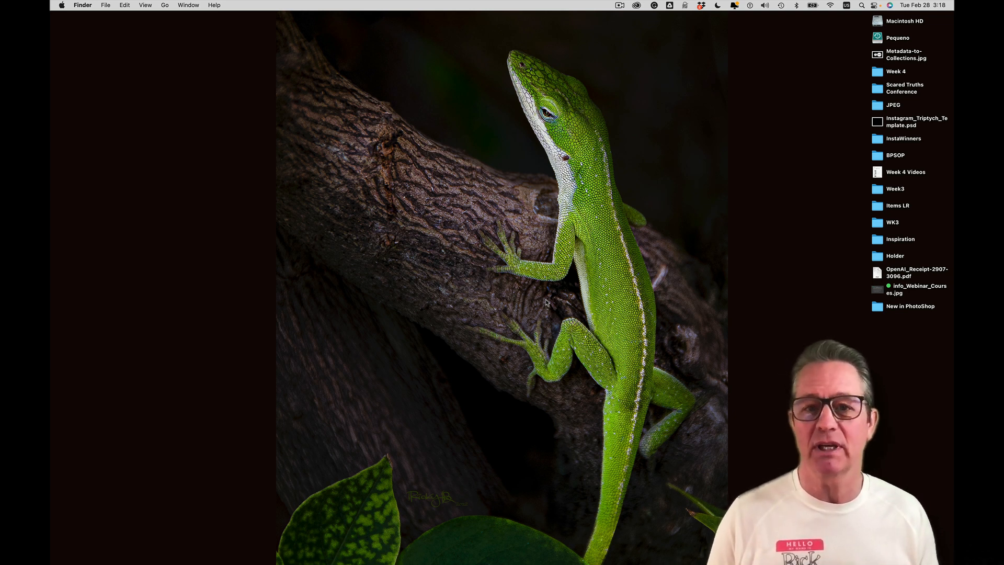
Switch to Adobe Bridge and display the 1_Portfolio collection as a bare thumbnails-only grid
{"action": "key", "text": "super+Tab"}
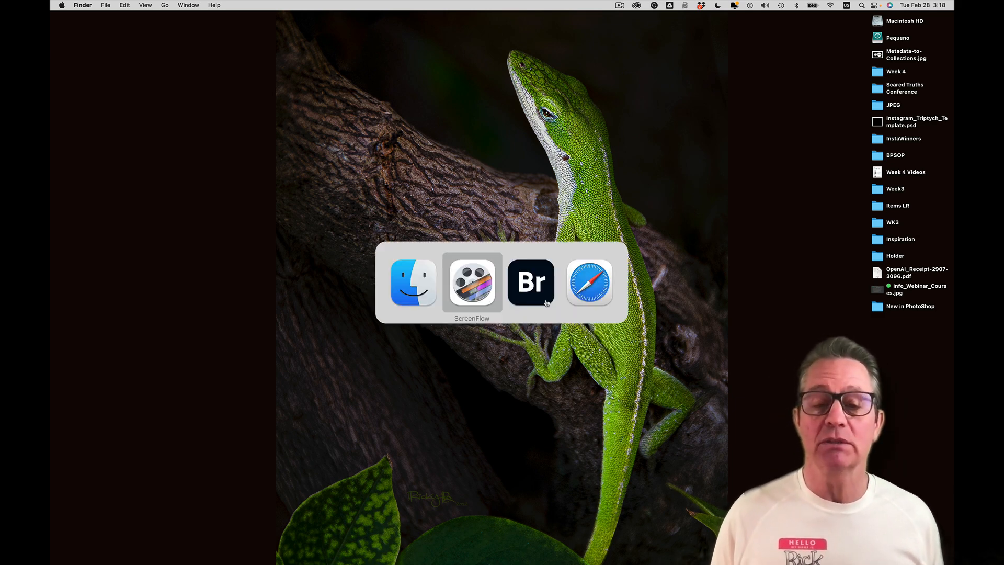
{"action": "key", "text": "super+Tab"}
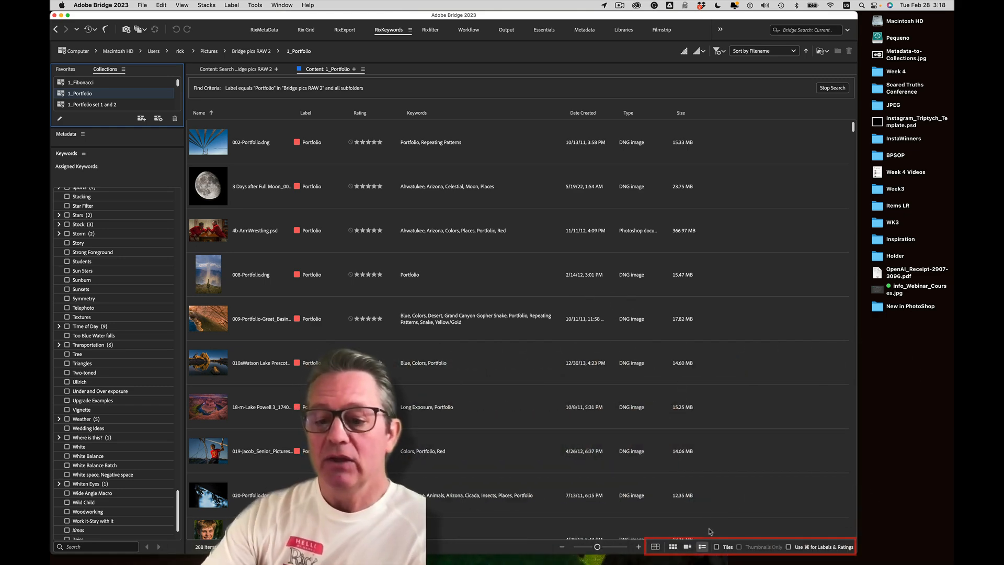
{"action": "left_click", "coordinate": [656, 547]}
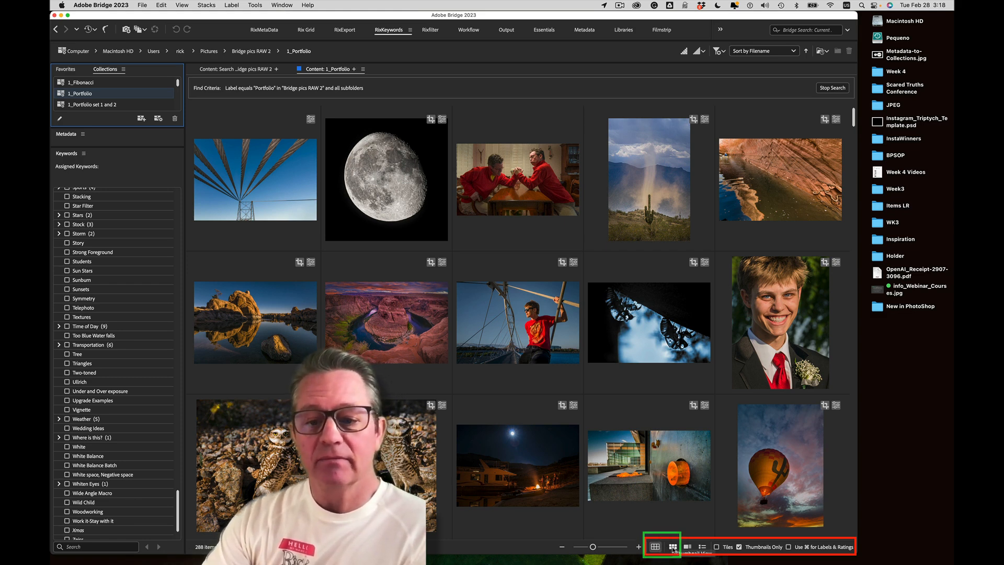
Briefly show file details under the Portfolio thumbnails, then return to Thumbnails Only with Use ⌘ for Labels & Ratings on
{"action": "left_click", "coordinate": [739, 547]}
{"action": "left_click", "coordinate": [739, 547]}
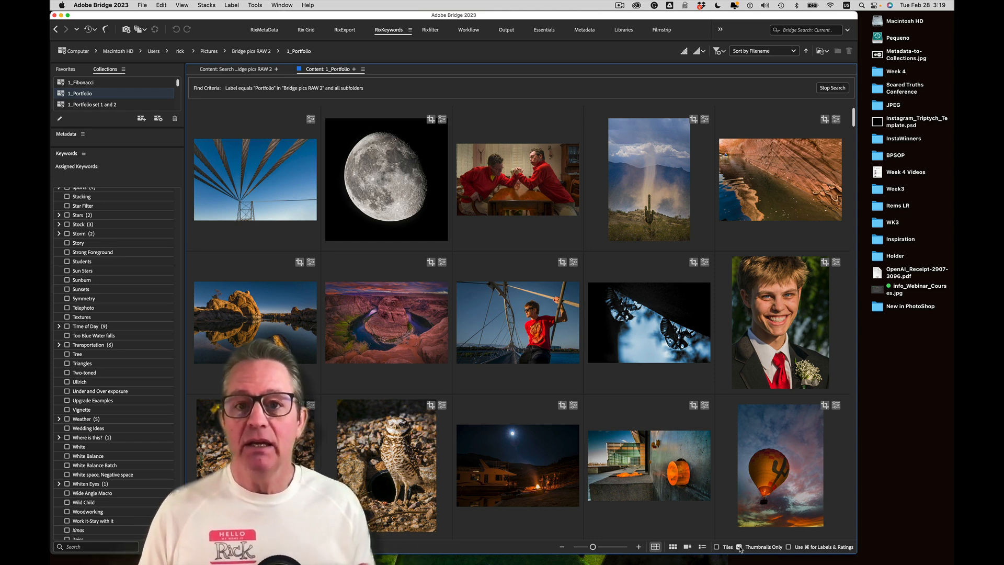
{"action": "left_click", "coordinate": [739, 546]}
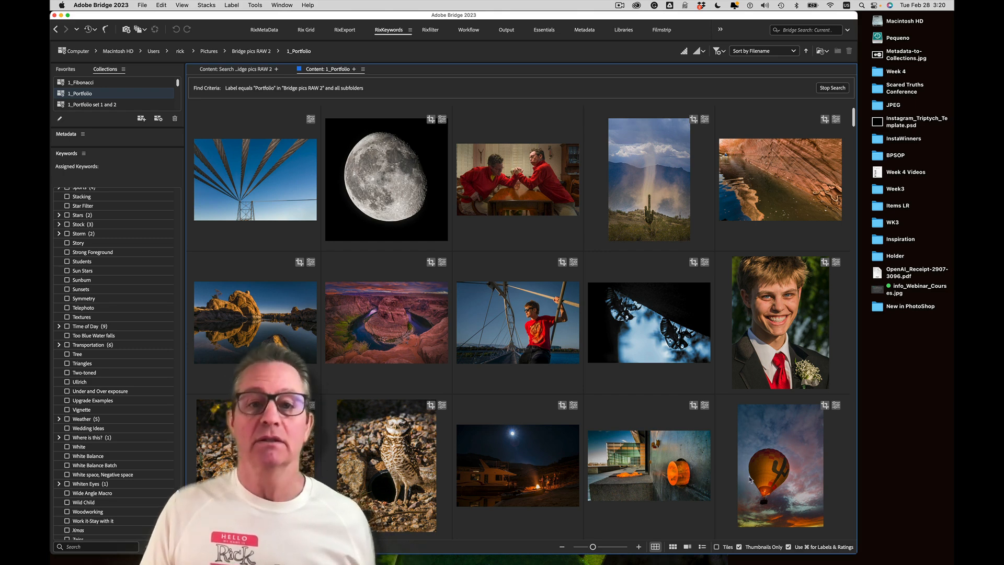
Check the Label menu, turn off Use ⌘ for Labels & Ratings, and select Metadata-to-Collections.jpg on the desktop
{"action": "left_click", "coordinate": [231, 5]}
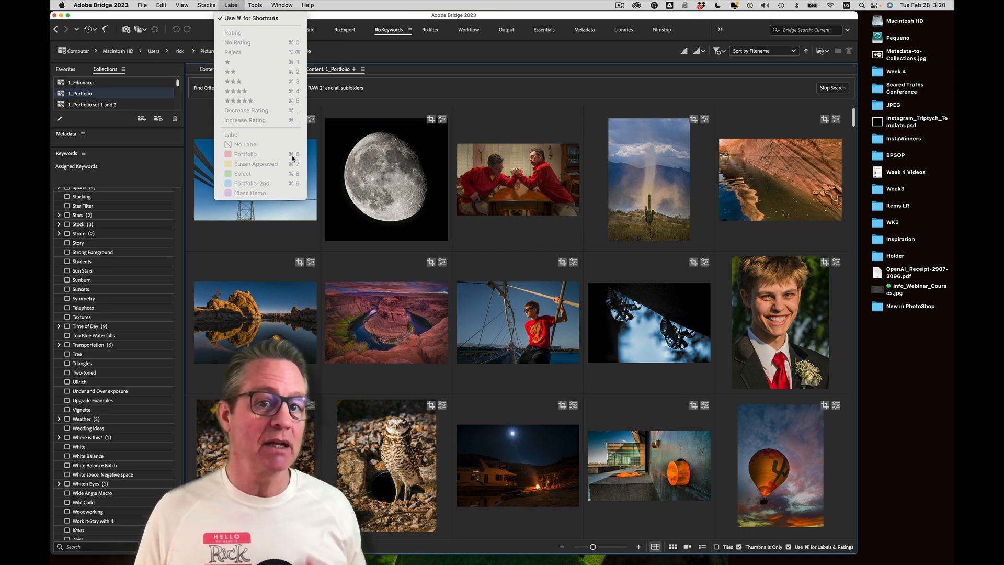
{"action": "left_click", "coordinate": [253, 3]}
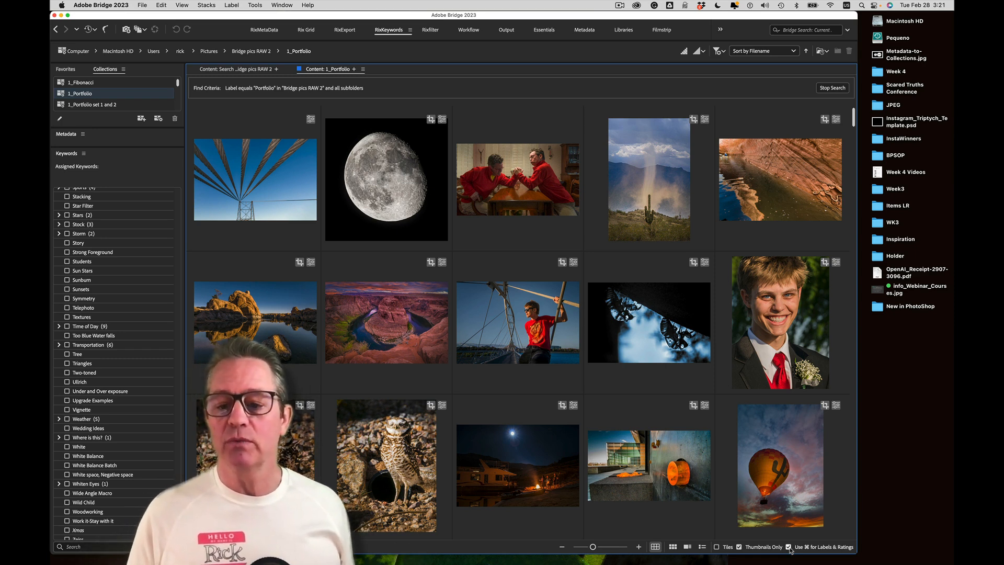
{"action": "left_click", "coordinate": [789, 547]}
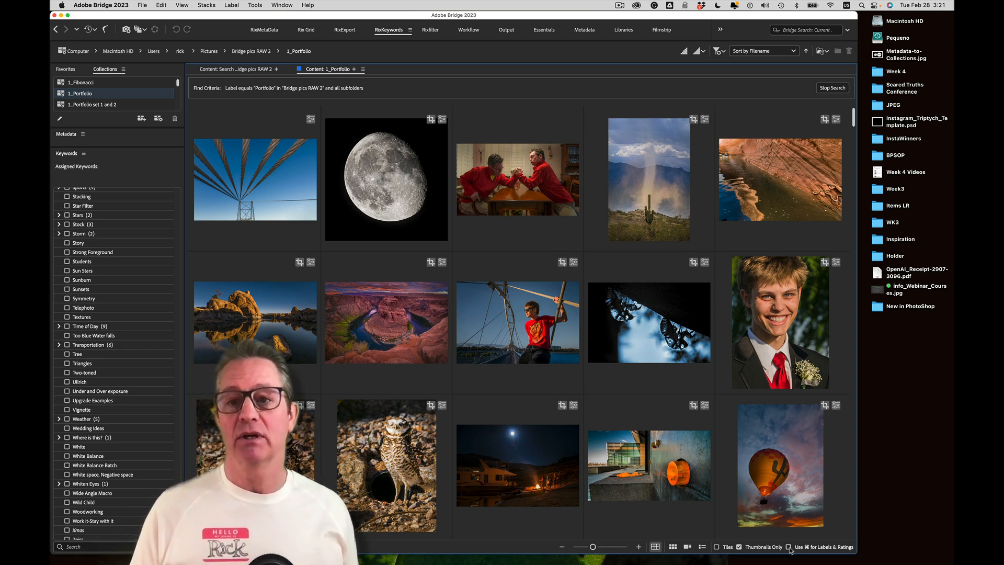
{"action": "left_click", "coordinate": [879, 56]}
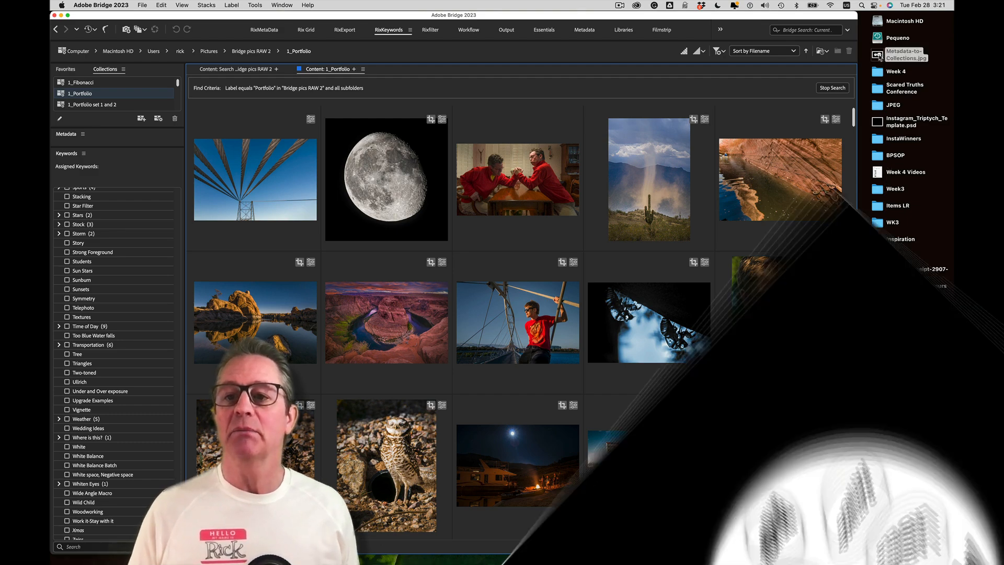
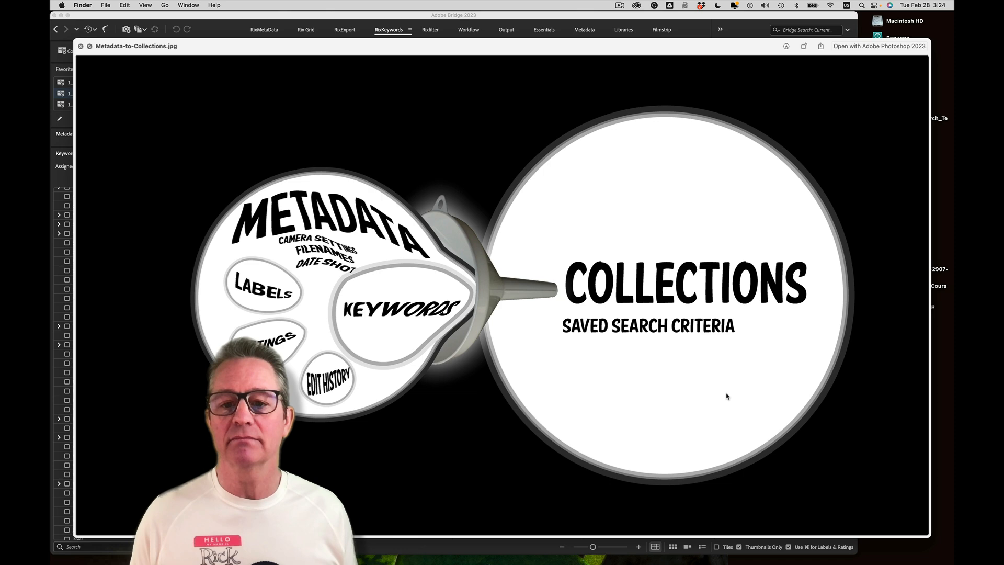
{"action": "key", "text": "space"}
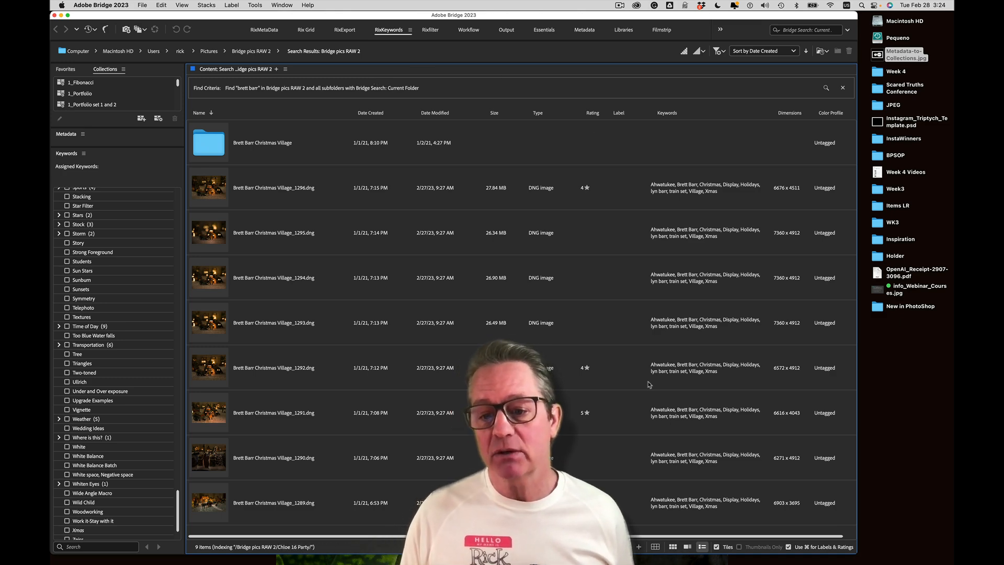
{"action": "left_click", "coordinate": [656, 550]}
{"action": "left_click", "coordinate": [672, 548]}
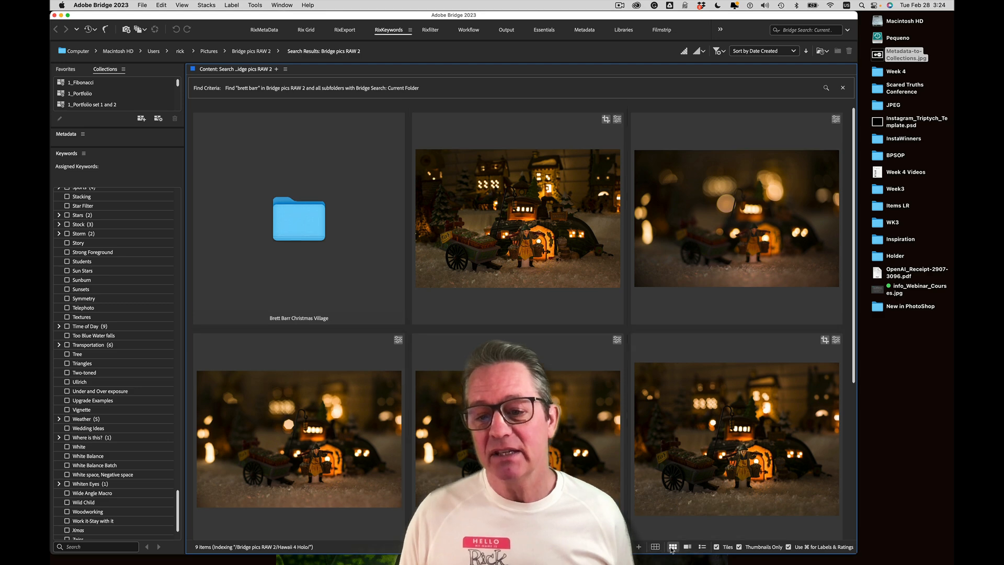
{"action": "left_click", "coordinate": [687, 547]}
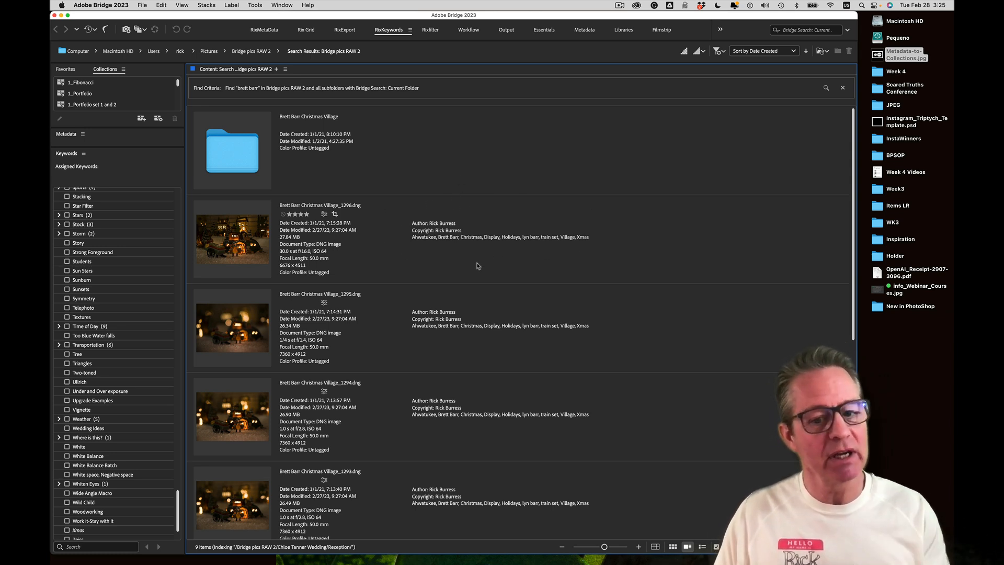
{"action": "left_click", "coordinate": [702, 547]}
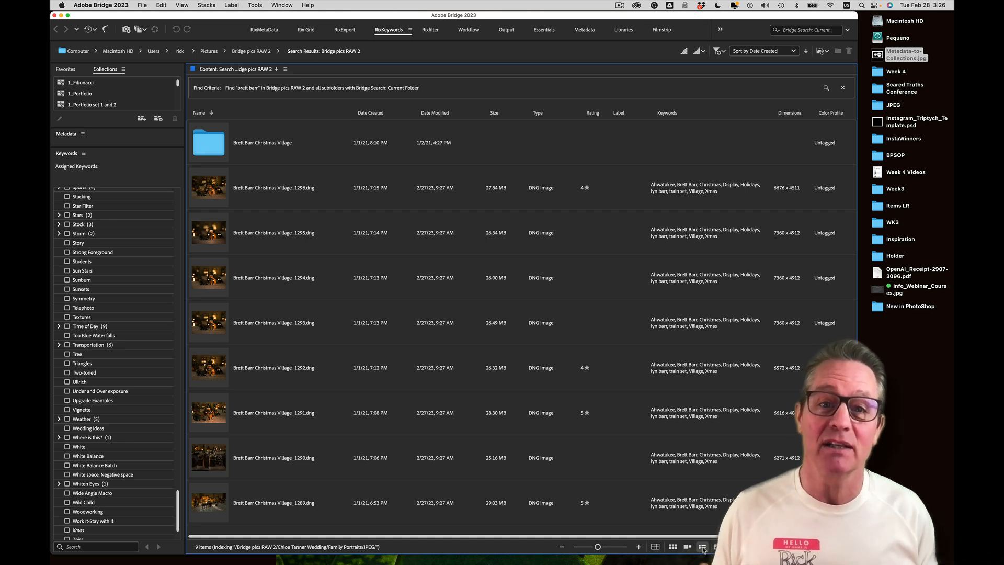
Open the Christmas Village folder and sort its files by name, toggling ascending and descending
{"action": "double_click", "coordinate": [212, 143]}
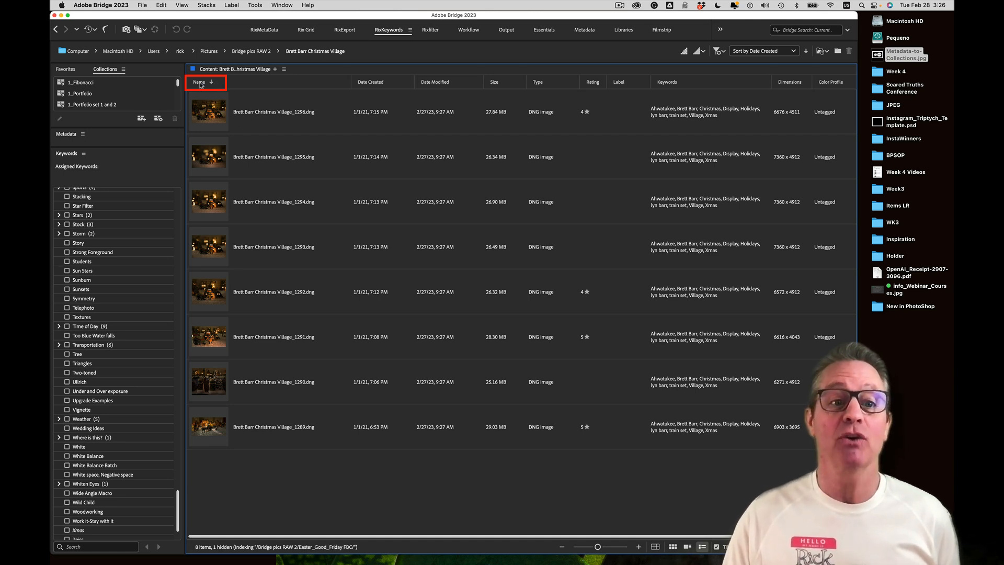
{"action": "left_click", "coordinate": [211, 82]}
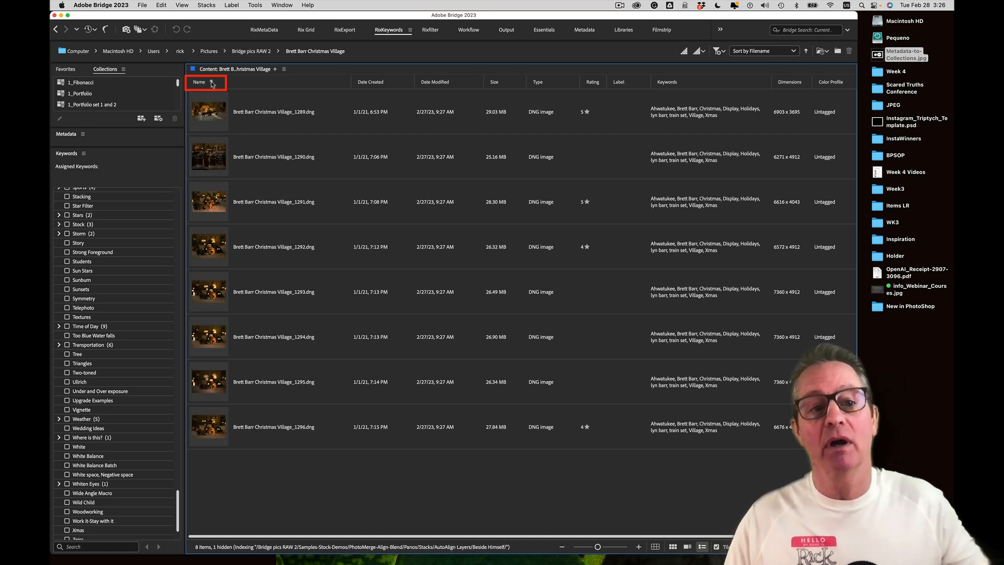
{"action": "left_click", "coordinate": [211, 83]}
{"action": "left_click", "coordinate": [212, 83]}
{"action": "left_click", "coordinate": [212, 84]}
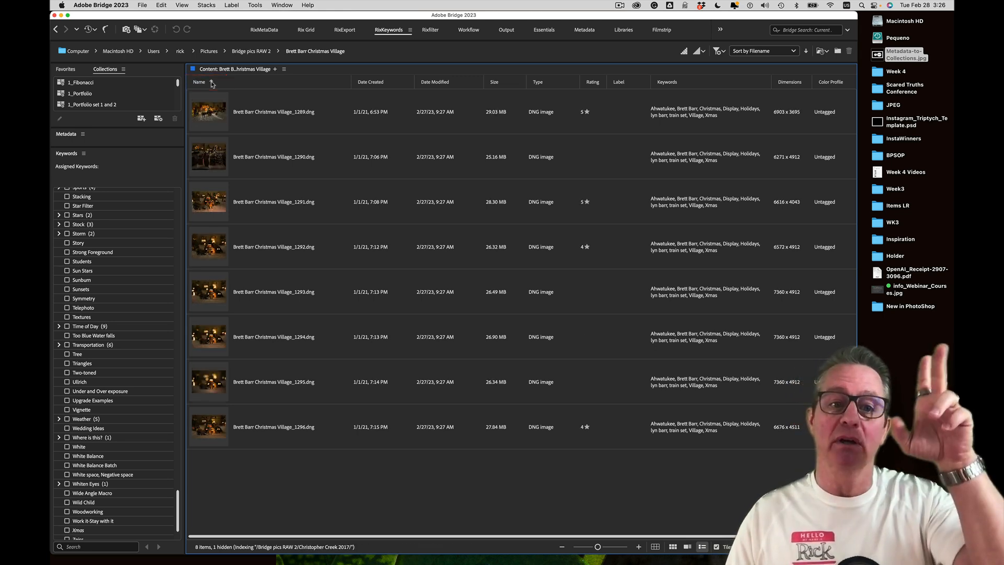
{"action": "left_click", "coordinate": [212, 83]}
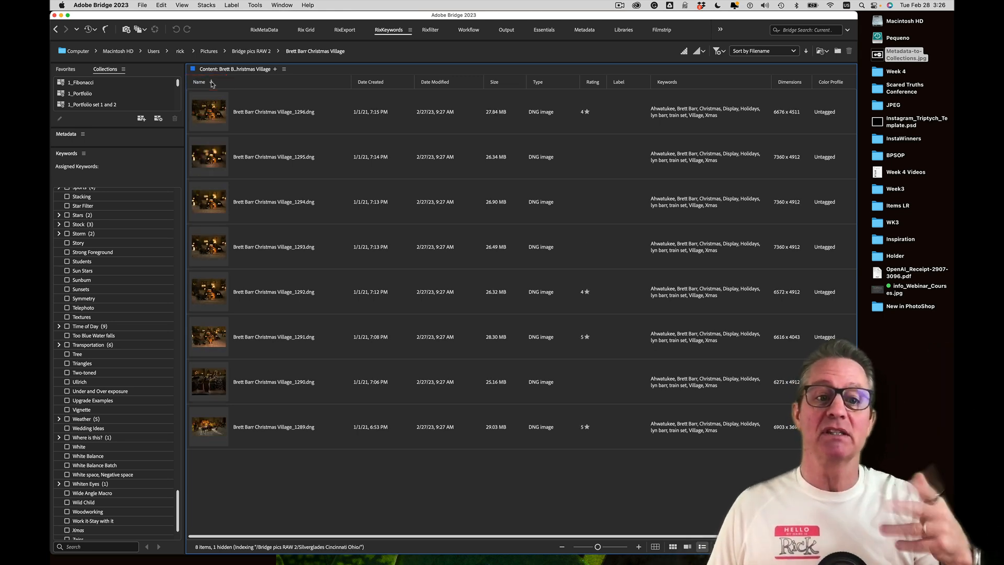
Sort the eight DNG files by Date Created, then by Date Modified, reversing each order
{"action": "left_click", "coordinate": [381, 85]}
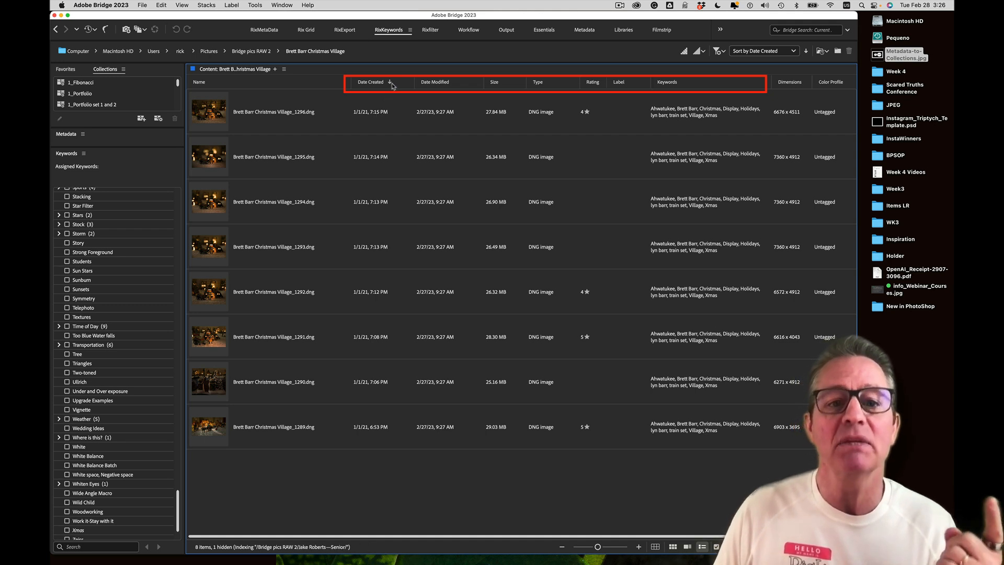
{"action": "left_click", "coordinate": [389, 83]}
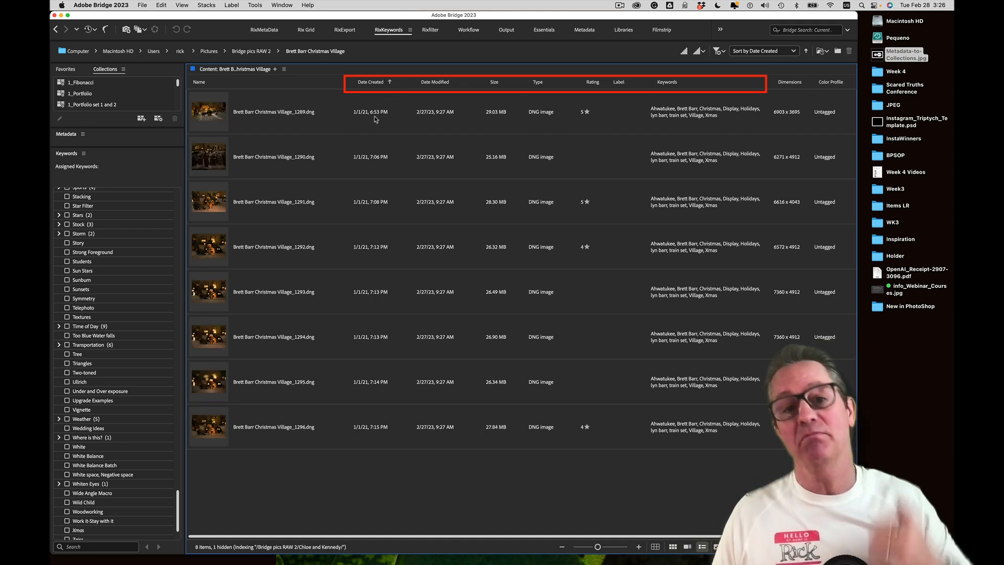
{"action": "left_click", "coordinate": [433, 83]}
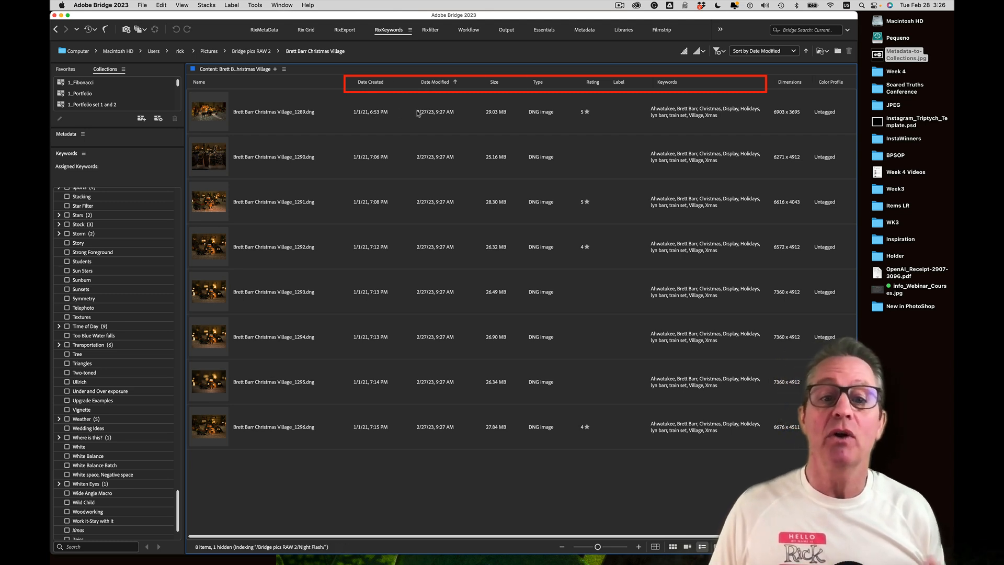
{"action": "left_click", "coordinate": [455, 83]}
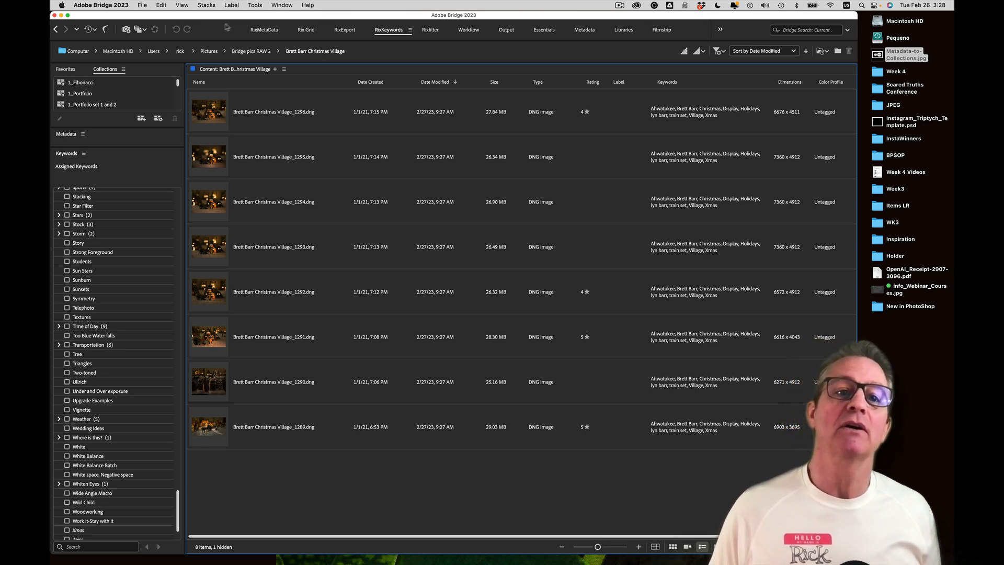
Show the Window menu listing the panels that can be shown or hidden
{"action": "left_click", "coordinate": [280, 6]}
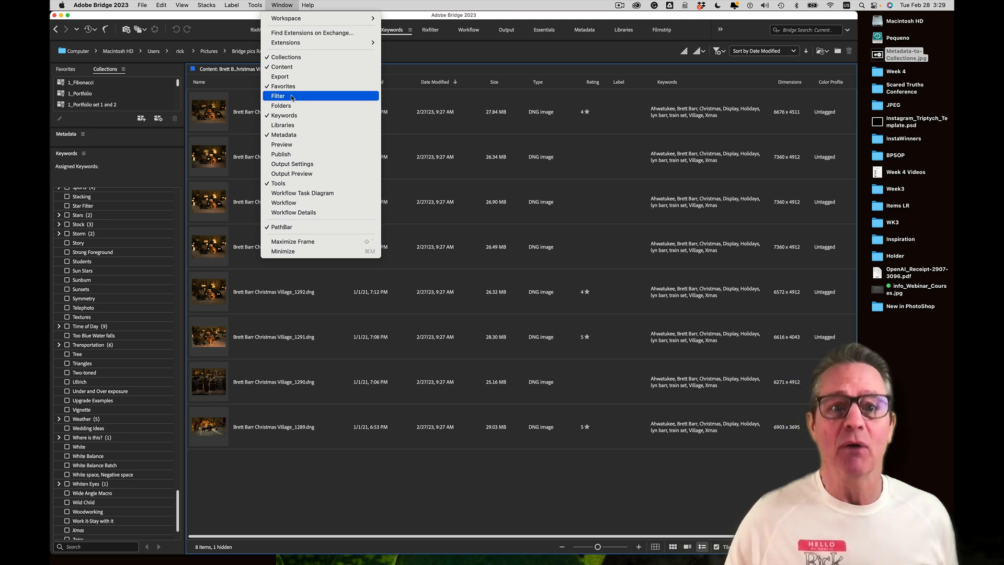
Open the Filter panel as a floating window showing the rating breakdown
{"action": "left_click", "coordinate": [281, 5]}
{"action": "left_click", "coordinate": [281, 5]}
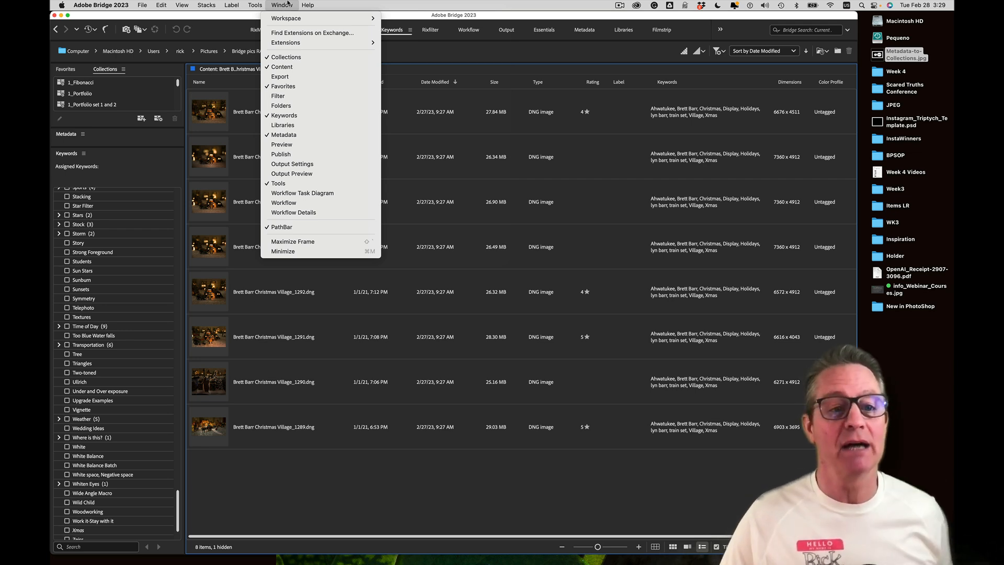
{"action": "left_click", "coordinate": [279, 96]}
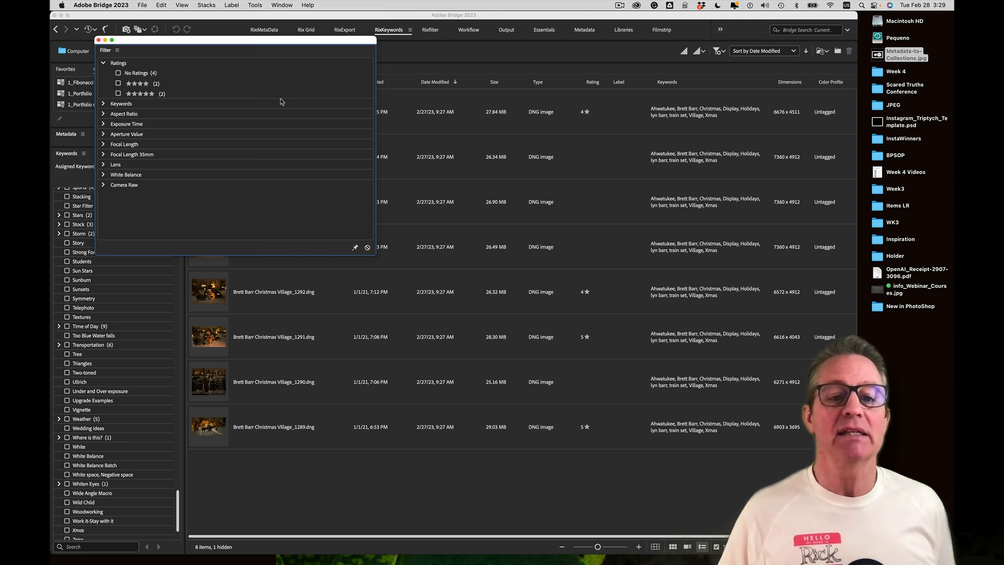
Resize and move the Filter window, filter to five stars, then clear the five-star and train set filters
{"action": "left_click_drag", "start_coordinate": [376, 255], "coordinate": [428, 333]}
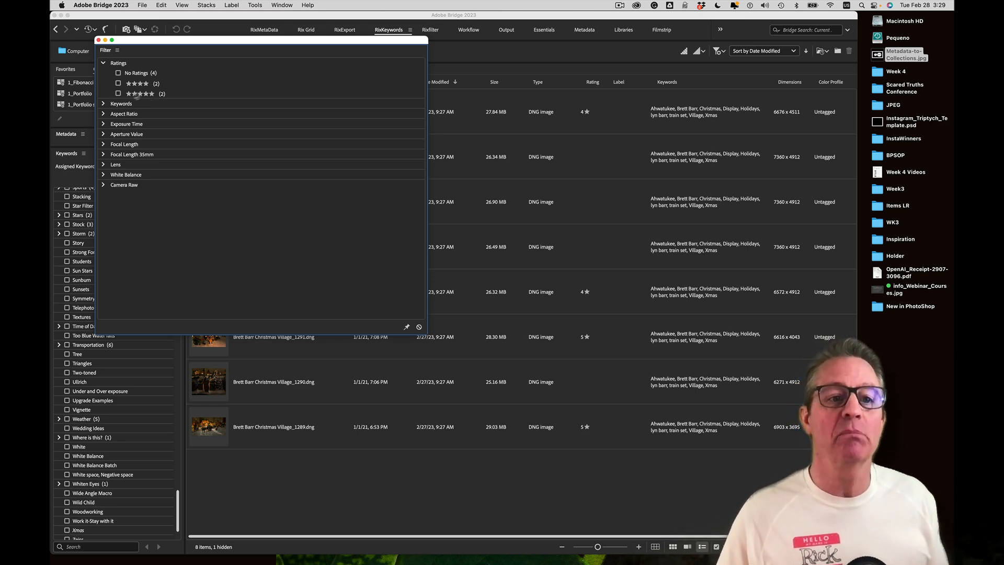
{"action": "left_click", "coordinate": [119, 94]}
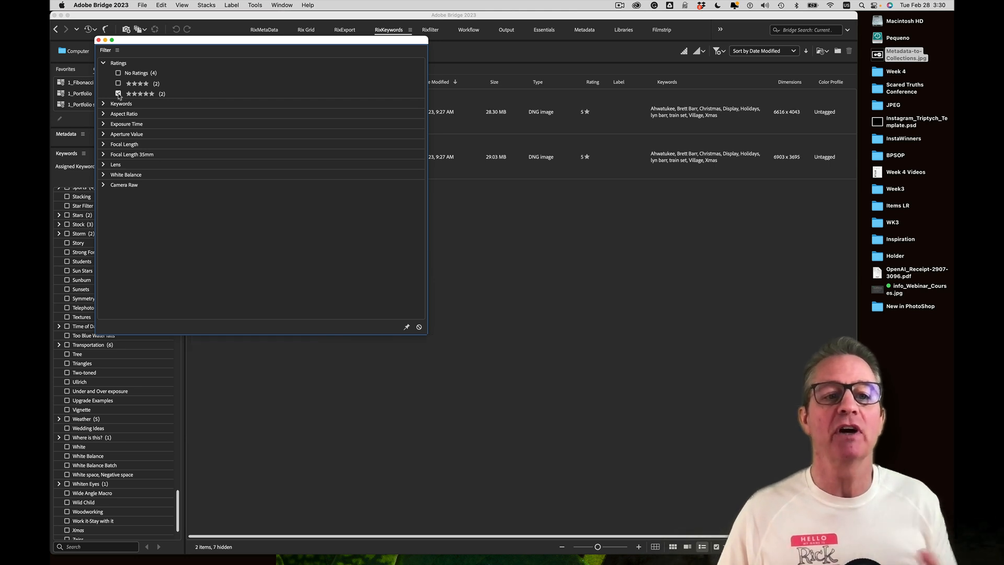
{"action": "left_click_drag", "start_coordinate": [251, 41], "coordinate": [460, 75]}
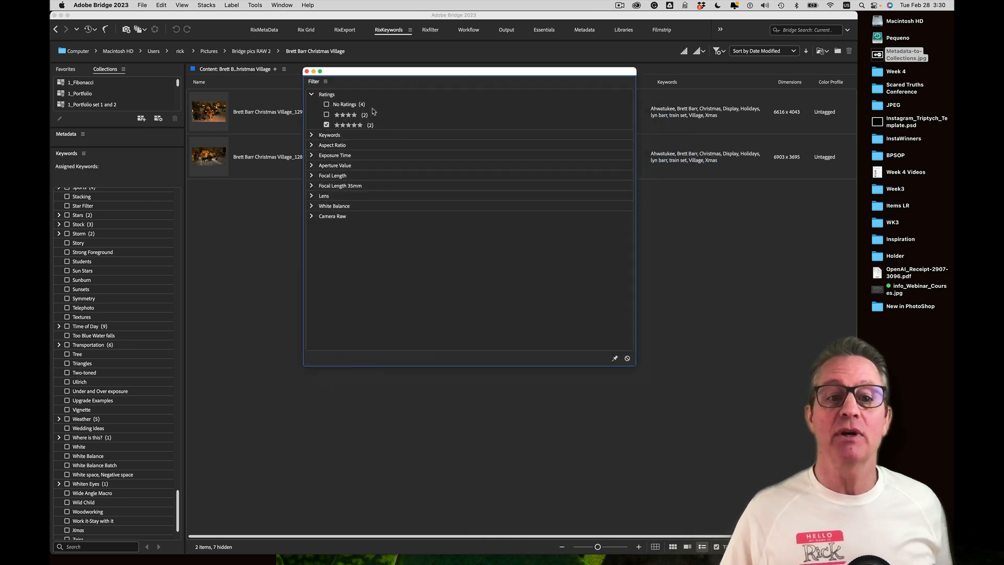
{"action": "left_click", "coordinate": [312, 136]}
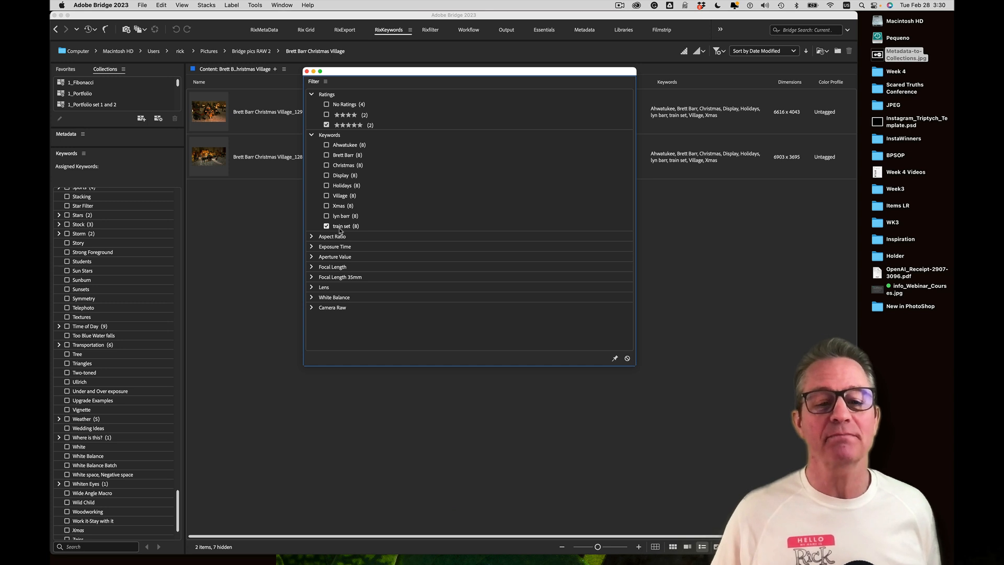
{"action": "left_click", "coordinate": [326, 125]}
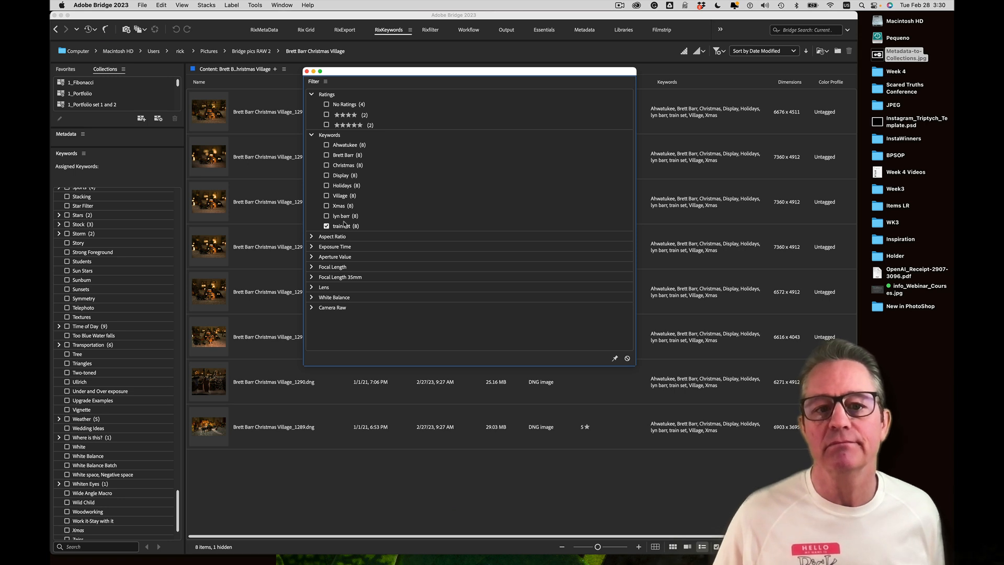
{"action": "left_click", "coordinate": [327, 226]}
Try the 16:9, 4:5, 3:4 and 2:3 aspect ratio filters one by one, then collapse the categories
{"action": "left_click", "coordinate": [312, 237]}
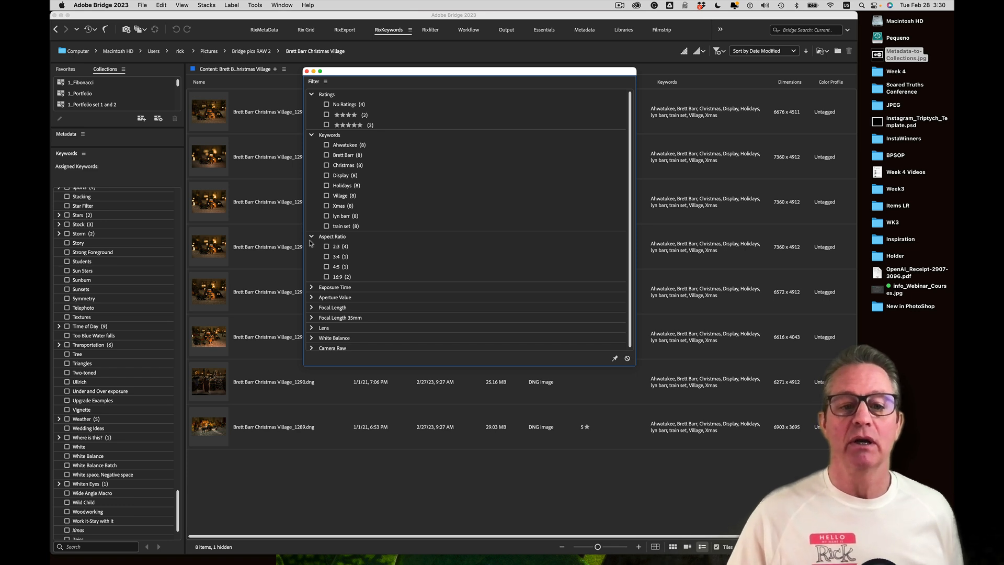
{"action": "left_click", "coordinate": [326, 277]}
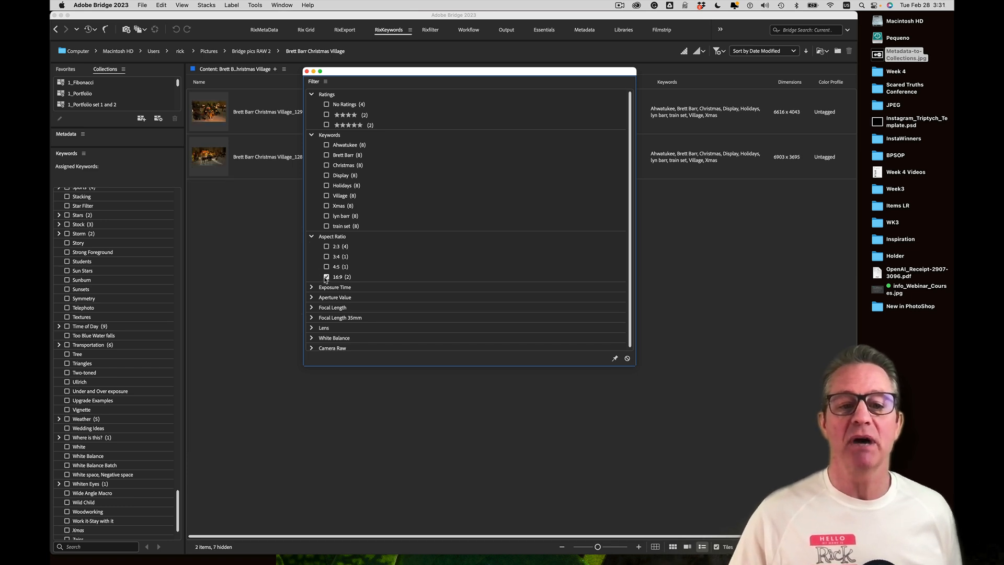
{"action": "left_click", "coordinate": [325, 277]}
{"action": "left_click", "coordinate": [326, 266]}
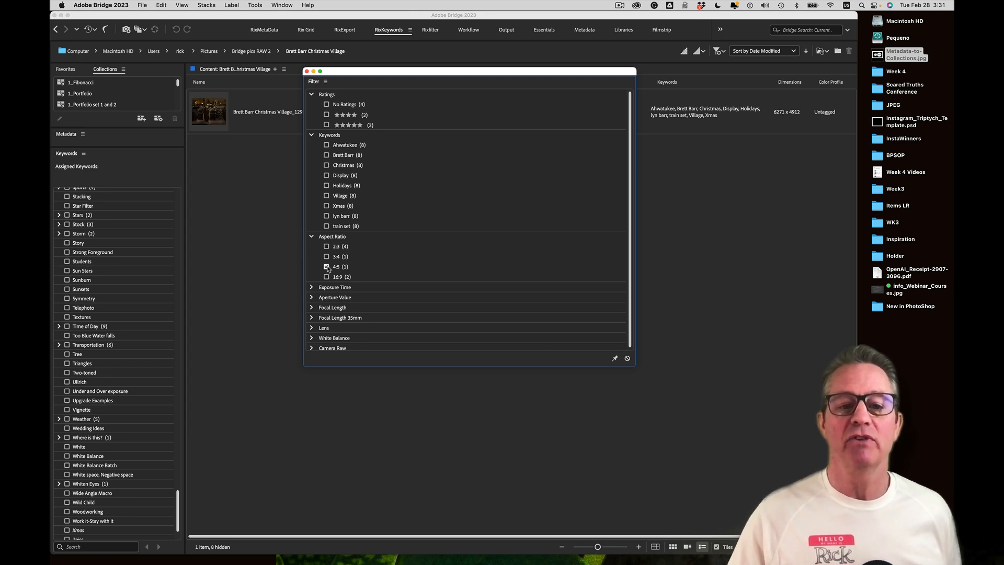
{"action": "left_click", "coordinate": [326, 267]}
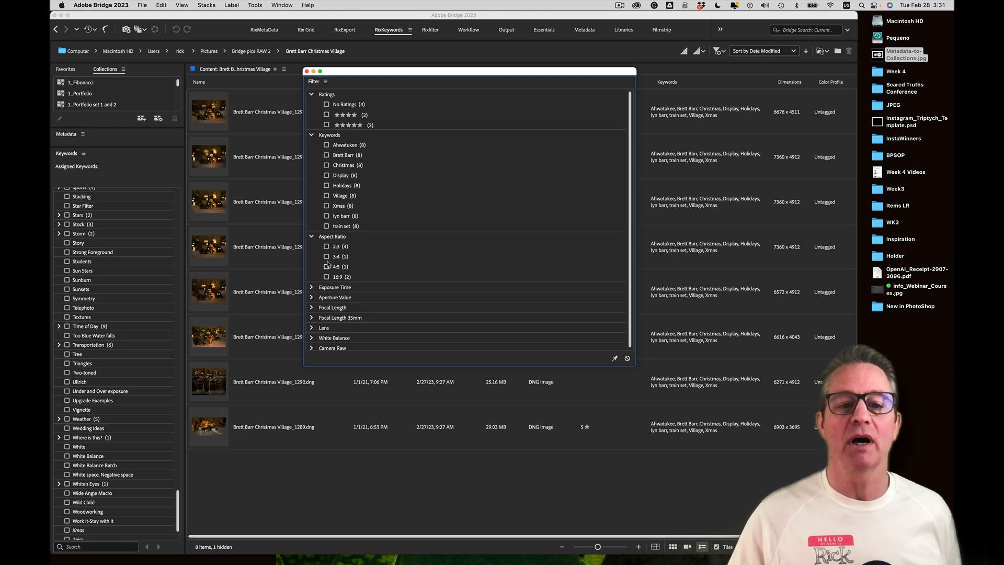
{"action": "left_click", "coordinate": [326, 256]}
{"action": "left_click", "coordinate": [326, 256]}
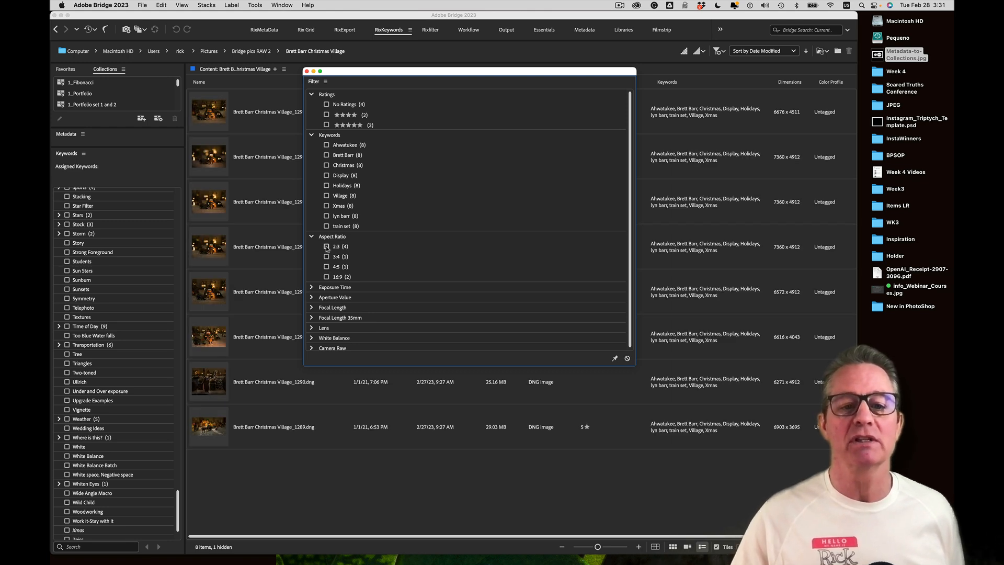
{"action": "left_click", "coordinate": [326, 246]}
{"action": "left_click", "coordinate": [326, 246]}
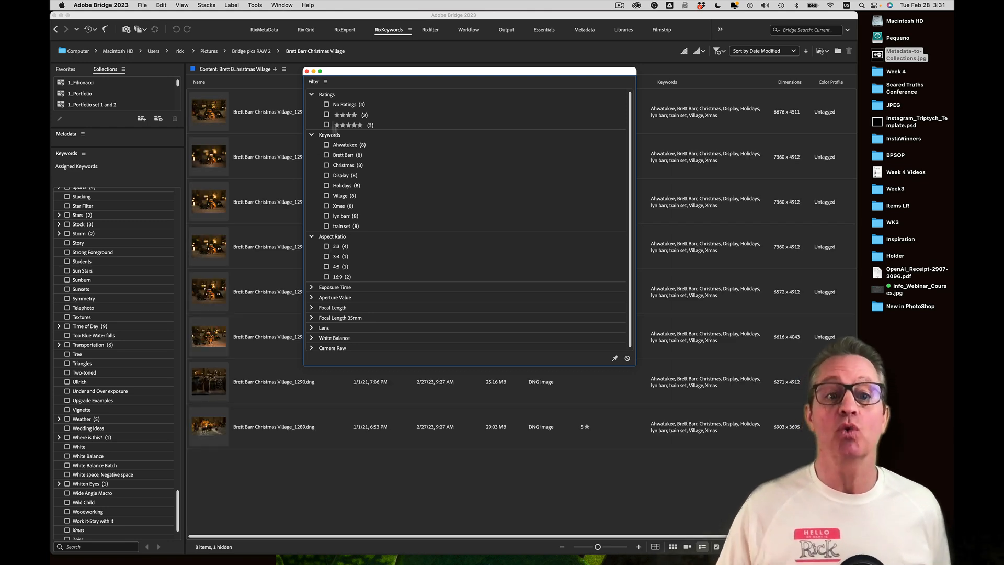
{"action": "left_click", "coordinate": [311, 237]}
{"action": "left_click", "coordinate": [311, 135]}
Collapse Keywords and Ratings, briefly filter to the 30.0 s exposure, then clear it and collapse Exposure Time
{"action": "left_click", "coordinate": [312, 94]}
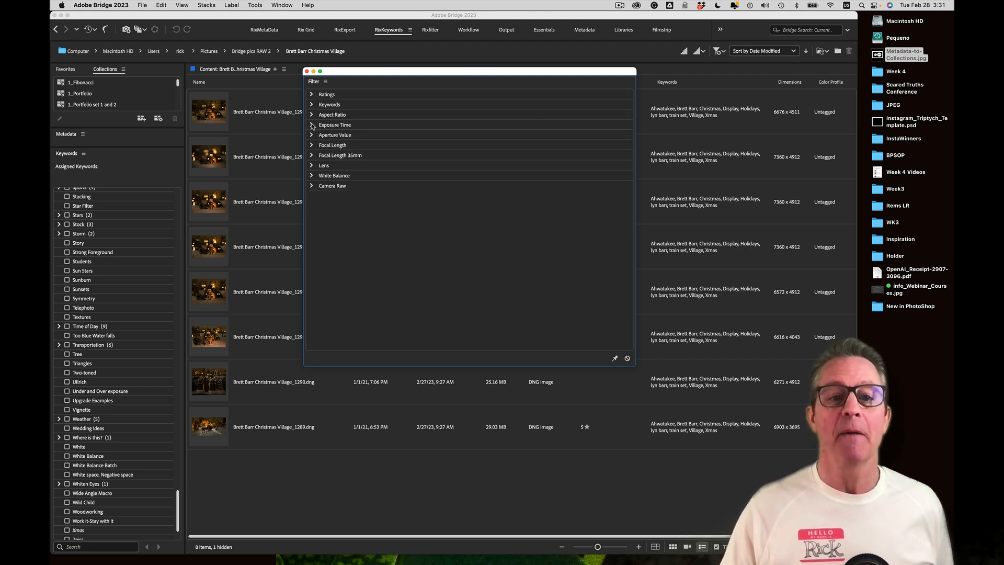
{"action": "left_click", "coordinate": [311, 115]}
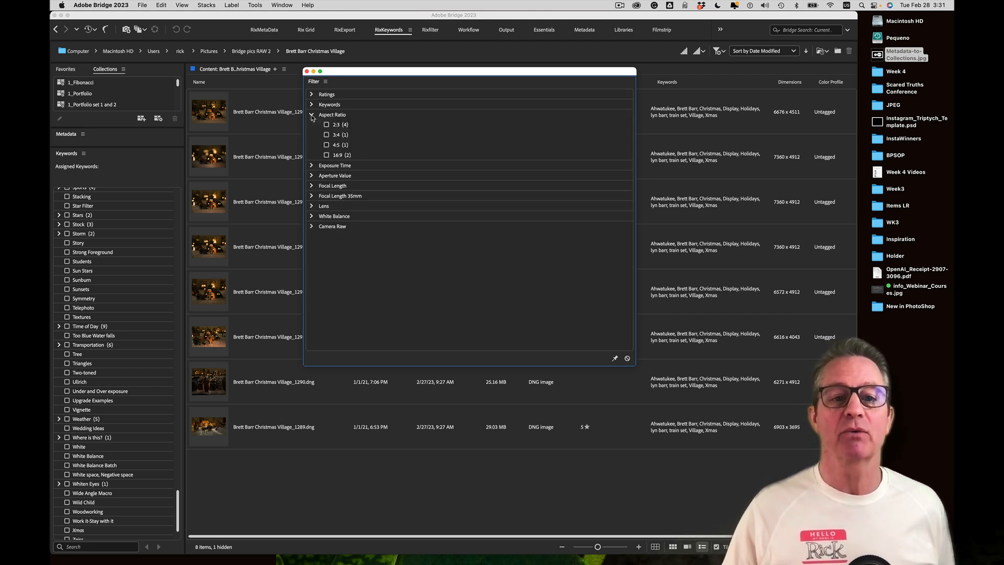
{"action": "left_click", "coordinate": [311, 116]}
{"action": "left_click", "coordinate": [312, 125]}
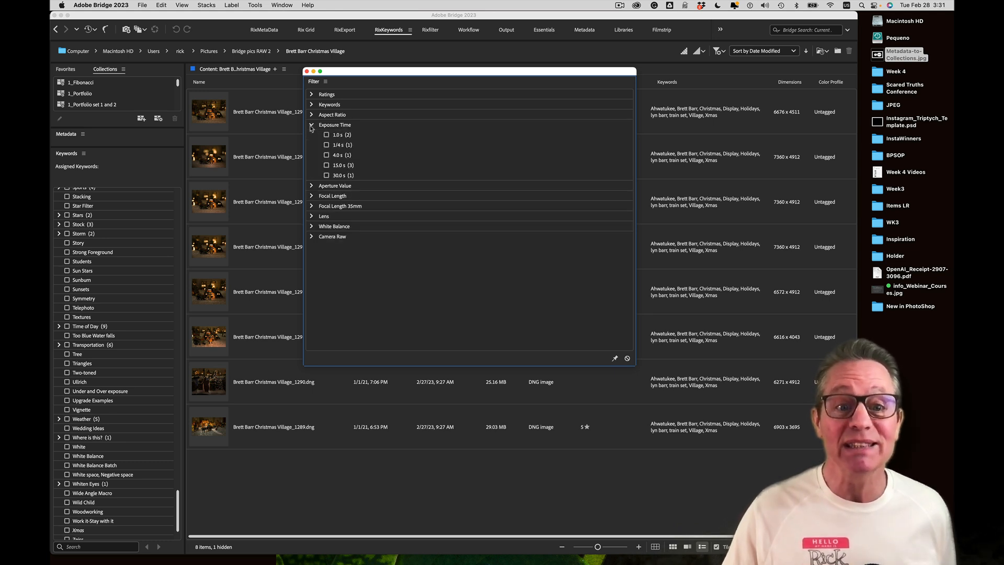
{"action": "left_click", "coordinate": [327, 176]}
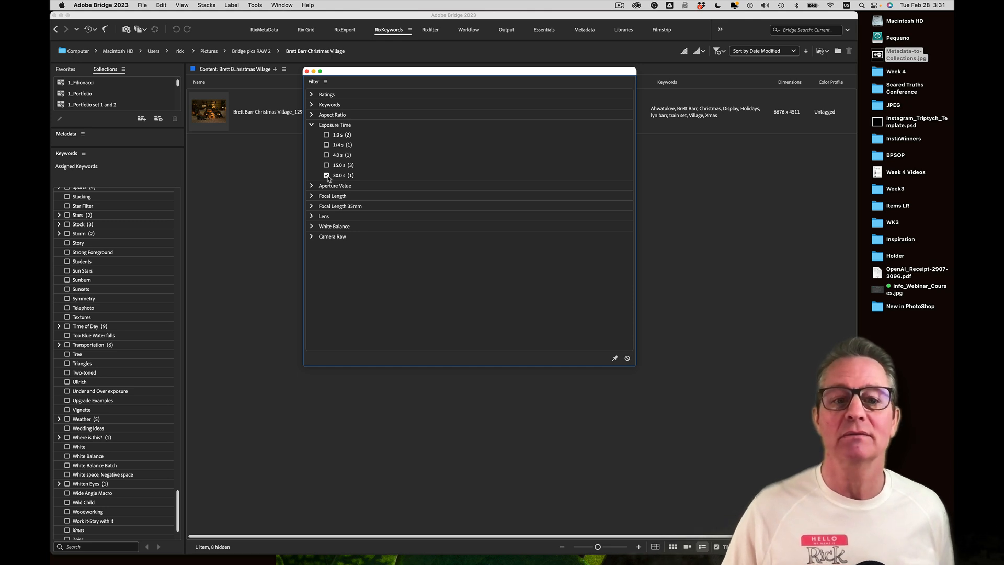
{"action": "left_click", "coordinate": [327, 176]}
{"action": "left_click", "coordinate": [312, 125]}
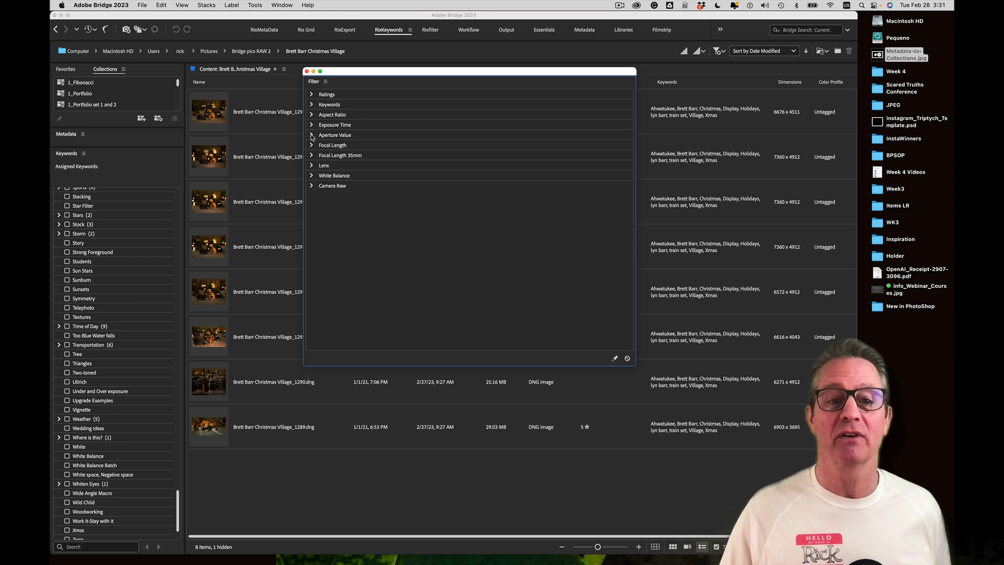
Expand Focal Length, Focal Length 35mm, Lens, White Balance and Camera Raw filters, leaving Aperture Value collapsed
{"action": "left_click", "coordinate": [311, 135]}
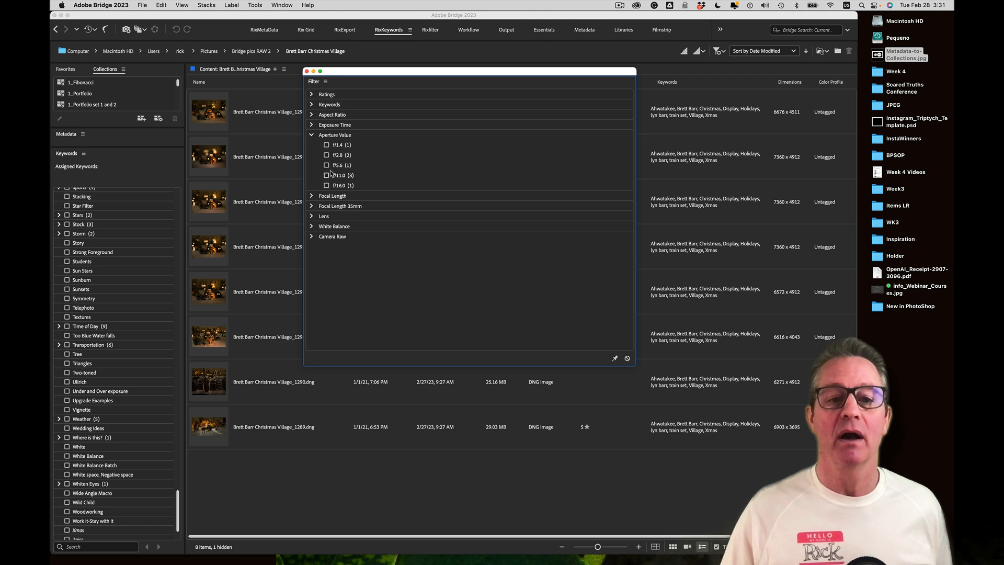
{"action": "left_click", "coordinate": [312, 196]}
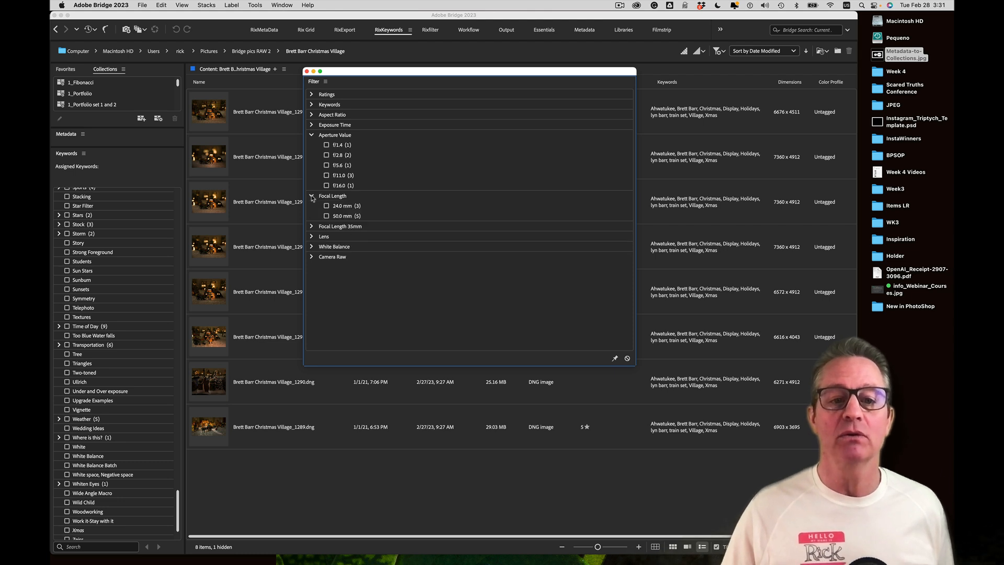
{"action": "left_click", "coordinate": [312, 227]}
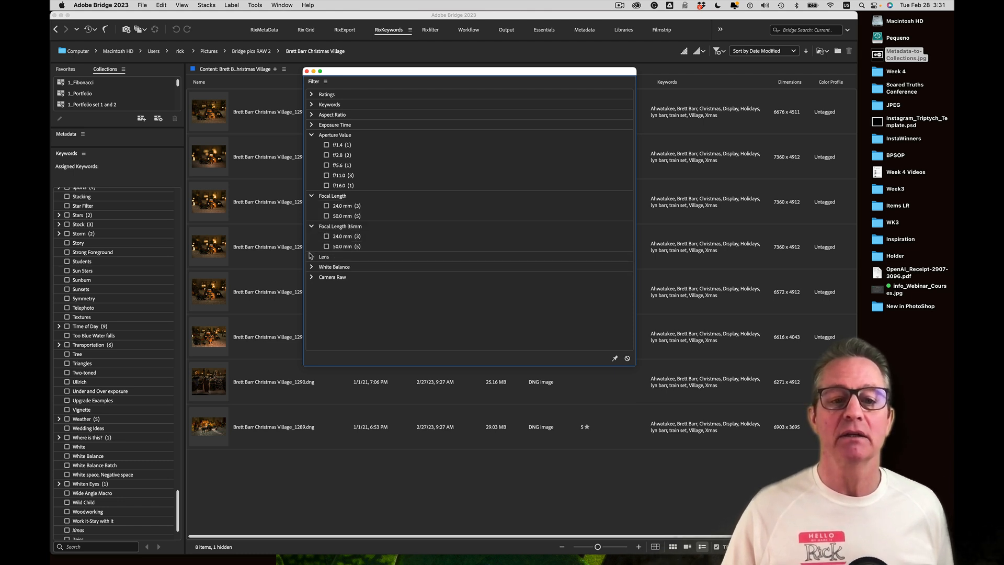
{"action": "left_click", "coordinate": [312, 257]}
{"action": "left_click", "coordinate": [312, 287]}
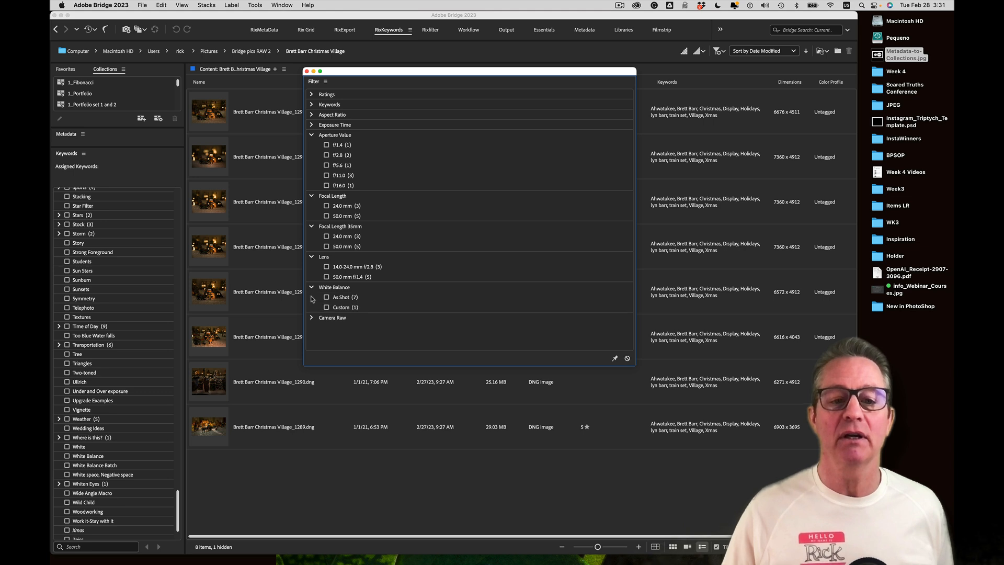
{"action": "left_click", "coordinate": [312, 318]}
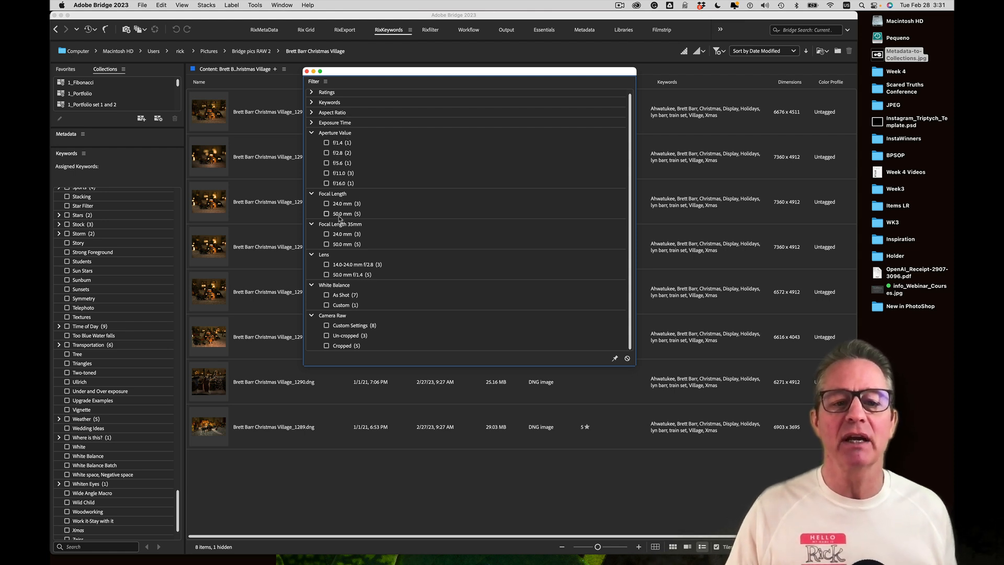
{"action": "left_click", "coordinate": [311, 133]}
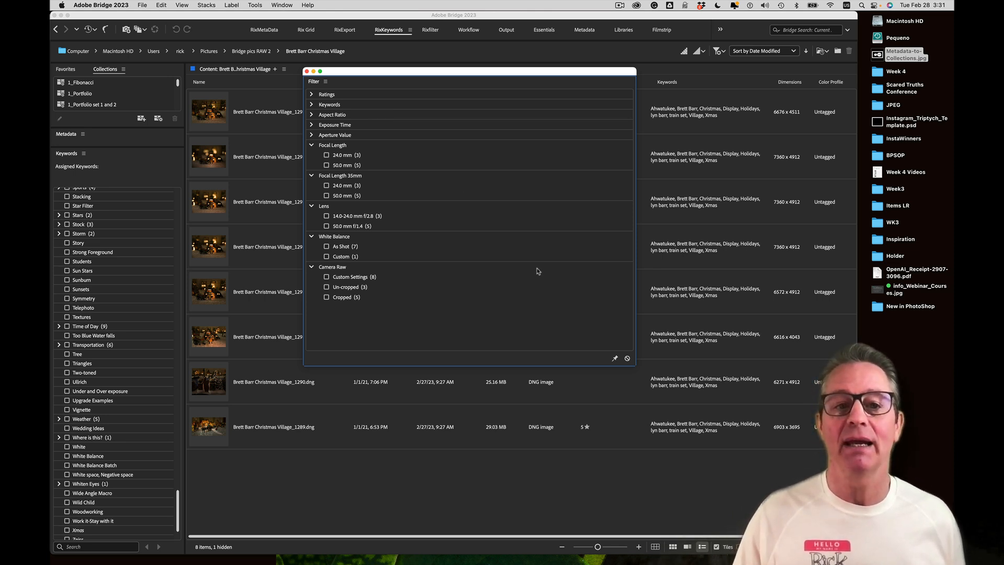
{"action": "left_click", "coordinate": [307, 72]}
Bring up the Window > Workspace submenu with Save as New Workspace and Reset options
{"action": "left_click", "coordinate": [283, 4]}
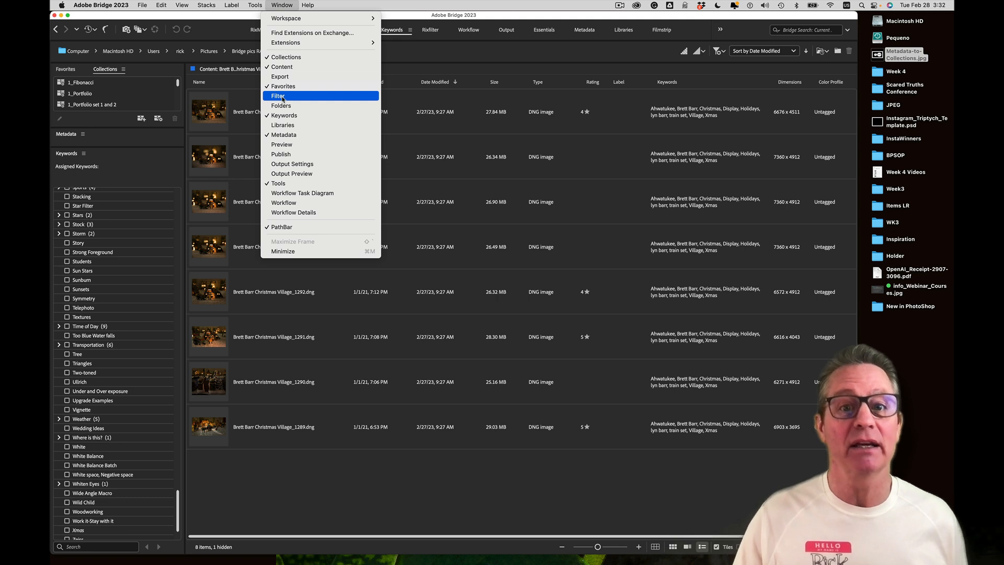
{"action": "left_click", "coordinate": [281, 5]}
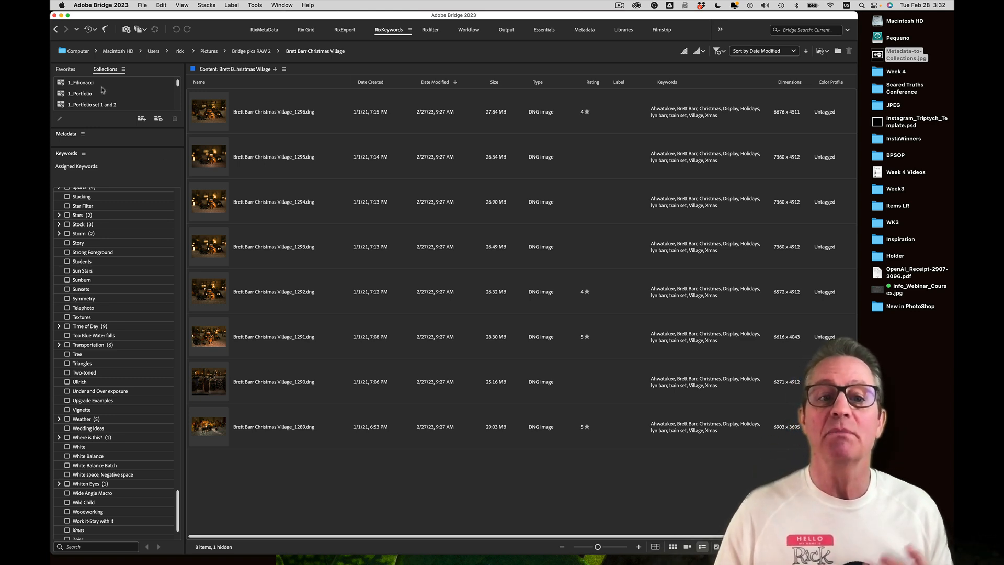
{"action": "left_click", "coordinate": [280, 4]}
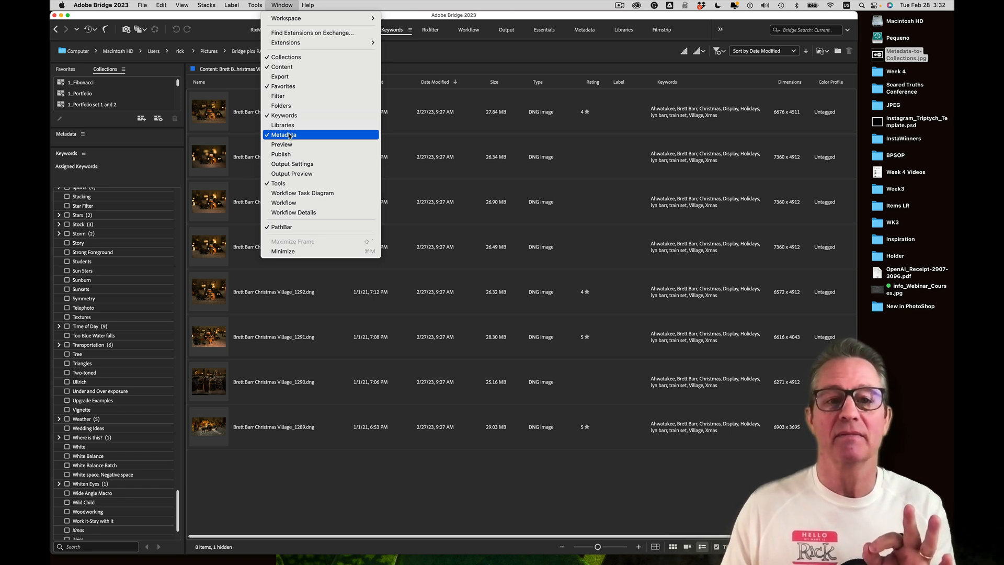
{"action": "left_click", "coordinate": [450, 157]}
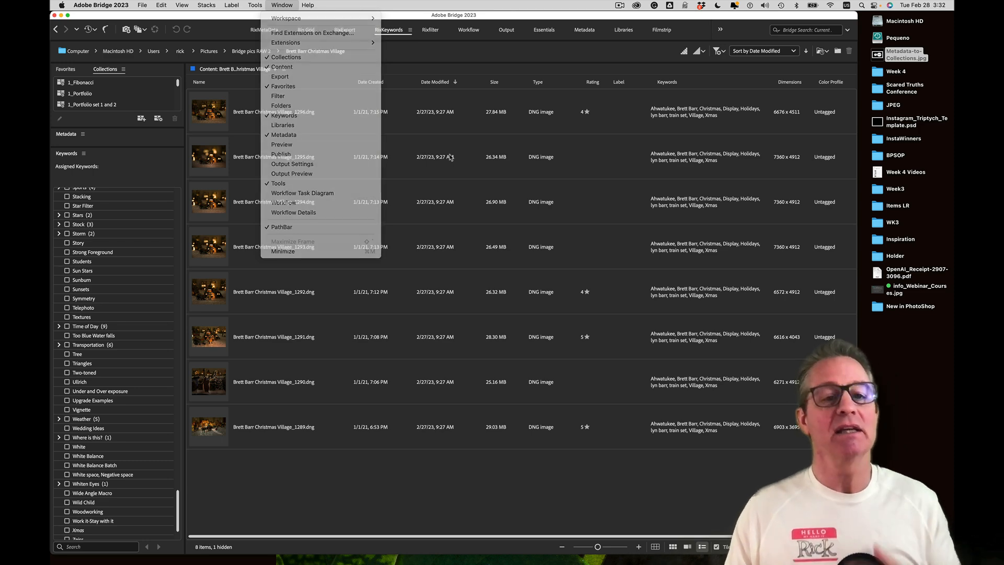
{"action": "left_click", "coordinate": [285, 5]}
{"action": "mouse_move", "coordinate": [285, 19]}
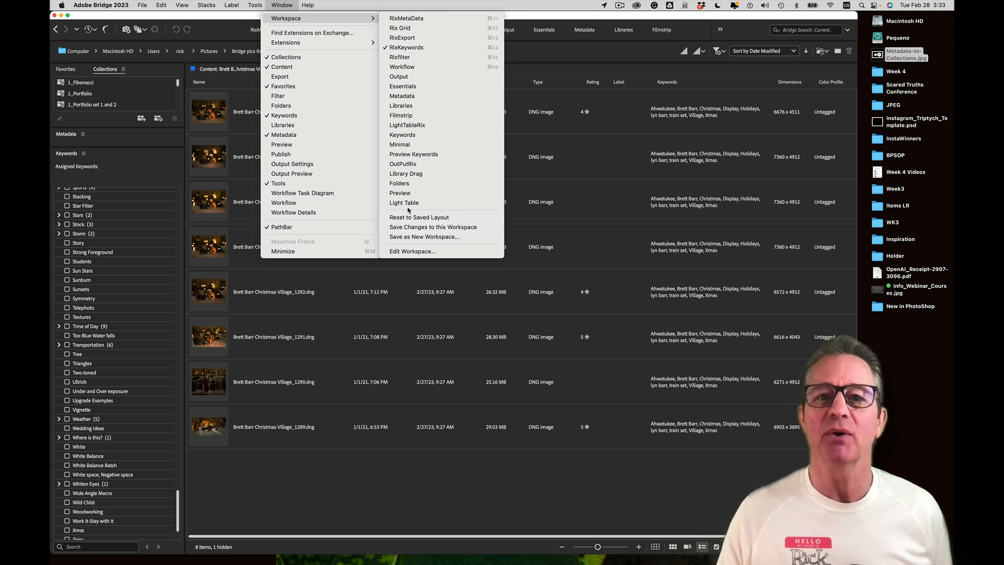
Dismiss the Save as New Workspace dialog and apply the Rix Grid workspace
{"action": "left_click", "coordinate": [477, 239]}
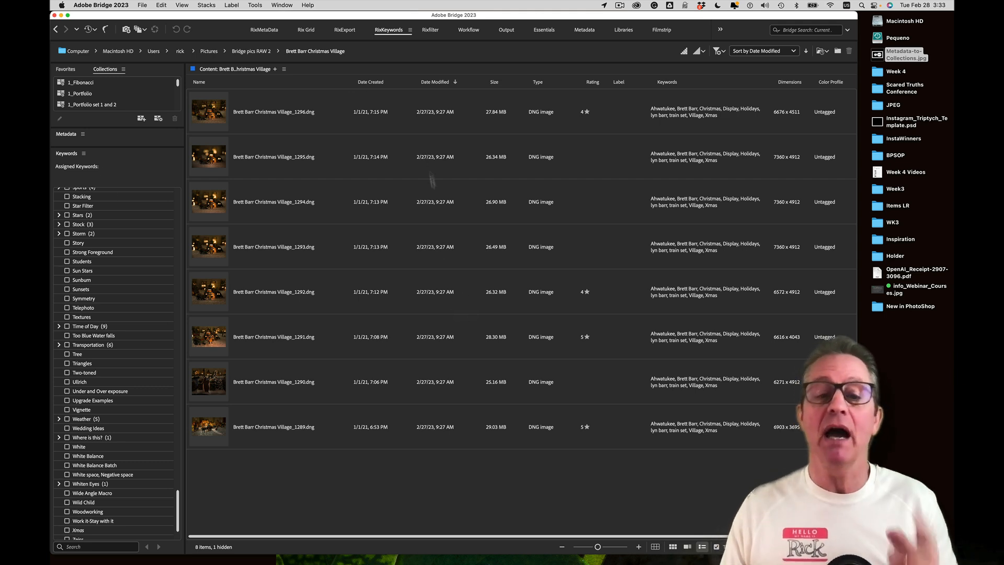
{"action": "left_click", "coordinate": [283, 5]}
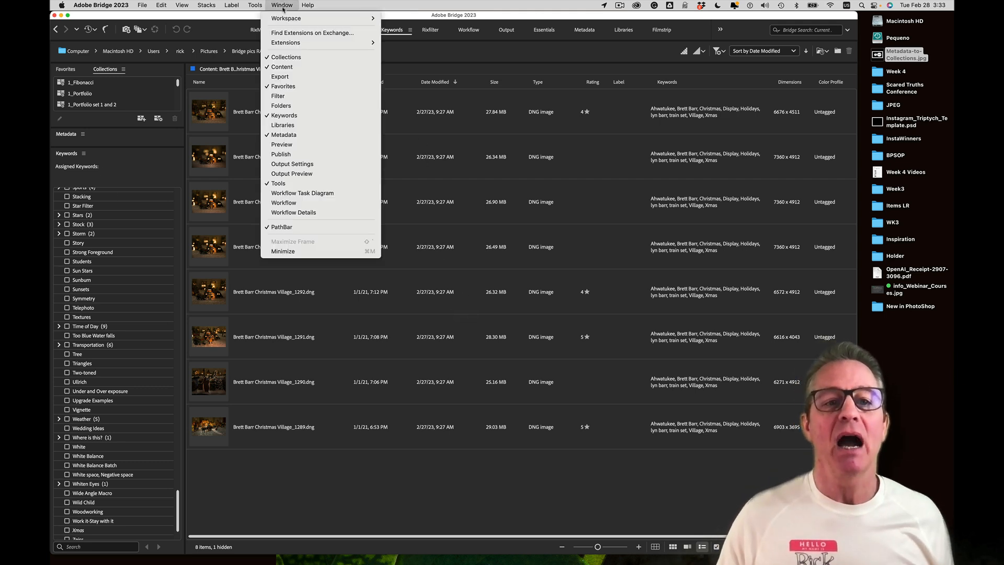
{"action": "mouse_move", "coordinate": [283, 20]}
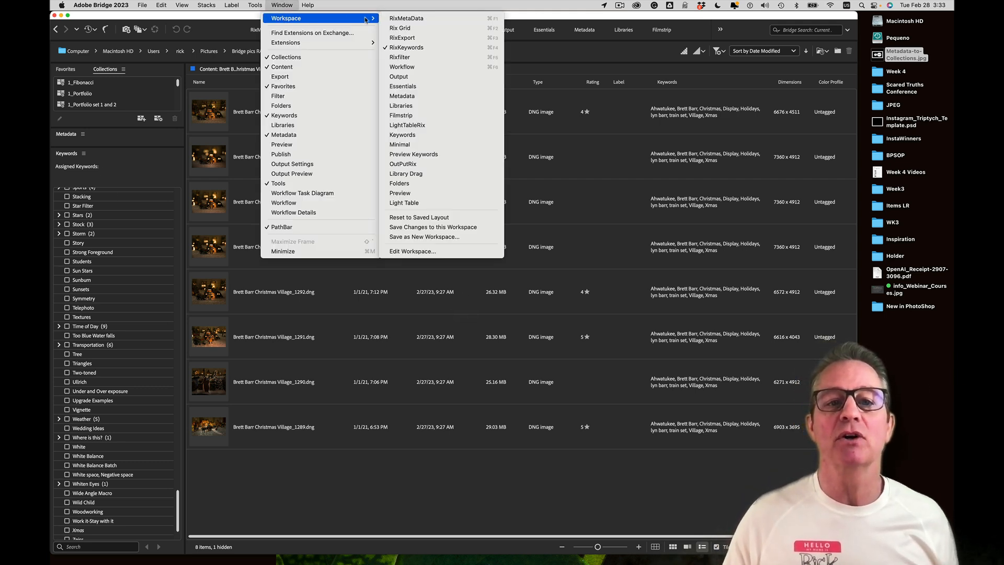
{"action": "left_click", "coordinate": [419, 29]}
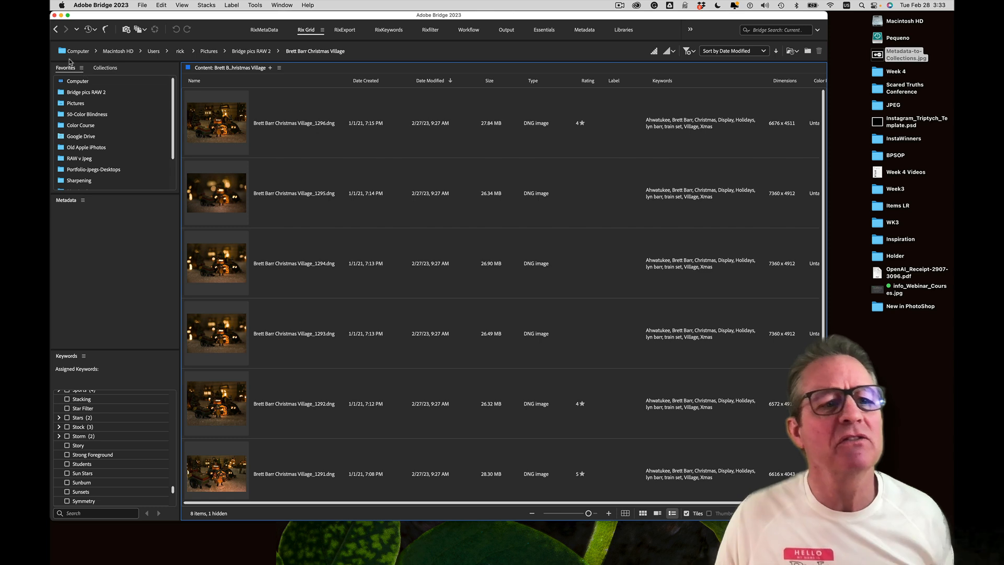
Select 1295.dng, 1294.dng, 1293.dng and 1292.dng in turn to read their camera settings and file size
{"action": "left_click", "coordinate": [212, 206]}
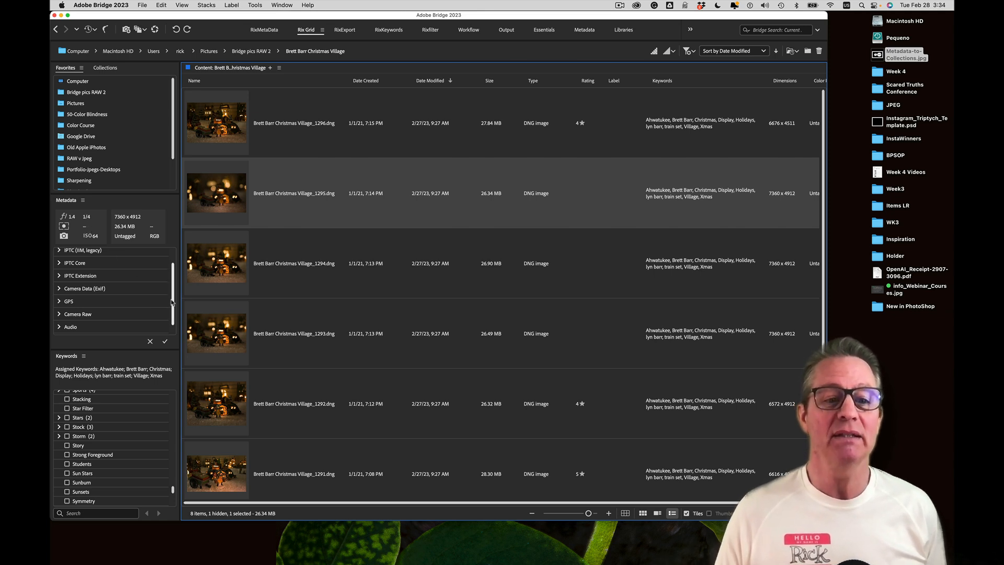
{"action": "left_click_drag", "start_coordinate": [172, 302], "coordinate": [171, 279]}
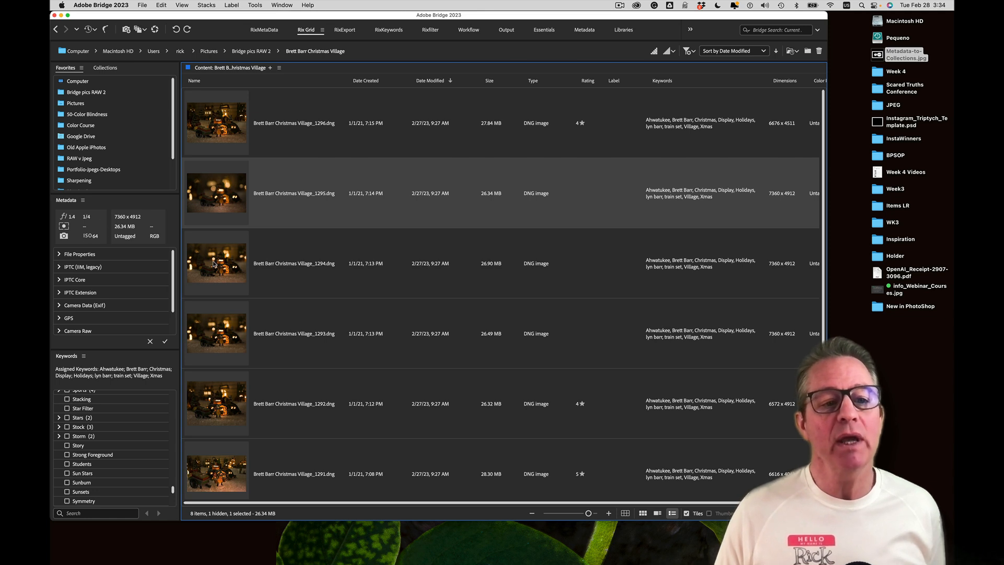
{"action": "left_click", "coordinate": [215, 264]}
{"action": "left_click", "coordinate": [219, 324]}
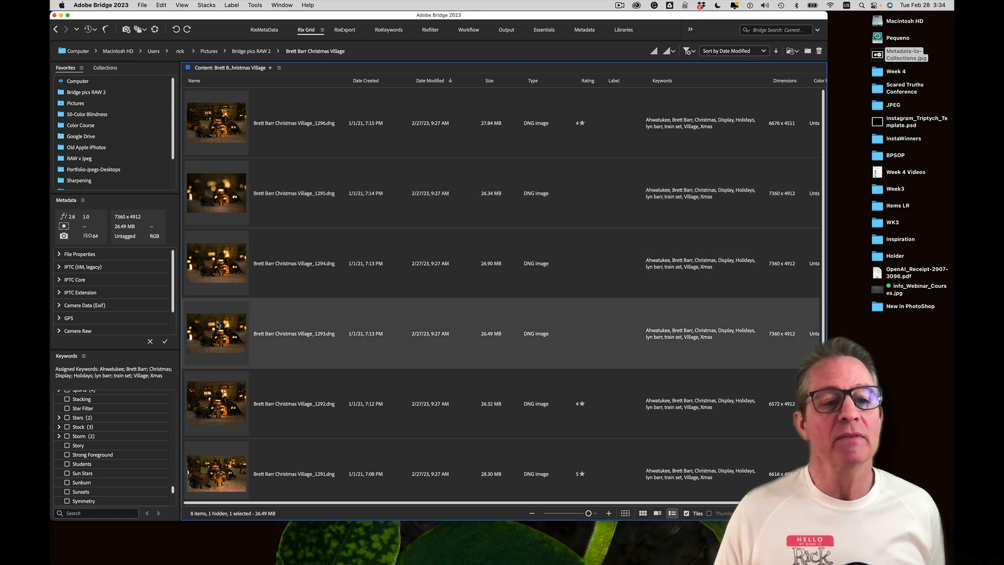
{"action": "left_click", "coordinate": [232, 405]}
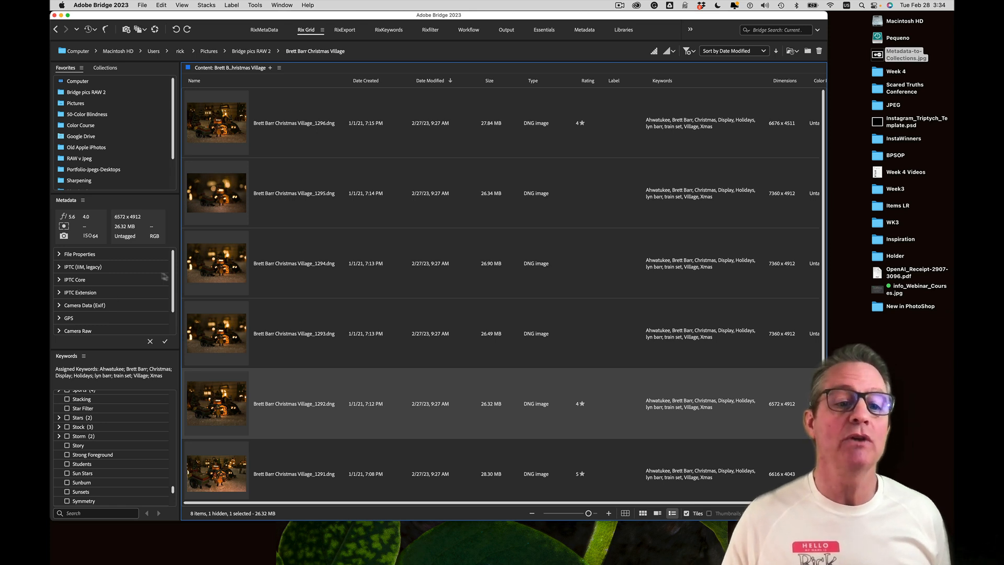
{"action": "left_click", "coordinate": [59, 255]}
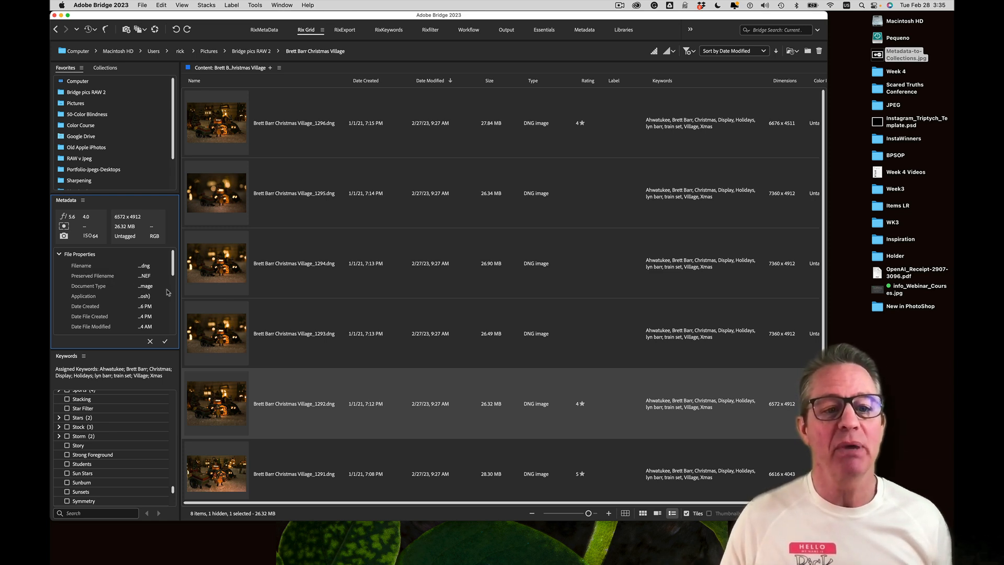
{"action": "left_click_drag", "start_coordinate": [180, 291], "coordinate": [239, 290]}
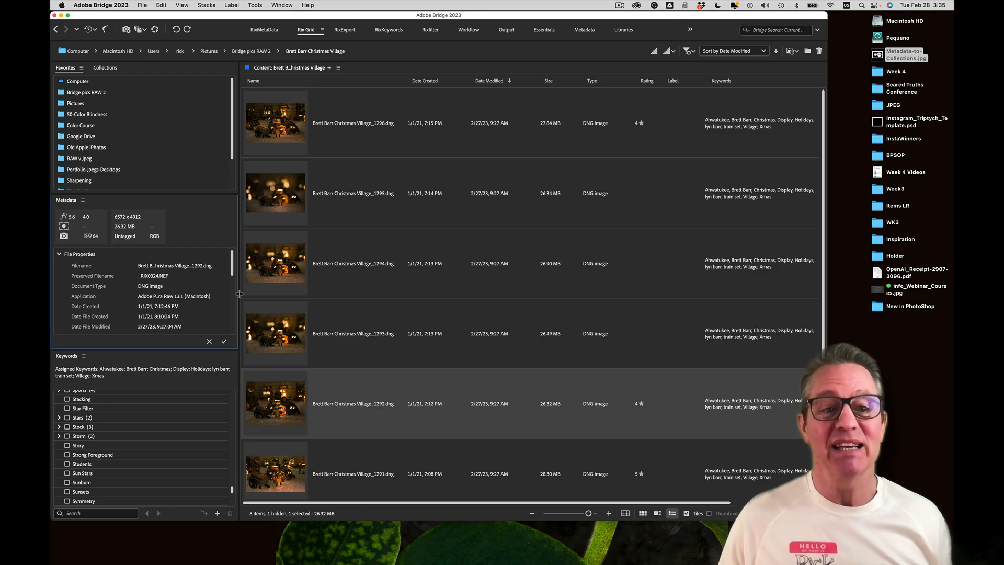
{"action": "left_click_drag", "start_coordinate": [239, 294], "coordinate": [217, 301]}
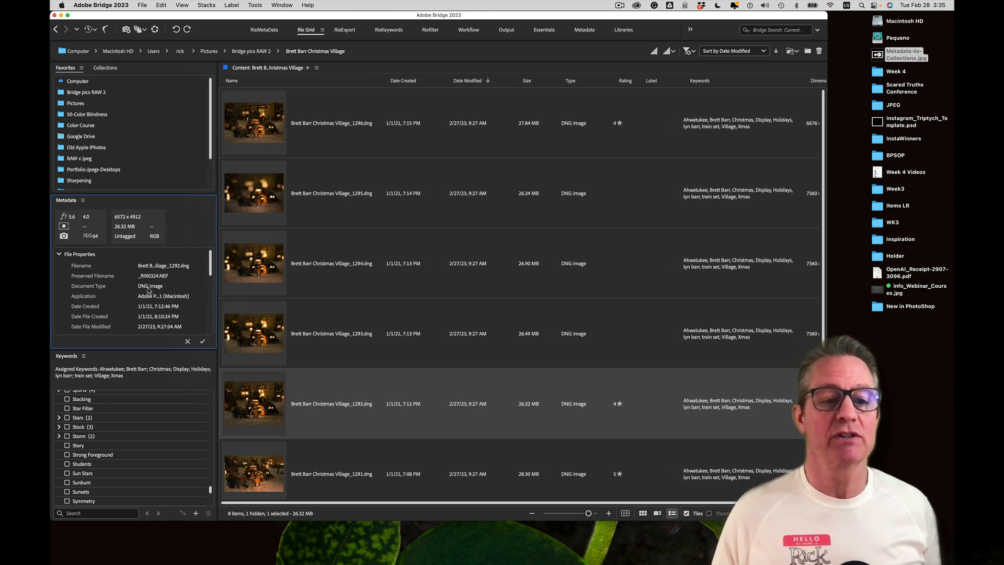
{"action": "scroll", "coordinate": [151, 299], "scroll_direction": "down", "scroll_amount": 3}
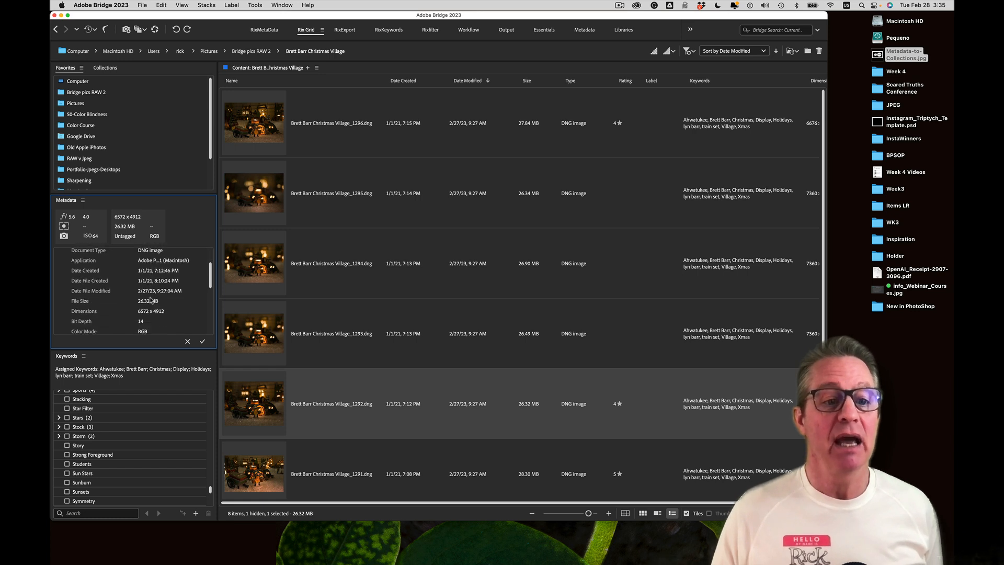
{"action": "scroll", "coordinate": [151, 300], "scroll_direction": "down", "scroll_amount": 2}
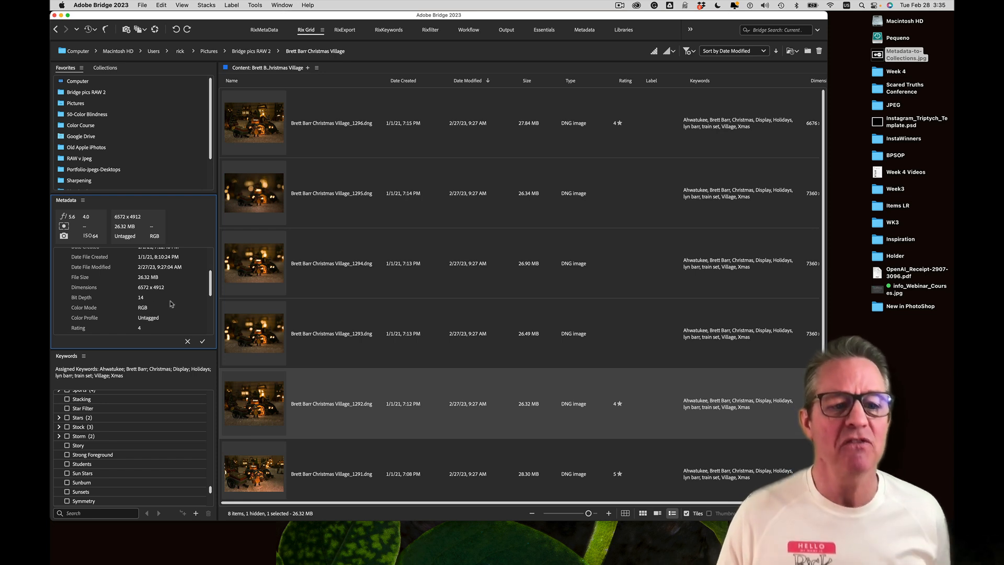
{"action": "left_click_drag", "start_coordinate": [211, 290], "coordinate": [212, 299]}
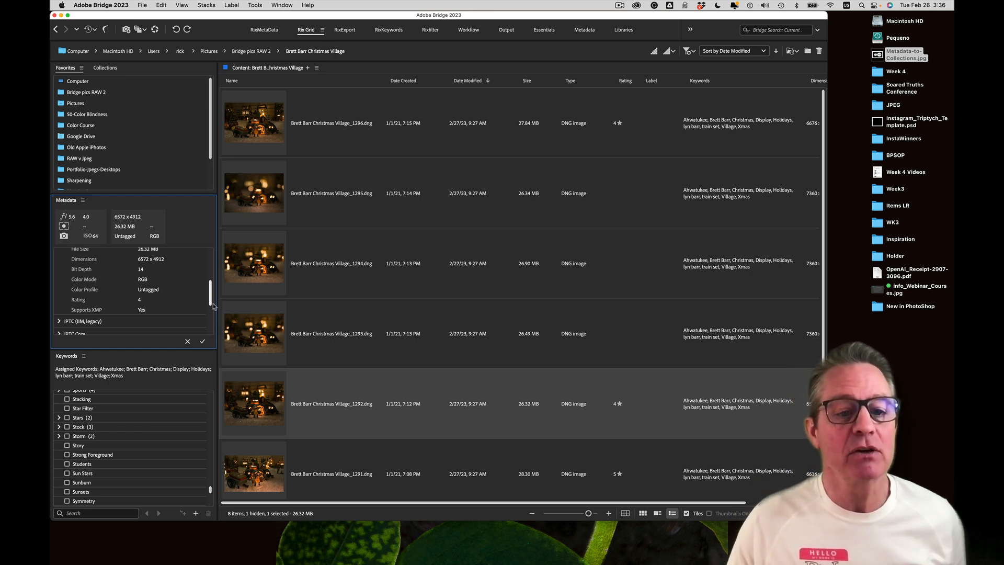
{"action": "scroll", "coordinate": [211, 306], "scroll_direction": "down", "scroll_amount": 3}
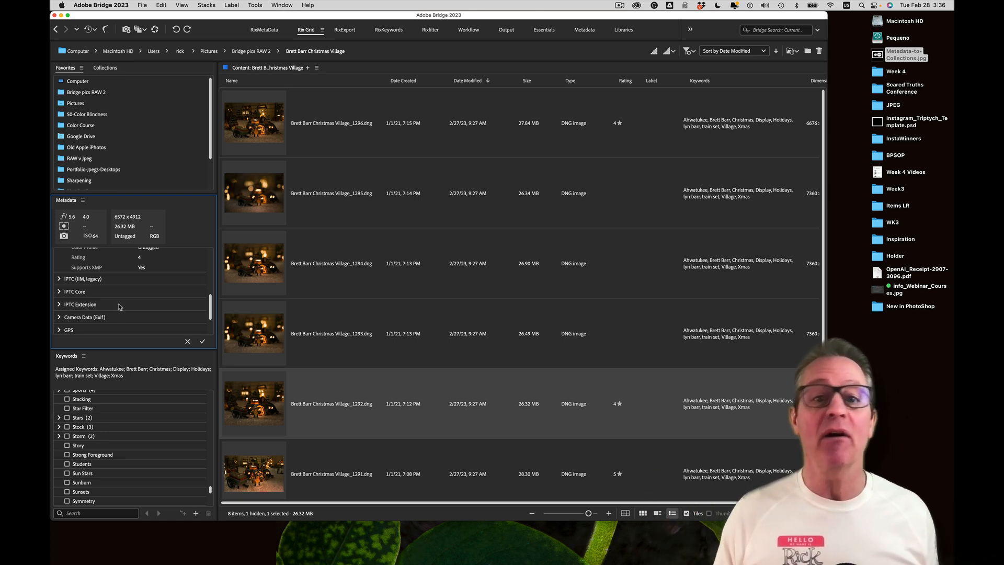
Bring Safari's Wikipedia Exif article to the front after a brief return to Bridge
{"action": "key", "text": "super+Tab"}
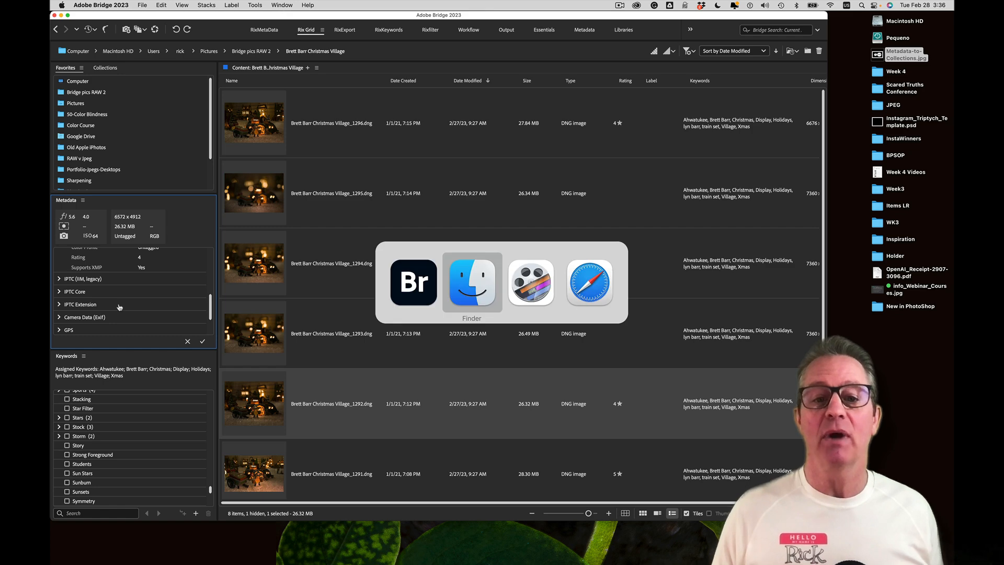
{"action": "key", "text": "super+Tab"}
{"action": "key", "text": "super+Tab"}
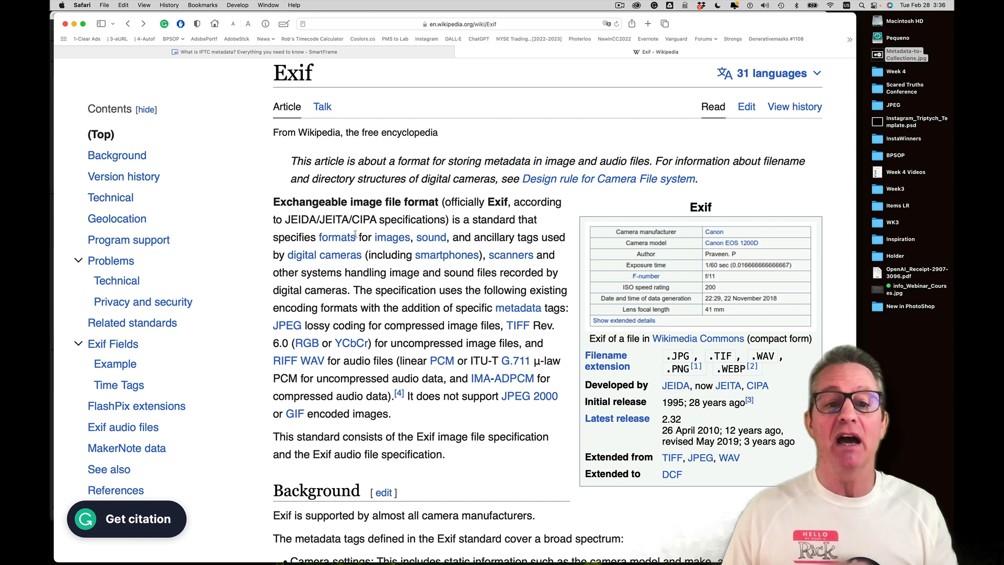
{"action": "key", "text": "super+Tab"}
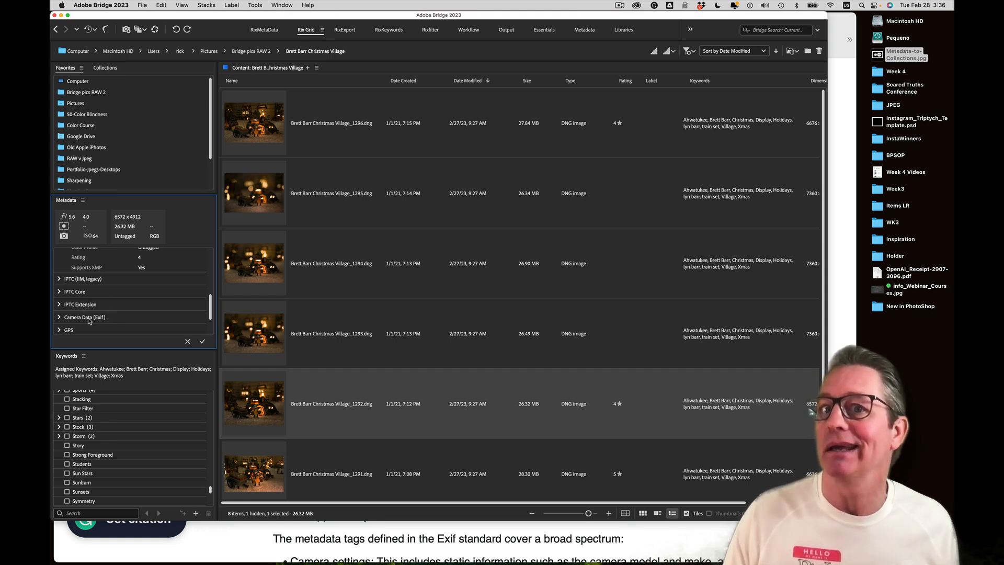
{"action": "key", "text": "super+Tab"}
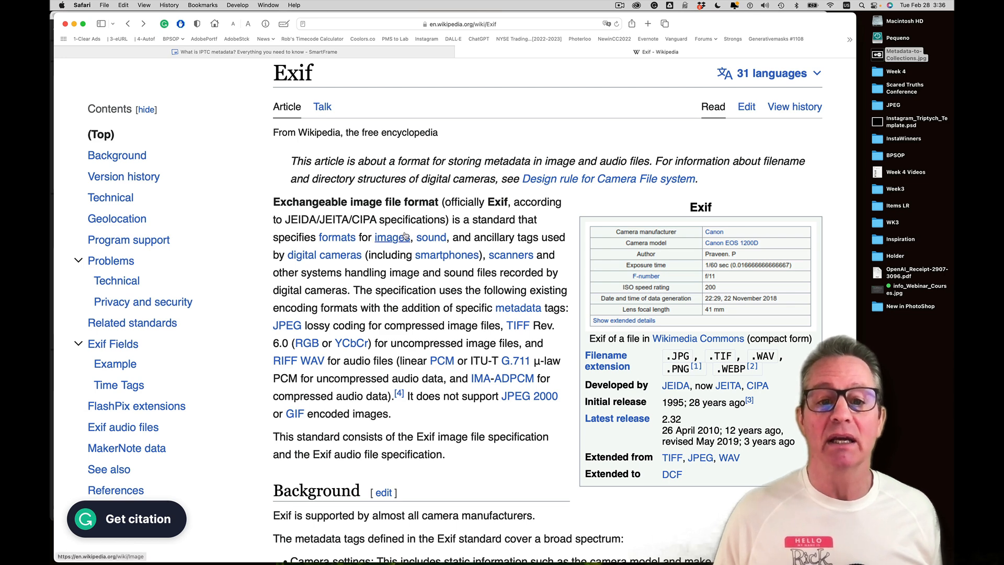
{"action": "mouse_move", "coordinate": [343, 244]}
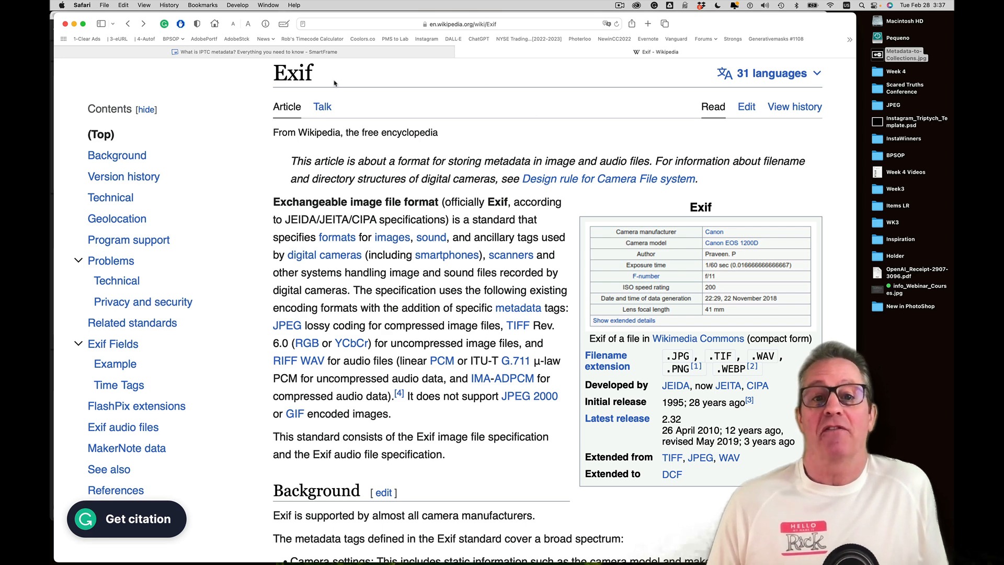
Read the Exif vs IPTC section of the SmartFrame article, then switch back to Adobe Bridge
{"action": "left_click", "coordinate": [230, 53]}
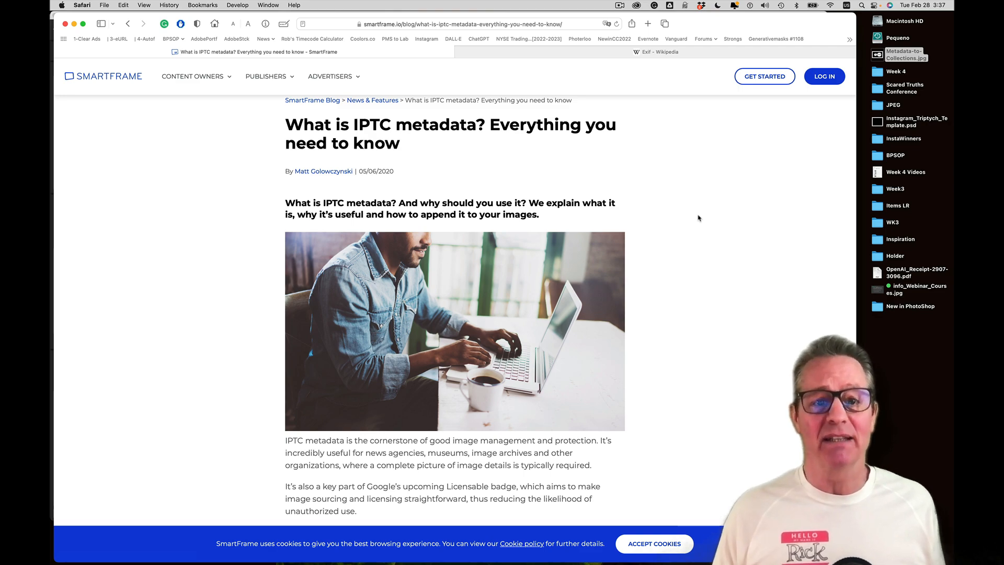
{"action": "scroll", "coordinate": [698, 218], "scroll_direction": "down", "scroll_amount": 6}
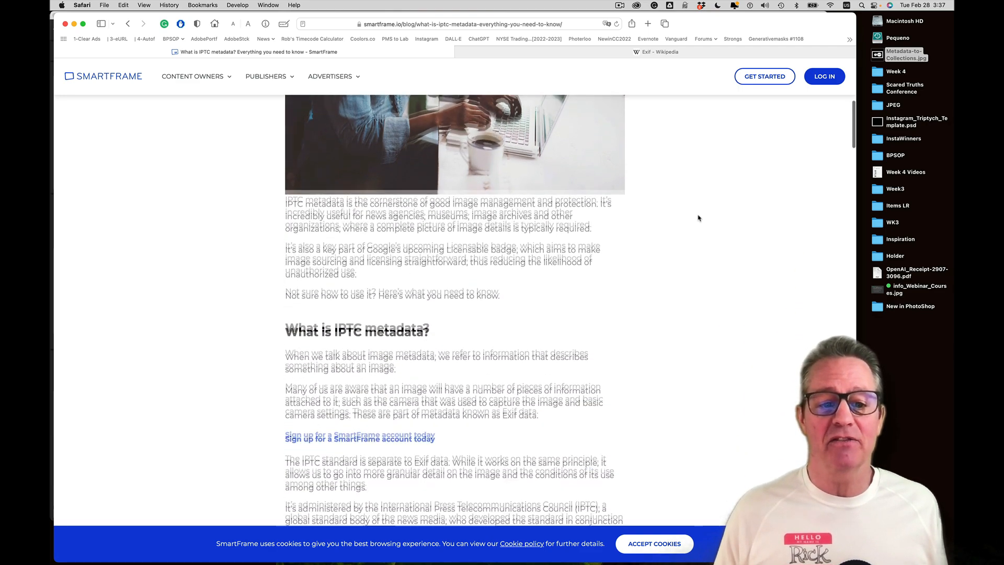
{"action": "scroll", "coordinate": [698, 218], "scroll_direction": "down", "scroll_amount": 3}
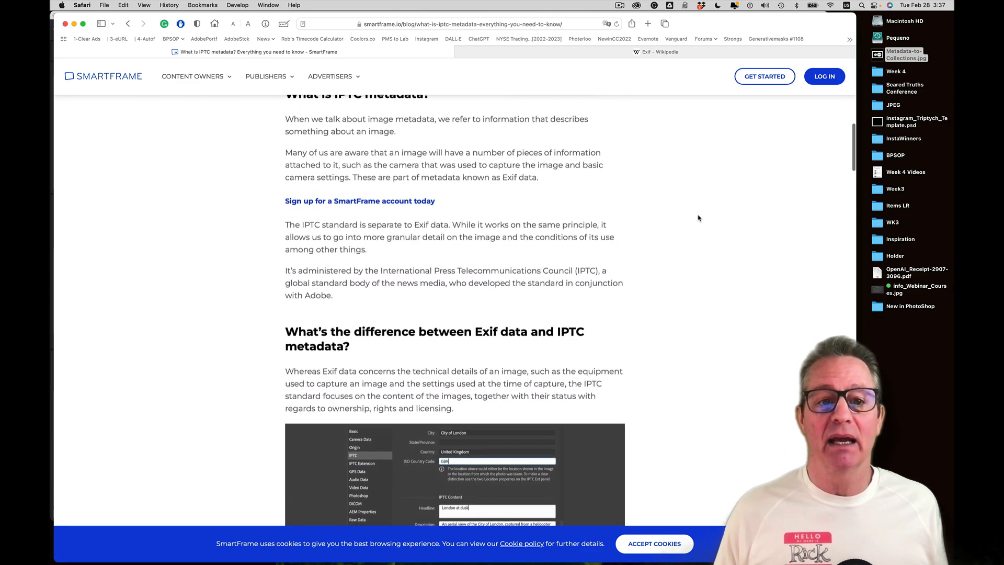
{"action": "scroll", "coordinate": [698, 218], "scroll_direction": "down", "scroll_amount": 2}
{"action": "scroll", "coordinate": [698, 218], "scroll_direction": "down", "scroll_amount": 3}
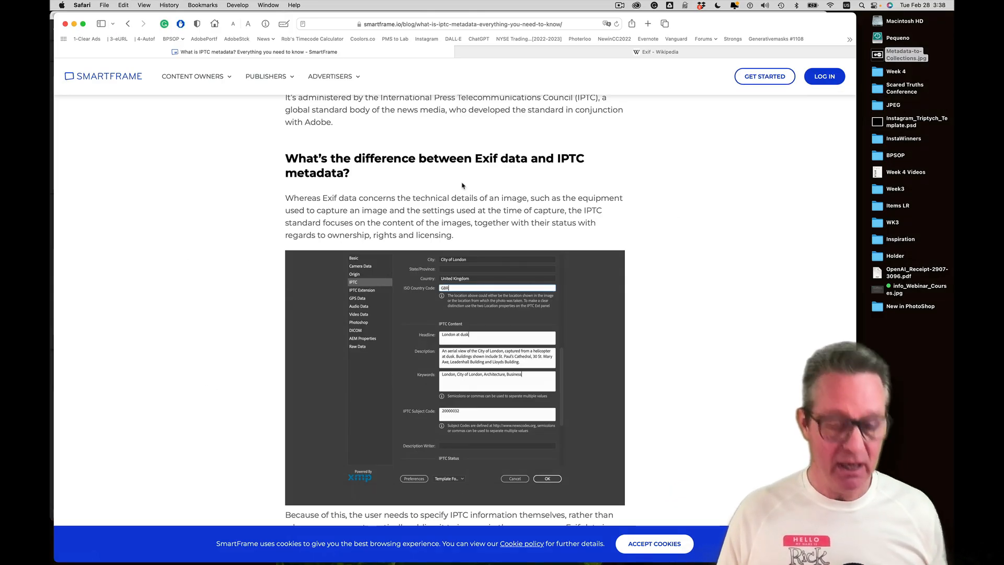
{"action": "key", "text": "super+Tab"}
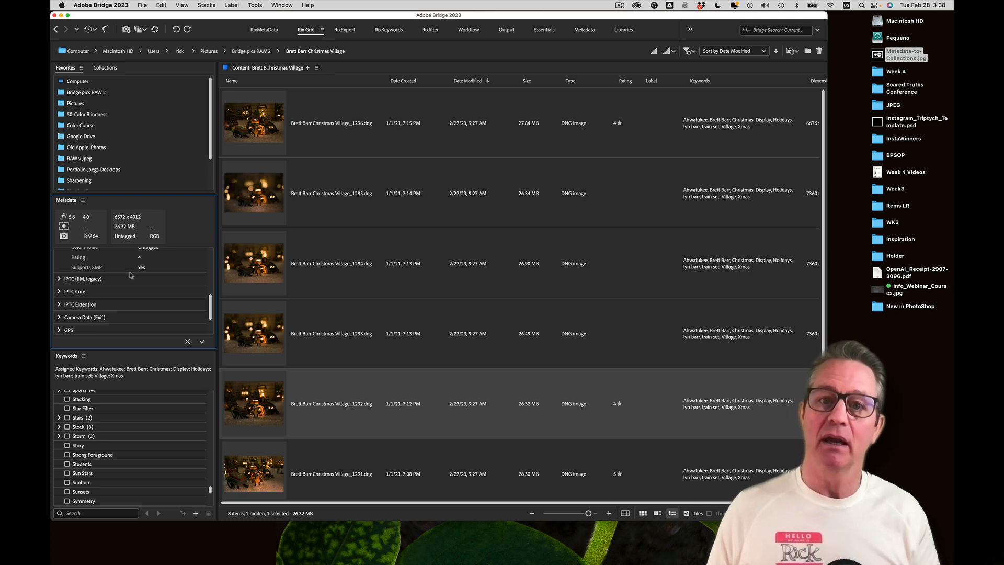
Open Adobe Bridge 2023 > Preferences to the Metadata settings
{"action": "left_click", "coordinate": [124, 7]}
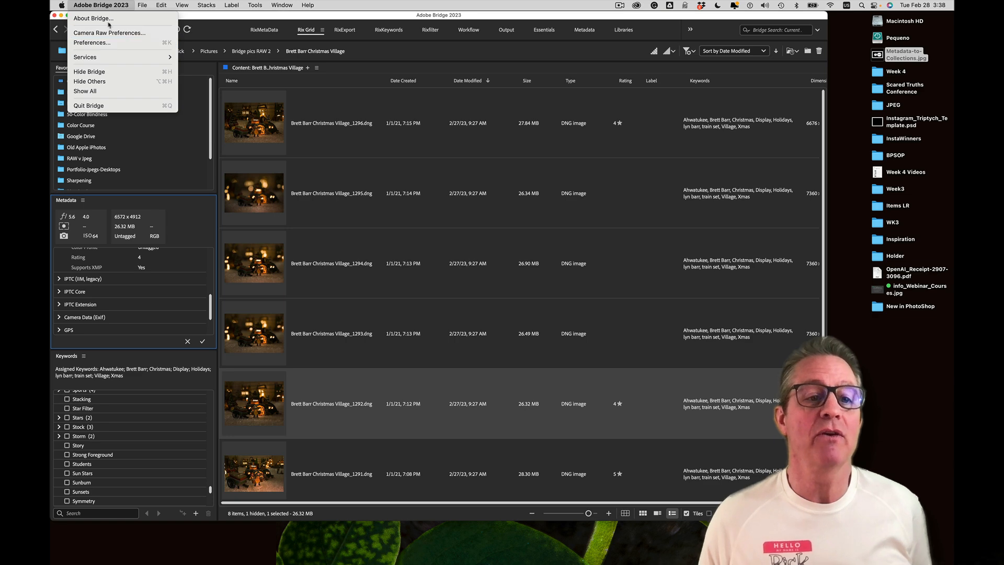
{"action": "mouse_move", "coordinate": [161, 5]}
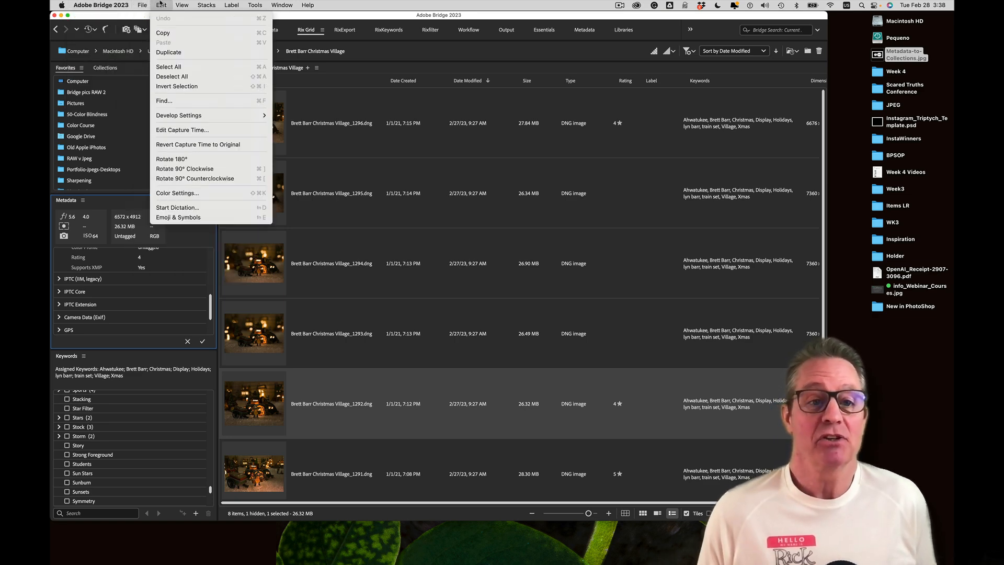
{"action": "mouse_move", "coordinate": [100, 5]}
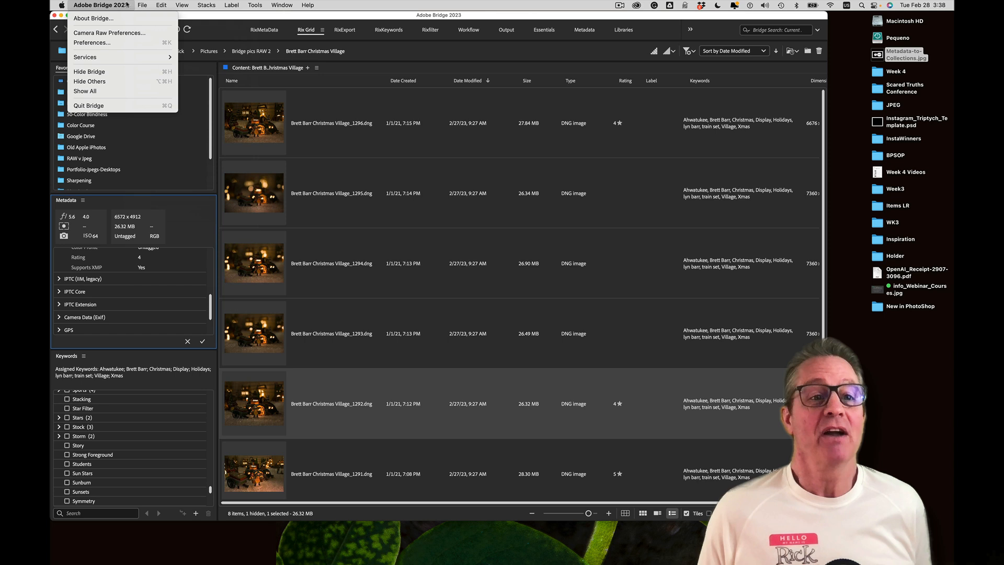
{"action": "left_click", "coordinate": [109, 44]}
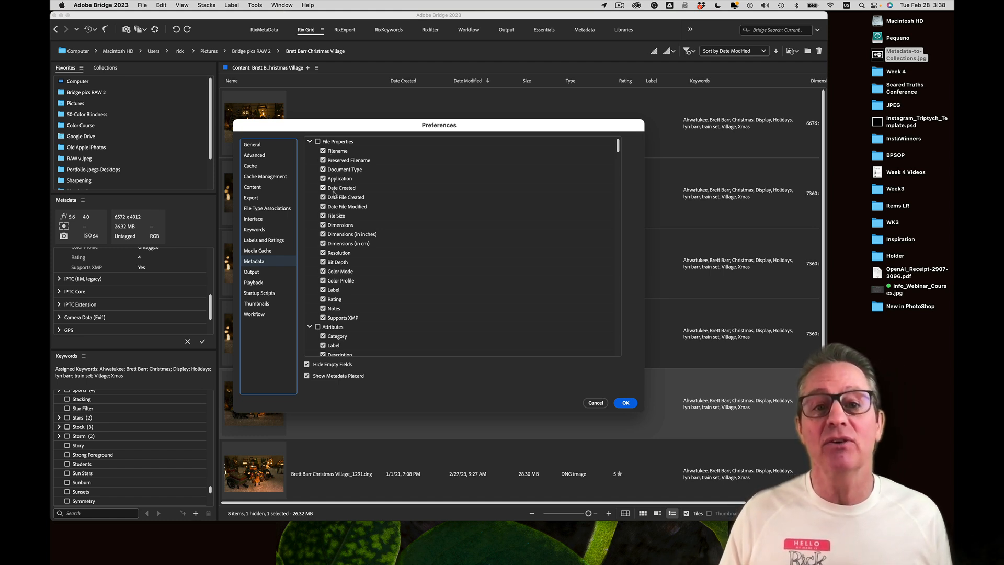
Uncheck the File Properties group so all its fields are turned off
{"action": "left_click", "coordinate": [318, 141]}
{"action": "left_click", "coordinate": [318, 142]}
{"action": "left_click", "coordinate": [318, 142]}
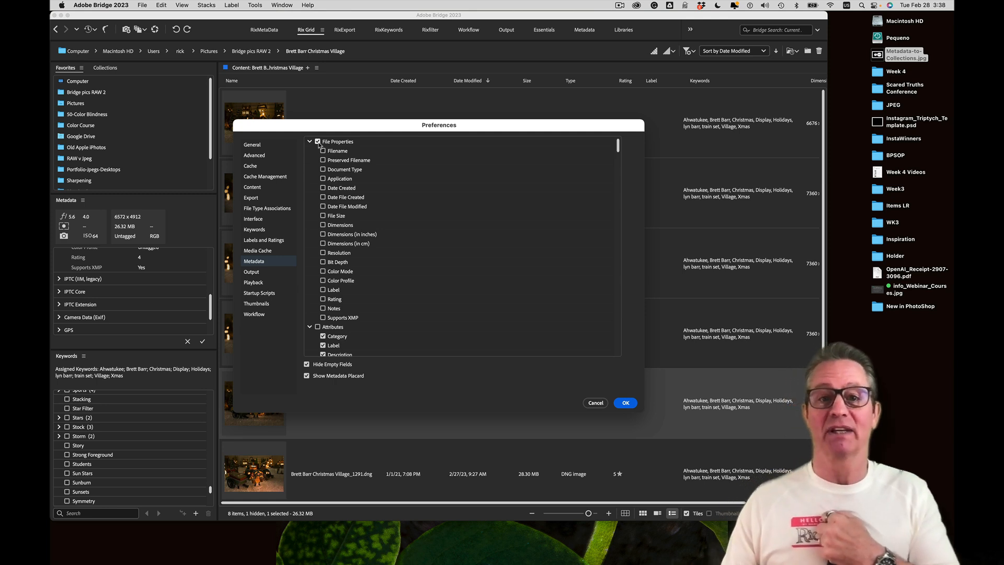
{"action": "left_click", "coordinate": [317, 141]}
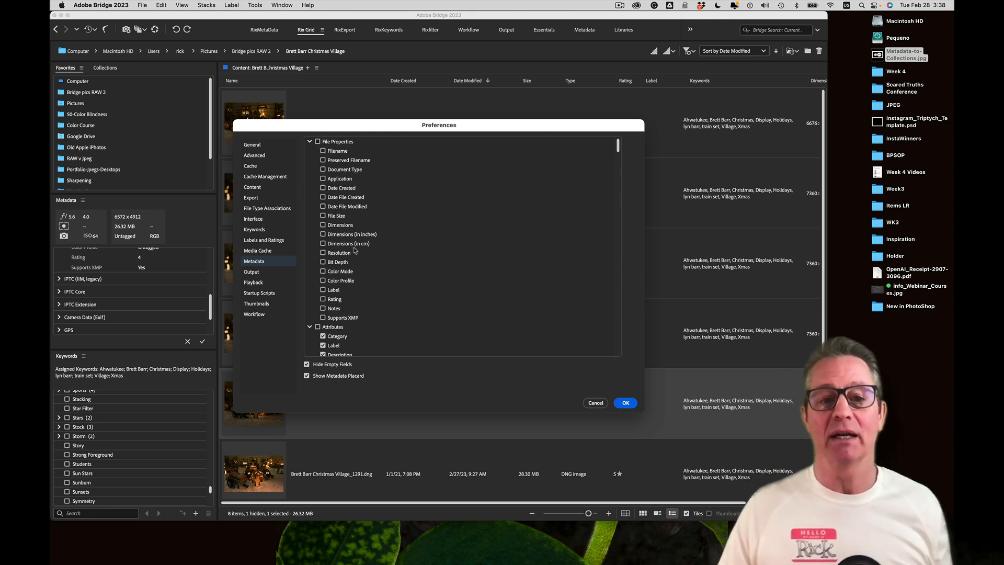
Collapse the File Properties, Attributes, Listing Graph, IPTC (IIM, legacy) and IPTC Core groups
{"action": "left_click", "coordinate": [310, 142]}
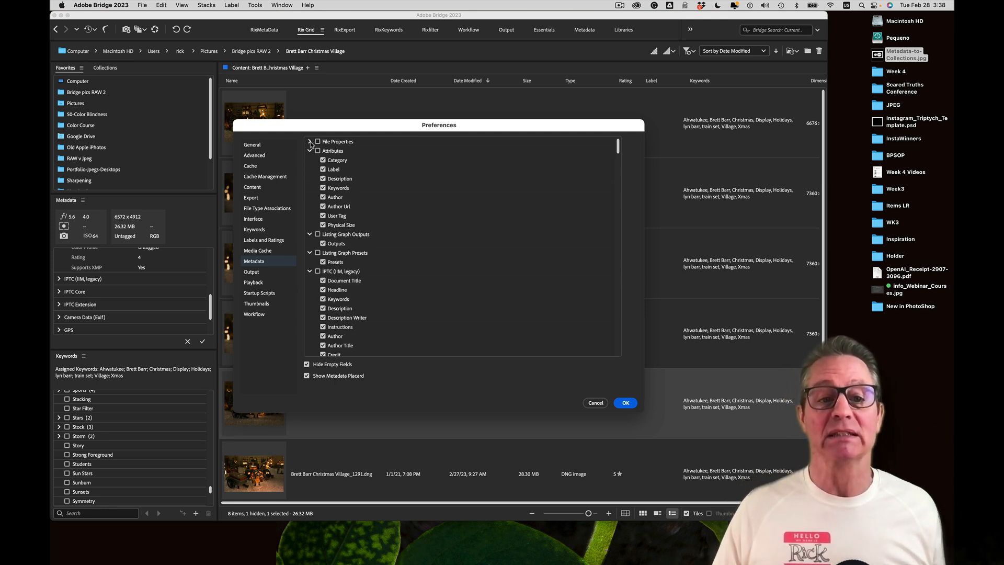
{"action": "left_click", "coordinate": [310, 151]}
{"action": "left_click", "coordinate": [309, 161]}
{"action": "left_click", "coordinate": [310, 169]}
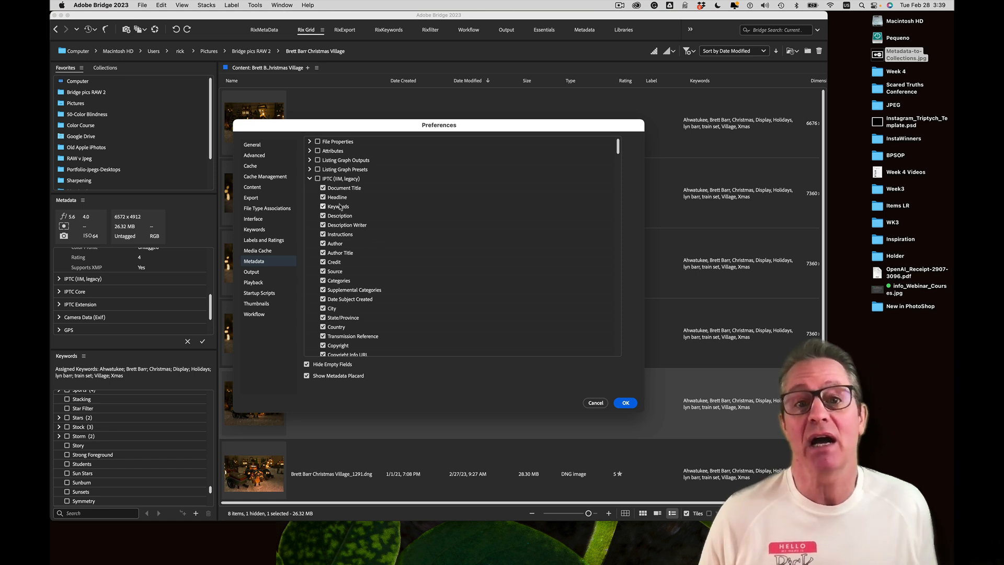
{"action": "scroll", "coordinate": [346, 227], "scroll_direction": "down", "scroll_amount": 2}
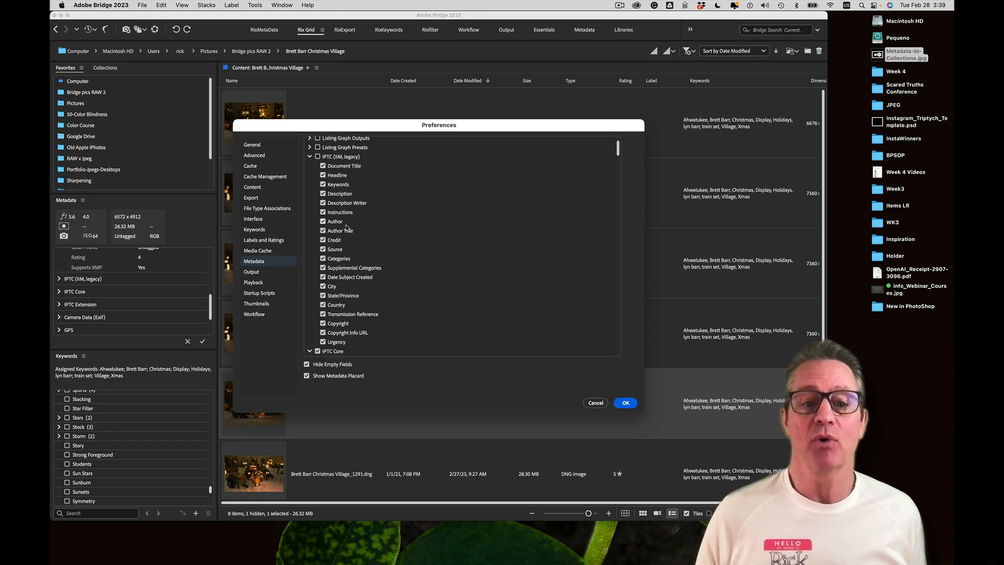
{"action": "left_click", "coordinate": [309, 157]}
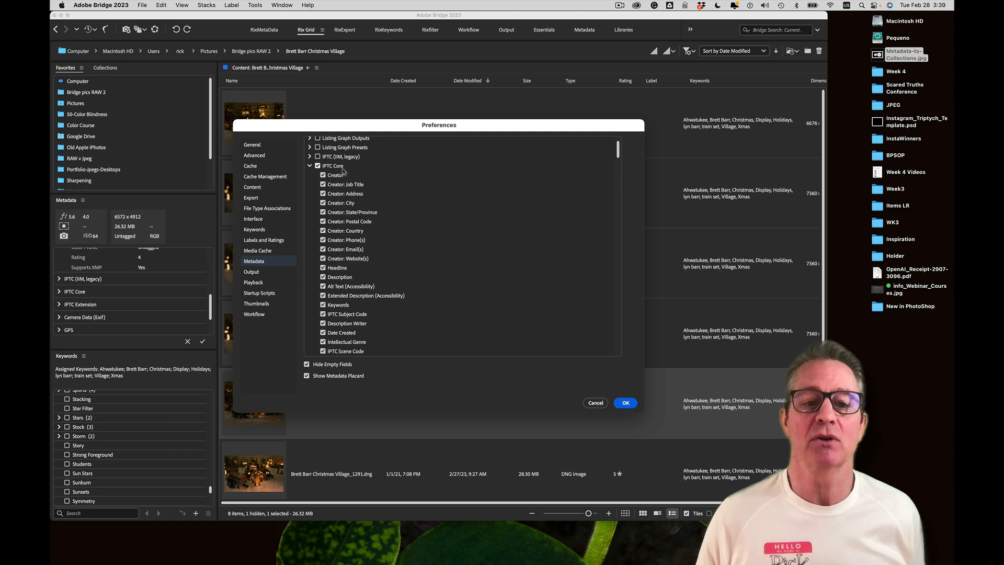
{"action": "scroll", "coordinate": [349, 222], "scroll_direction": "down", "scroll_amount": 1}
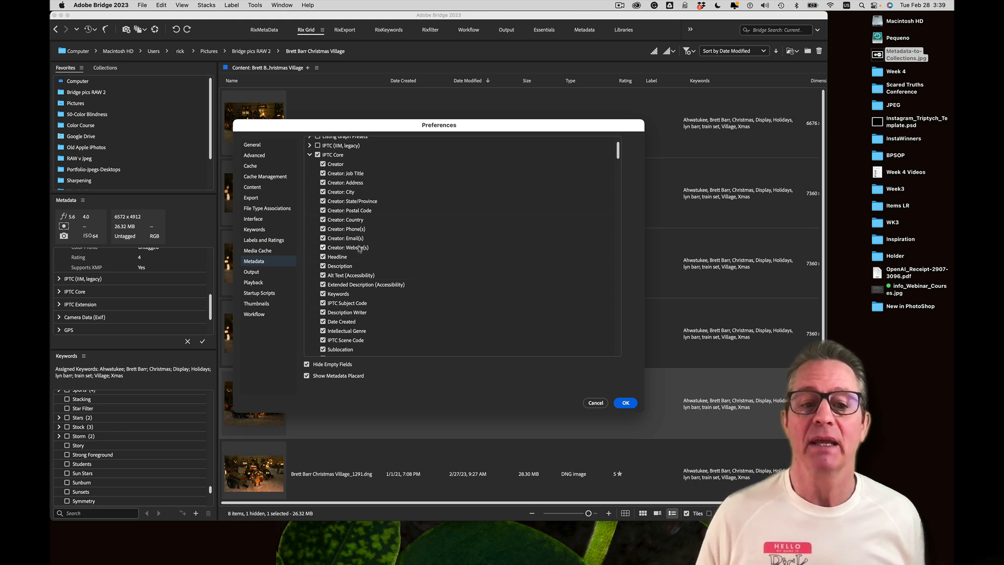
{"action": "left_click", "coordinate": [310, 154]}
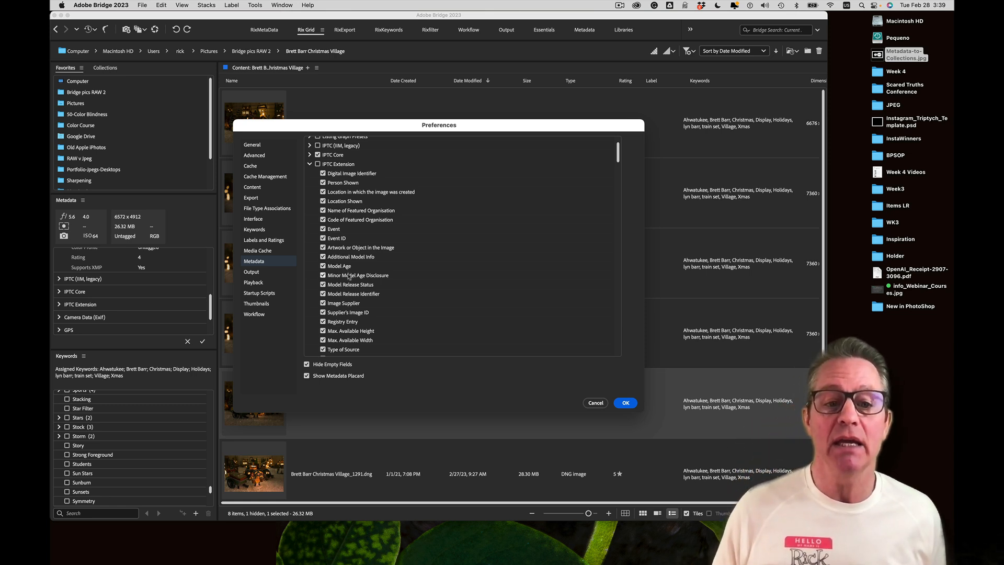
{"action": "scroll", "coordinate": [349, 306], "scroll_direction": "down", "scroll_amount": 5}
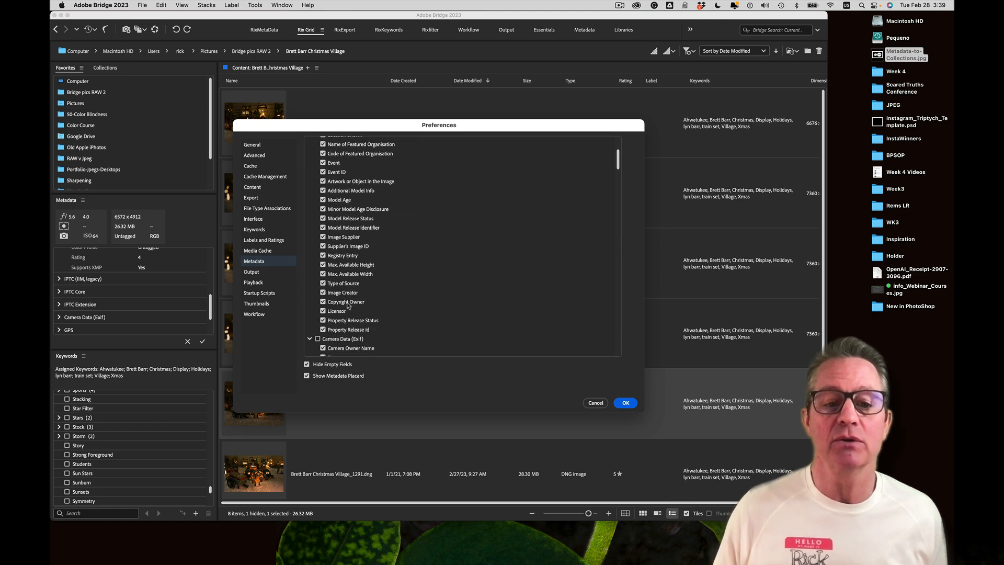
{"action": "scroll", "coordinate": [338, 285], "scroll_direction": "up", "scroll_amount": 2}
{"action": "scroll", "coordinate": [338, 285], "scroll_direction": "up", "scroll_amount": 3}
Enable IPTC (IIM), IPTC Extension, File Properties, Attributes and both Listing Graph groups
{"action": "left_click", "coordinate": [310, 197]}
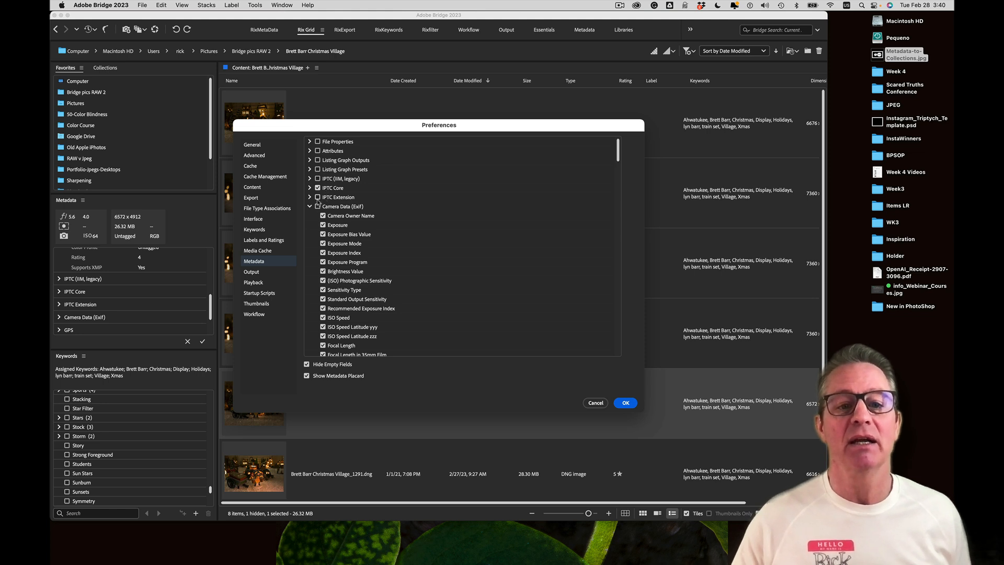
{"action": "left_click", "coordinate": [317, 197]}
{"action": "left_click", "coordinate": [317, 179]}
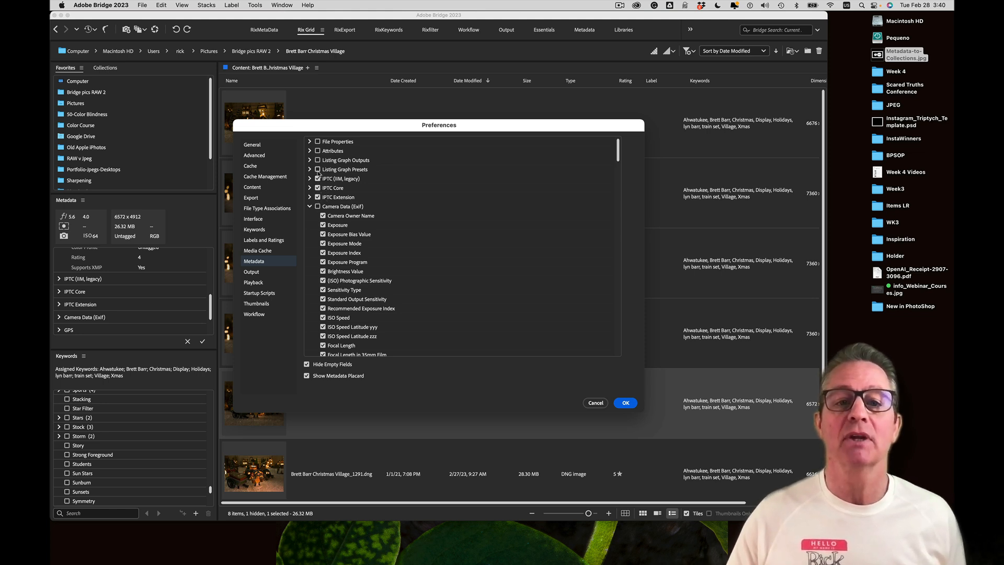
{"action": "left_click", "coordinate": [317, 141]}
{"action": "left_click", "coordinate": [317, 150]}
{"action": "left_click", "coordinate": [318, 160]}
{"action": "left_click", "coordinate": [317, 169]}
Enable Camera Data (Exif), Linked Files and Camera Raw, collapsing their lists along with GPS and Video
{"action": "left_click", "coordinate": [318, 206]}
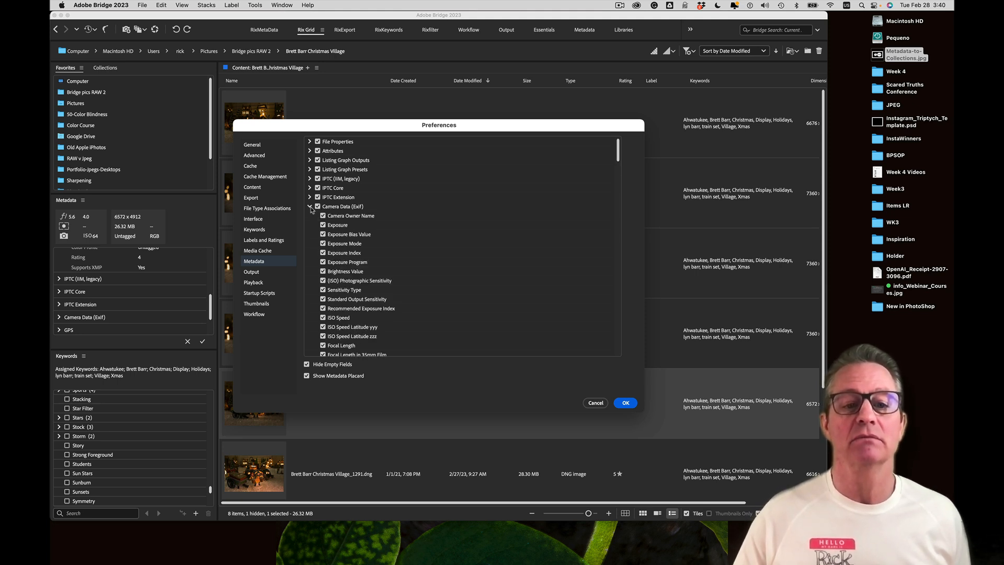
{"action": "left_click", "coordinate": [309, 207]}
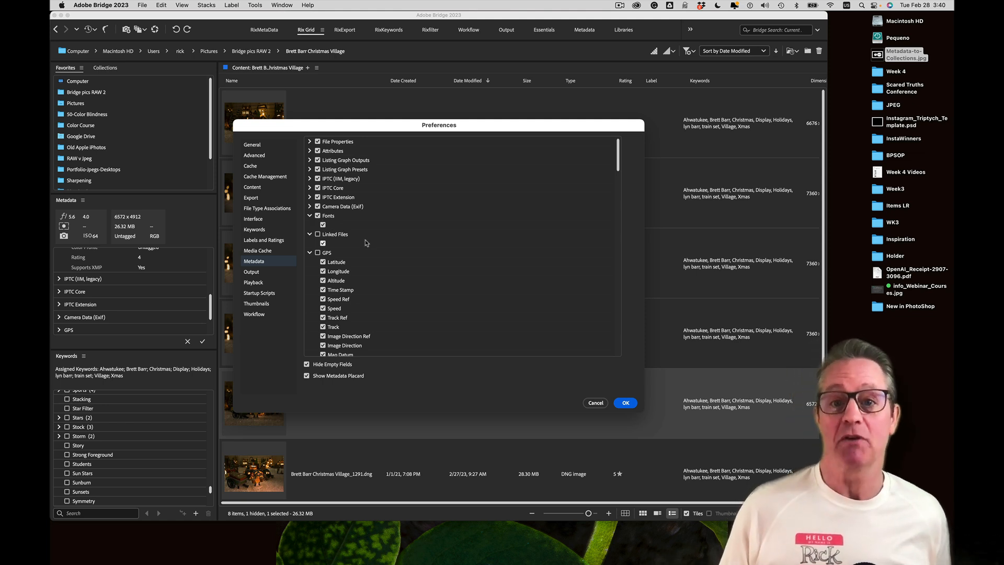
{"action": "left_click", "coordinate": [309, 235]}
{"action": "left_click", "coordinate": [317, 234]}
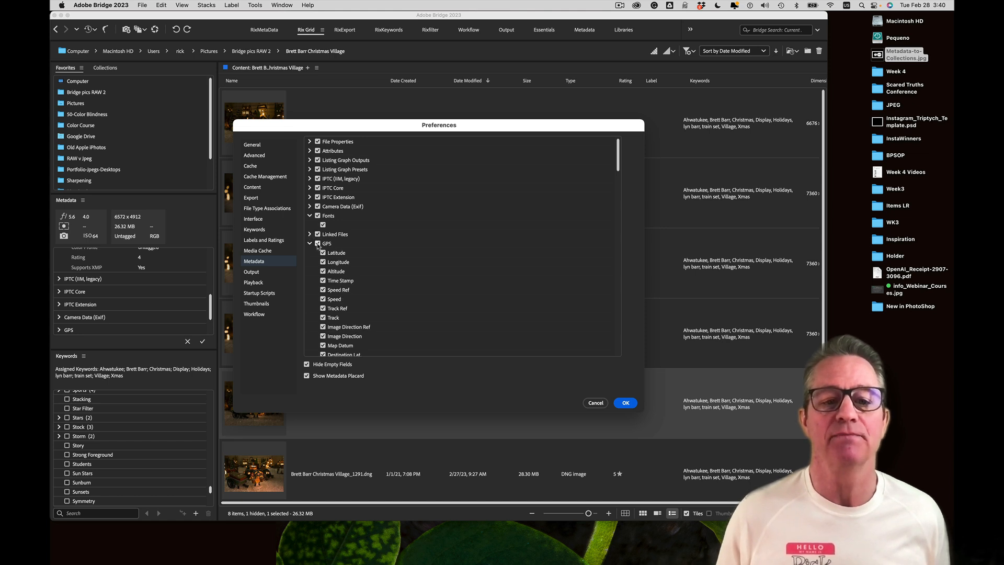
{"action": "left_click", "coordinate": [310, 244]}
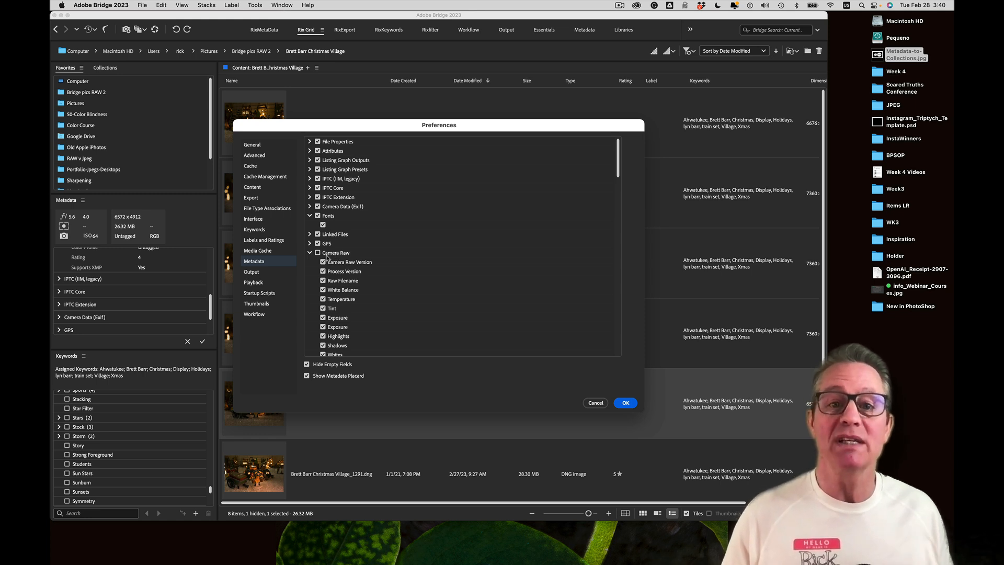
{"action": "left_click", "coordinate": [318, 253]}
{"action": "left_click", "coordinate": [310, 254]}
{"action": "left_click", "coordinate": [310, 272]}
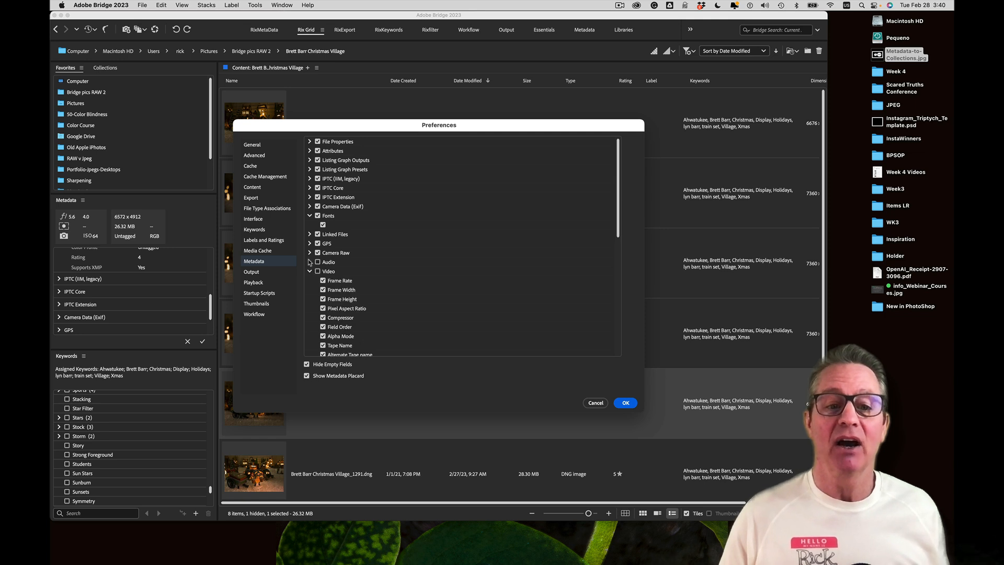
{"action": "left_click", "coordinate": [310, 271]}
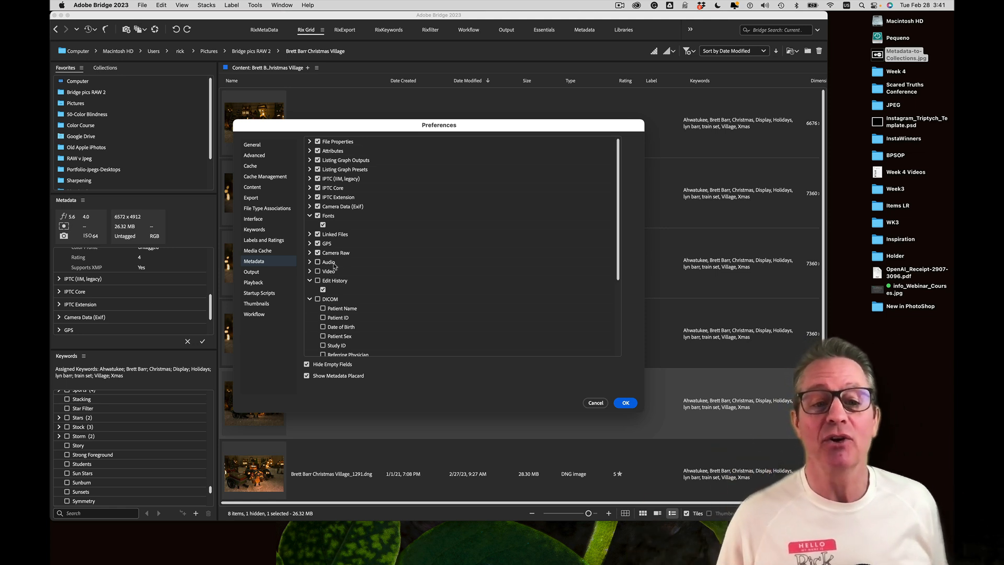
Scroll down the Metadata preferences list and collapse the DICOM field list
{"action": "scroll", "coordinate": [331, 310], "scroll_direction": "down", "scroll_amount": 3}
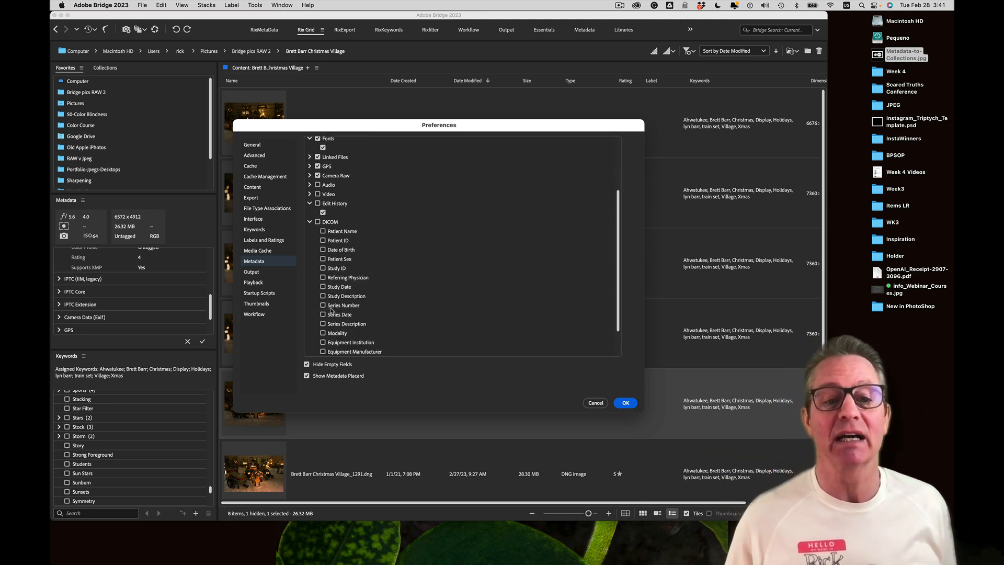
{"action": "scroll", "coordinate": [325, 227], "scroll_direction": "down", "scroll_amount": 3}
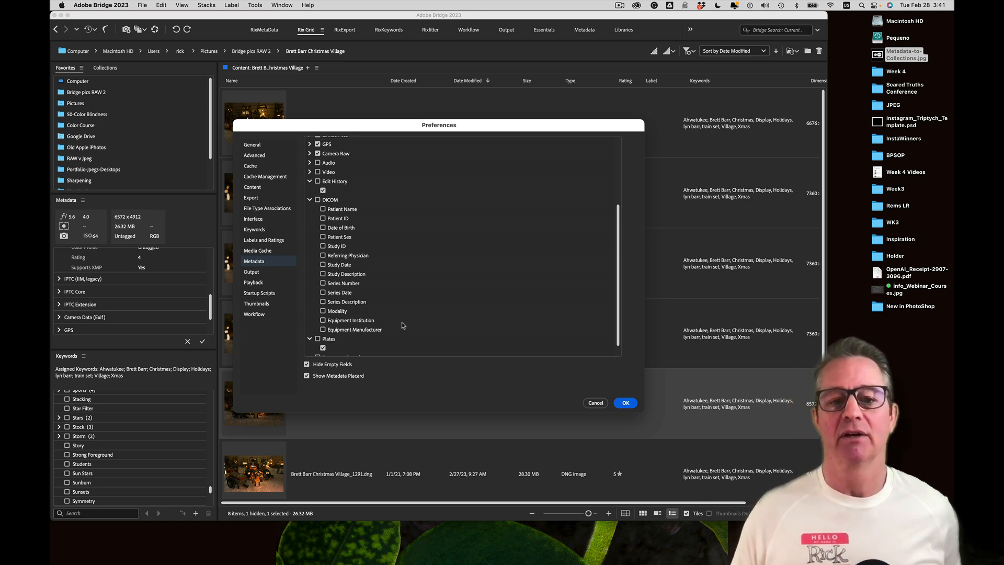
{"action": "left_click", "coordinate": [309, 200]}
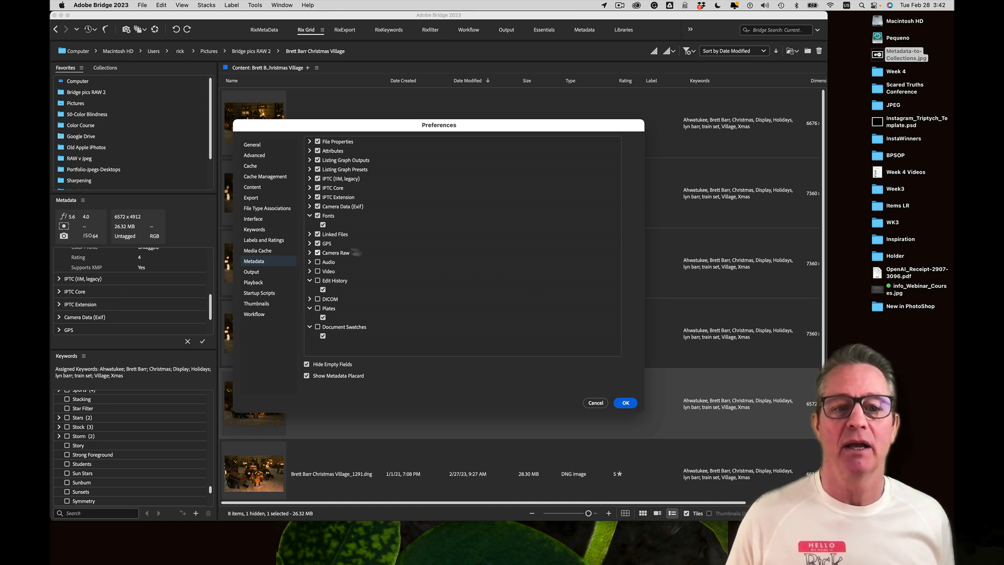
In Labels and Ratings, turn off 'Use Command Key to Apply Labels and Ratings'
{"action": "left_click", "coordinate": [268, 242]}
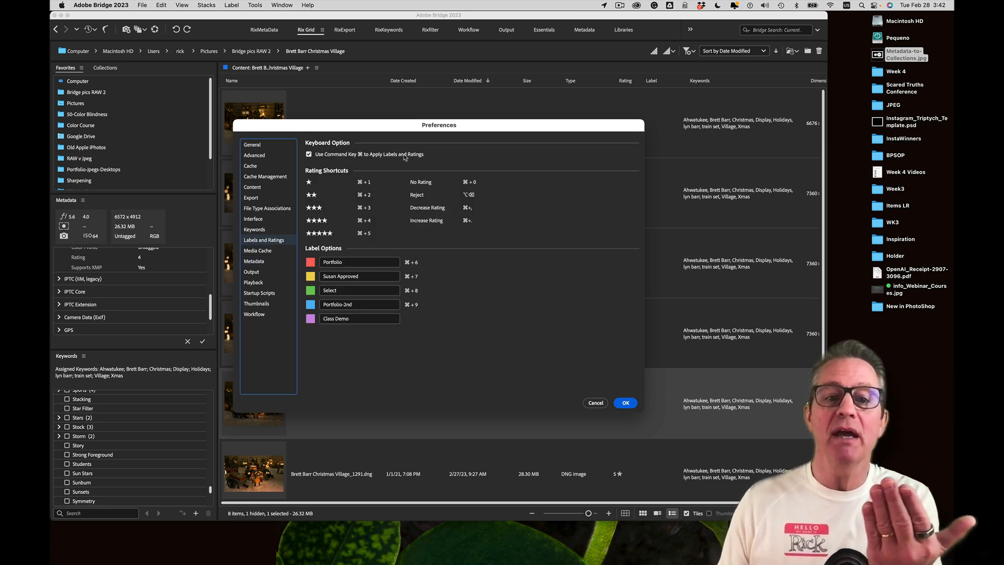
{"action": "left_click", "coordinate": [309, 155]}
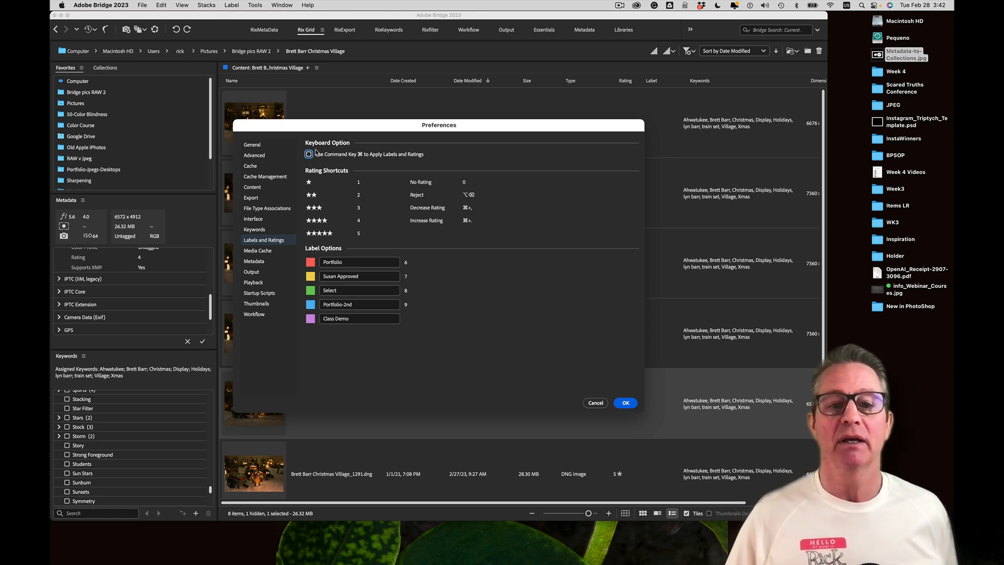
{"action": "left_click", "coordinate": [363, 263]}
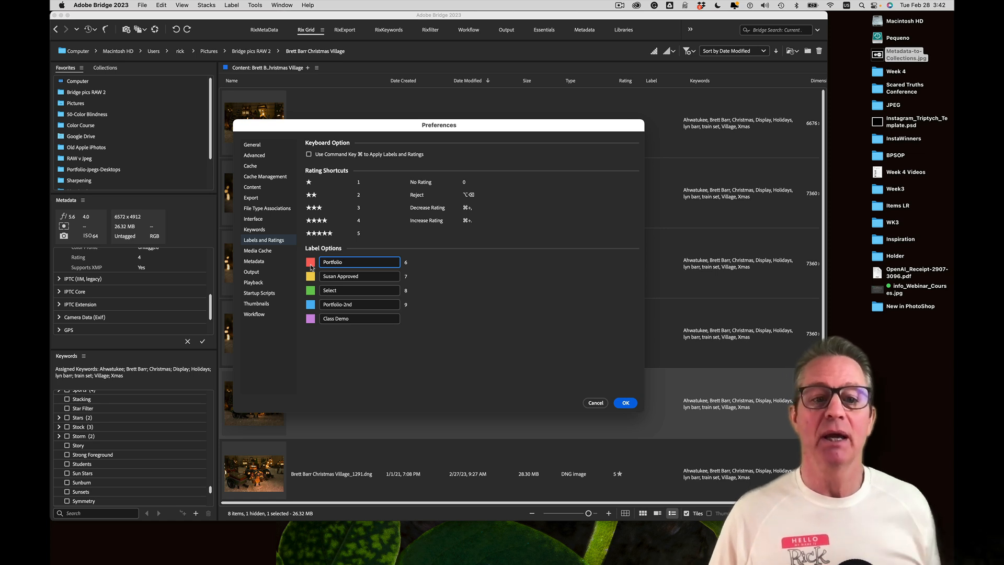
Leave the Portfolio, Select and Class Demo label names unchanged, then return to Metadata preferences
{"action": "double_click", "coordinate": [332, 262]}
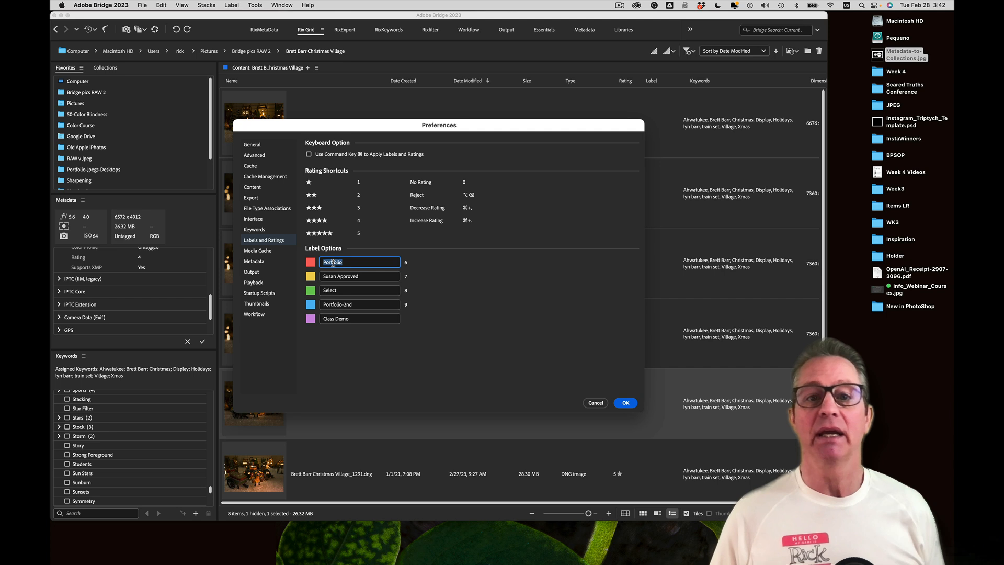
{"action": "left_click", "coordinate": [419, 271]}
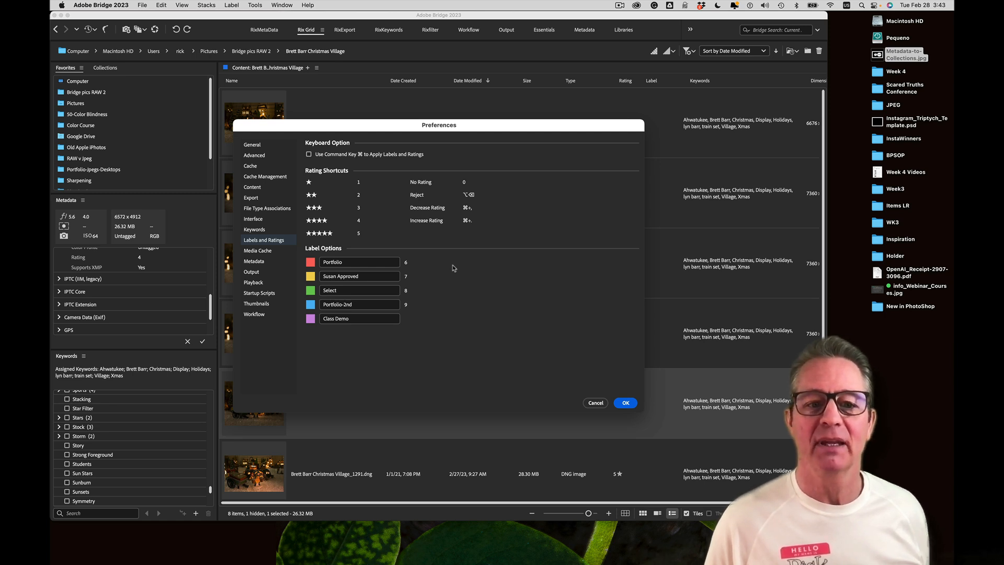
{"action": "left_click", "coordinate": [388, 277]}
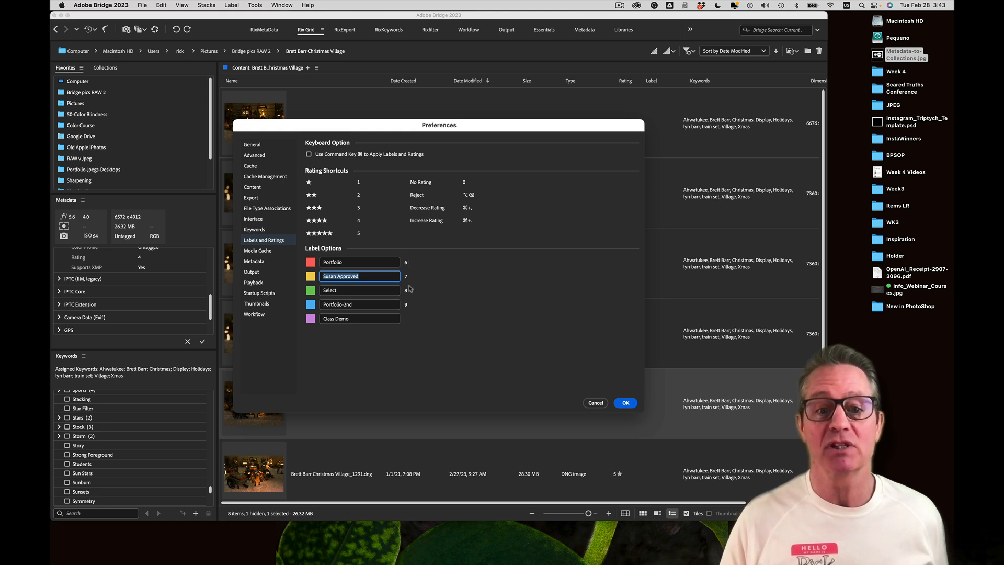
{"action": "left_click", "coordinate": [381, 293]}
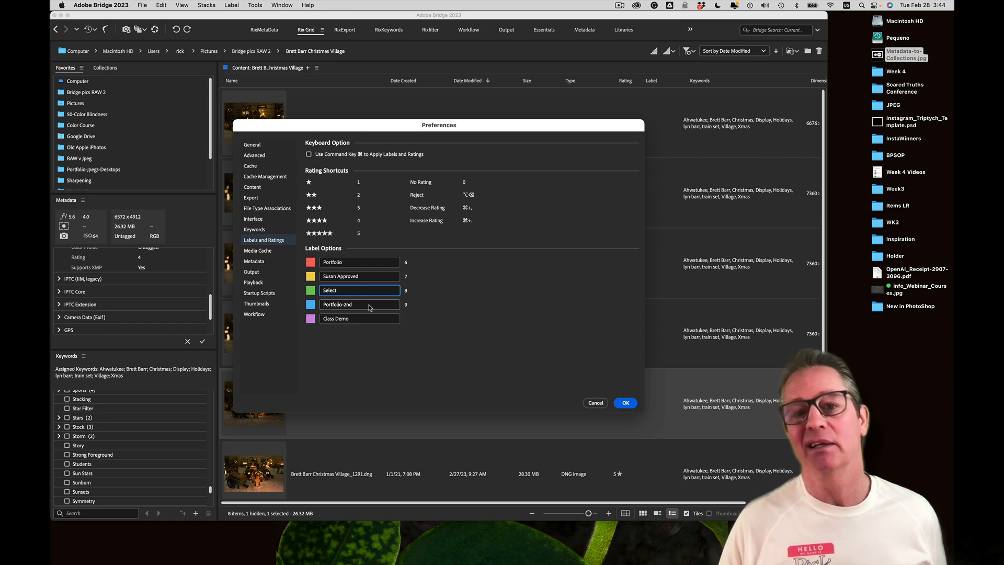
{"action": "double_click", "coordinate": [358, 321]}
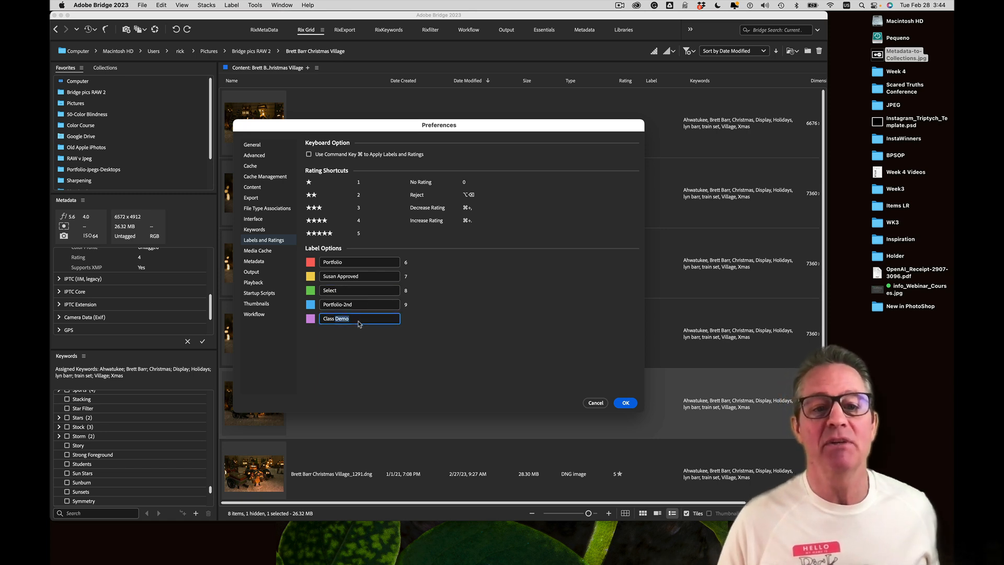
{"action": "left_click", "coordinate": [359, 321]}
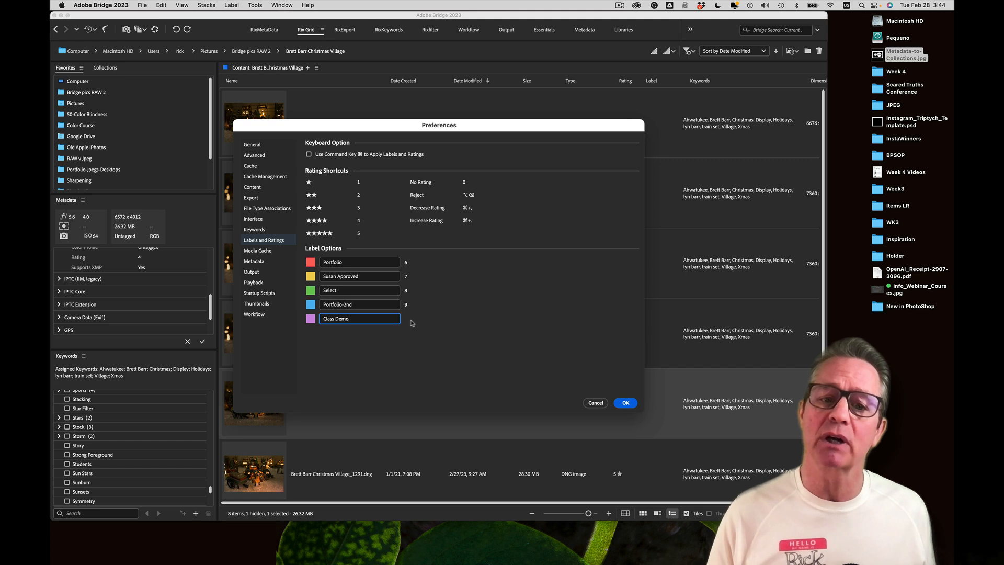
{"action": "left_click_drag", "start_coordinate": [358, 319], "coordinate": [339, 319]}
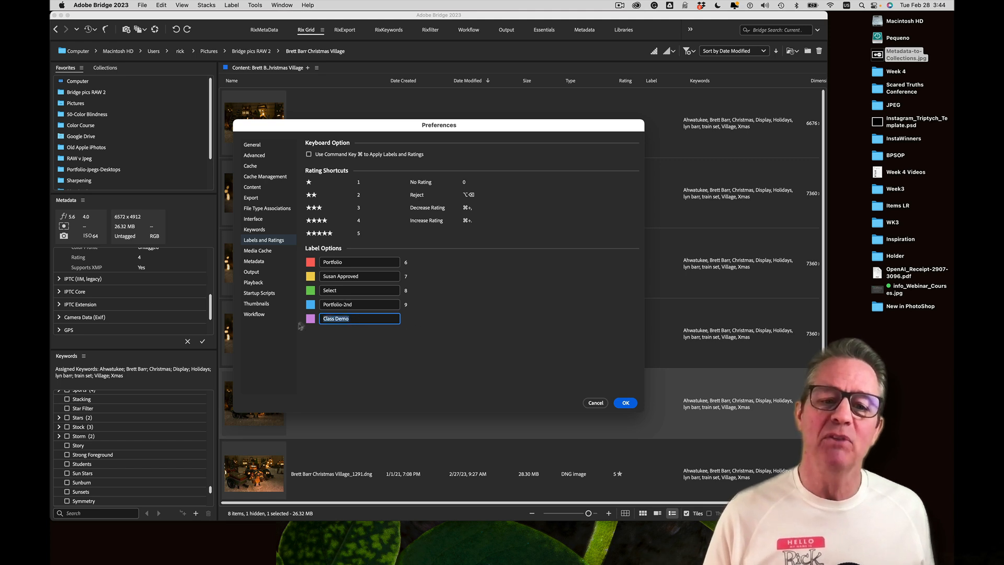
{"action": "left_click", "coordinate": [330, 339]}
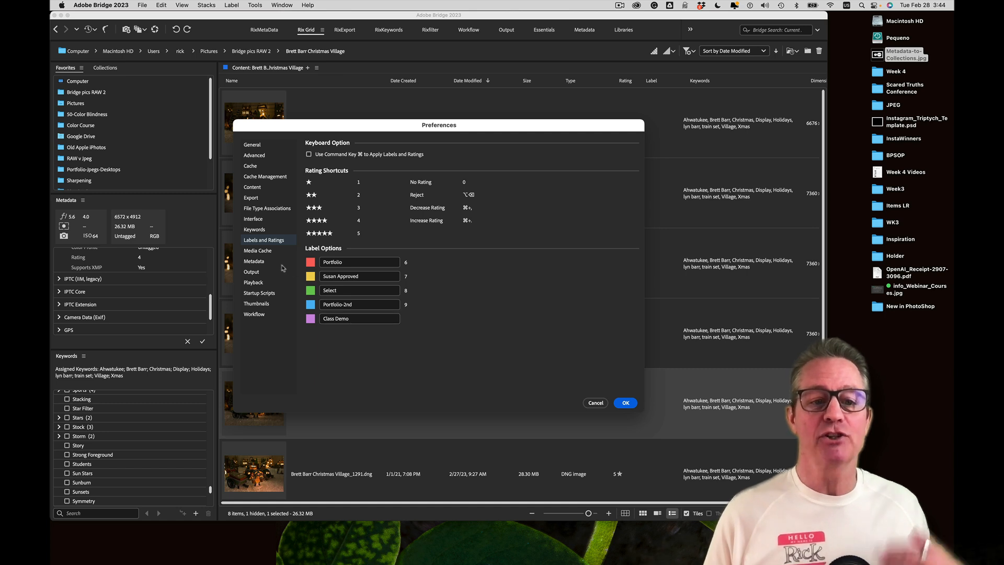
{"action": "left_click", "coordinate": [265, 263]}
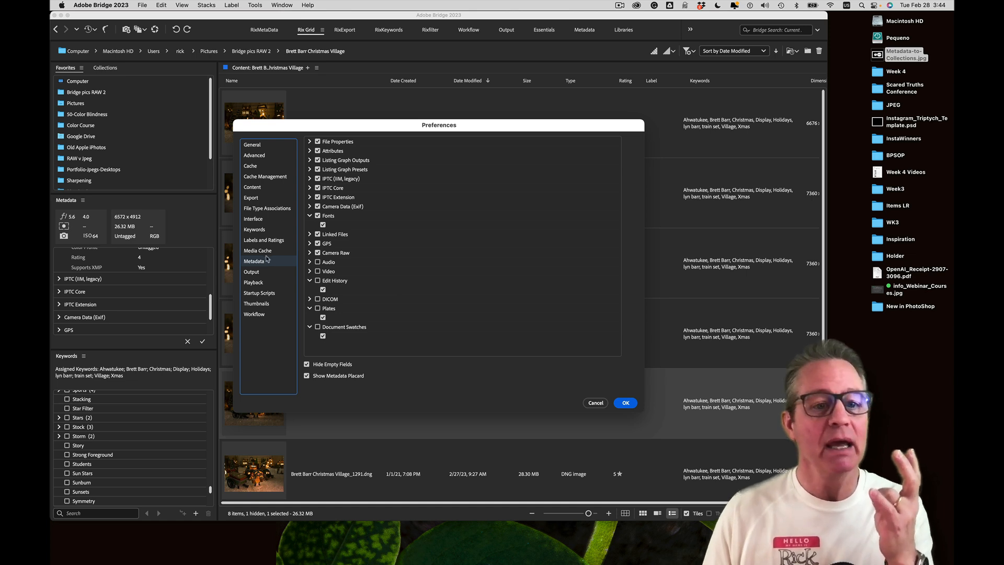
Review the Labels and Ratings and Keywords preference pages, then confirm Preferences with OK
{"action": "left_click", "coordinate": [267, 242]}
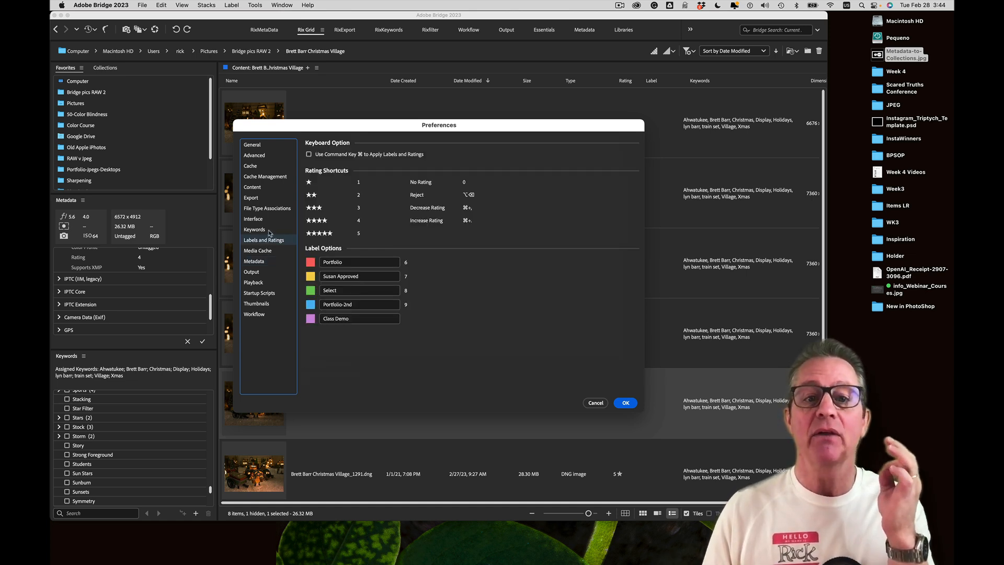
{"action": "left_click", "coordinate": [269, 231]}
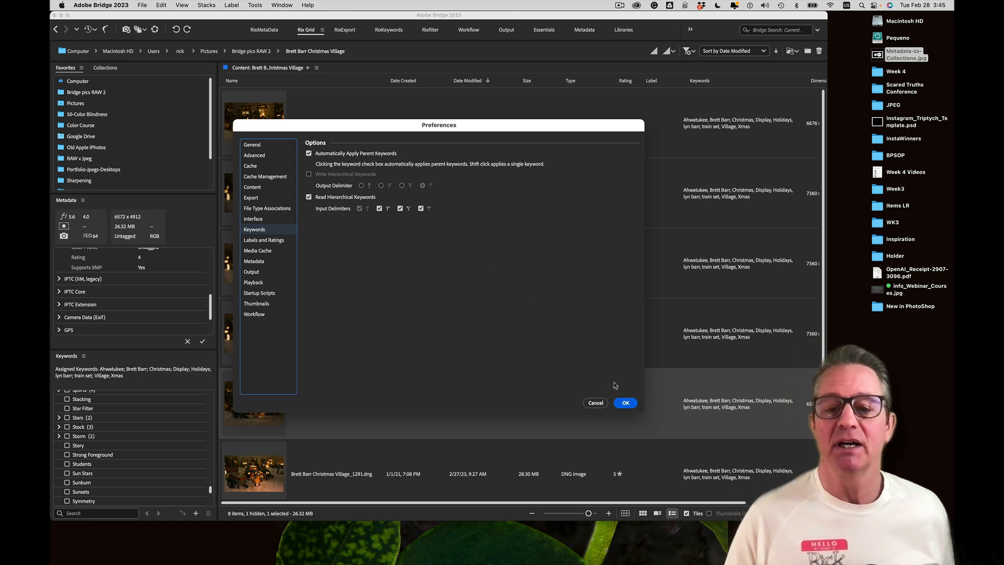
{"action": "left_click", "coordinate": [621, 402]}
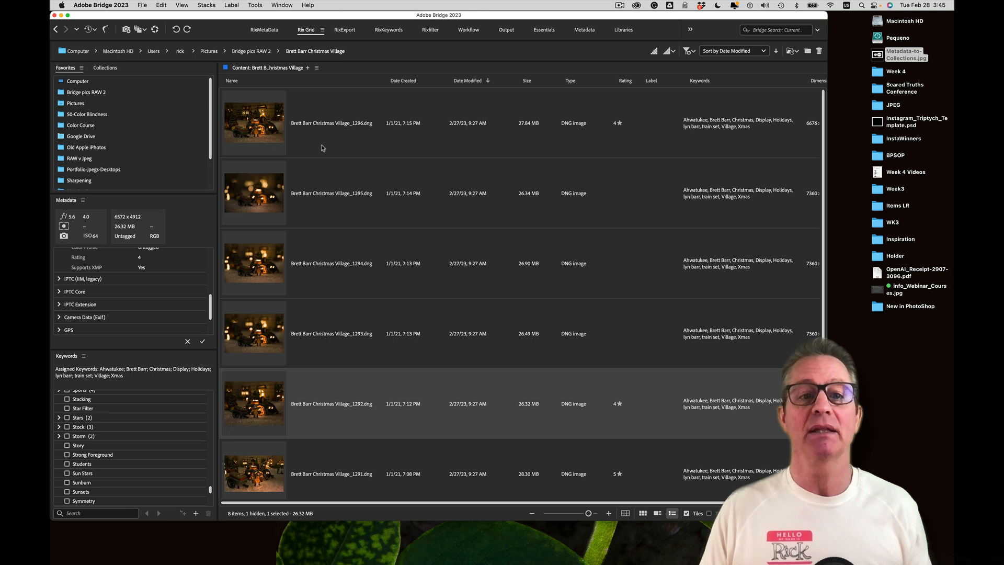
{"action": "left_click", "coordinate": [285, 7]}
Look through the saved workspaces list while staying in the RixGrid workspace
{"action": "mouse_move", "coordinate": [286, 19]}
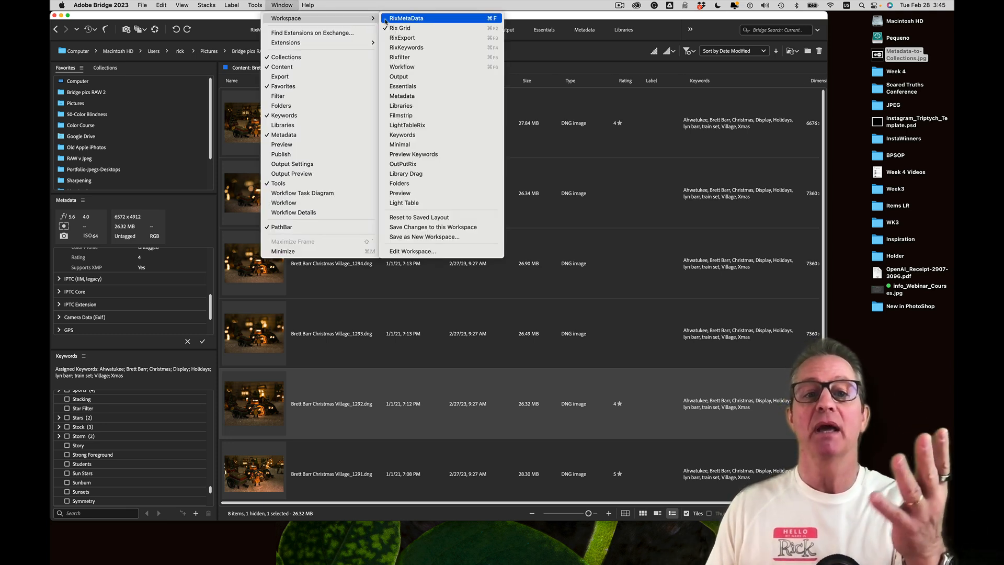
{"action": "left_click", "coordinate": [421, 27]}
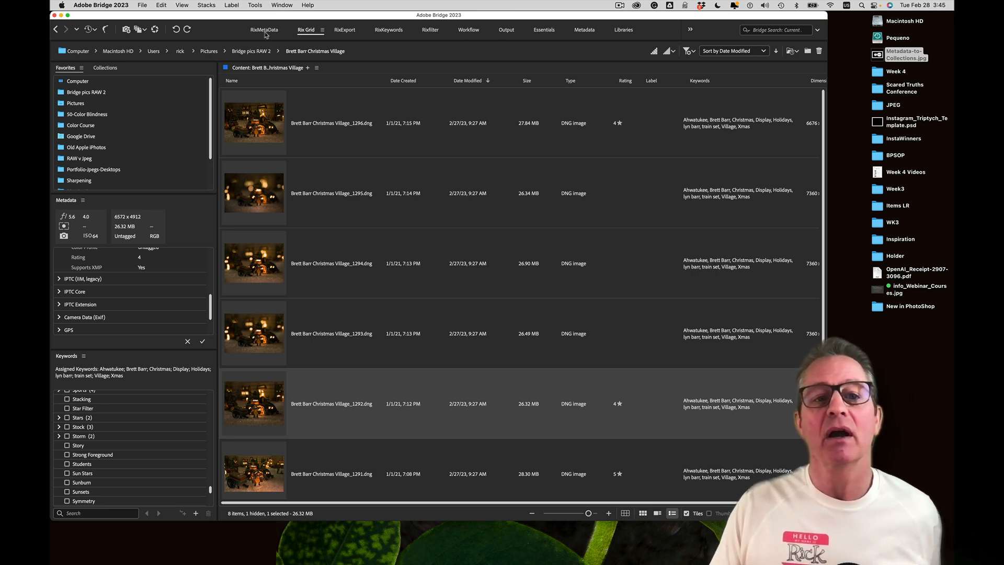
{"action": "left_click", "coordinate": [283, 5]}
{"action": "mouse_move", "coordinate": [290, 20]}
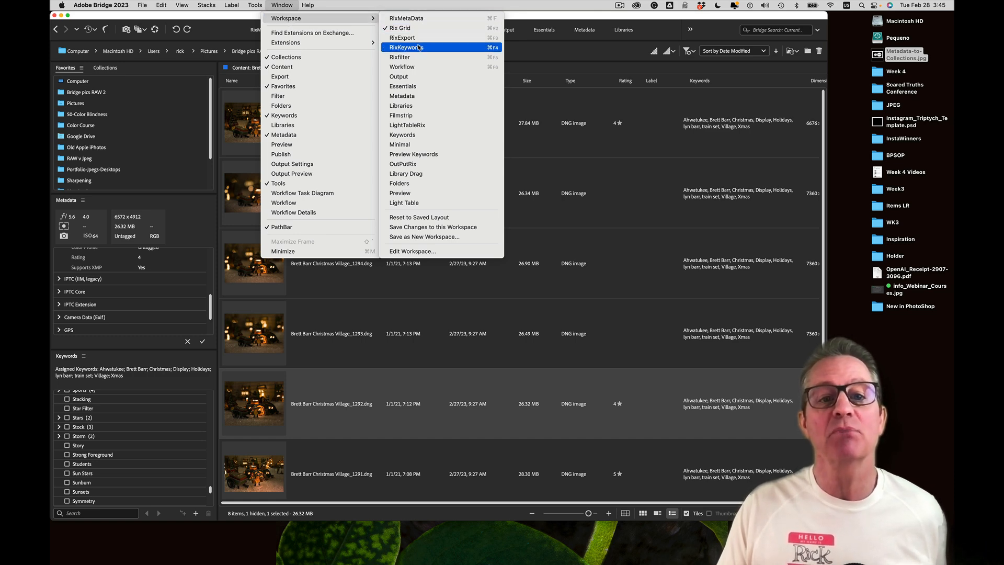
{"action": "left_click", "coordinate": [269, 4]}
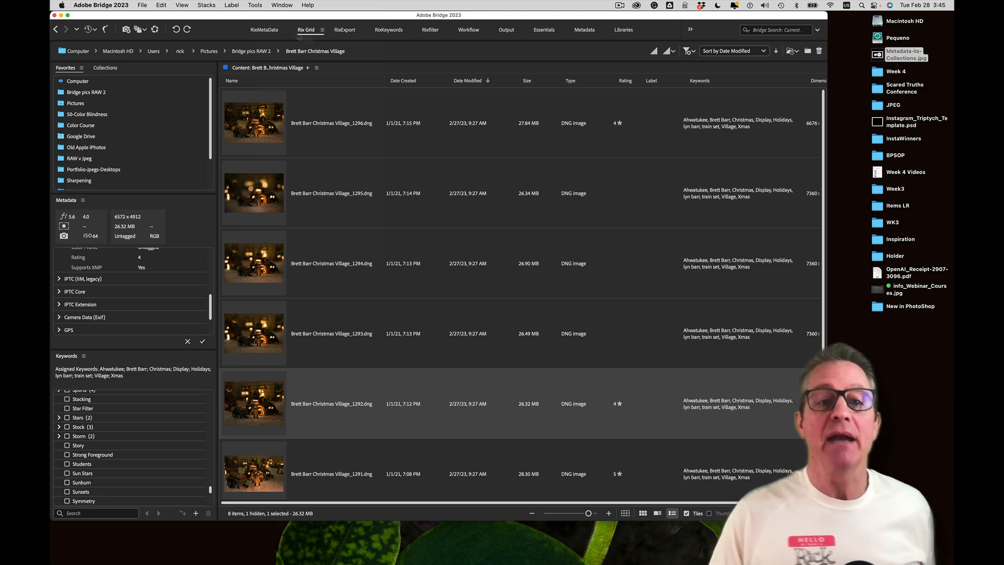
Reset the RixMetaData workspace to its saved layout
{"action": "left_click", "coordinate": [262, 32]}
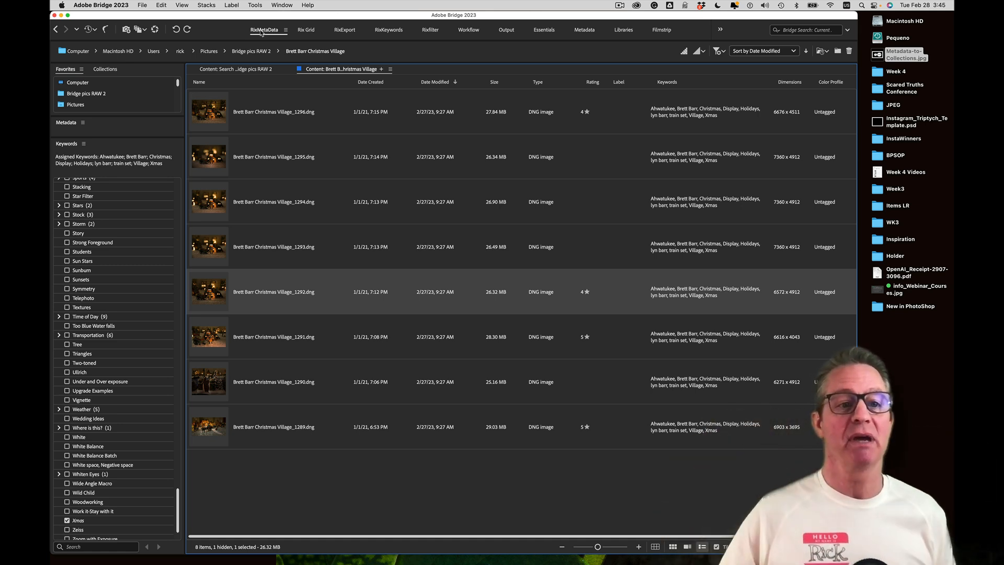
{"action": "left_click", "coordinate": [282, 4]}
{"action": "mouse_move", "coordinate": [313, 18]}
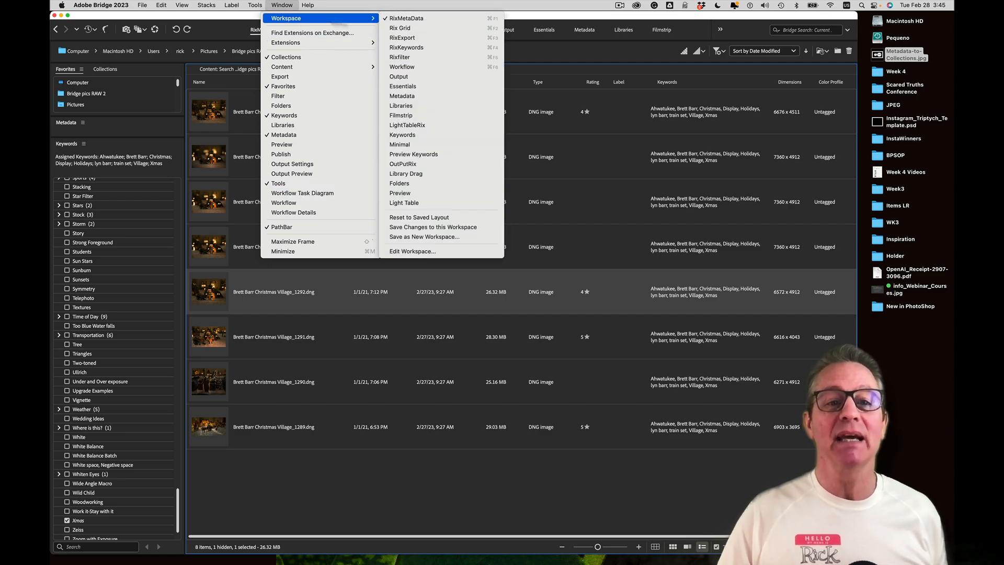
{"action": "left_click", "coordinate": [426, 217]}
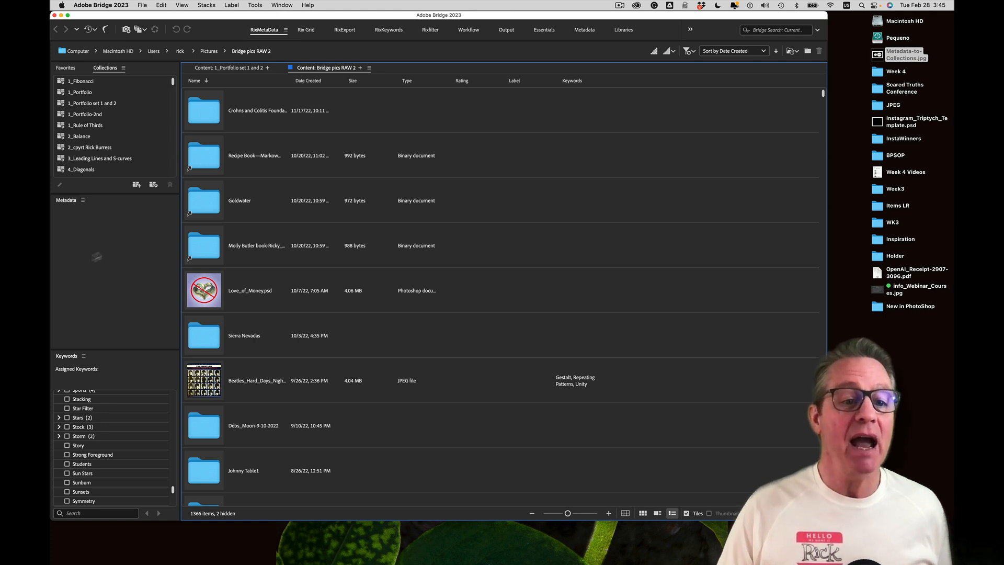
{"action": "left_click", "coordinate": [99, 263]}
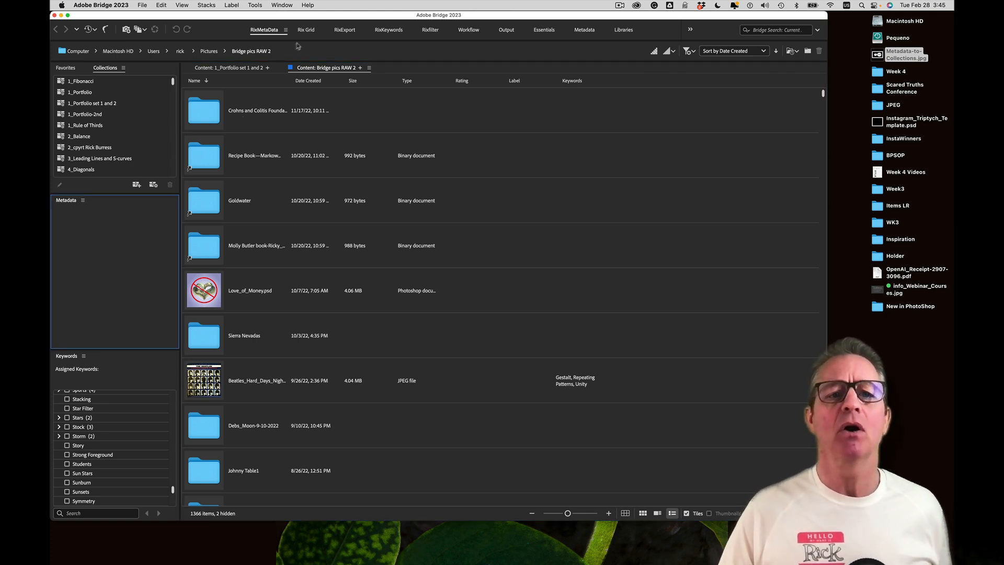
Reset the RixGrid workspace to its saved layout
{"action": "left_click", "coordinate": [305, 29]}
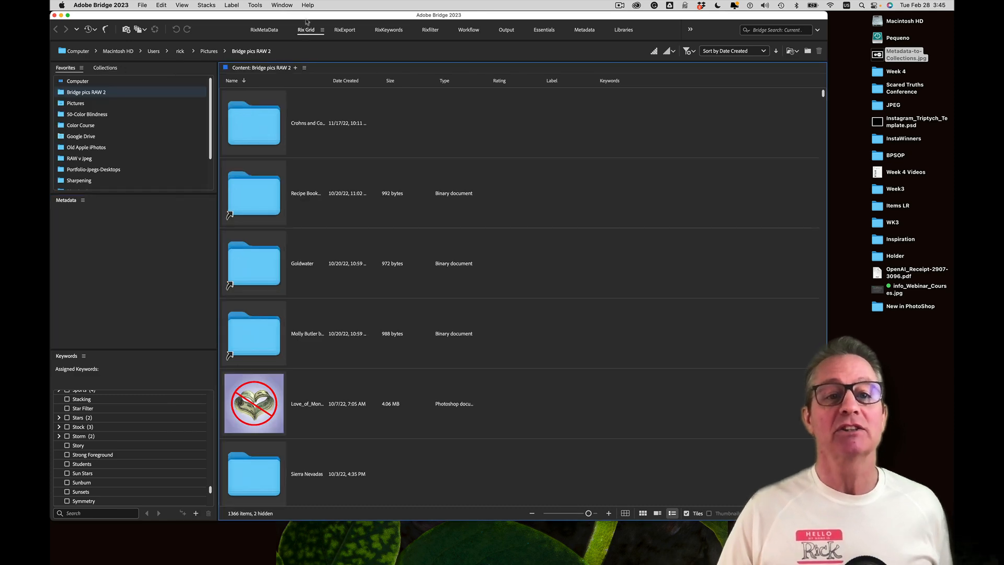
{"action": "left_click", "coordinate": [281, 5]}
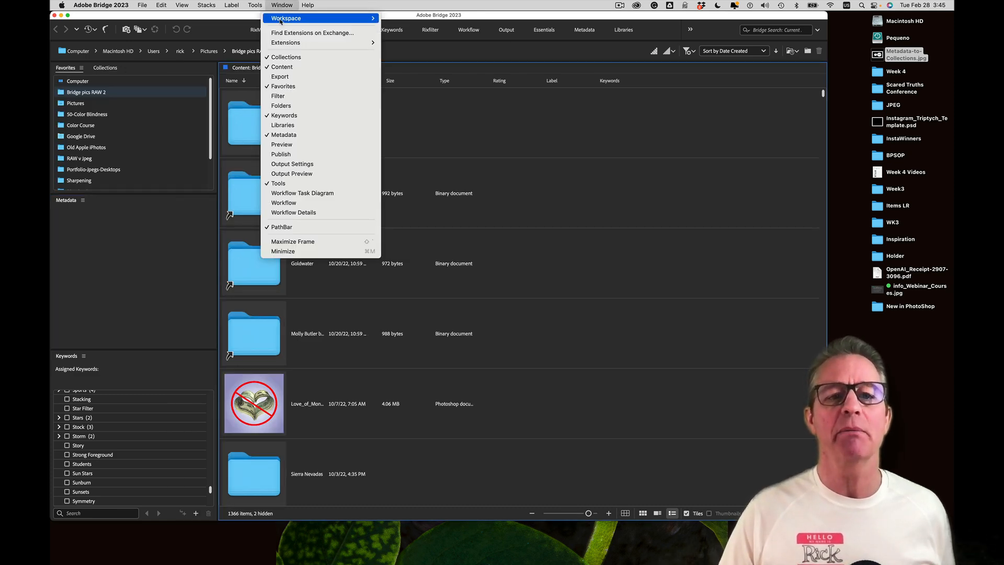
{"action": "mouse_move", "coordinate": [334, 18]}
{"action": "left_click", "coordinate": [434, 218]}
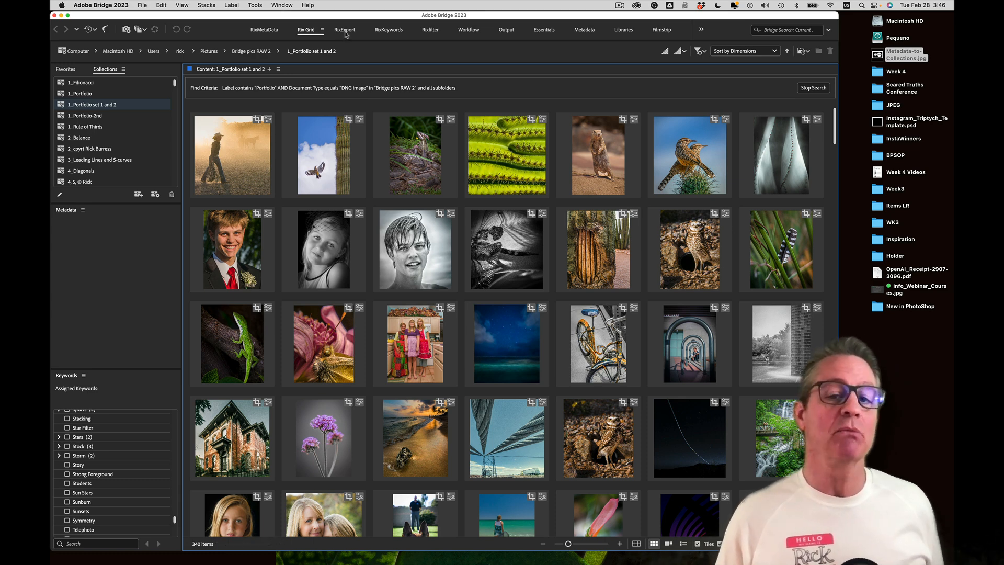
Switch via RixExport to the RixKeywords workspace showing the 340 Portfolio DNGs
{"action": "left_click", "coordinate": [345, 30]}
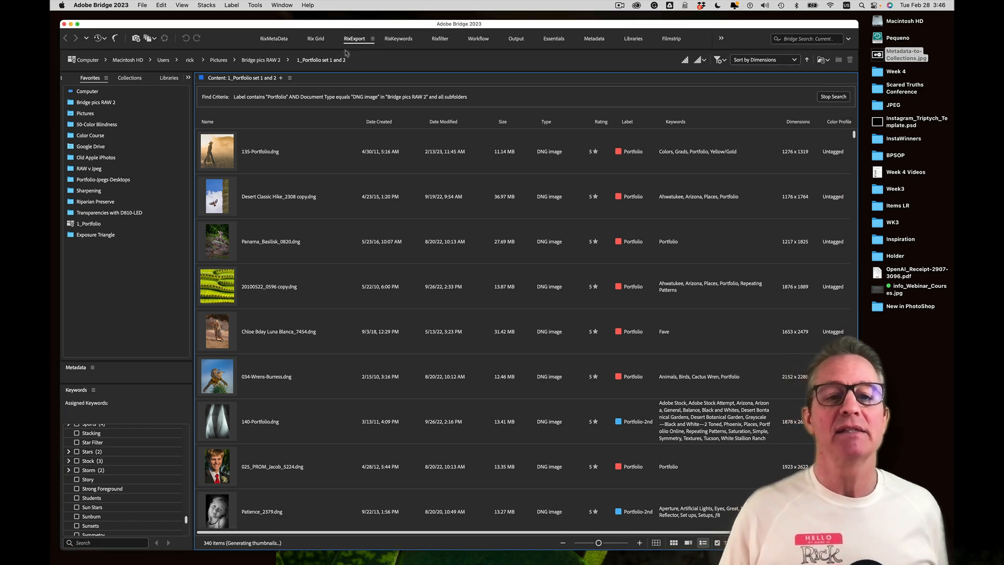
{"action": "left_click", "coordinate": [387, 40]}
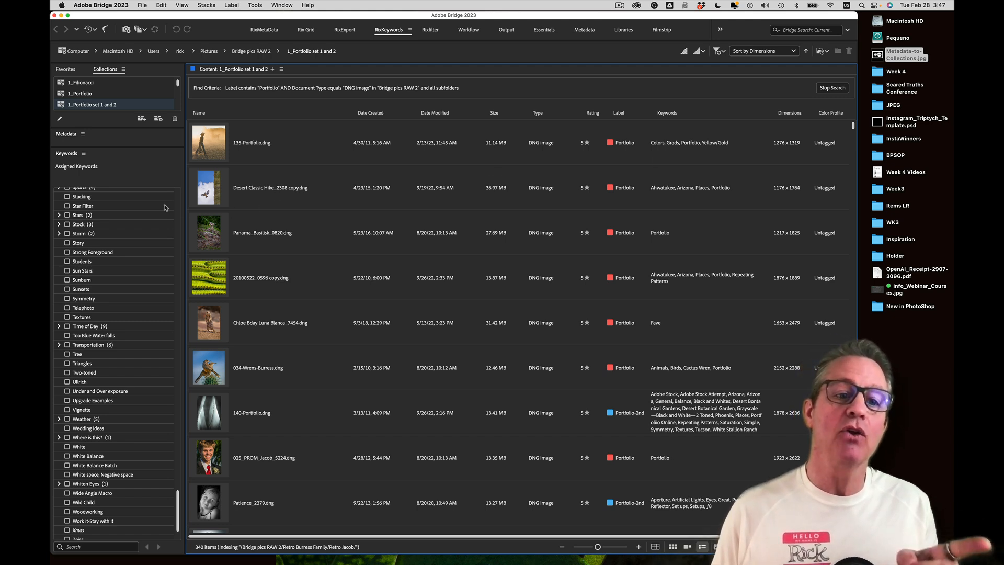
Scroll the Keywords panel to the top and bring up its flyout menu
{"action": "scroll", "coordinate": [112, 277], "scroll_direction": "up", "scroll_amount": 20}
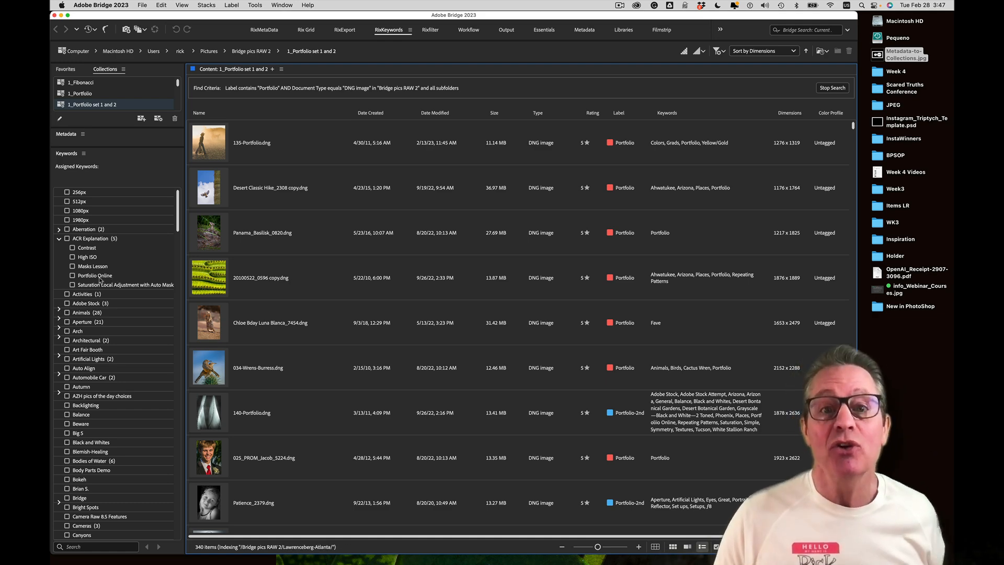
{"action": "left_click_drag", "start_coordinate": [178, 225], "coordinate": [196, 208]}
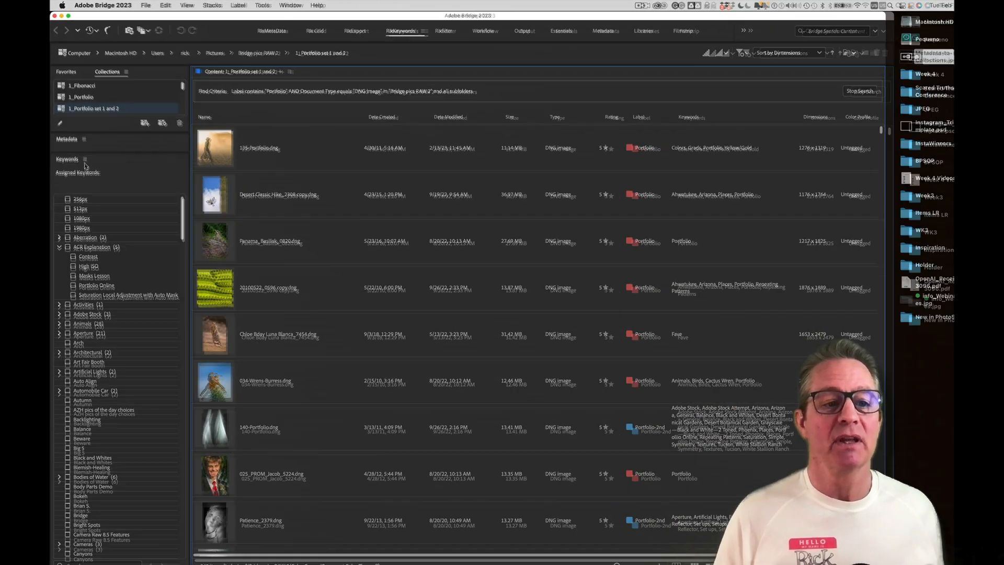
{"action": "left_click", "coordinate": [84, 155]}
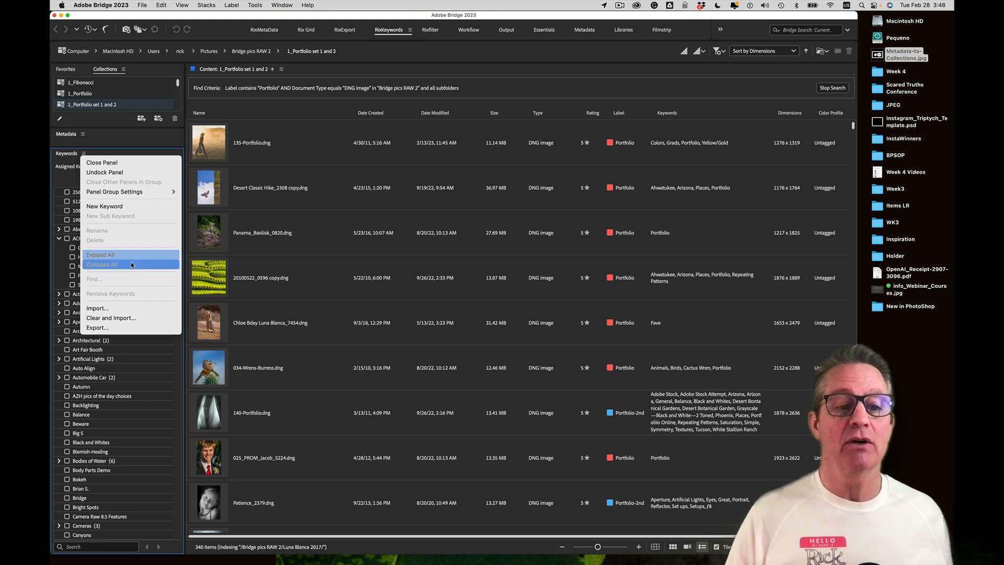
Export the keyword list, naming the file RixKeywords with Txt Files format
{"action": "left_click", "coordinate": [121, 328]}
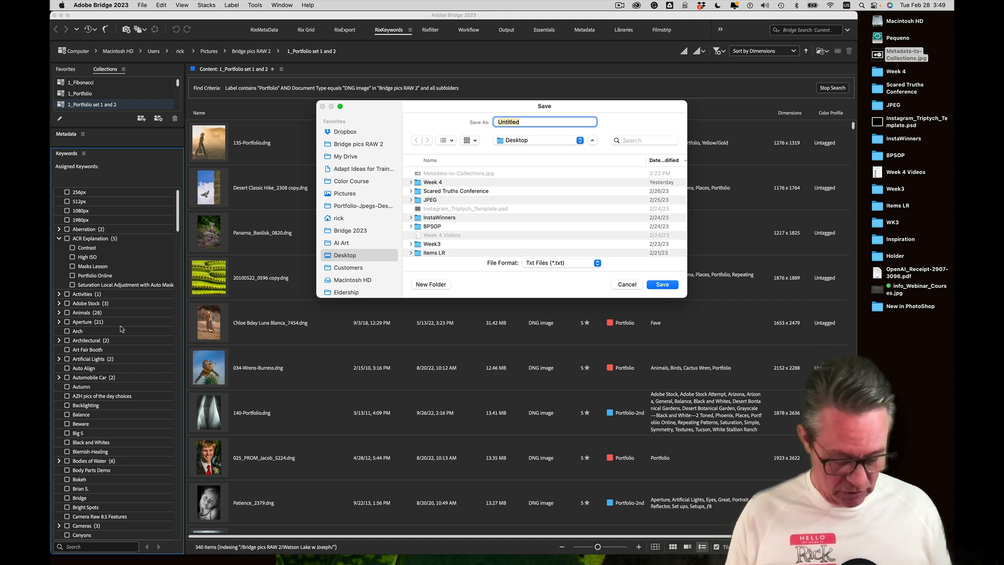
{"action": "type", "text": "RixKey7"}
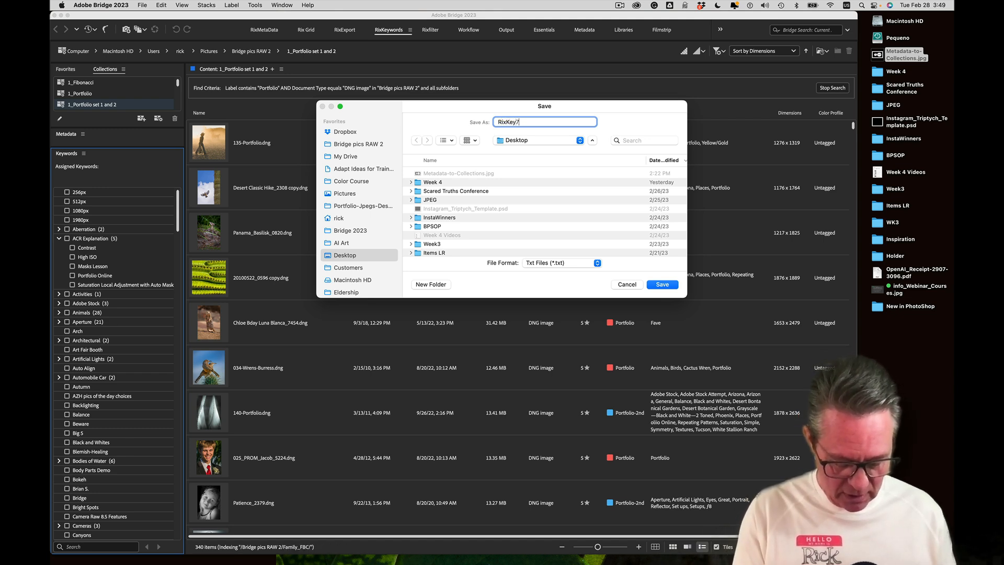
{"action": "type", "text": "words"}
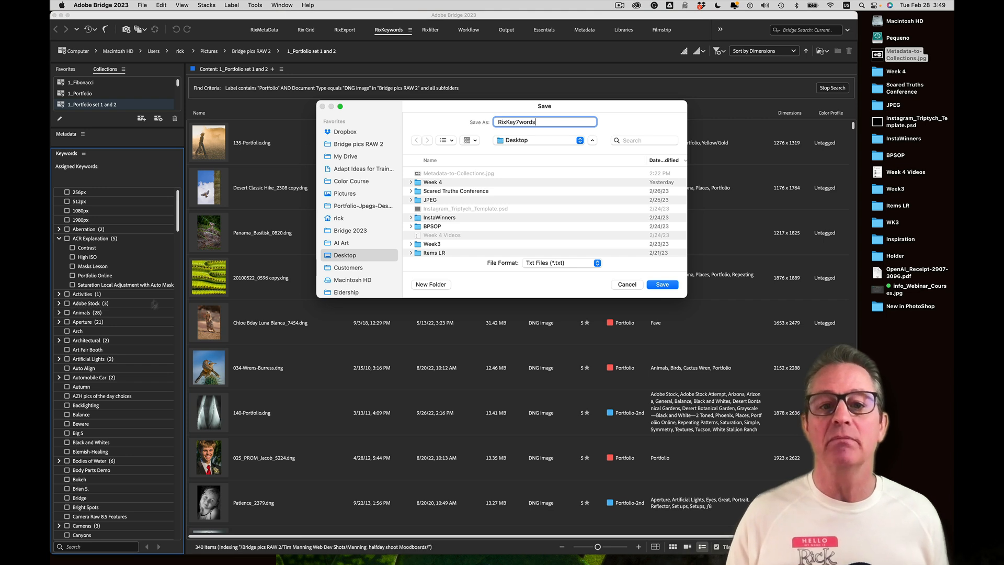
{"action": "left_click", "coordinate": [519, 123]}
{"action": "key", "text": "BackSpace"}
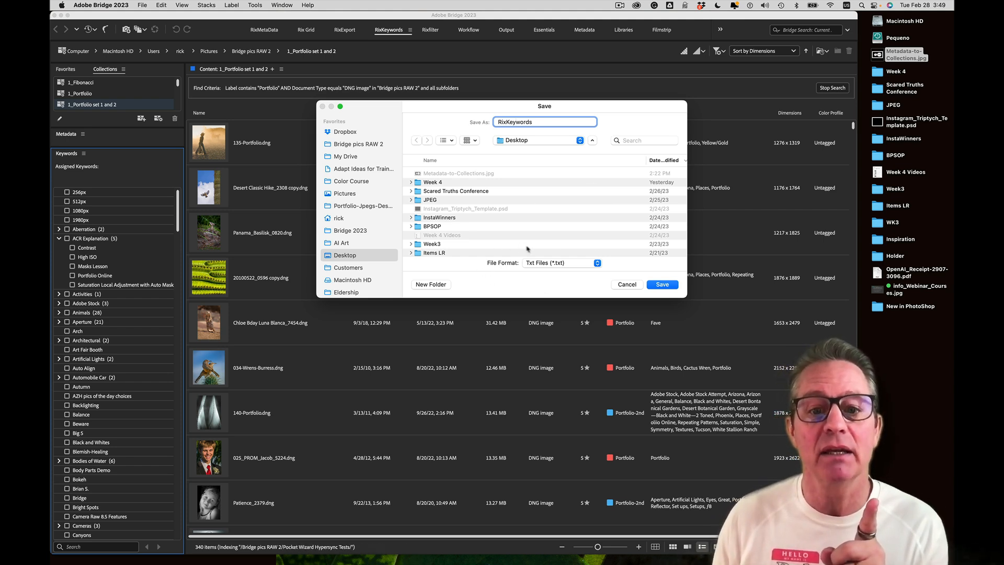
{"action": "left_click", "coordinate": [564, 265]}
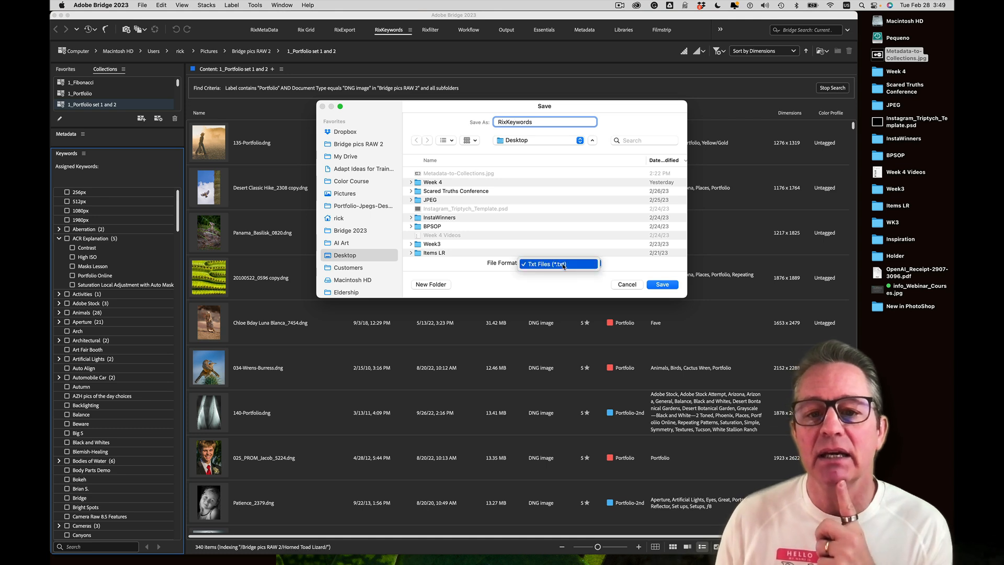
{"action": "left_click", "coordinate": [564, 265]}
{"action": "left_click", "coordinate": [569, 265]}
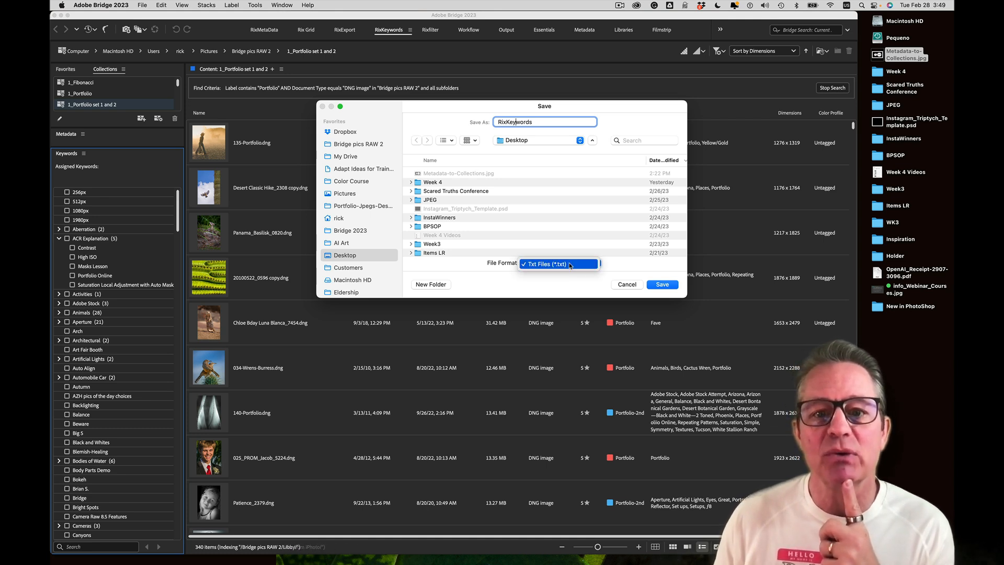
{"action": "left_click", "coordinate": [569, 266]}
{"action": "left_click", "coordinate": [569, 265]}
{"action": "left_click", "coordinate": [569, 265]}
{"action": "left_click", "coordinate": [570, 266]}
{"action": "left_click", "coordinate": [570, 266]}
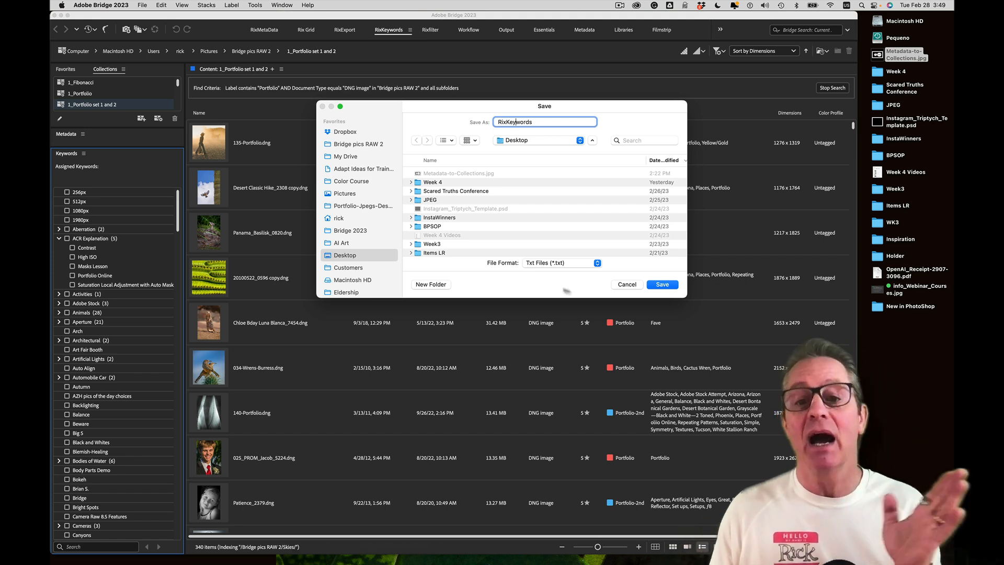
Save RixKeywords.txt to the Desktop and drag it into a new Mail message
{"action": "left_click", "coordinate": [661, 285]}
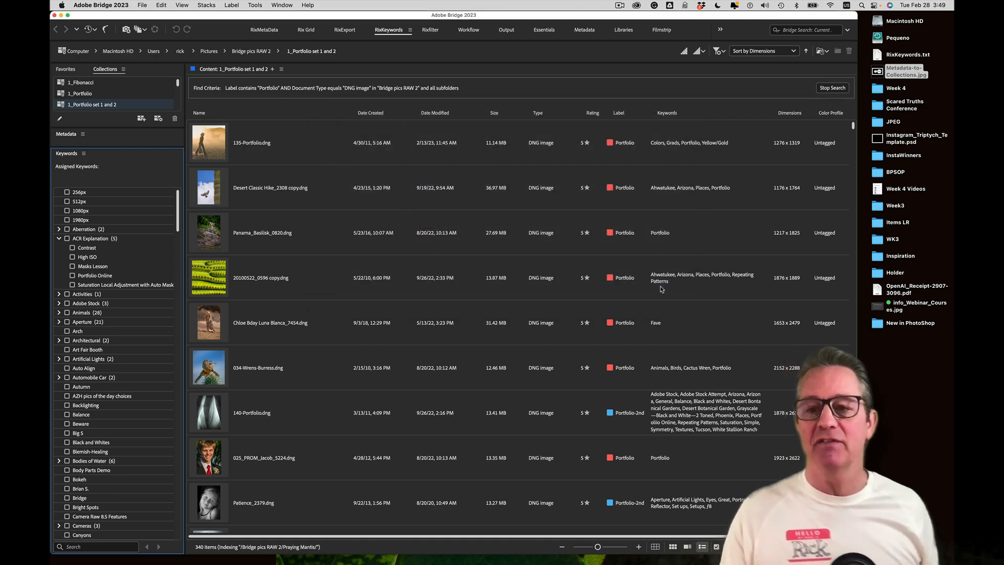
{"action": "left_click", "coordinate": [911, 377]}
{"action": "left_click", "coordinate": [880, 55]}
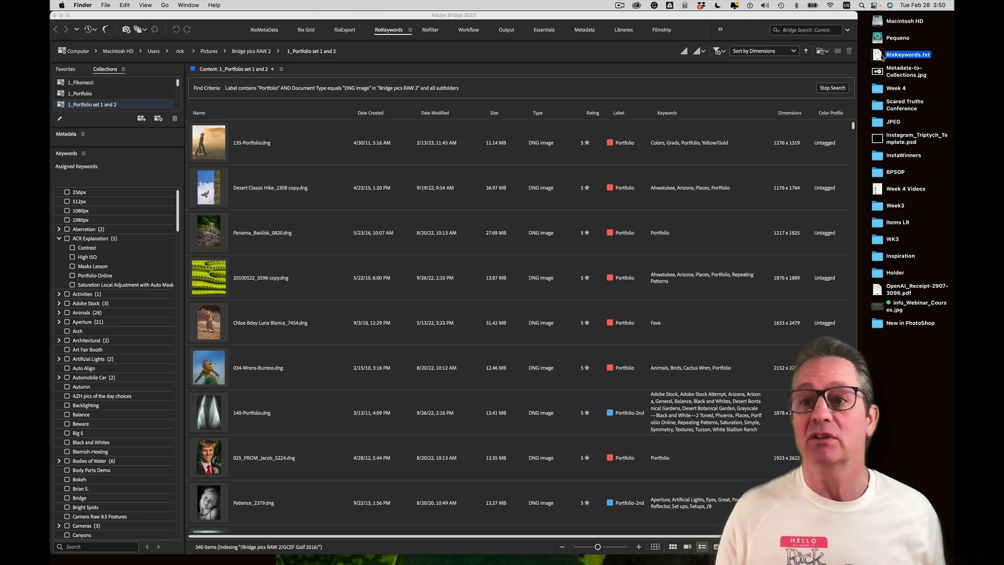
{"action": "left_click_drag", "start_coordinate": [884, 57], "coordinate": [388, 550]}
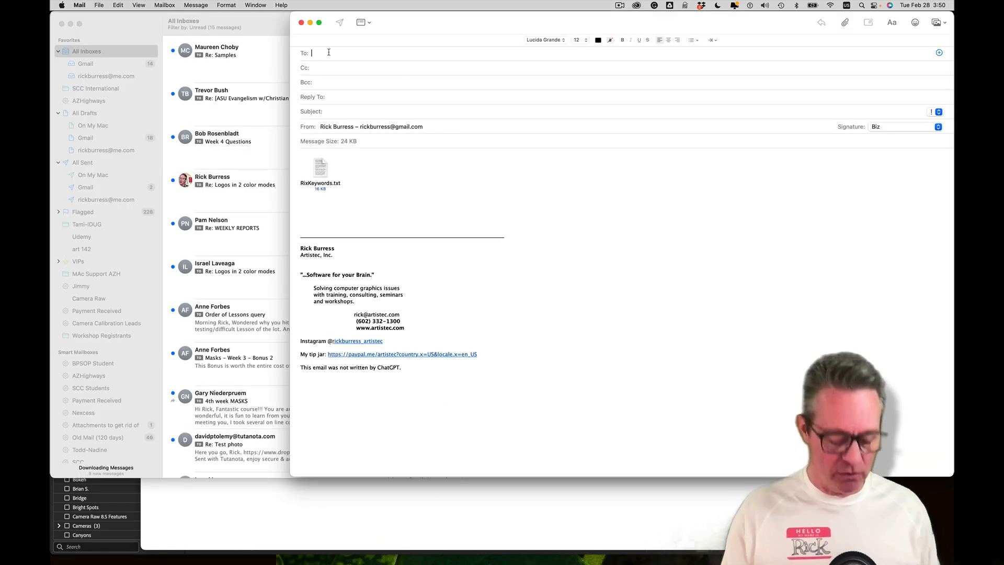
Drag the RixKeywords.txt attachment to the desktop, replacing the older copy
{"action": "left_click", "coordinate": [329, 54]}
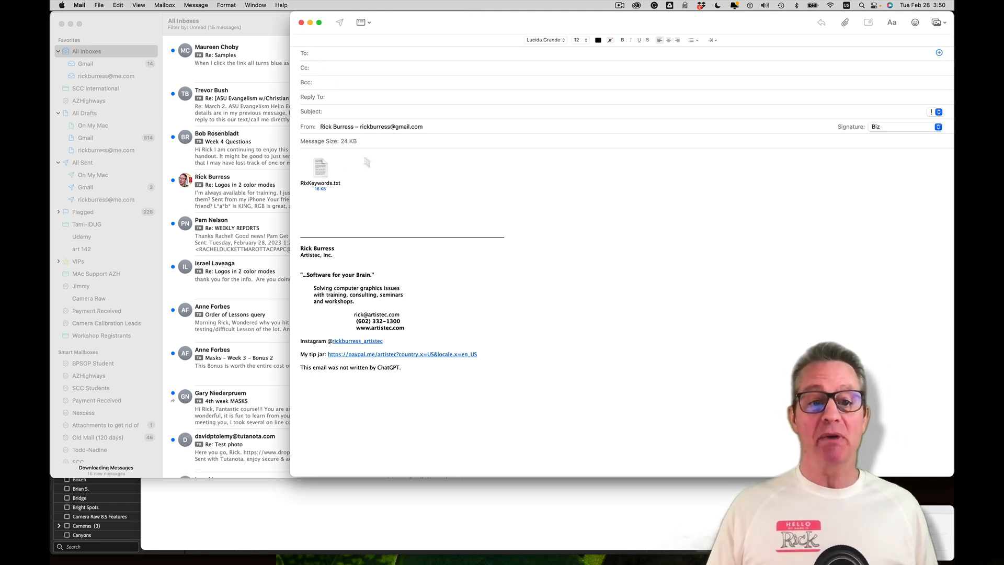
{"action": "left_click_drag", "start_coordinate": [466, 29], "coordinate": [380, 29]}
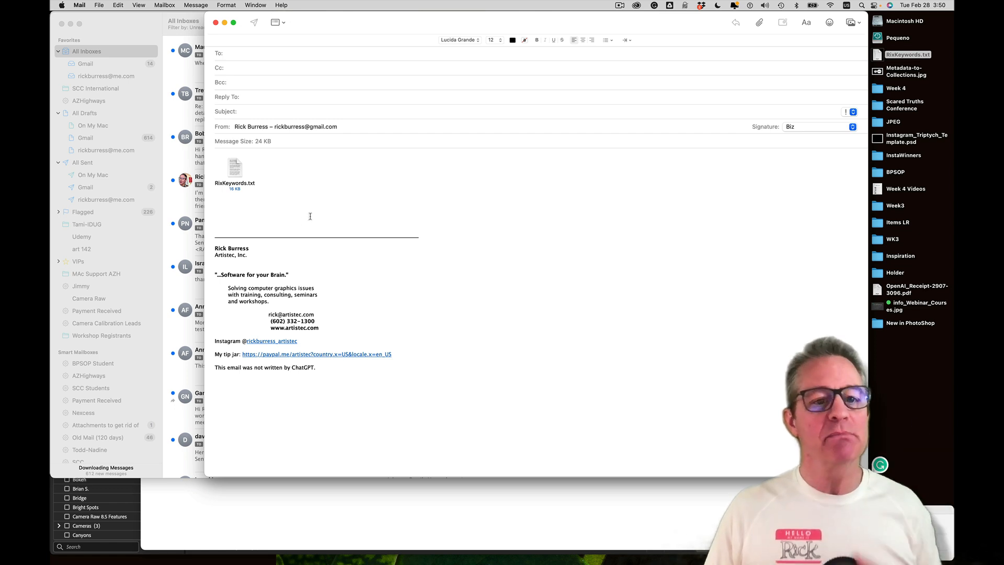
{"action": "left_click", "coordinate": [234, 169]}
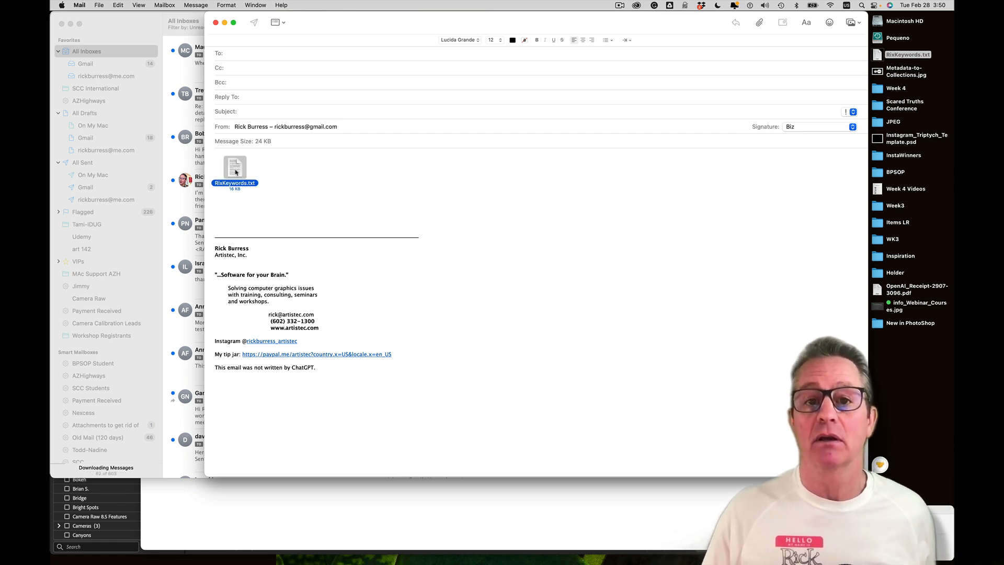
{"action": "left_click_drag", "start_coordinate": [235, 172], "coordinate": [892, 362]}
{"action": "left_click", "coordinate": [759, 162]}
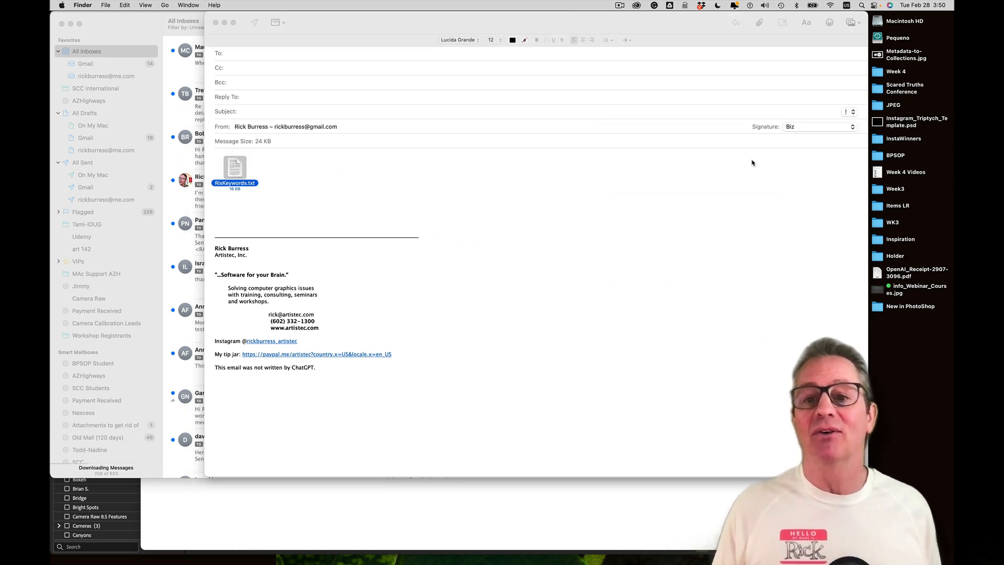
Close the compose window without saving the draft and quit Mail
{"action": "left_click", "coordinate": [640, 194]}
{"action": "key", "text": "super+w"}
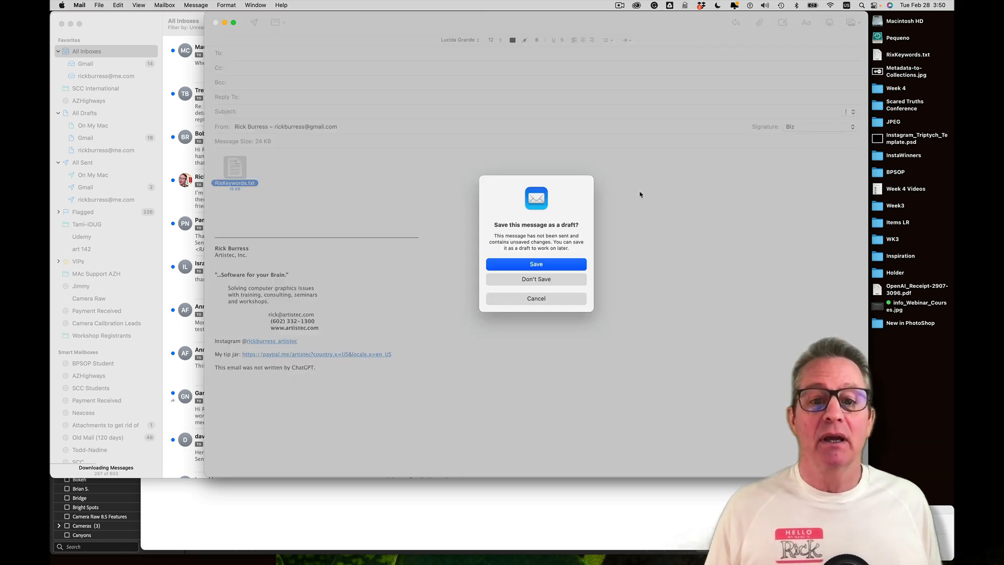
{"action": "left_click", "coordinate": [567, 282]}
{"action": "key", "text": "super+w"}
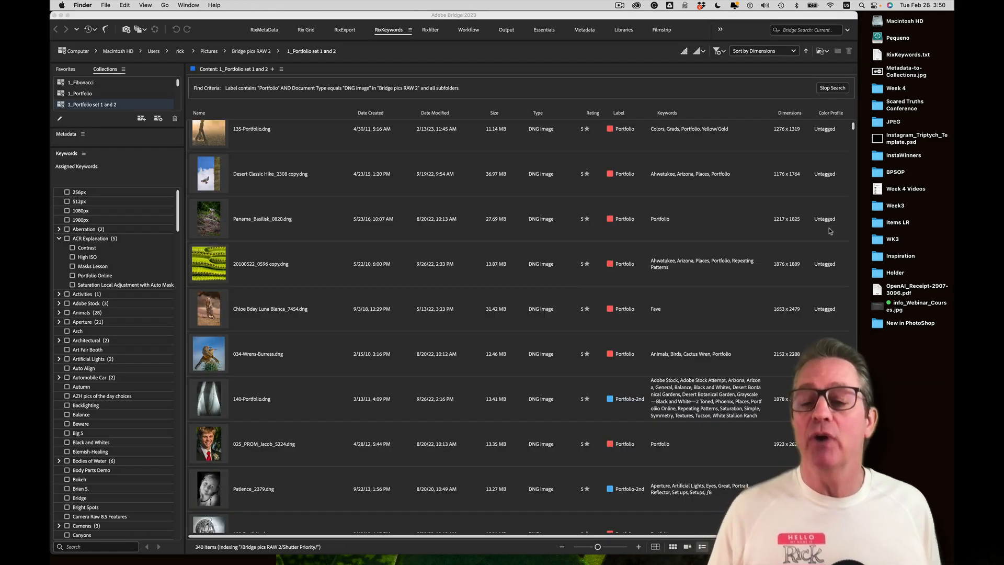
Return to Bridge and bring up the Keywords panel menu
{"action": "left_click", "coordinate": [730, 15]}
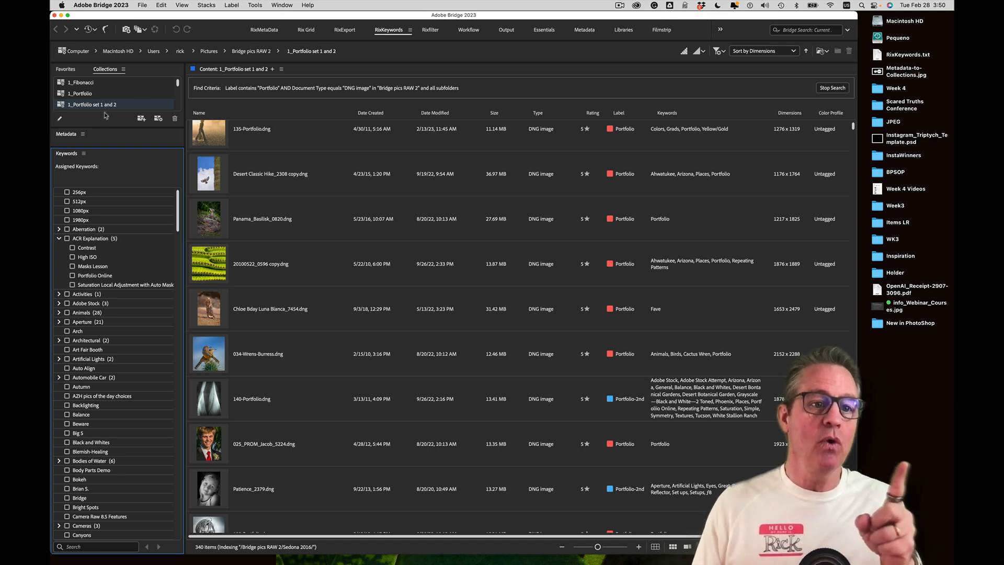
{"action": "left_click", "coordinate": [84, 154]}
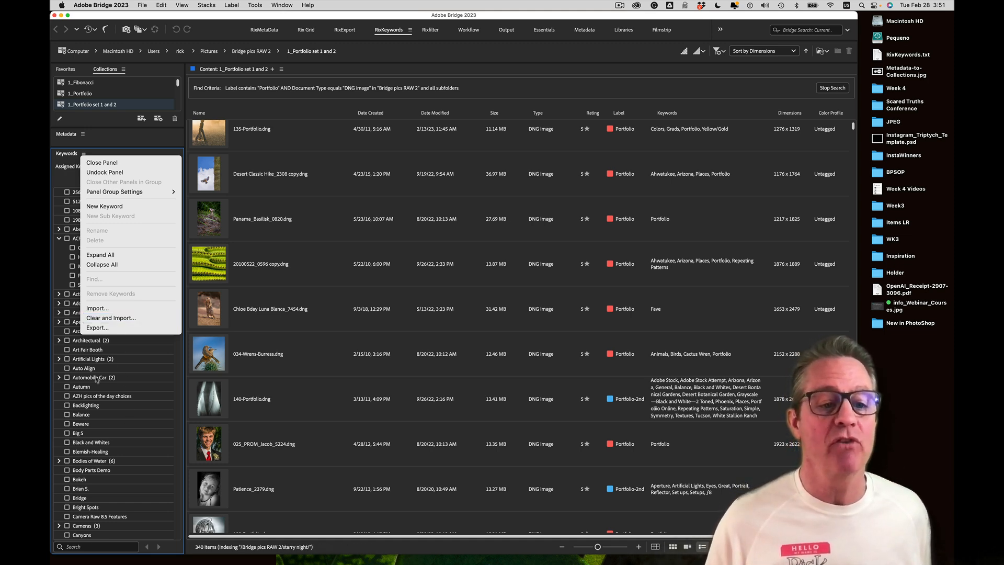
Use Clear and Import to load RixKeywords.txt from the Desktop
{"action": "left_click", "coordinate": [117, 320]}
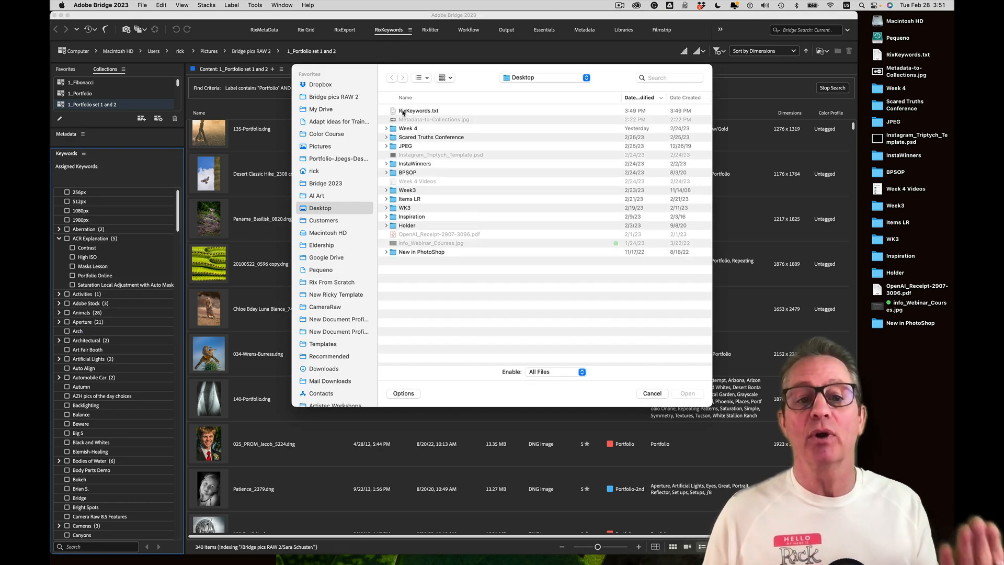
{"action": "left_click", "coordinate": [403, 112]}
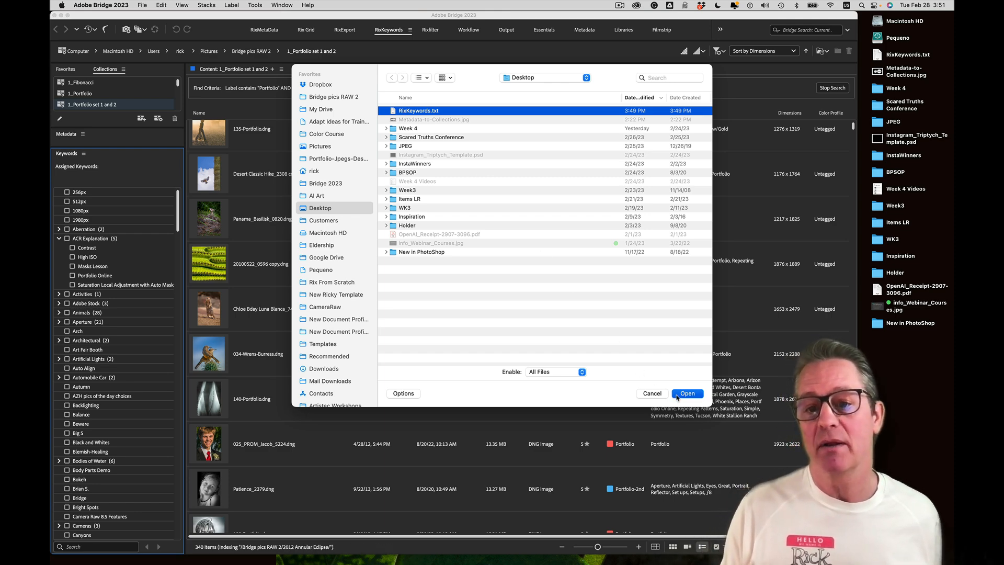
{"action": "left_click", "coordinate": [678, 396]}
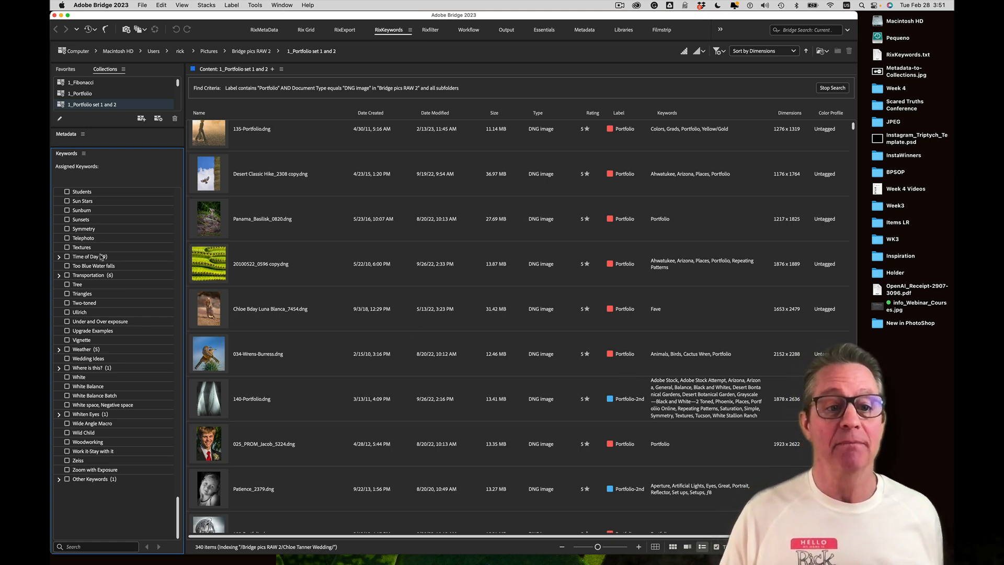
Scroll to the top, expand Activities to reveal photo shoot, and select Activities
{"action": "scroll", "coordinate": [103, 259], "scroll_direction": "up", "scroll_amount": 20}
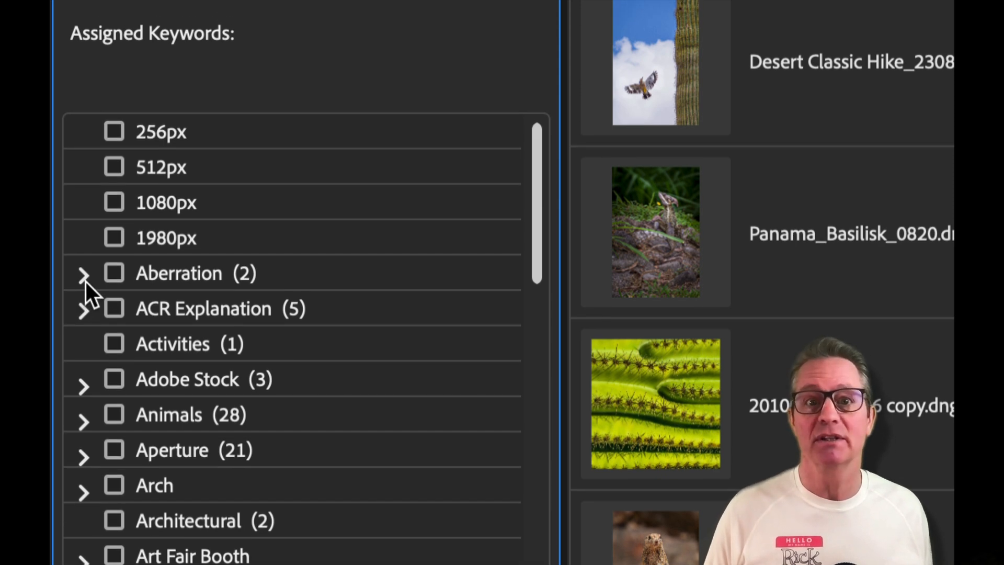
{"action": "left_click", "coordinate": [85, 276]}
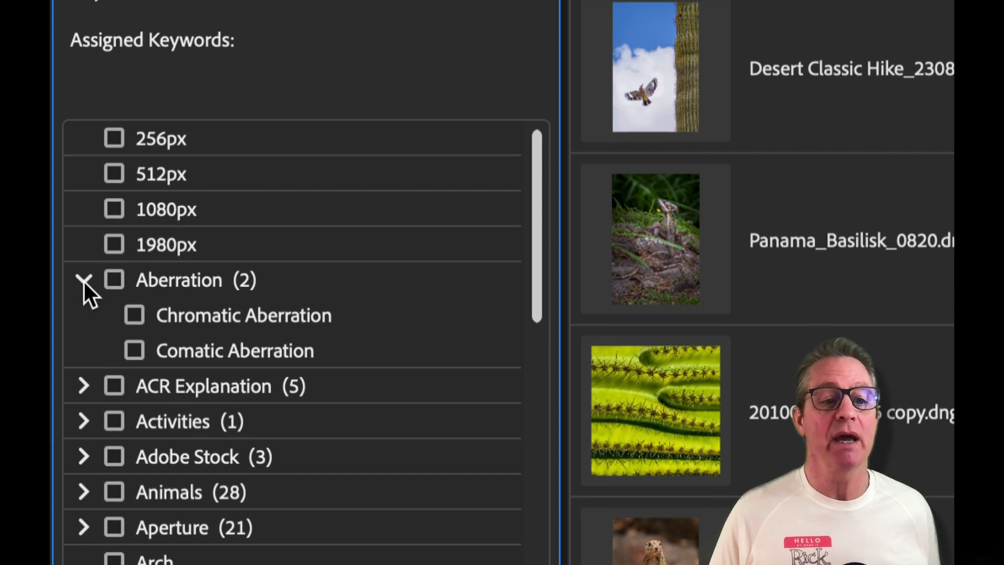
{"action": "left_click", "coordinate": [84, 281]}
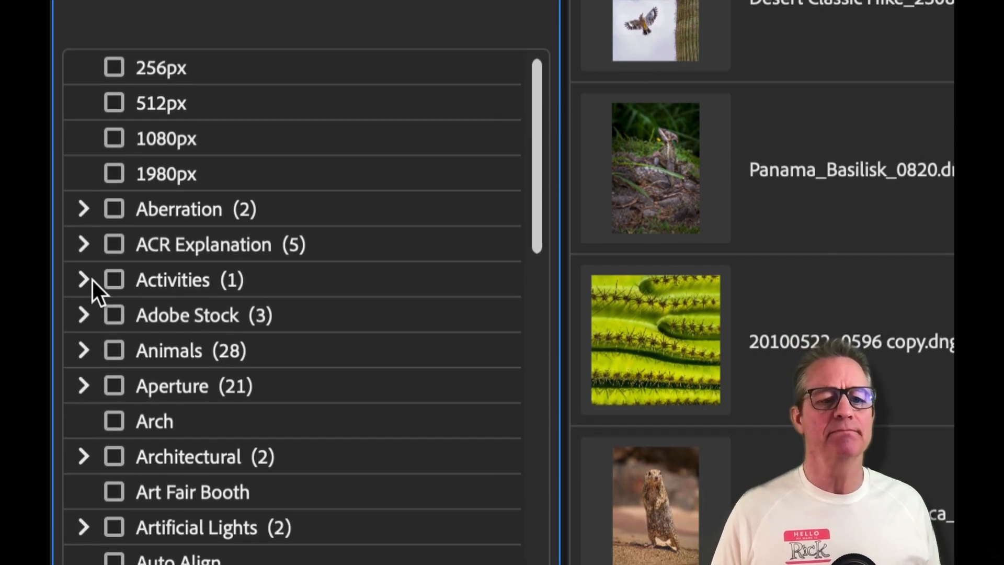
{"action": "left_click", "coordinate": [83, 280]}
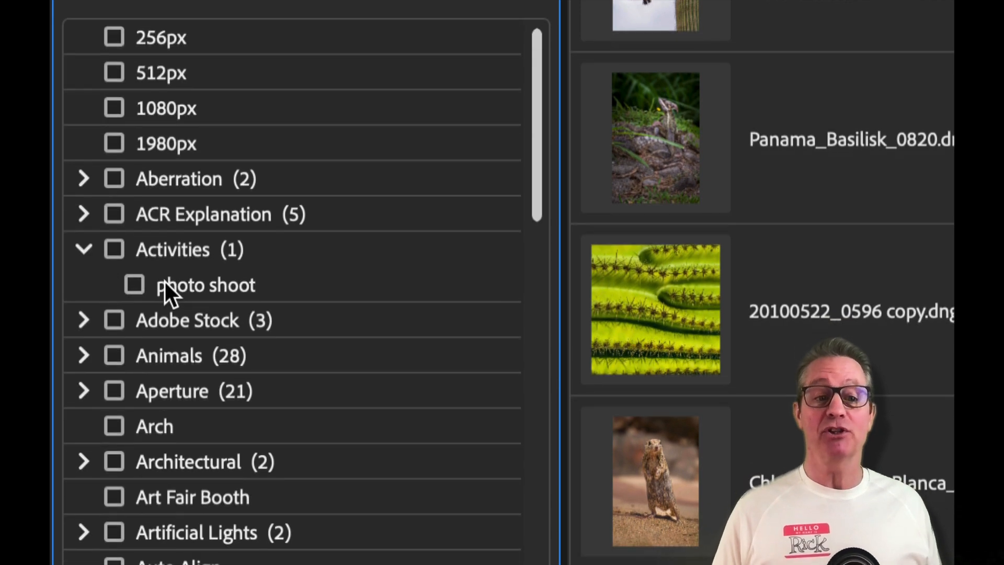
{"action": "left_click", "coordinate": [167, 253]}
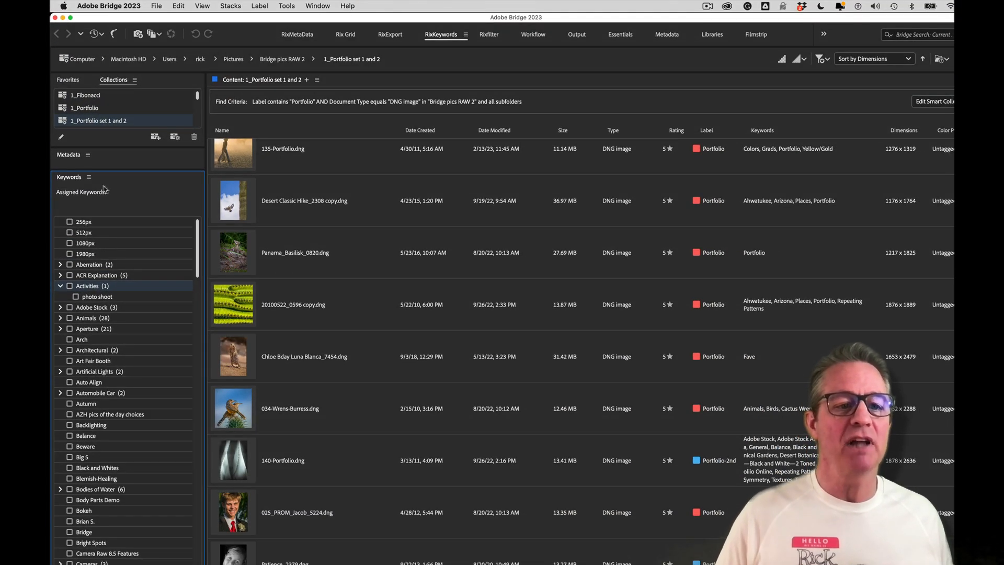
Add 'Photo Editing' as a new sub-keyword under Activities
{"action": "left_click", "coordinate": [89, 178]}
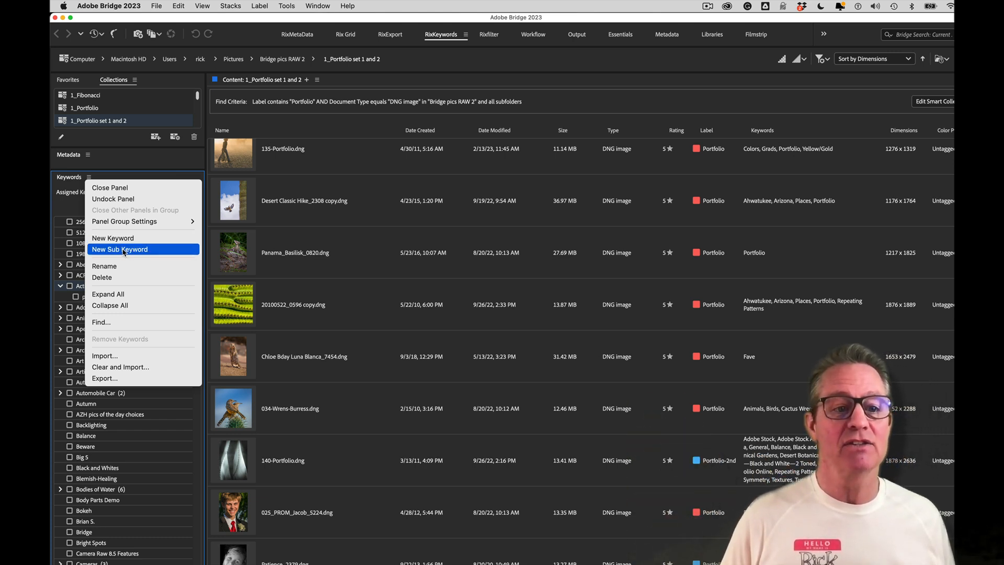
{"action": "left_click", "coordinate": [124, 250]}
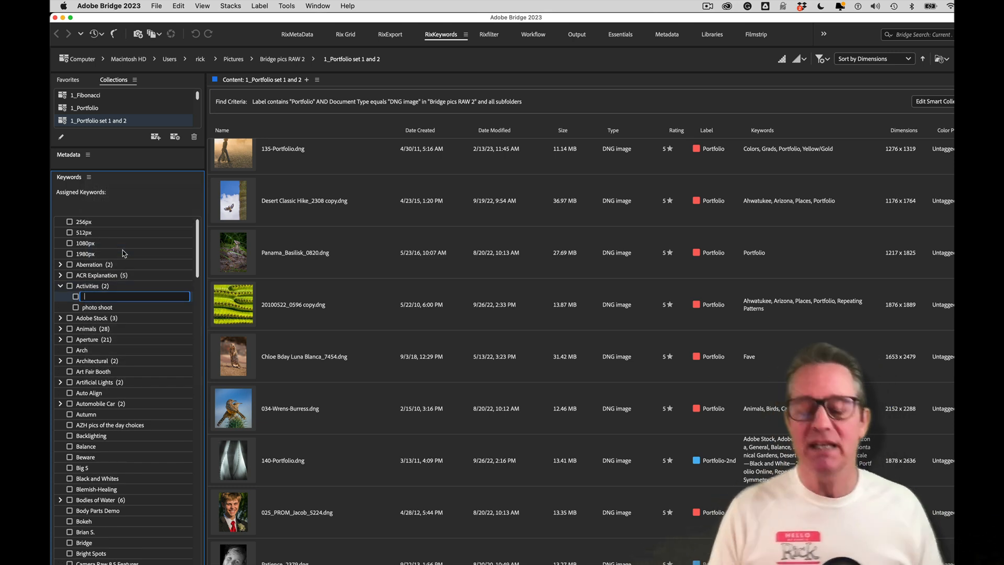
{"action": "type", "text": "Ph"}
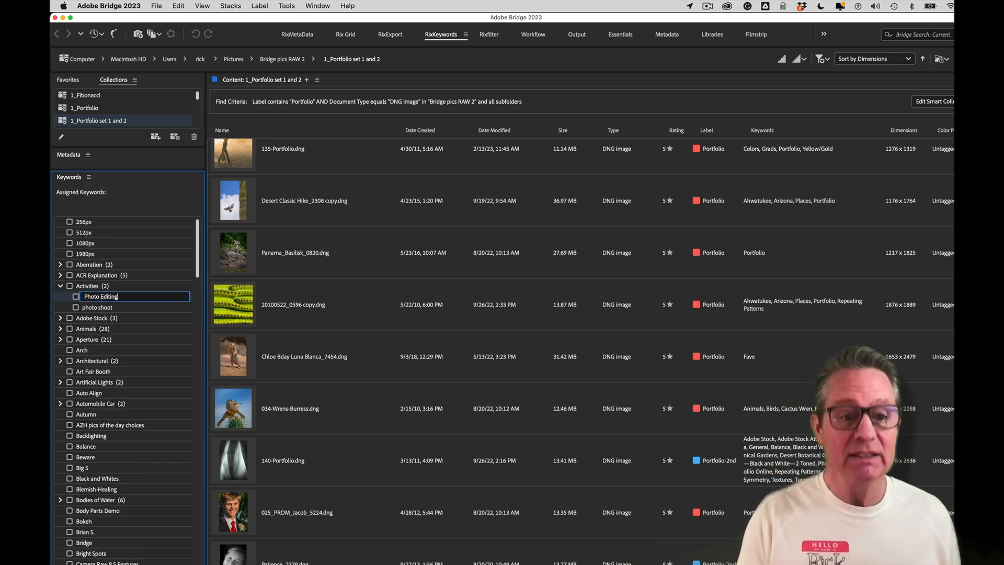
{"action": "type", "text": "oto Editing"}
{"action": "key", "text": "Return"}
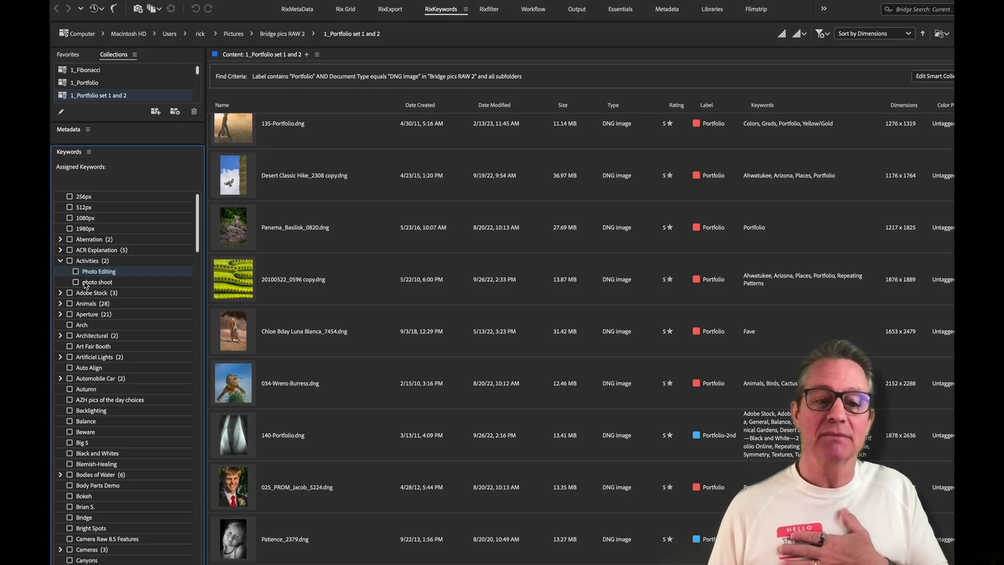
Add 'Animal Watching' as another keyword under Activities
{"action": "left_click", "coordinate": [88, 263]}
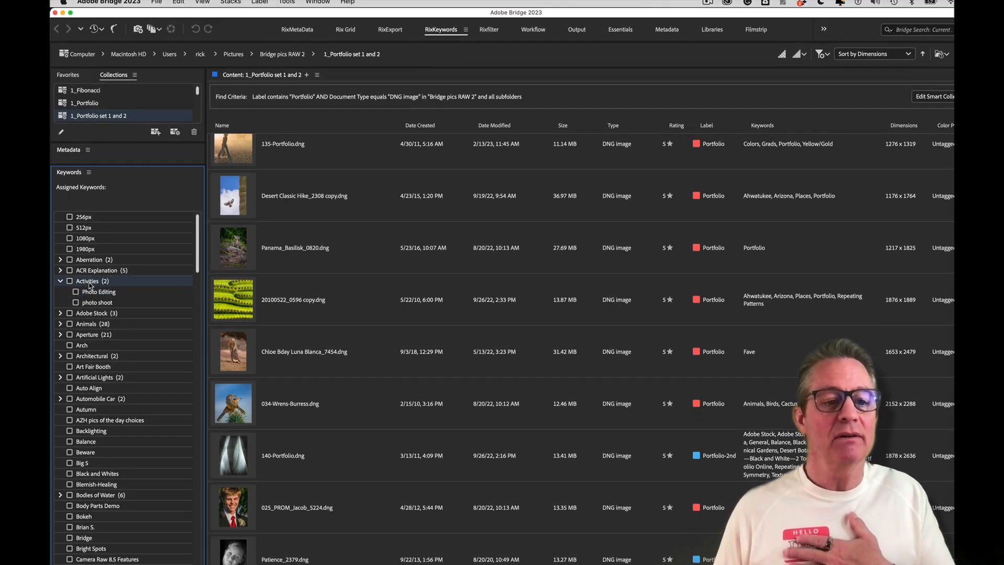
{"action": "left_click", "coordinate": [89, 172]}
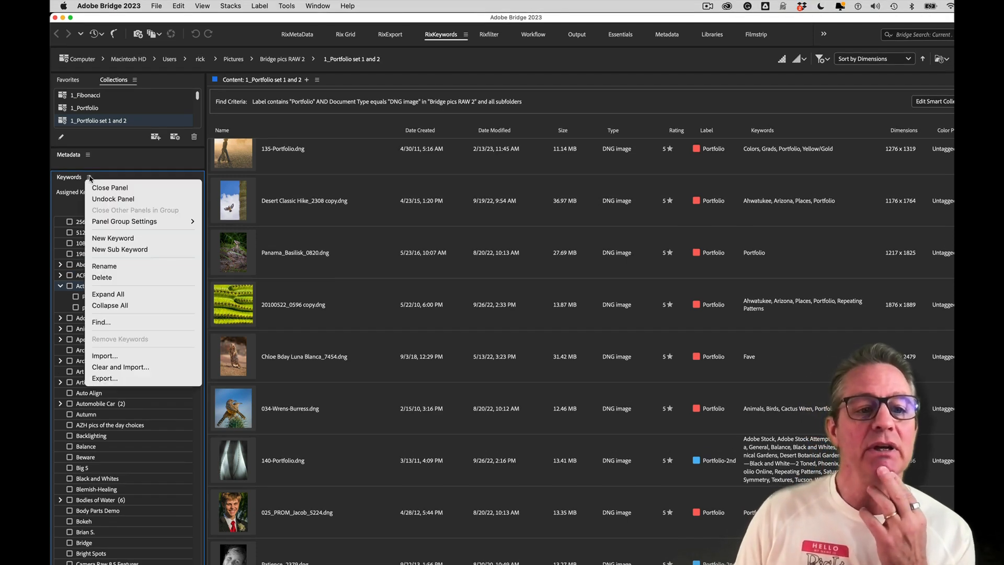
{"action": "left_click", "coordinate": [110, 250]}
{"action": "type", "text": "Ani"}
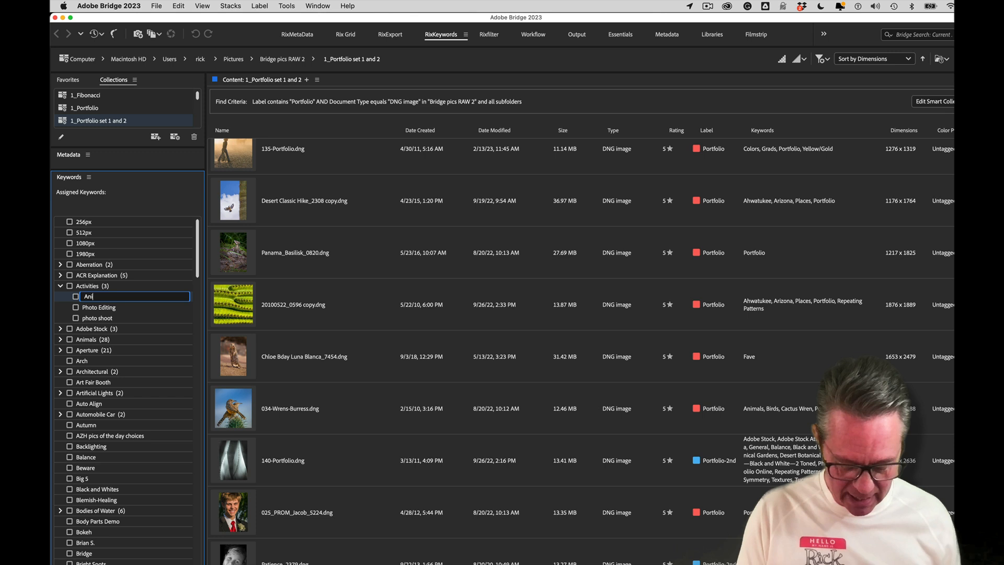
{"action": "type", "text": "mal Watching"}
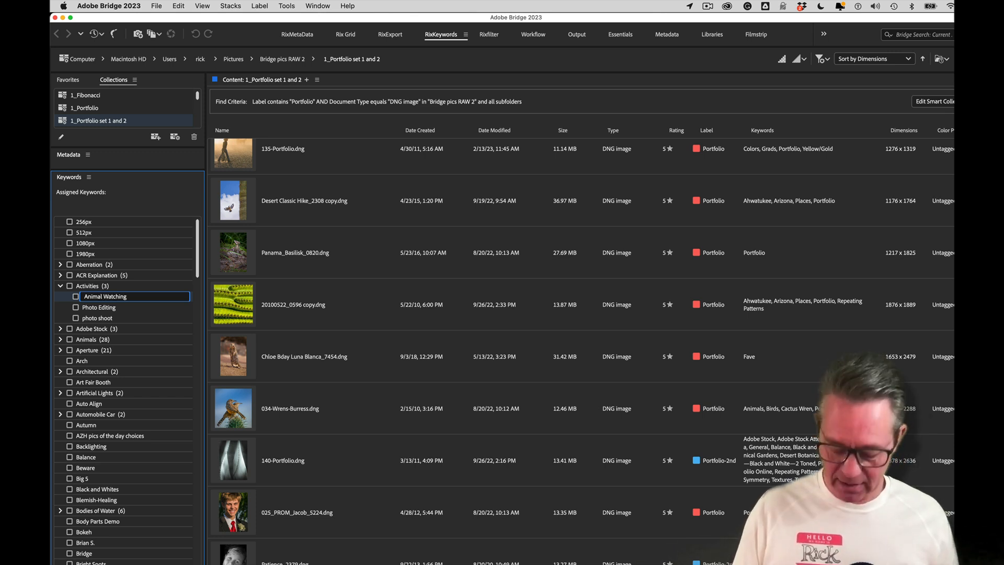
{"action": "key", "text": "Return"}
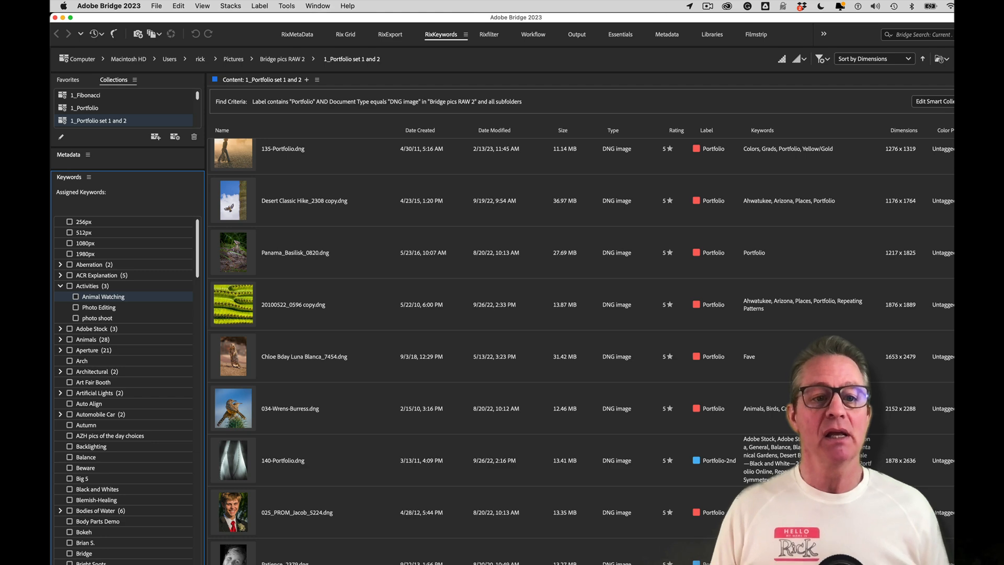
{"action": "left_click", "coordinate": [232, 208]}
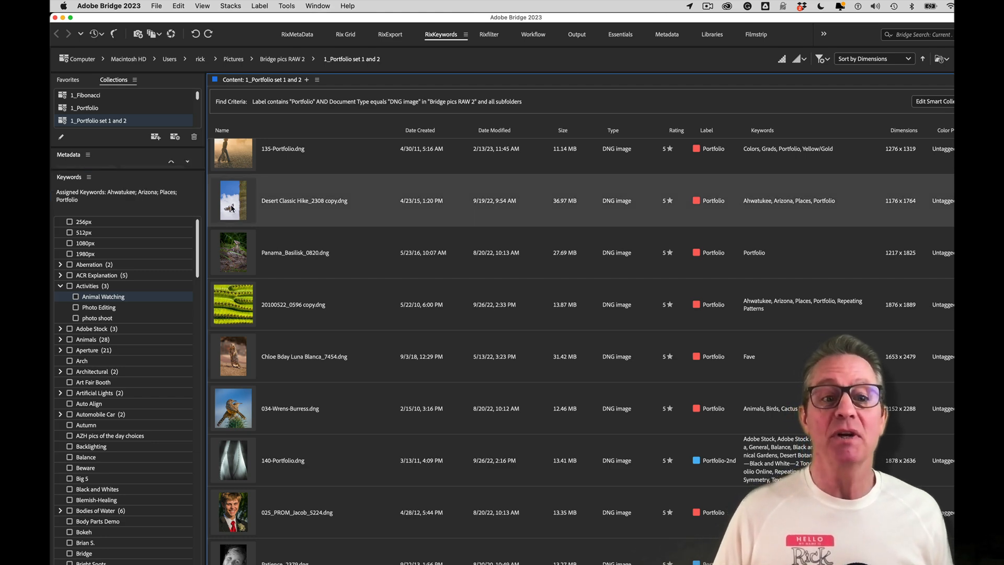
Add the ground squirrel and cactus wren images to the selection and tick the Animal Watching keyword
{"action": "left_click", "coordinate": [233, 285], "text": "super"}
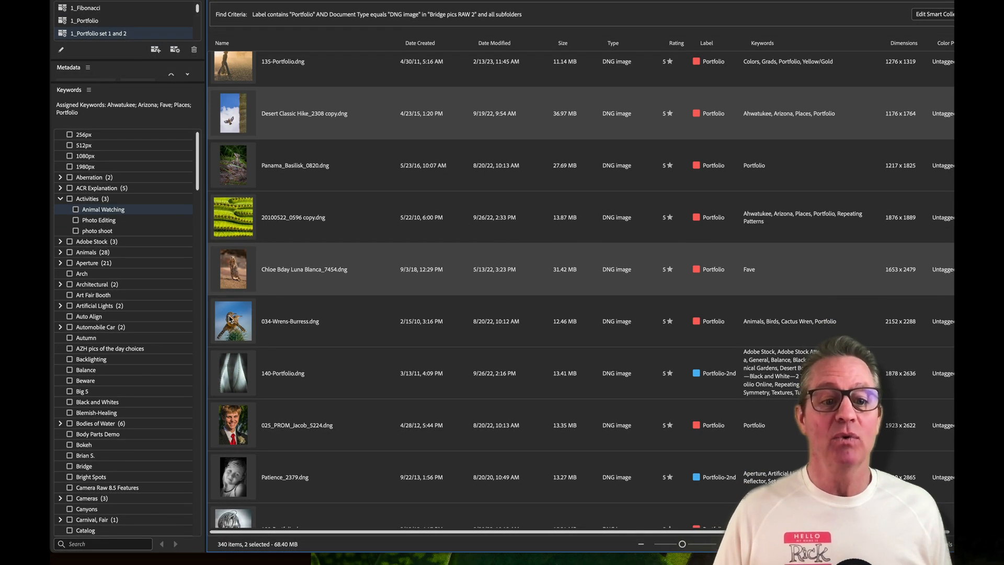
{"action": "left_click", "coordinate": [230, 319], "text": "super"}
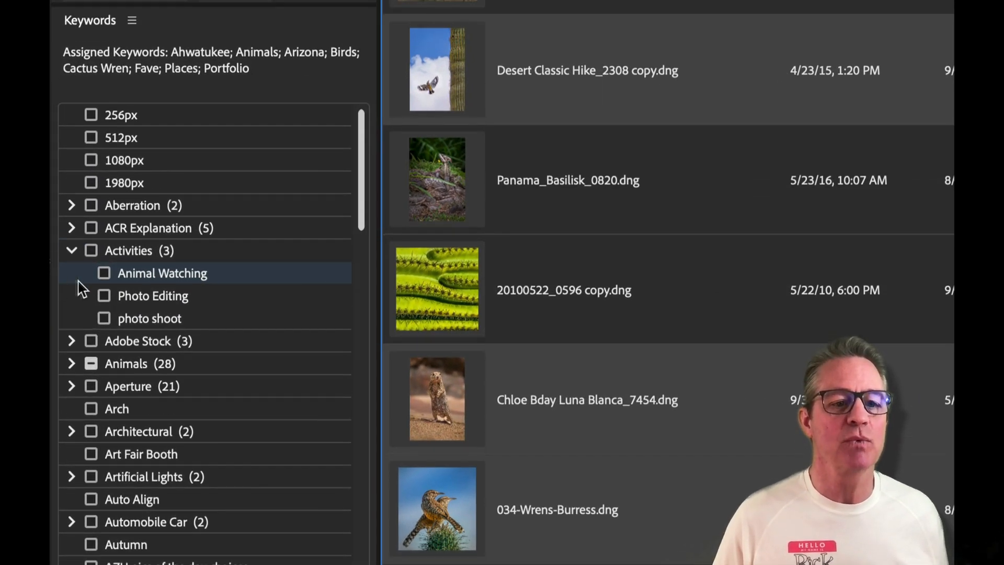
{"action": "left_click", "coordinate": [104, 276]}
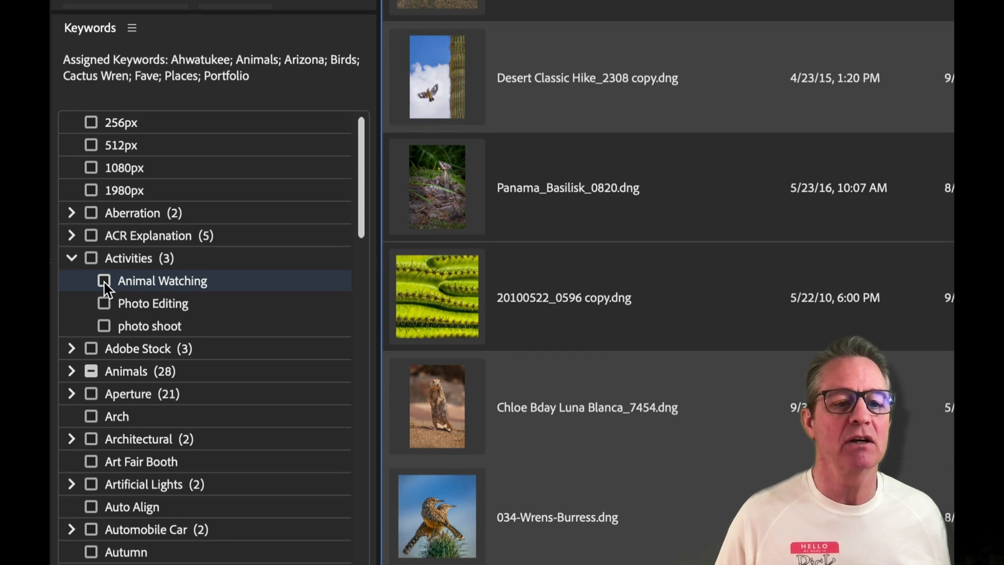
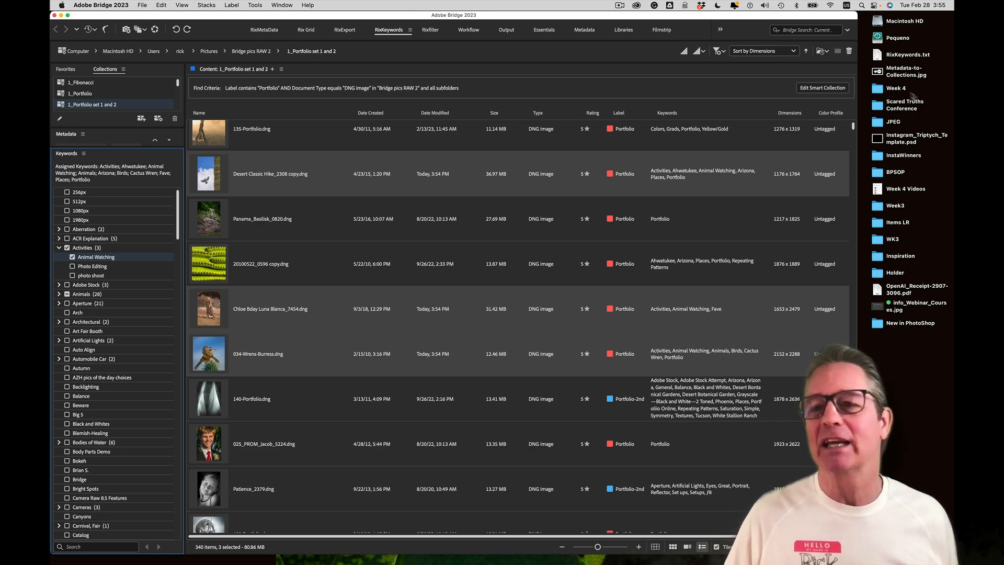
Preview the Metadata-to-Collections diagram image, then close it and return to Bridge
{"action": "double_click", "coordinate": [879, 73]}
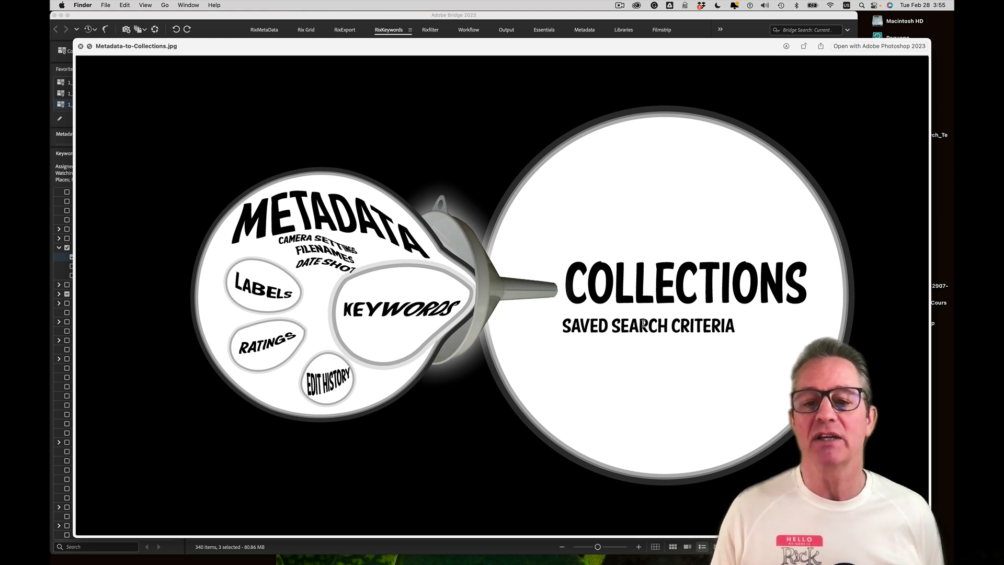
{"action": "key", "text": "space"}
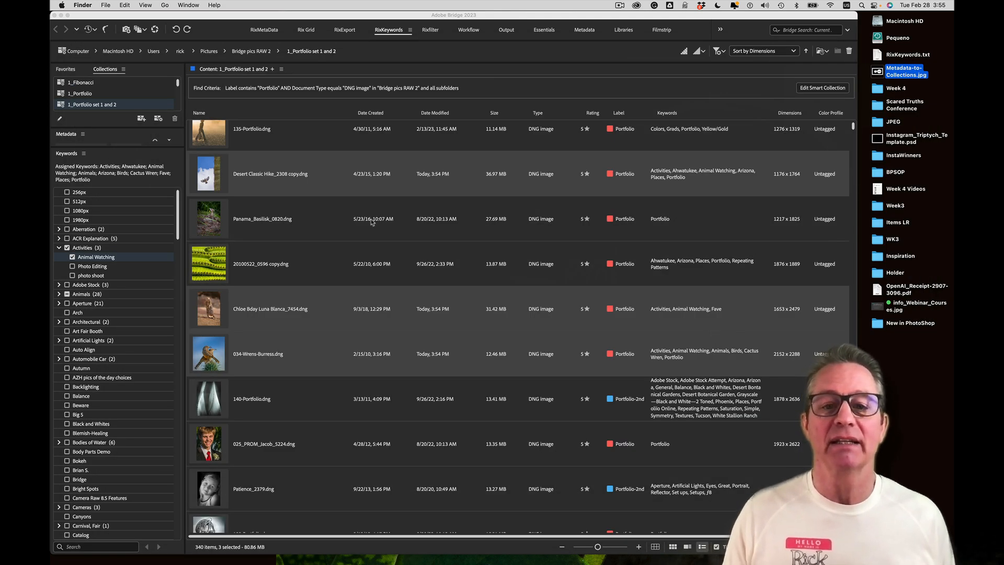
{"action": "left_click", "coordinate": [680, 123]}
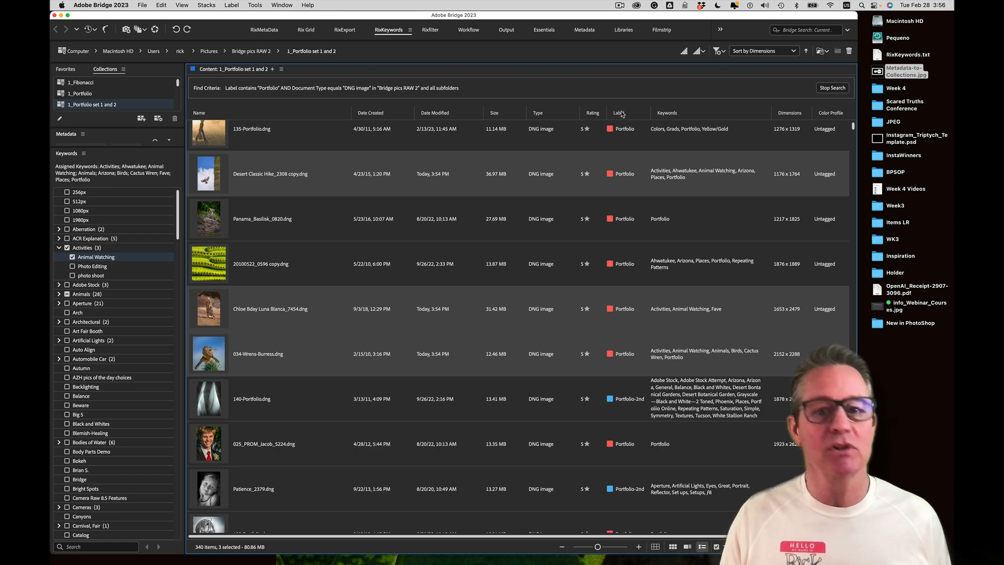
Sort the collection by label, select Dragonfly_SCC_1026.dng and open the Label menu
{"action": "left_click", "coordinate": [620, 113]}
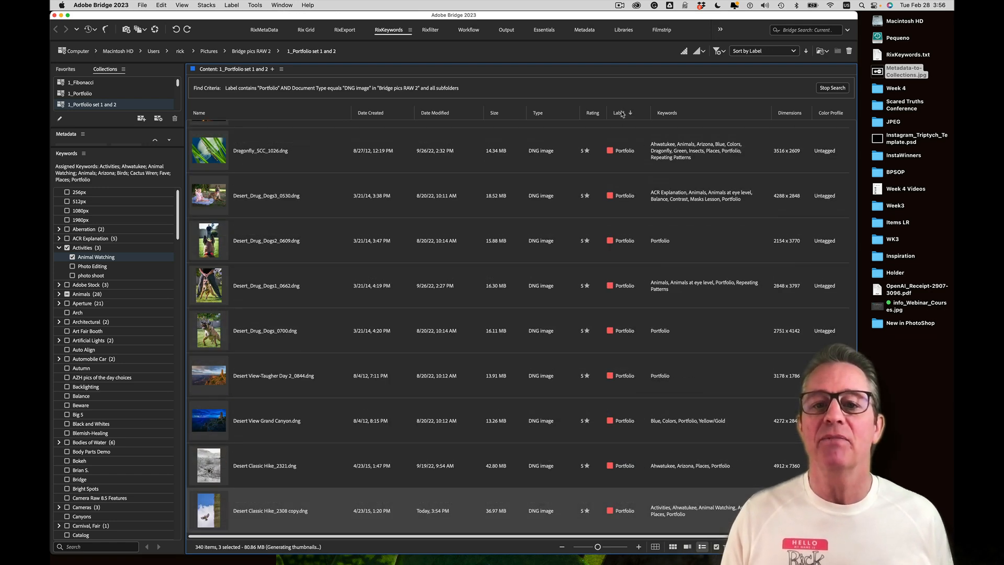
{"action": "left_click", "coordinate": [553, 157]}
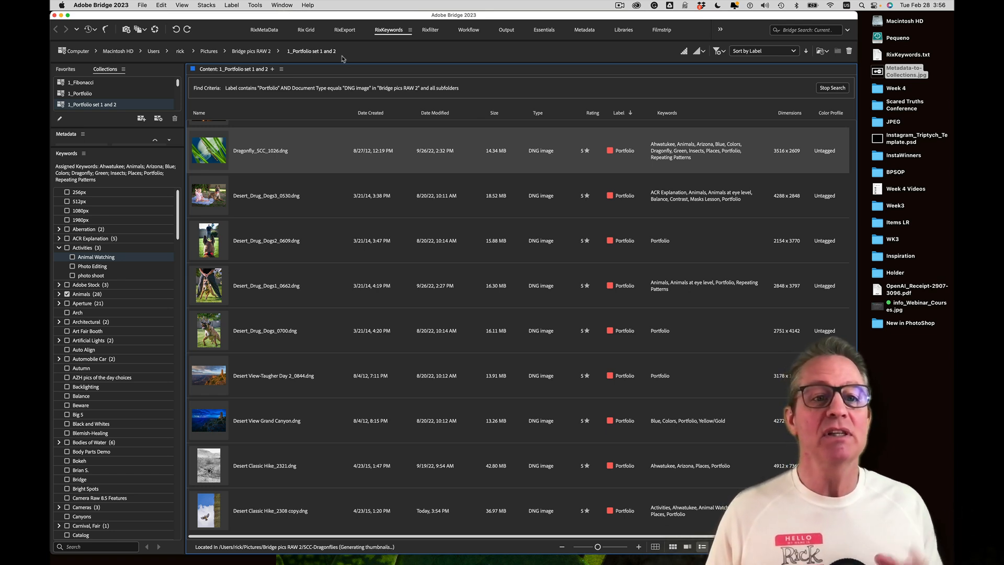
{"action": "left_click", "coordinate": [232, 6]}
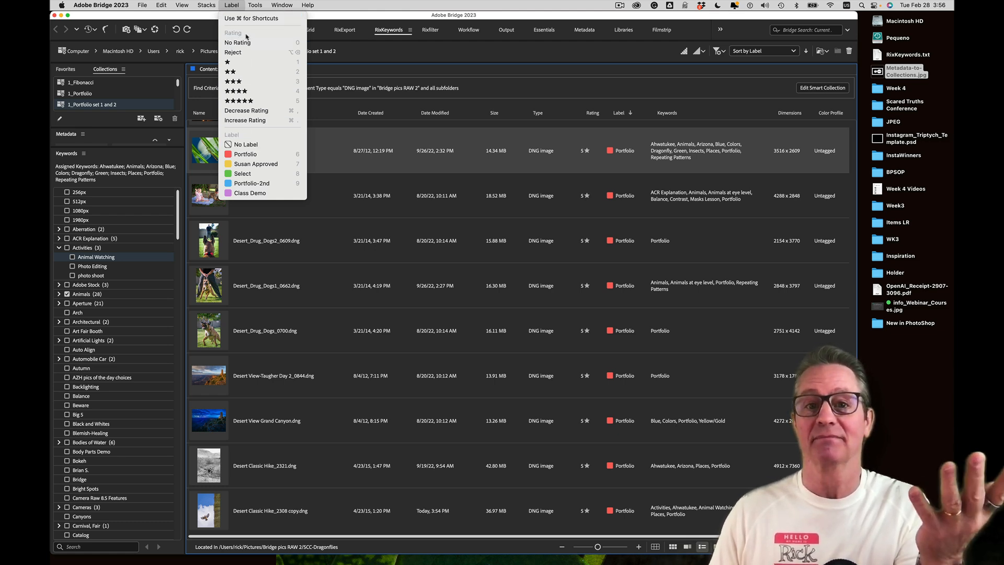
Dismiss the Label menu and drag the Collections panel divider down to list more collections
{"action": "left_click", "coordinate": [391, 192]}
{"action": "scroll", "coordinate": [404, 189], "scroll_direction": "right", "scroll_amount": 1}
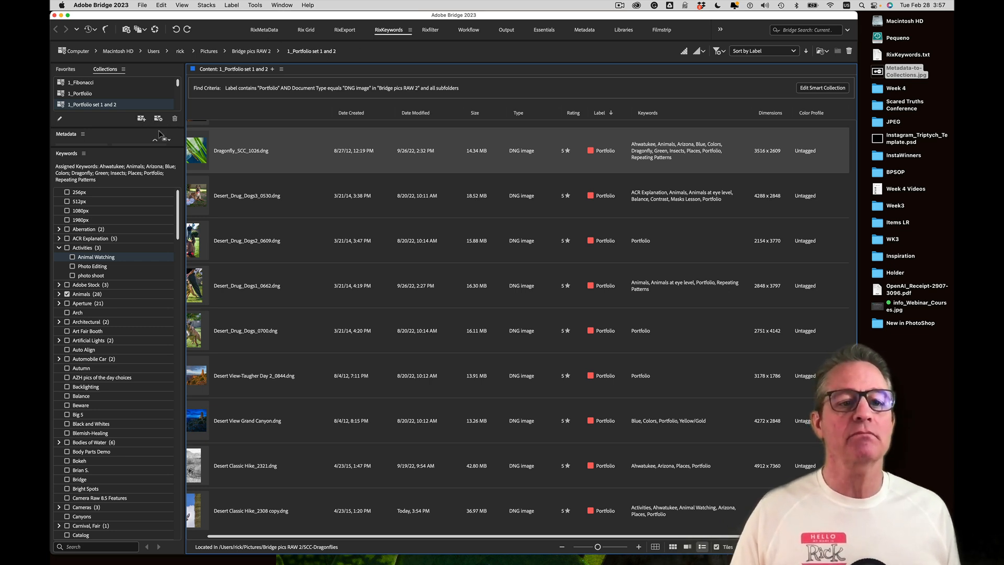
{"action": "left_click_drag", "start_coordinate": [159, 128], "coordinate": [158, 274]}
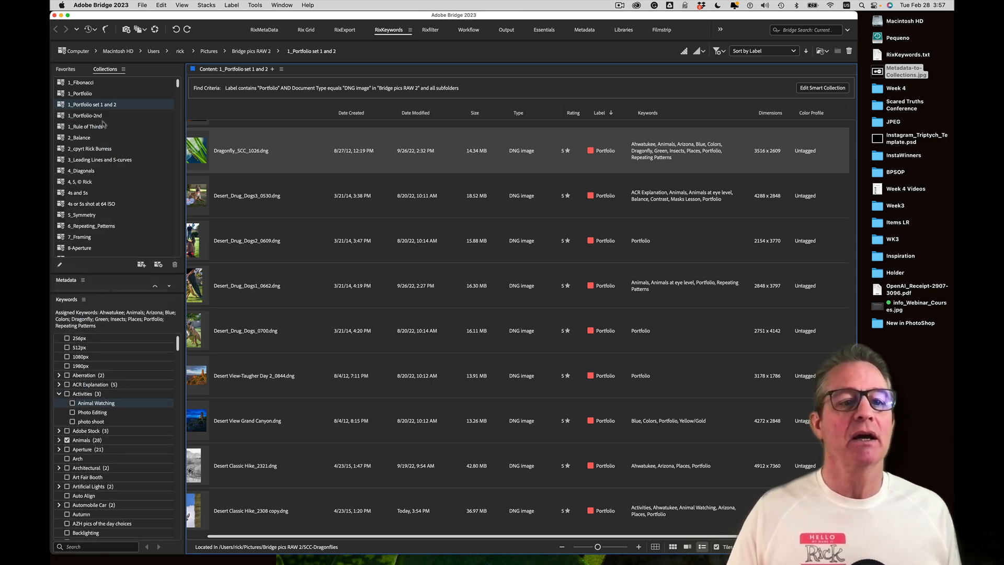
Open Bridge pics RAW 2 from Favorites and sort it by date created
{"action": "left_click", "coordinate": [67, 70]}
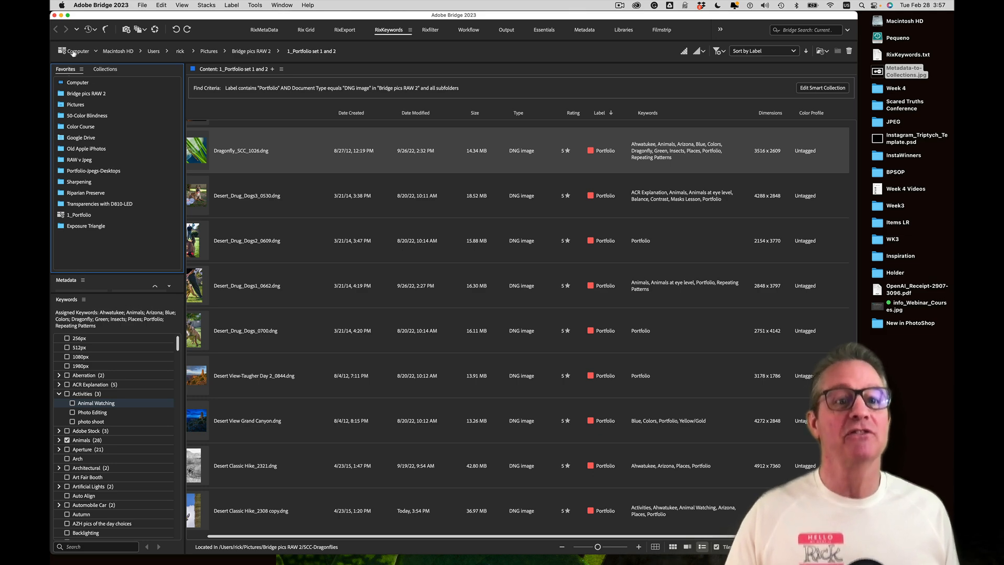
{"action": "left_click", "coordinate": [78, 94]}
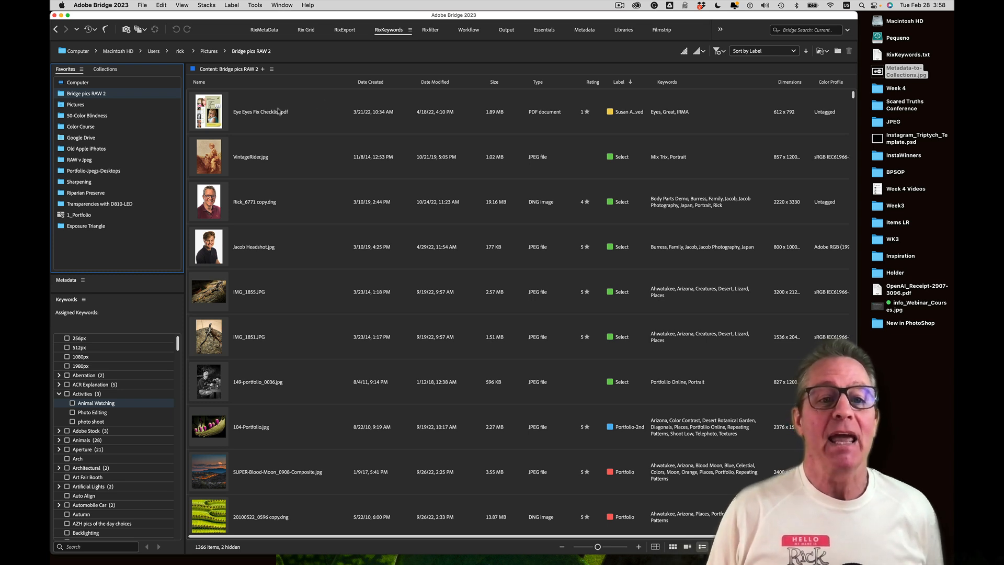
{"action": "left_click", "coordinate": [370, 82]}
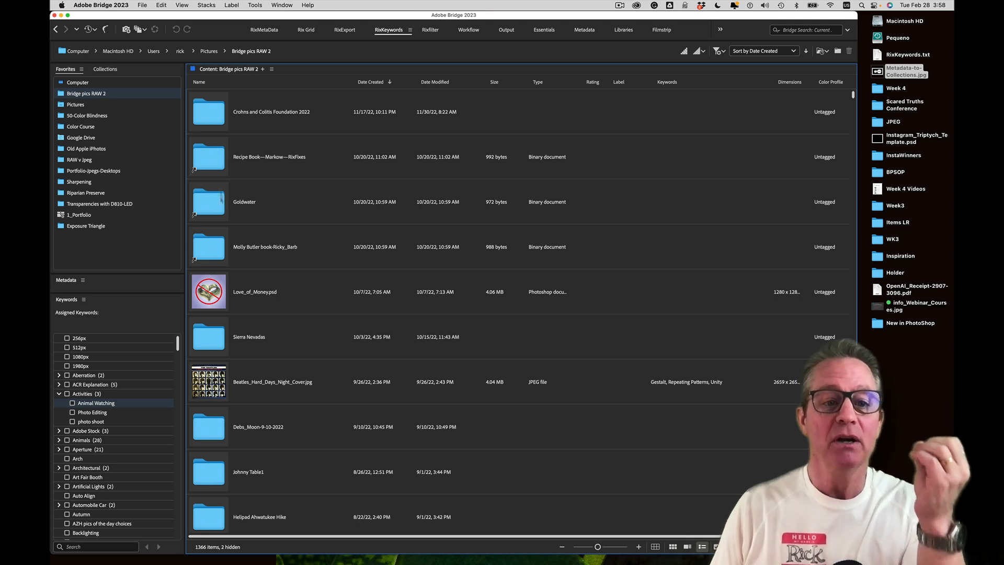
Open the Sierra Nevadas folder and preview imagejpeg_0.jpg full screen
{"action": "left_click", "coordinate": [210, 348]}
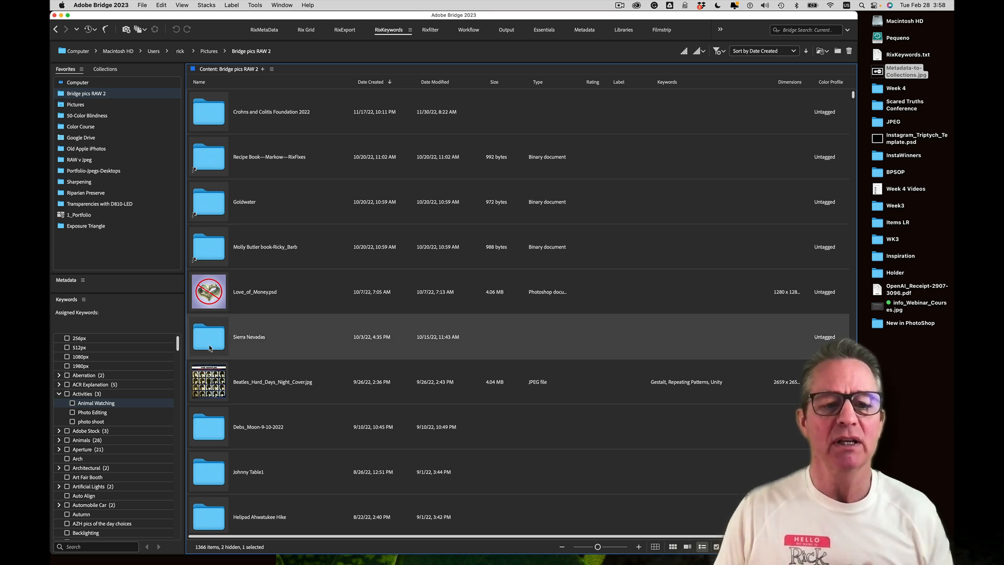
{"action": "double_click", "coordinate": [209, 348]}
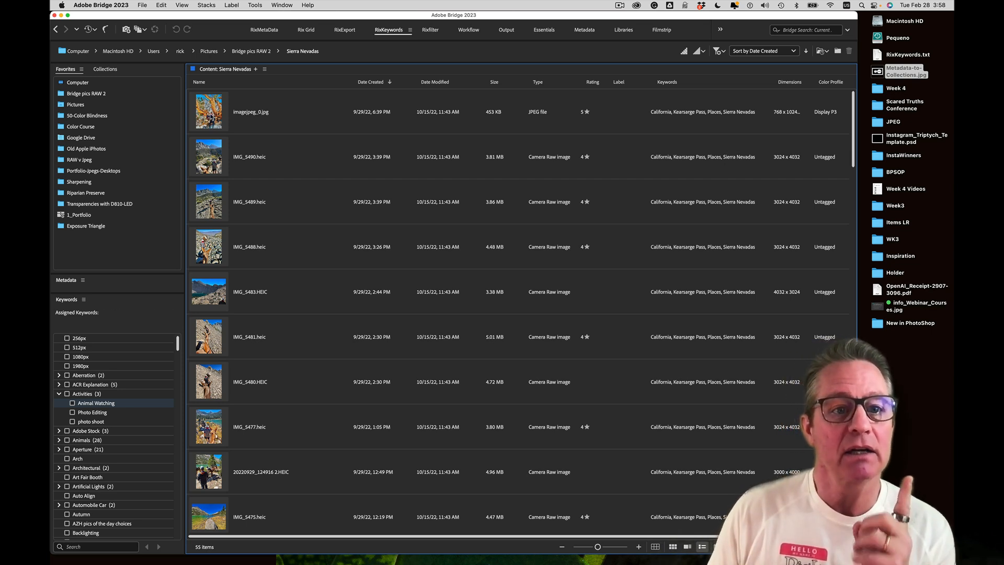
{"action": "left_click", "coordinate": [208, 114]}
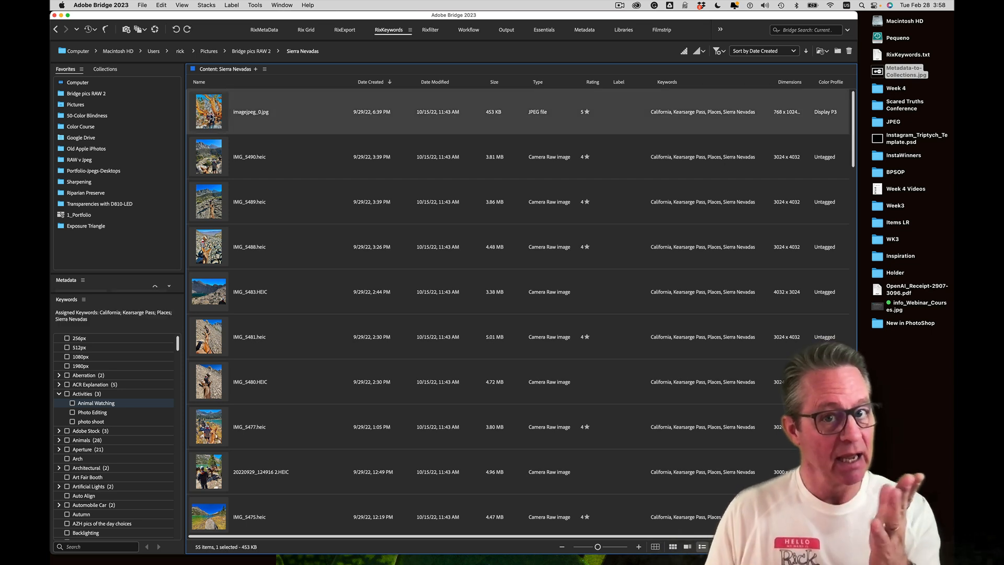
{"action": "key", "text": "space"}
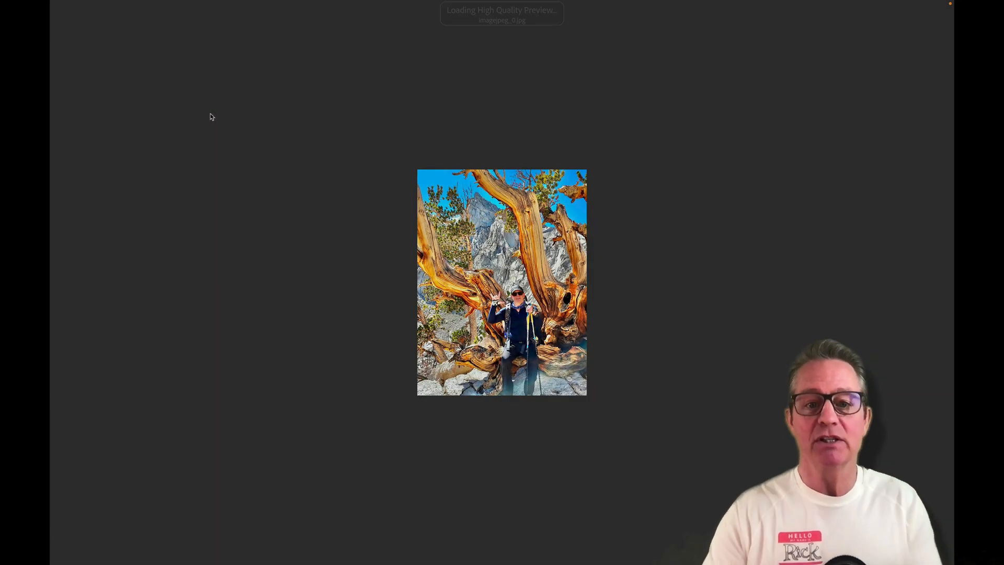
Step through the previews to IMG_5474.heic, give it the green Select label, and exit full screen
{"action": "key", "text": "Right"}
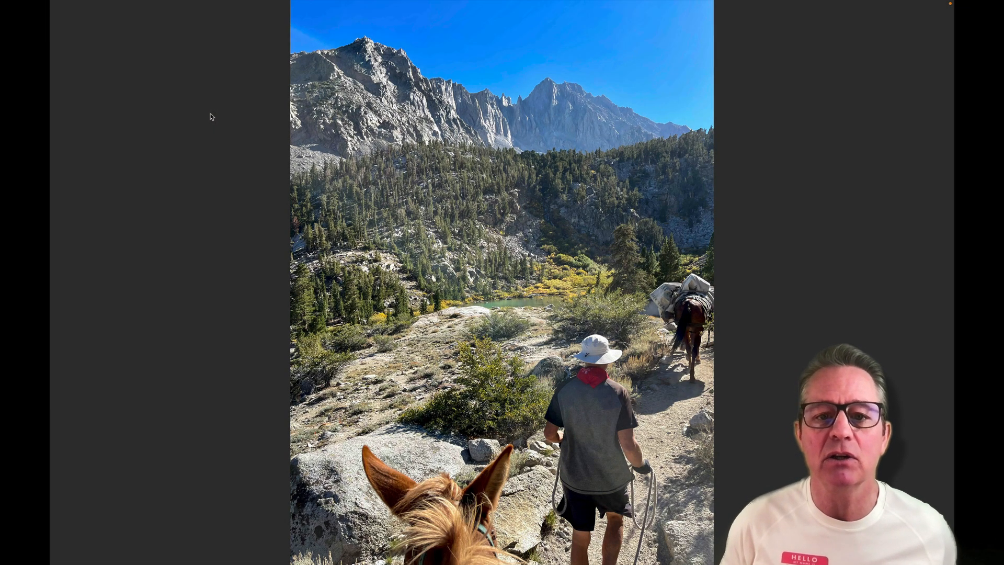
{"action": "key", "text": "Right"}
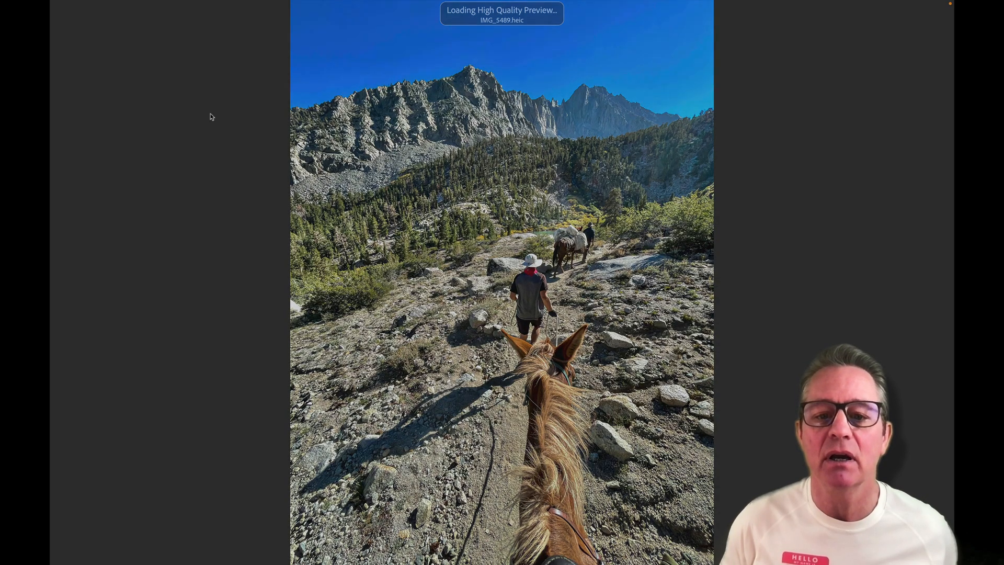
{"action": "key", "text": "Right"}
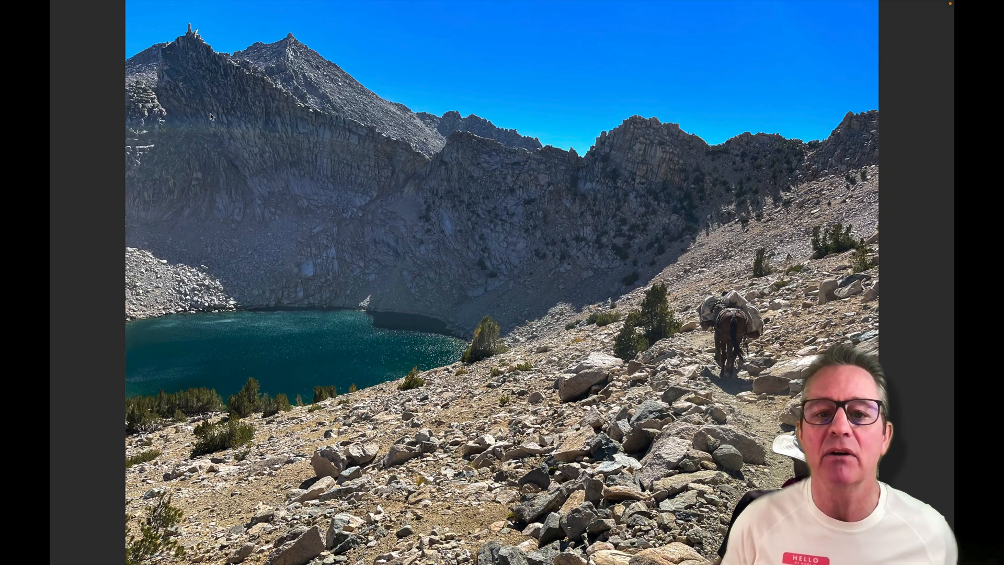
{"action": "key", "text": "Right"}
{"action": "key", "text": "Right"}
{"action": "key", "text": "Right"}
{"action": "key", "text": "Right"}
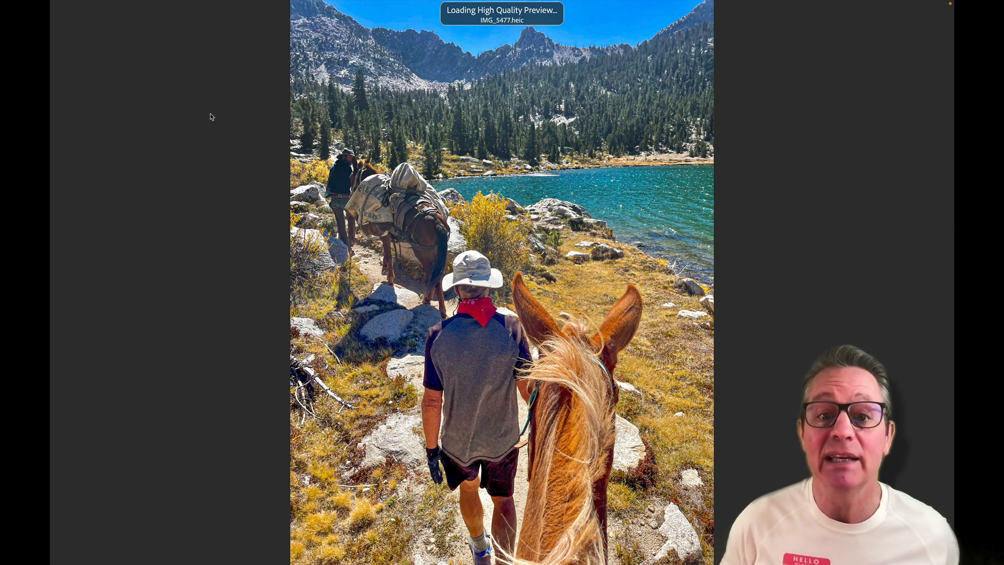
{"action": "key", "text": "Right"}
{"action": "key", "text": "Right"}
{"action": "key", "text": "Right"}
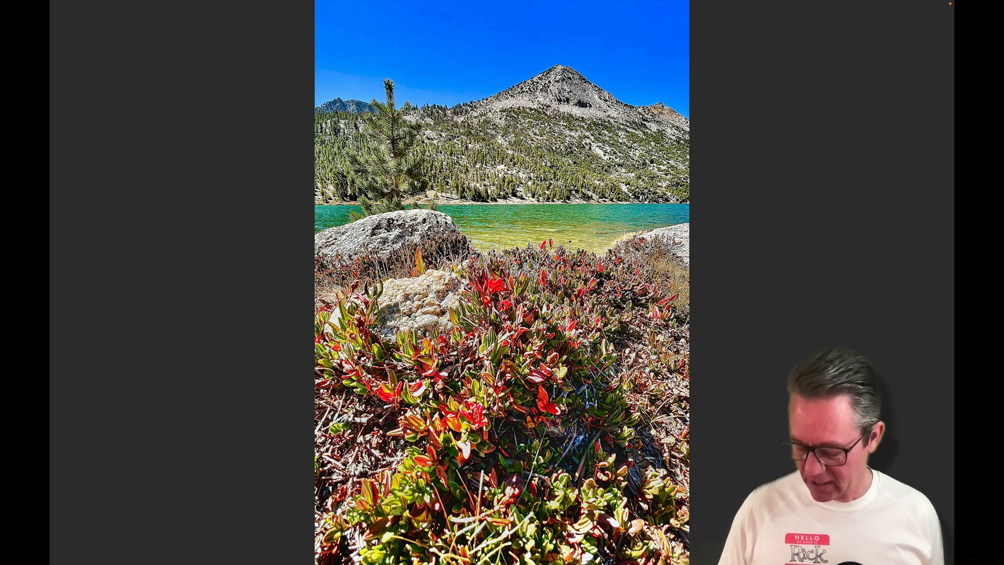
{"action": "key", "text": "8"}
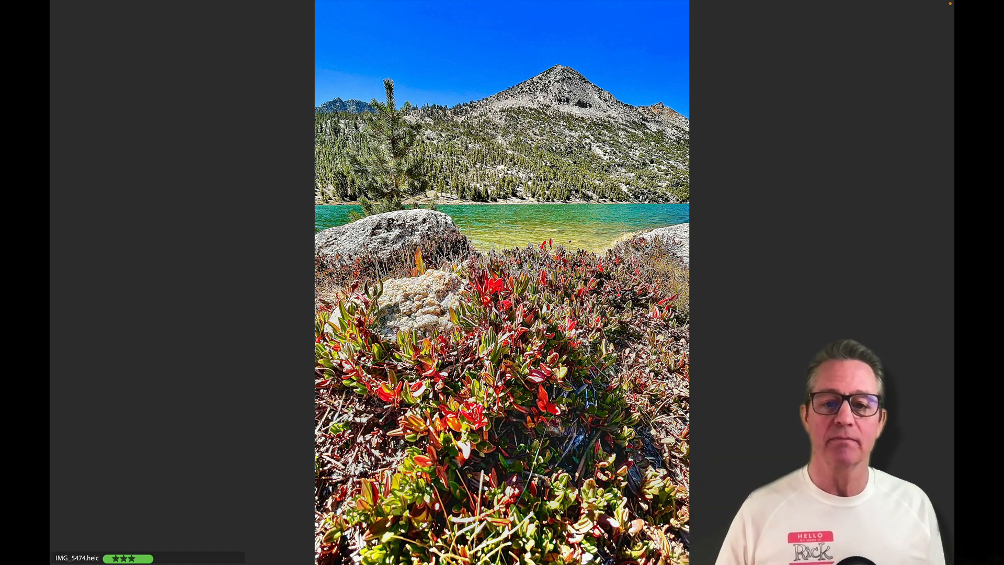
{"action": "key", "text": "space"}
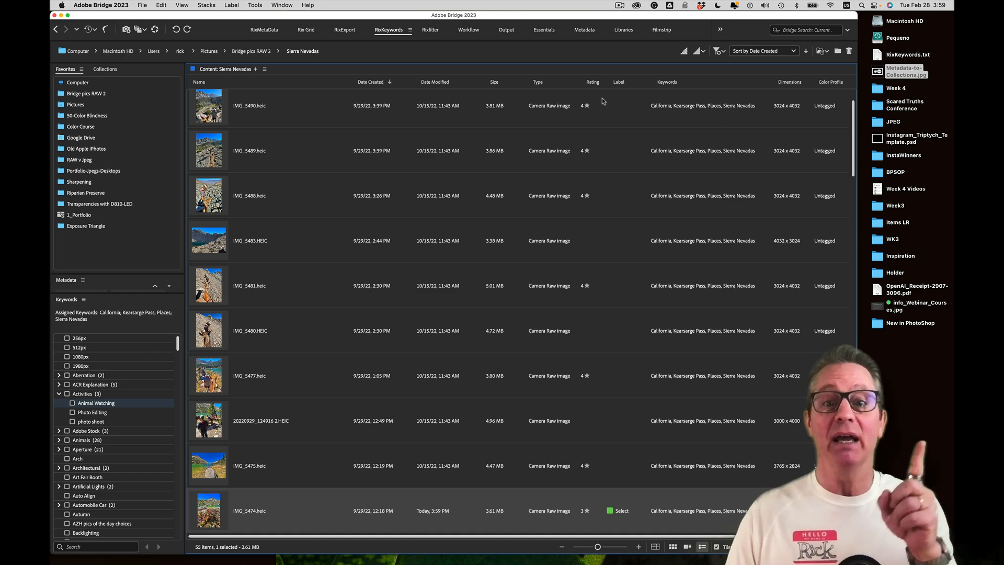
Sort the Sierra Nevadas images by rating and preview the top-rated Kearsarge-Pass.tif full screen
{"action": "left_click", "coordinate": [591, 83]}
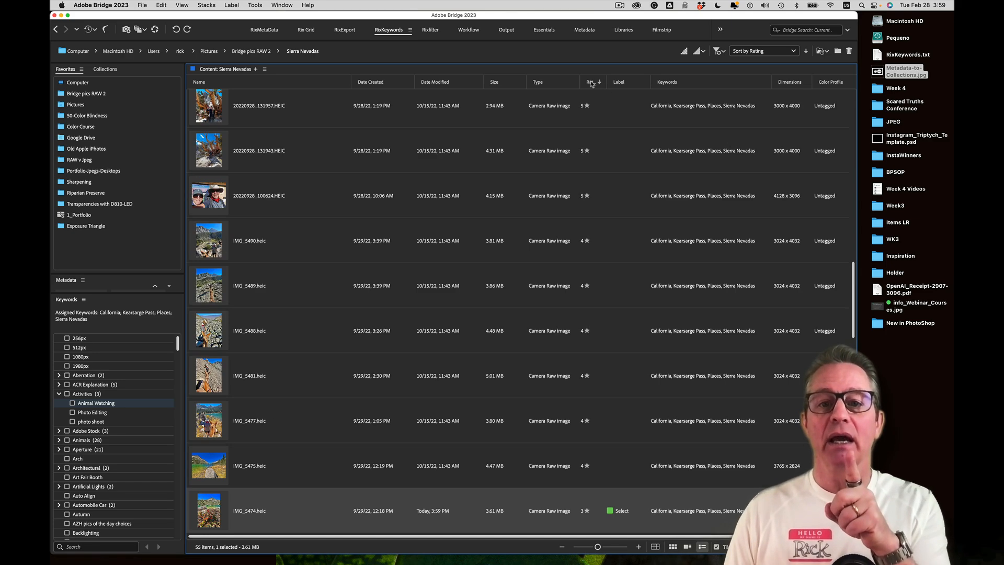
{"action": "scroll", "coordinate": [594, 139], "scroll_direction": "up", "scroll_amount": 10}
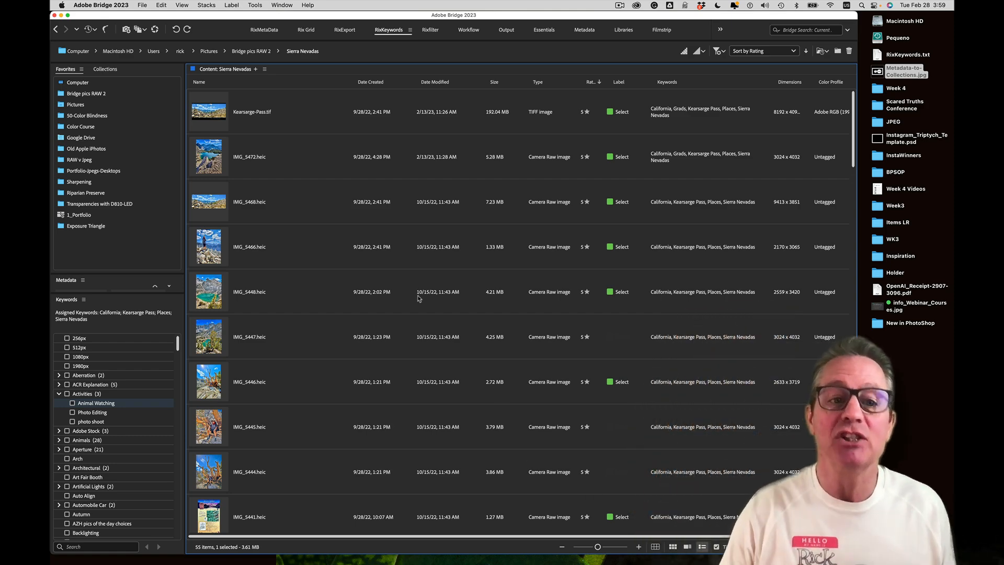
{"action": "left_click", "coordinate": [305, 130]}
{"action": "key", "text": "space"}
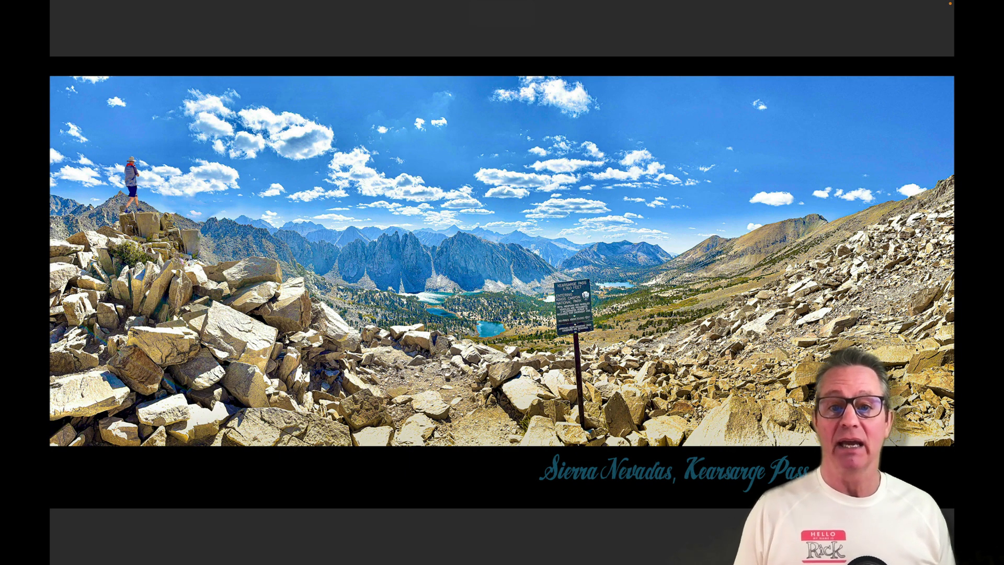
Browse neighbouring previews, give Kearsarge-Pass.tif the red Portfolio label, and exit full screen
{"action": "key", "text": "5"}
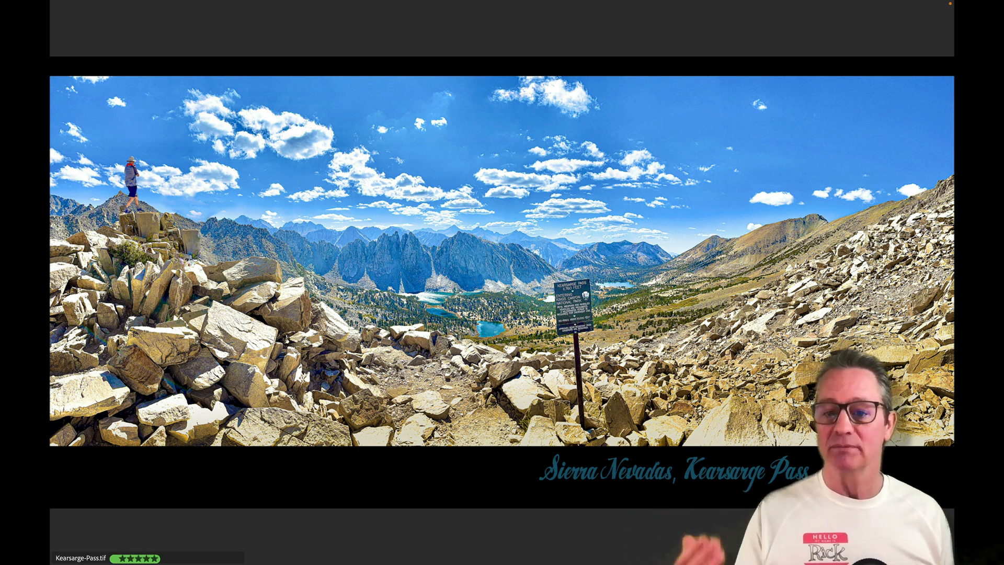
{"action": "key", "text": "Right"}
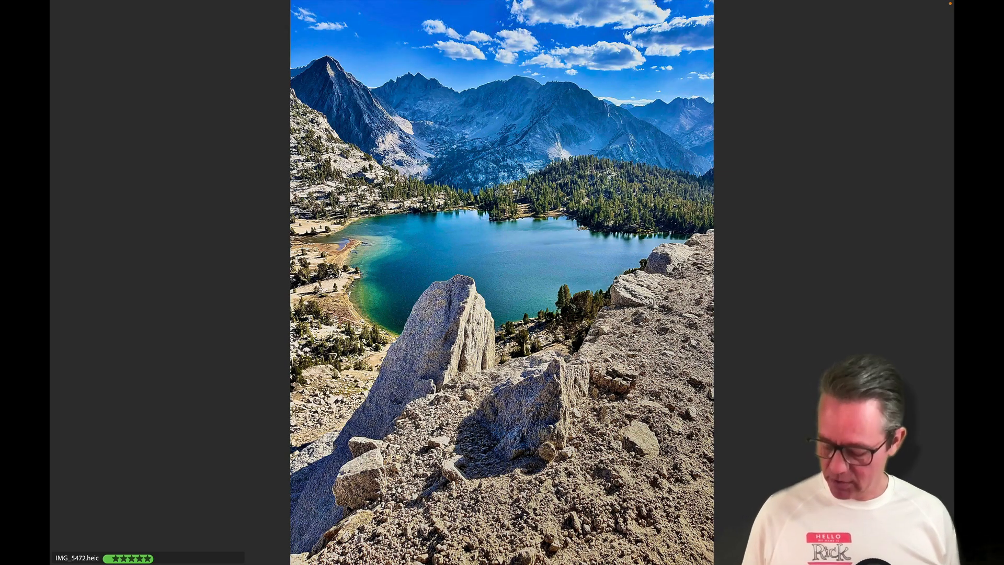
{"action": "key", "text": "Right"}
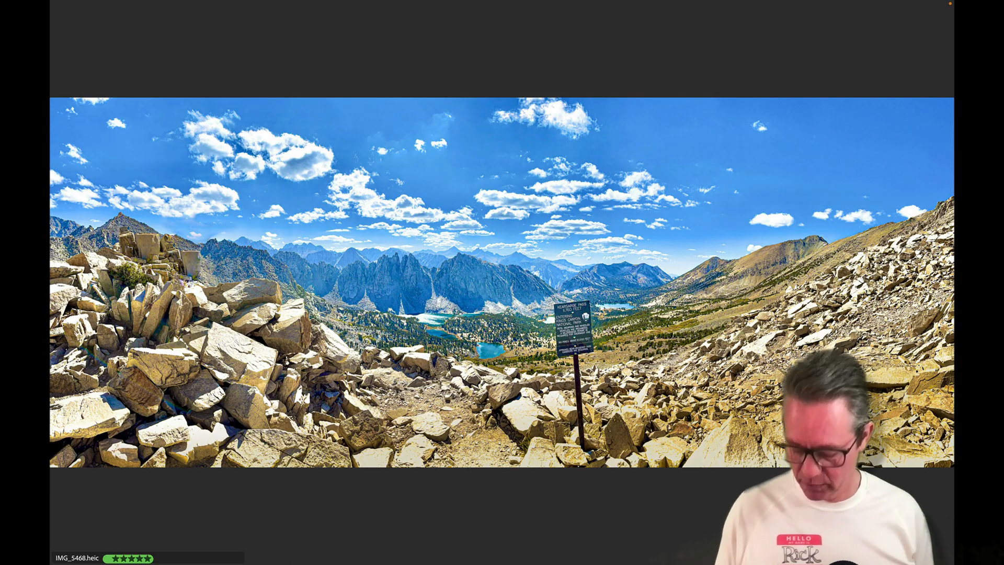
{"action": "key", "text": "Left"}
{"action": "key", "text": "Left"}
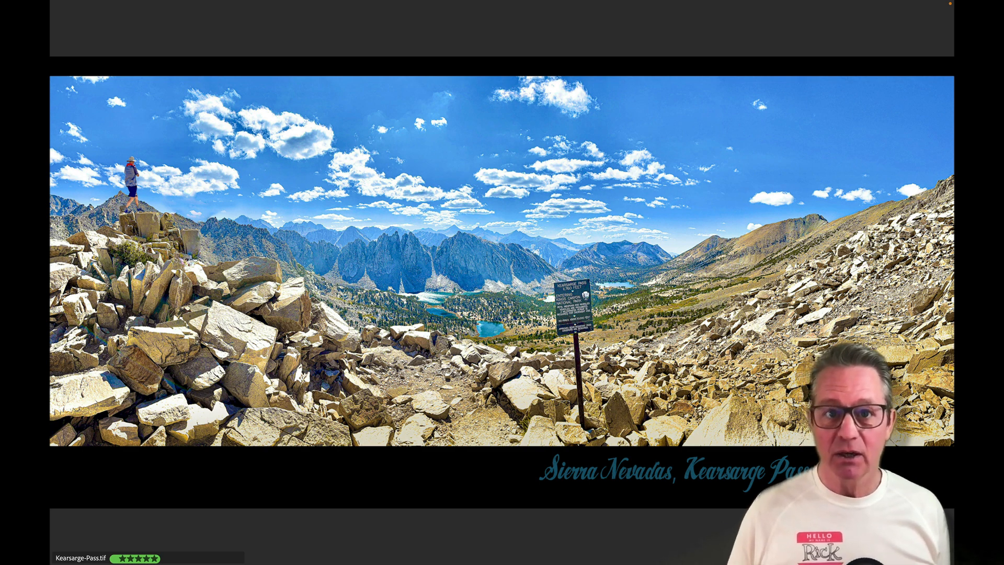
{"action": "key", "text": "6"}
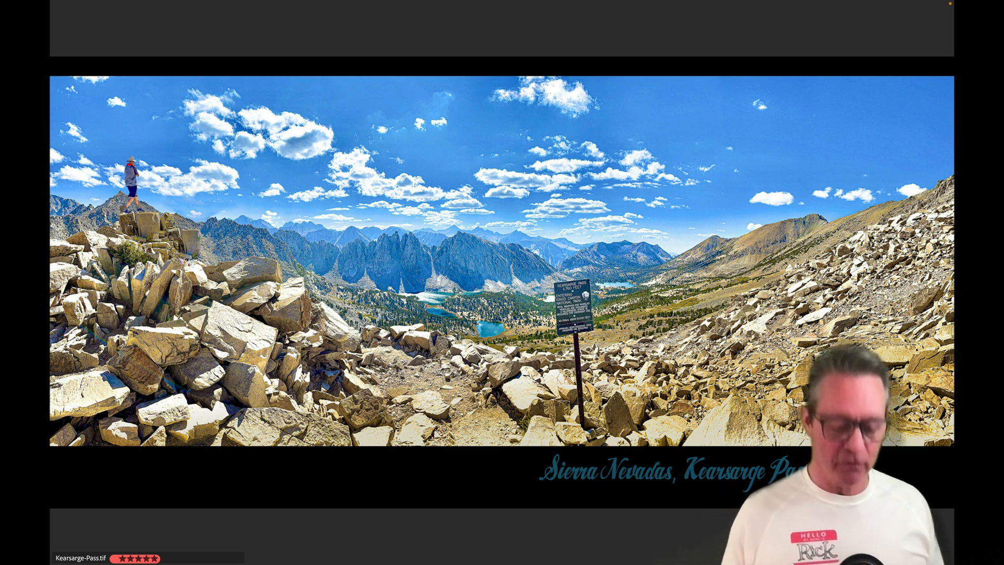
{"action": "key", "text": "space"}
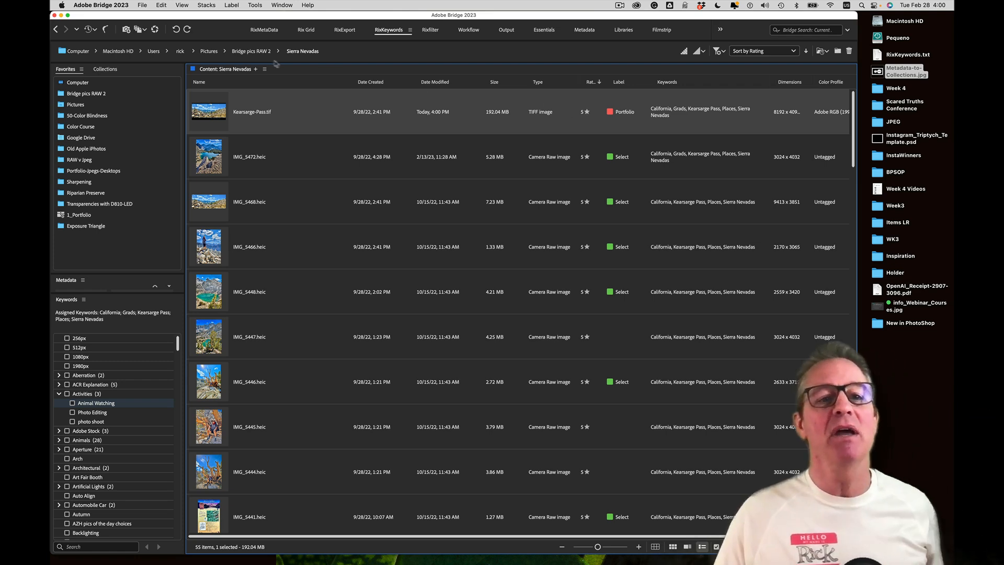
{"action": "left_click", "coordinate": [231, 5]}
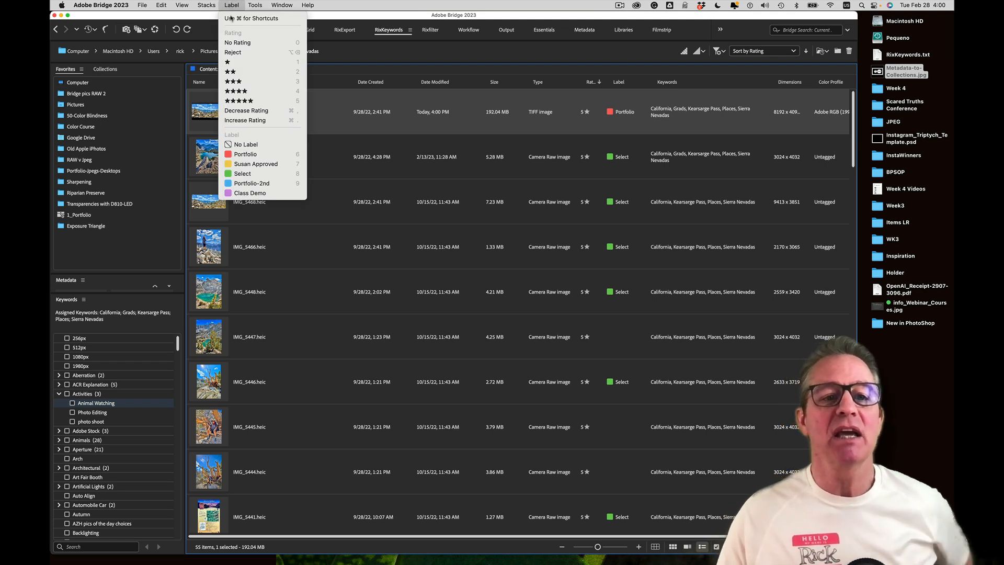
{"action": "left_click", "coordinate": [247, 100]}
{"action": "left_click", "coordinate": [229, 4]}
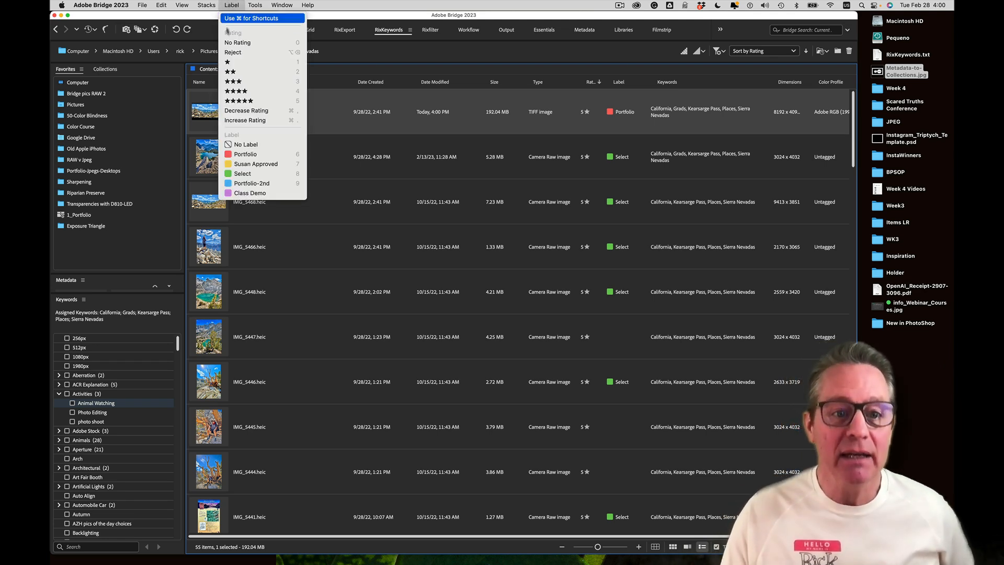
{"action": "left_click", "coordinate": [237, 155]}
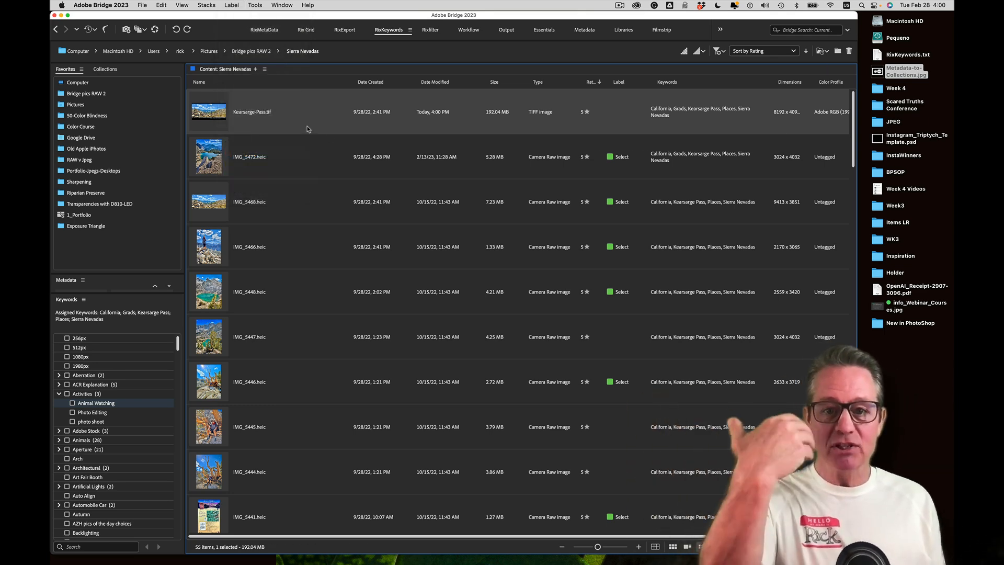
{"action": "key", "text": "space"}
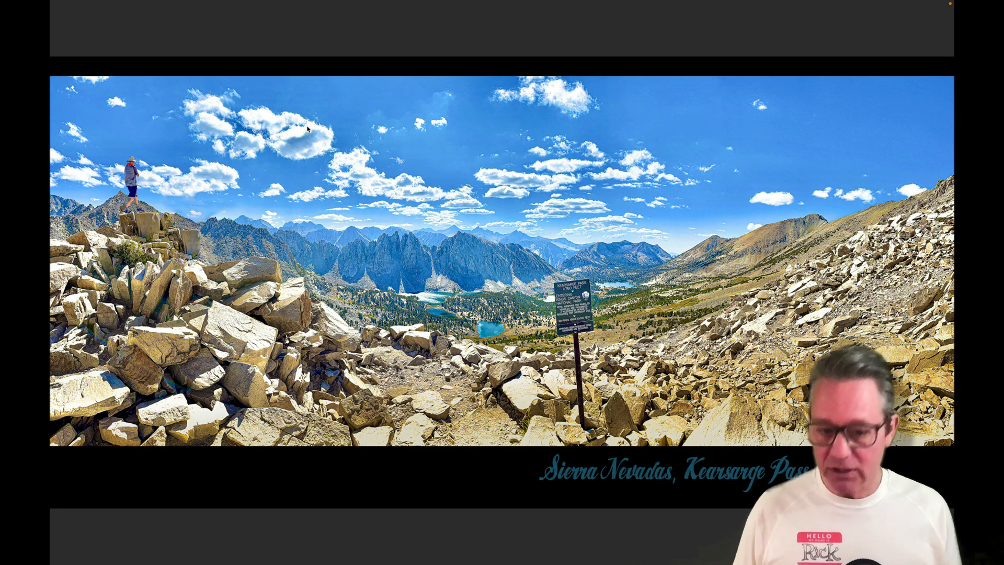
{"action": "key", "text": "6"}
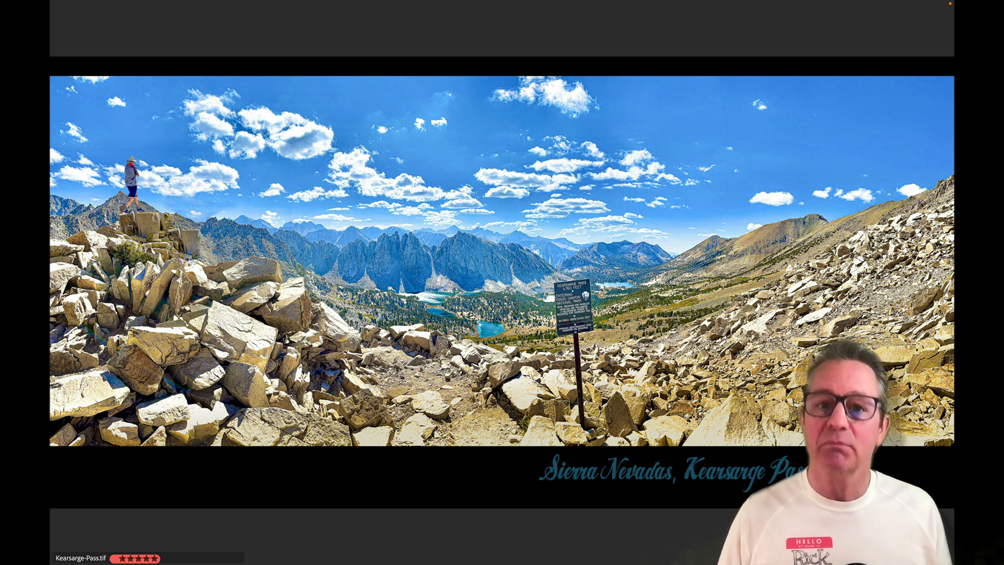
{"action": "key", "text": "space"}
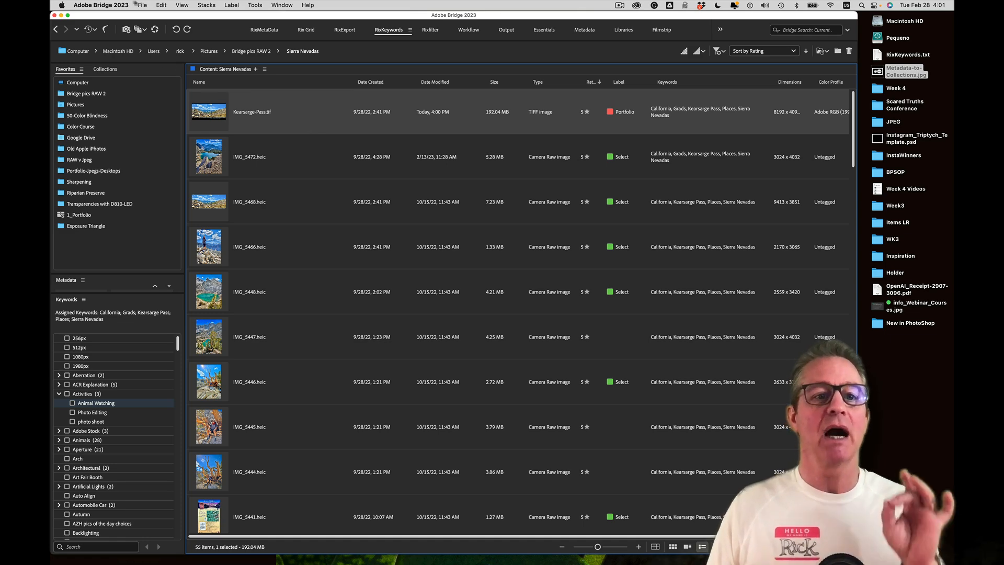
Select all 55 Sierra Nevadas images and filter the Keywords panel to 'Calif'
{"action": "left_click", "coordinate": [162, 5]}
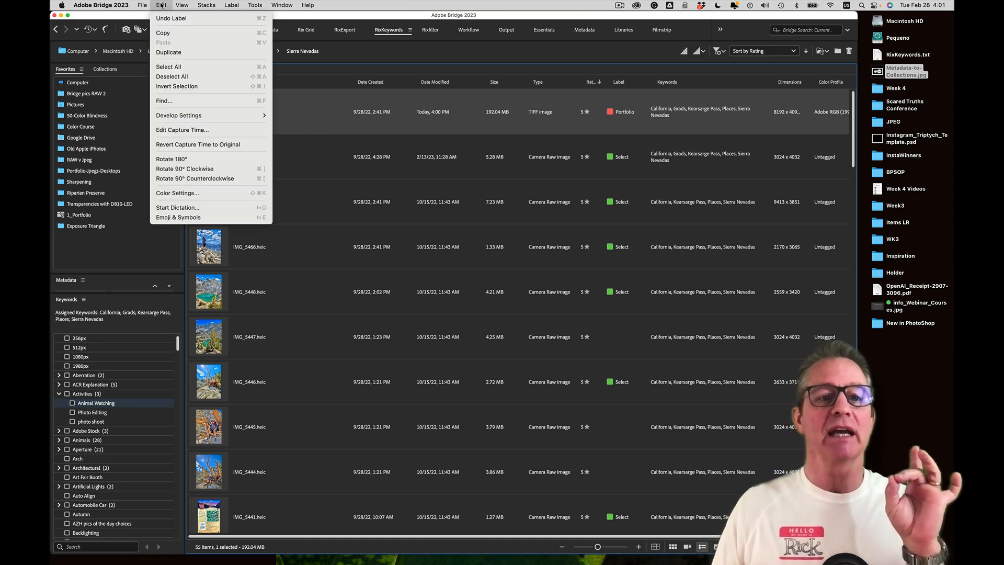
{"action": "left_click", "coordinate": [166, 67]}
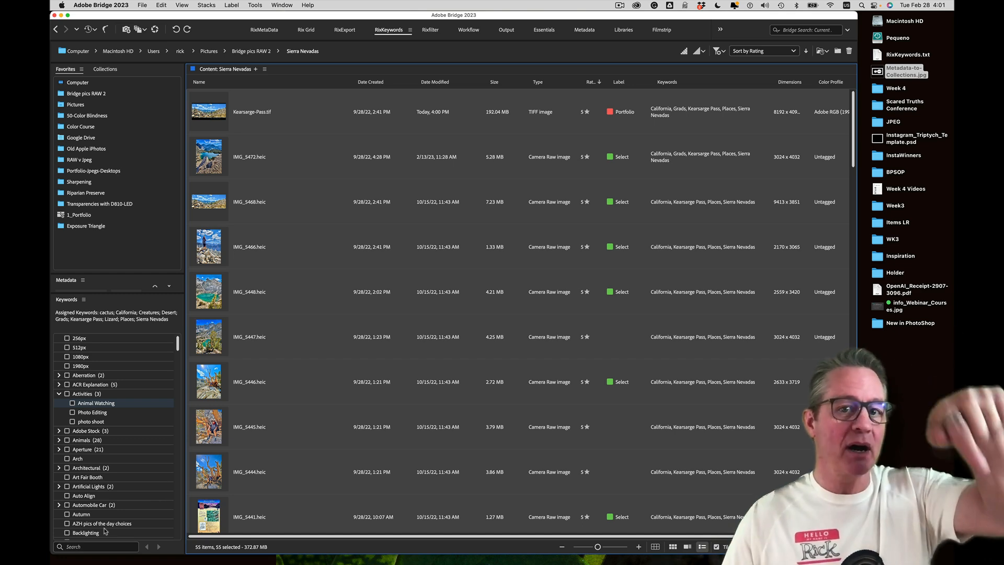
{"action": "left_click", "coordinate": [87, 547]}
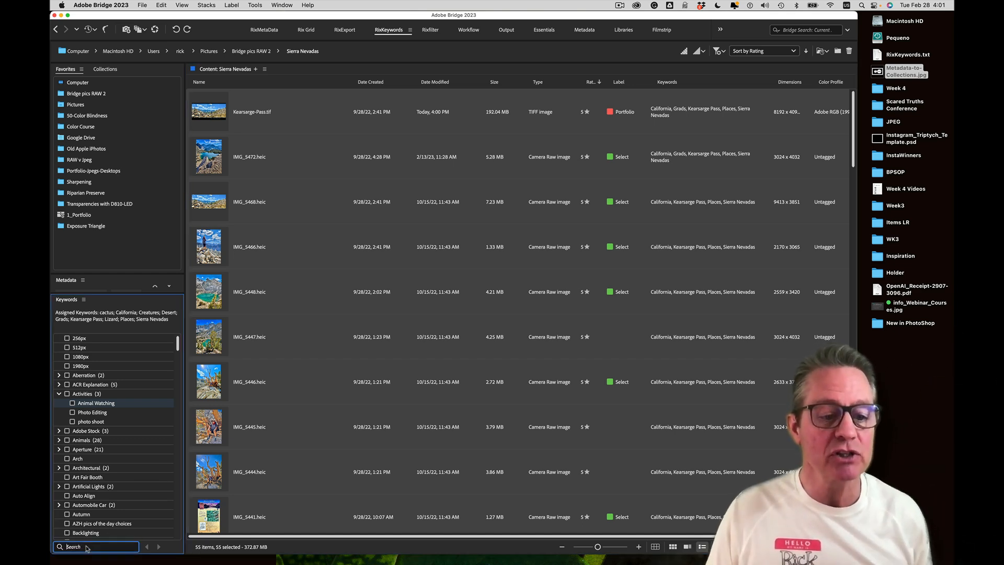
{"action": "type", "text": "California"}
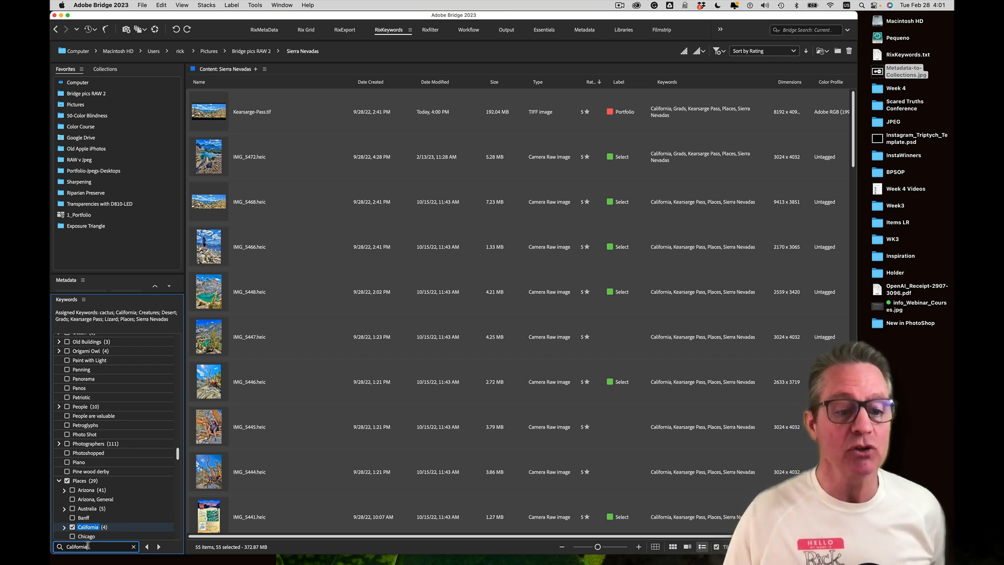
{"action": "scroll", "coordinate": [79, 538], "scroll_direction": "down", "scroll_amount": 3}
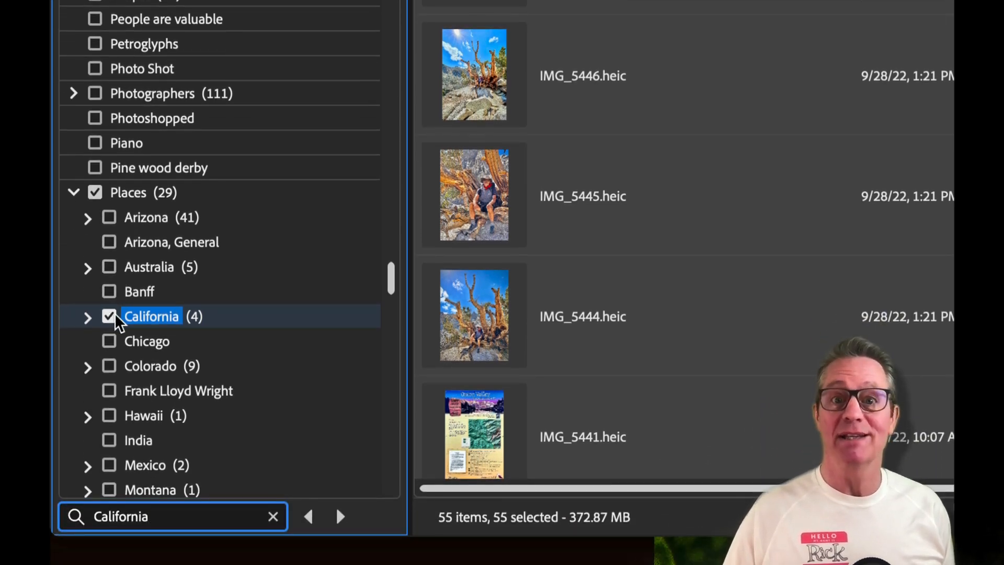
Expand California and Sierra Nevadas to reveal Kearsarge Pass, with all 55 images reselected
{"action": "left_click", "coordinate": [88, 317]}
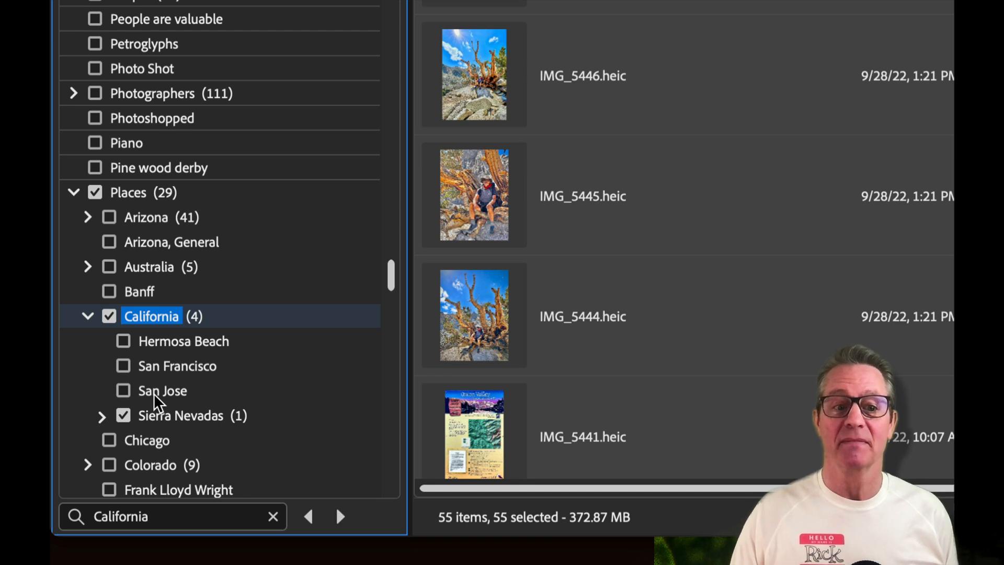
{"action": "left_click", "coordinate": [102, 417]}
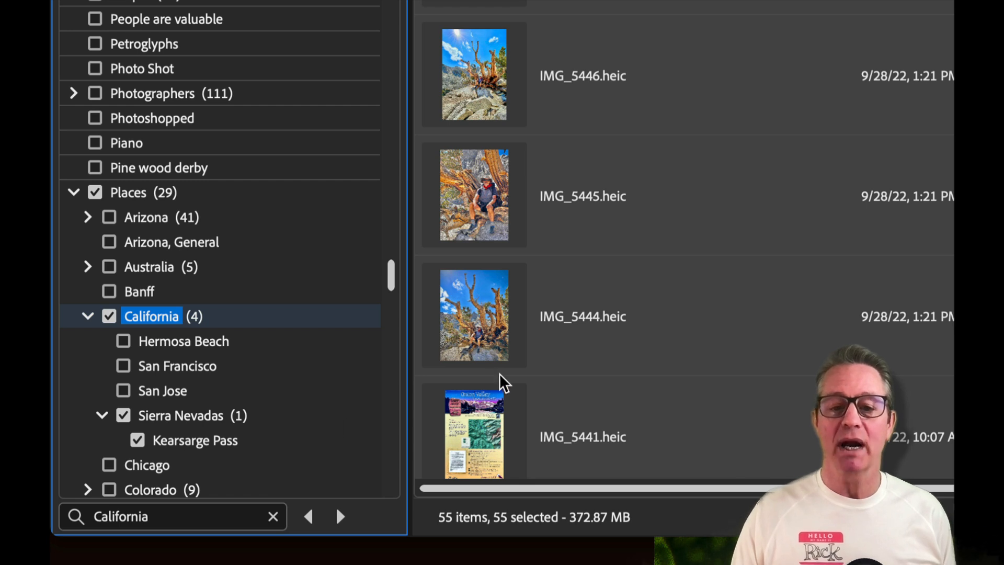
{"action": "left_click", "coordinate": [506, 351]}
{"action": "left_click", "coordinate": [505, 359]}
{"action": "key", "text": "super+a"}
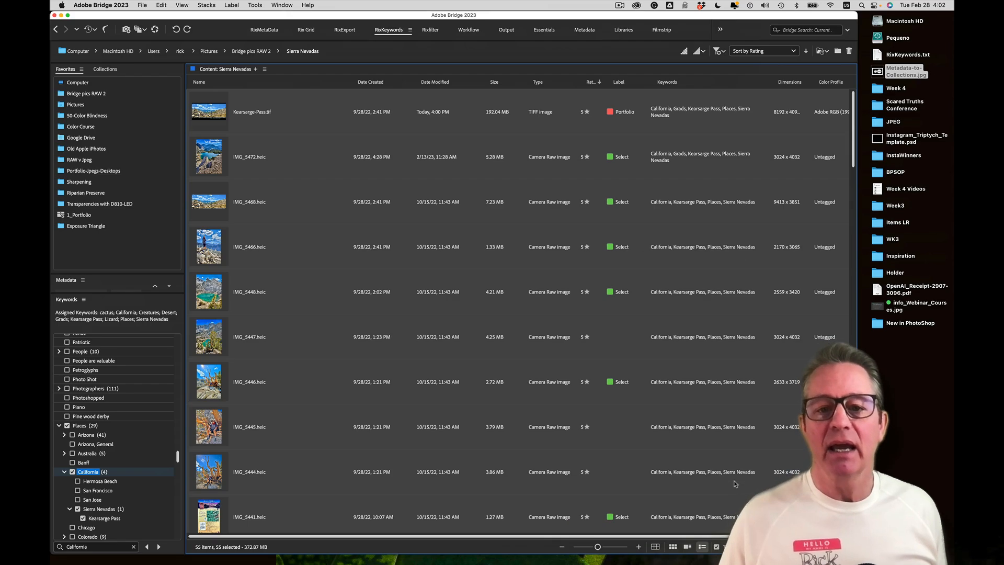
{"action": "left_click", "coordinate": [179, 302]}
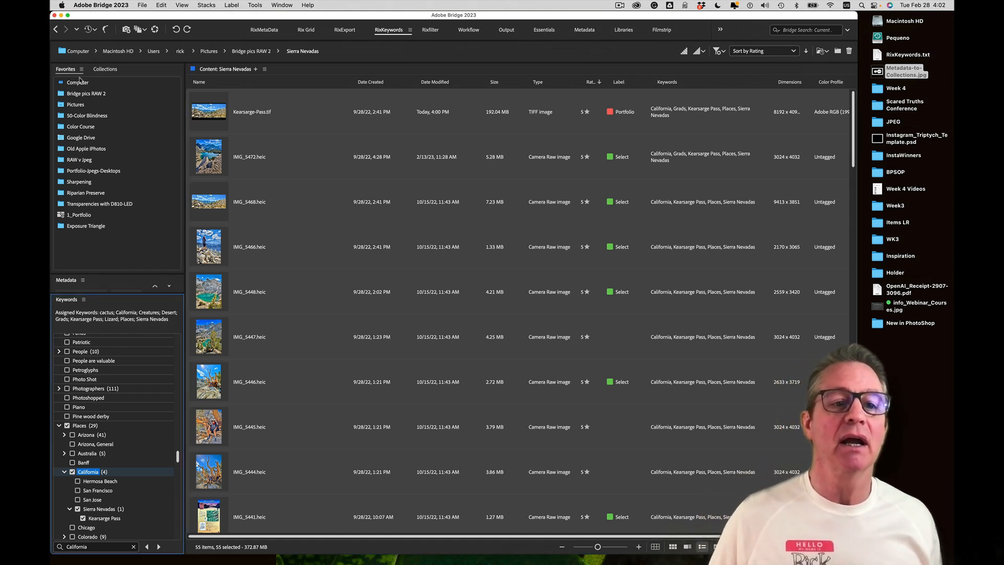
Open Bridge pics RAW 2 and bring up the Quick Search recent-searches list
{"action": "left_click", "coordinate": [85, 95]}
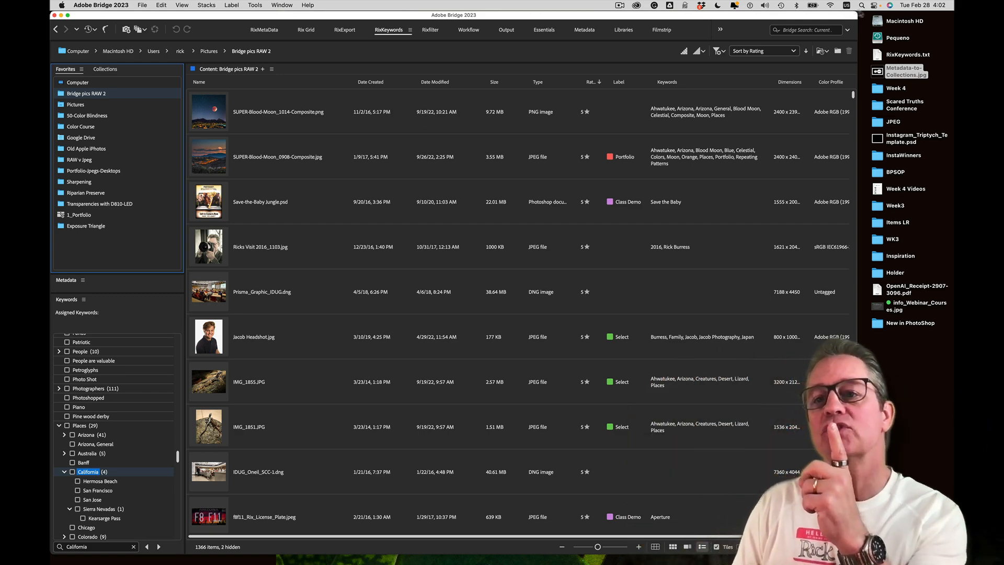
{"action": "left_click", "coordinate": [798, 32]}
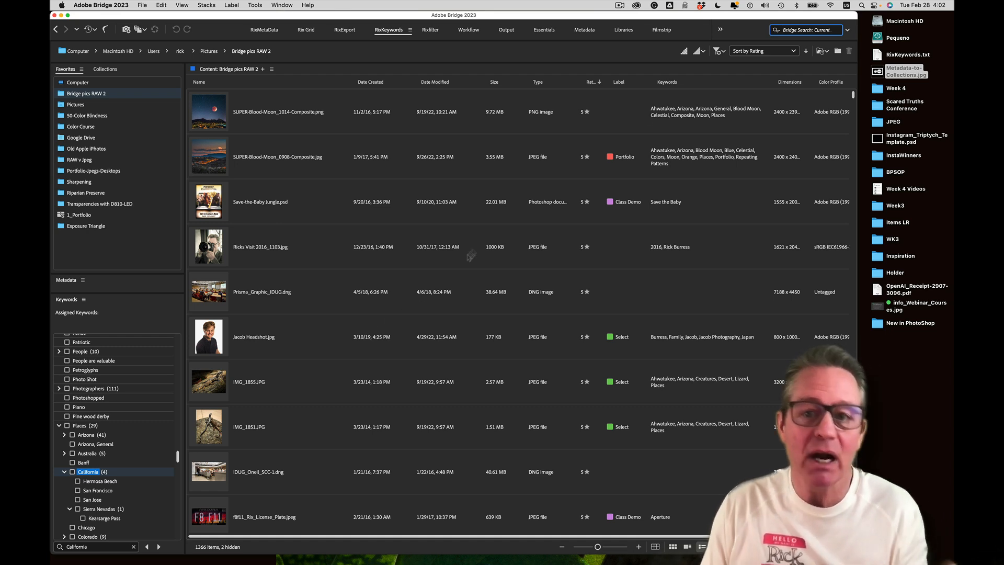
{"action": "left_click", "coordinate": [805, 30]}
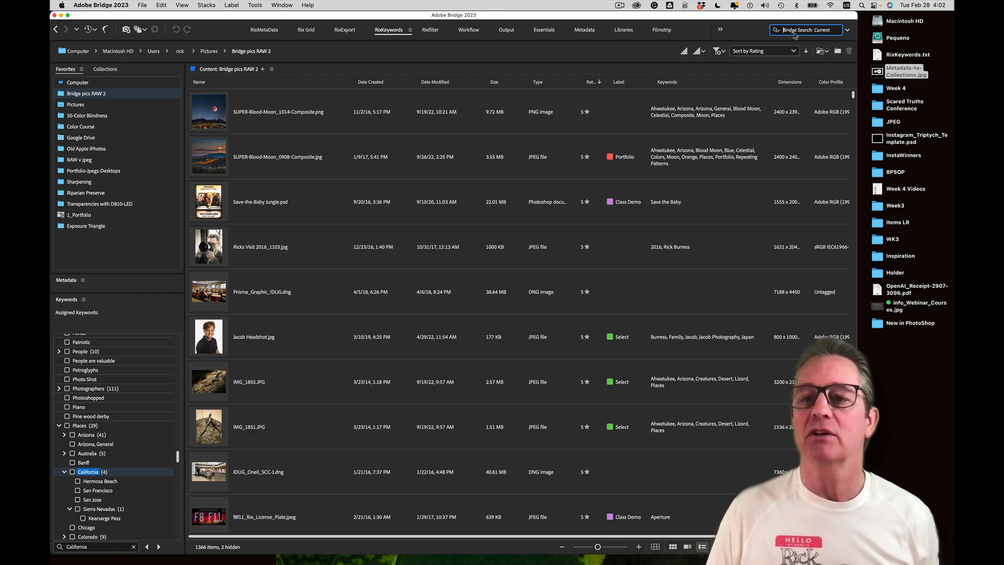
{"action": "left_click", "coordinate": [811, 30]}
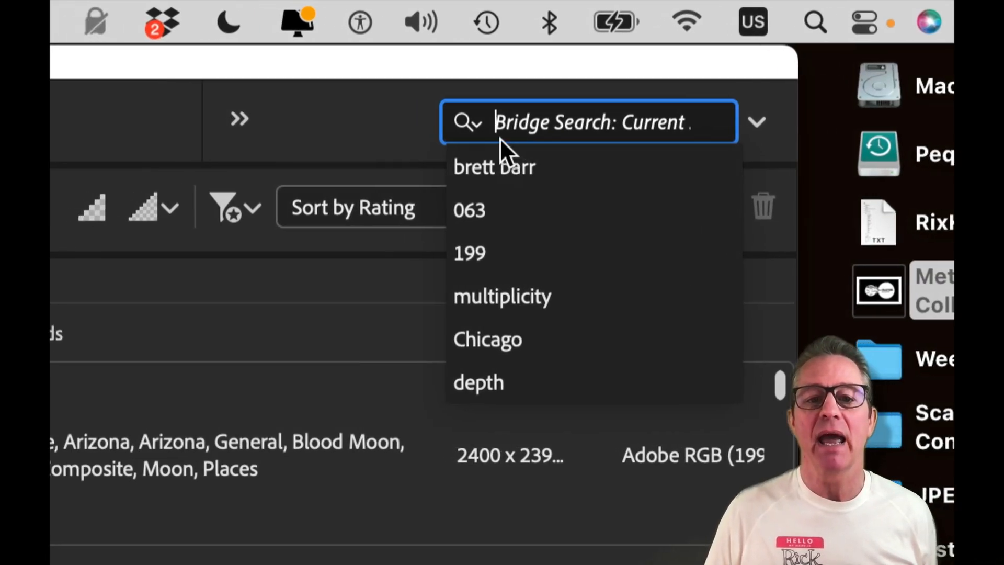
{"action": "left_click", "coordinate": [506, 122]}
{"action": "left_click", "coordinate": [506, 122]}
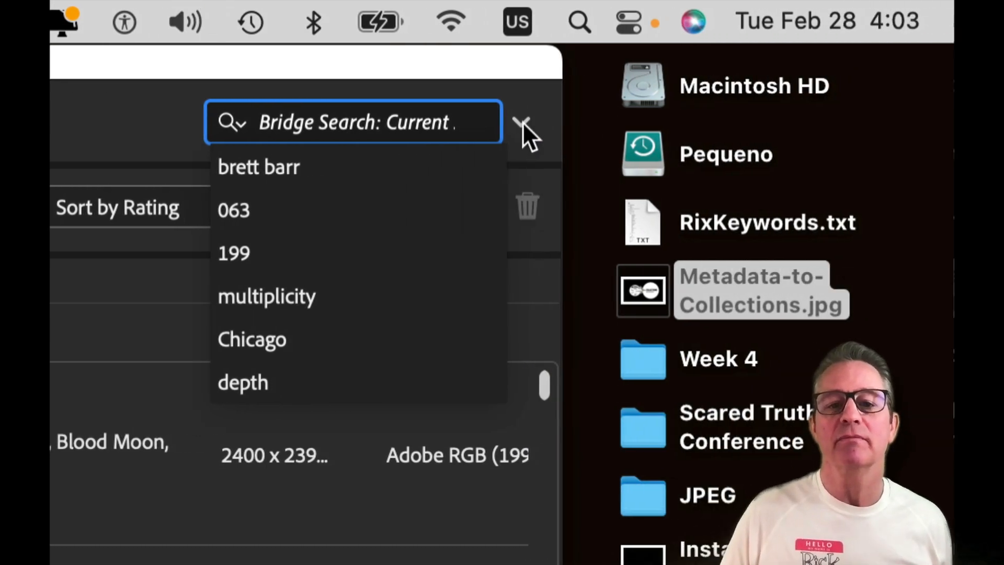
Set the Quick Search scope to Bridge Search: Current Folder
{"action": "left_click", "coordinate": [536, 122]}
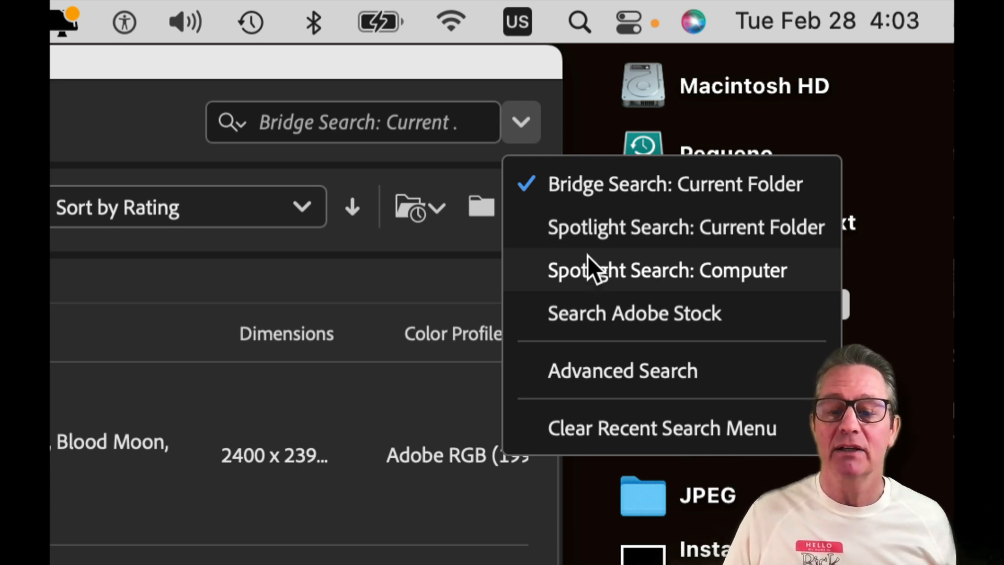
{"action": "left_click", "coordinate": [578, 195]}
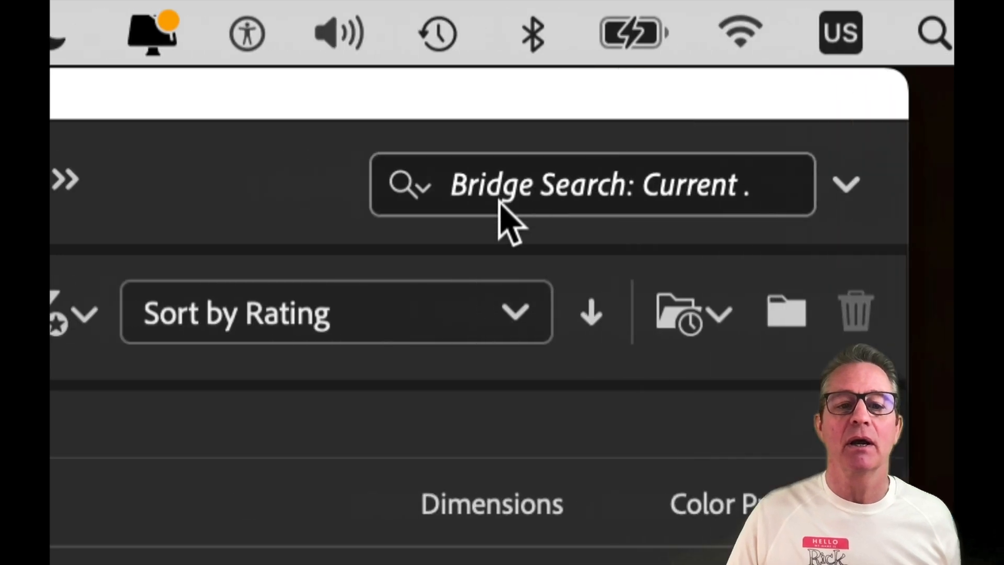
{"action": "left_click", "coordinate": [424, 191]}
{"action": "left_click", "coordinate": [500, 191]}
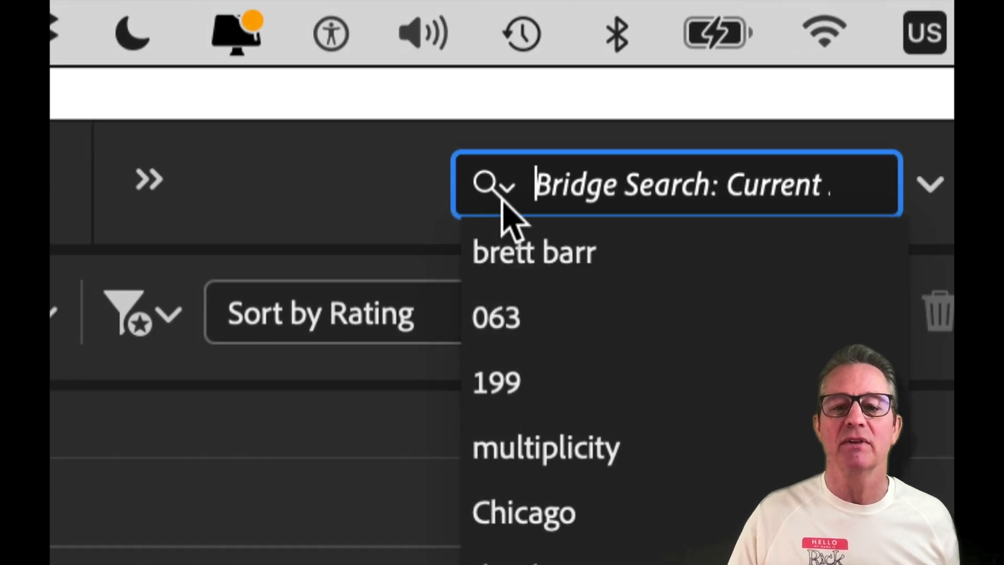
{"action": "left_click", "coordinate": [401, 187]}
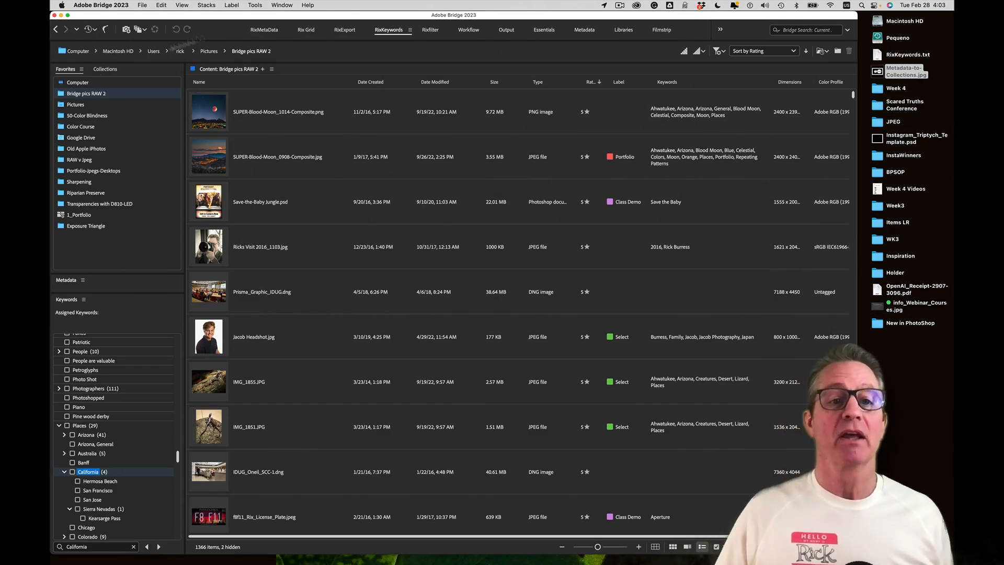
{"action": "left_click", "coordinate": [285, 5]}
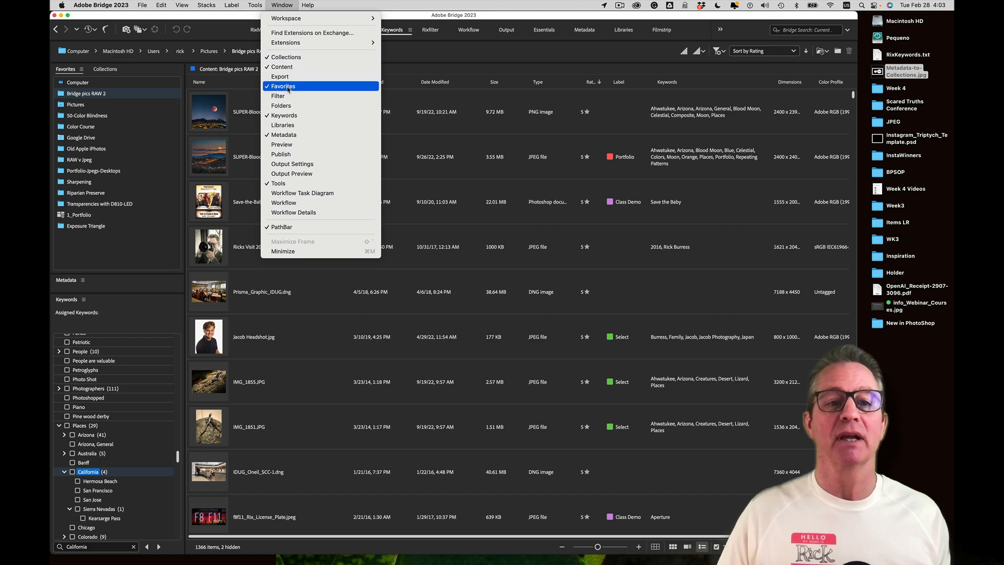
{"action": "left_click", "coordinate": [54, 95]}
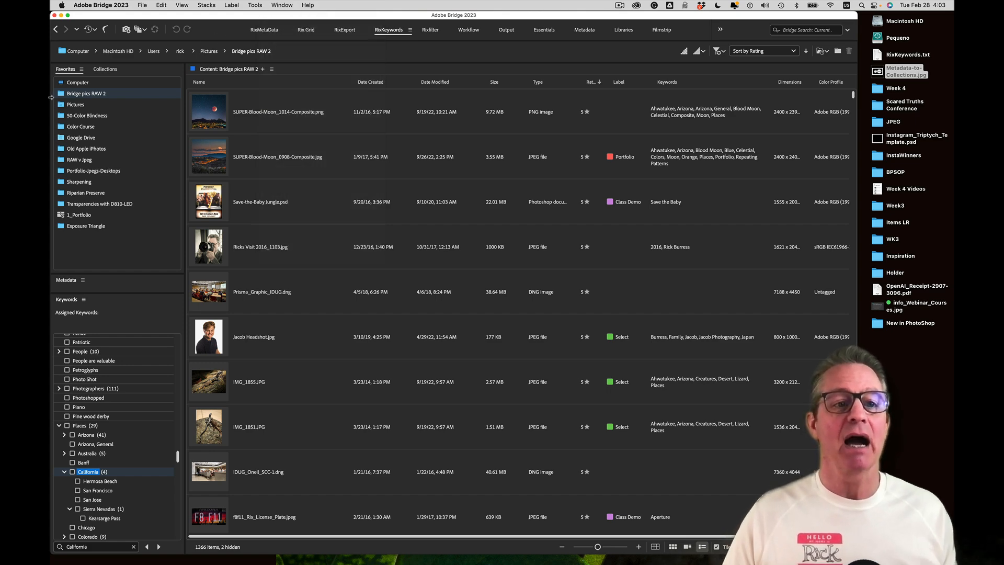
{"action": "left_click", "coordinate": [66, 96]}
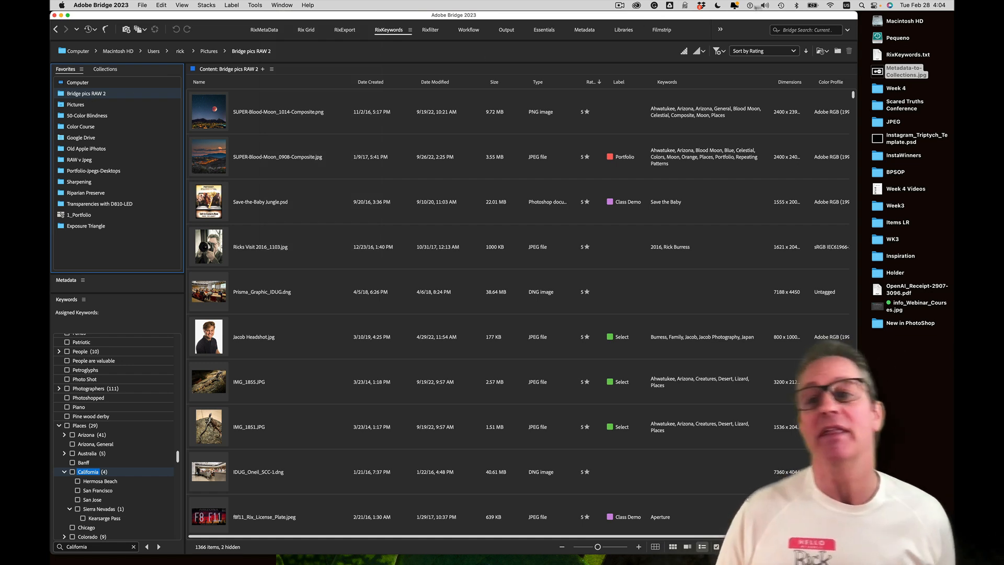
{"action": "left_click", "coordinate": [792, 29]}
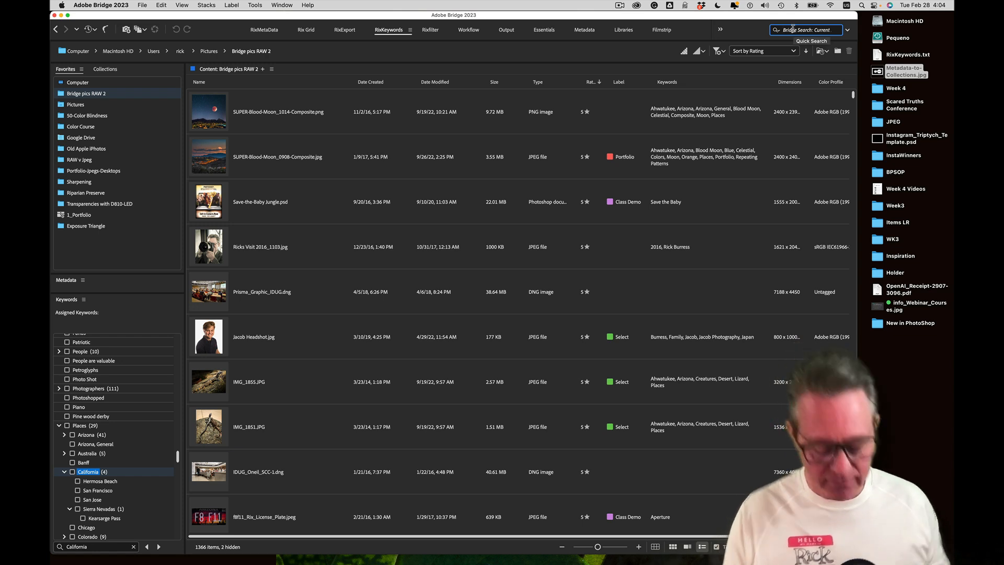
{"action": "type", "text": "Sier"}
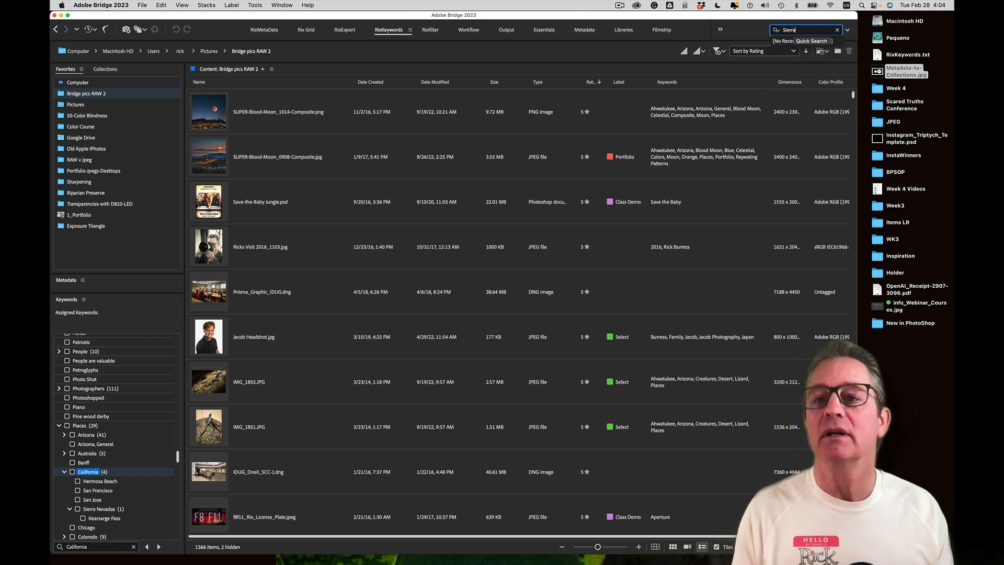
{"action": "type", "text": "ra"}
{"action": "key", "text": "Return"}
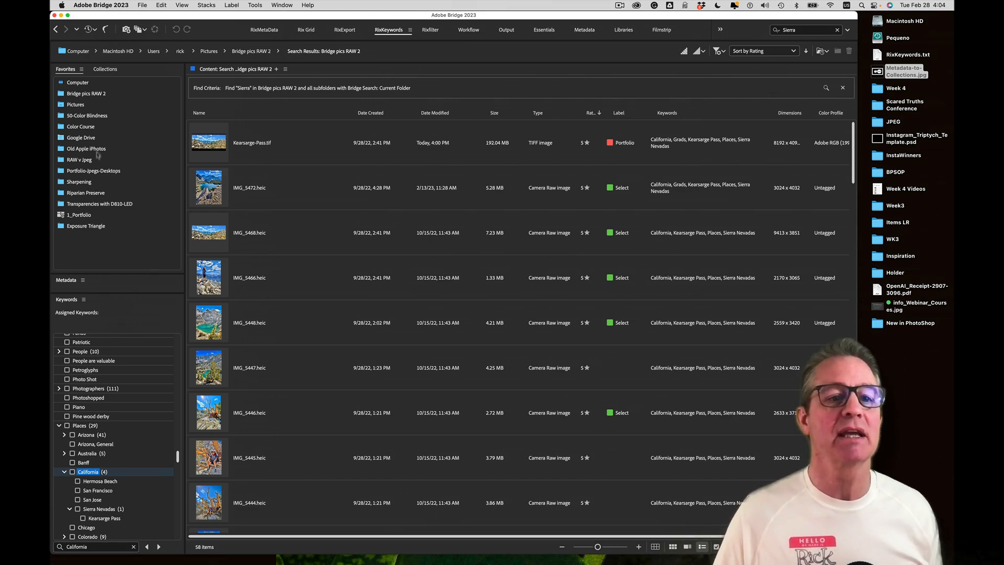
{"action": "left_click", "coordinate": [86, 93]}
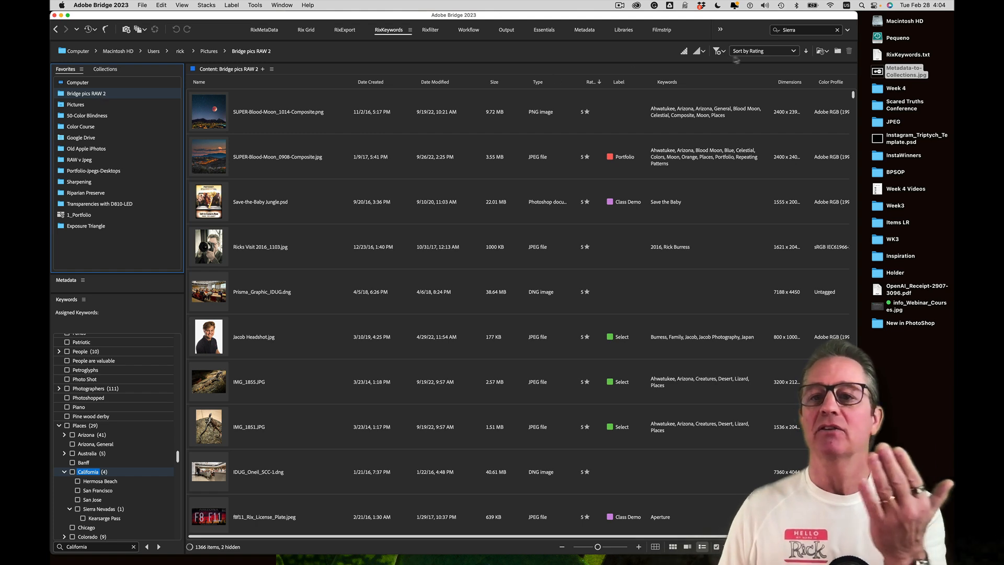
{"action": "left_click", "coordinate": [801, 31]}
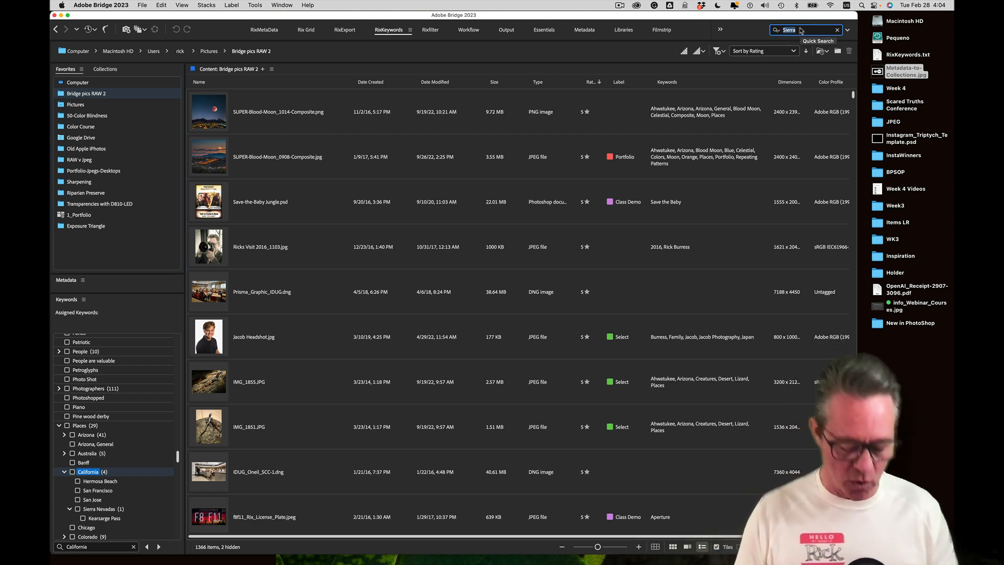
{"action": "type", "text": "Horse"}
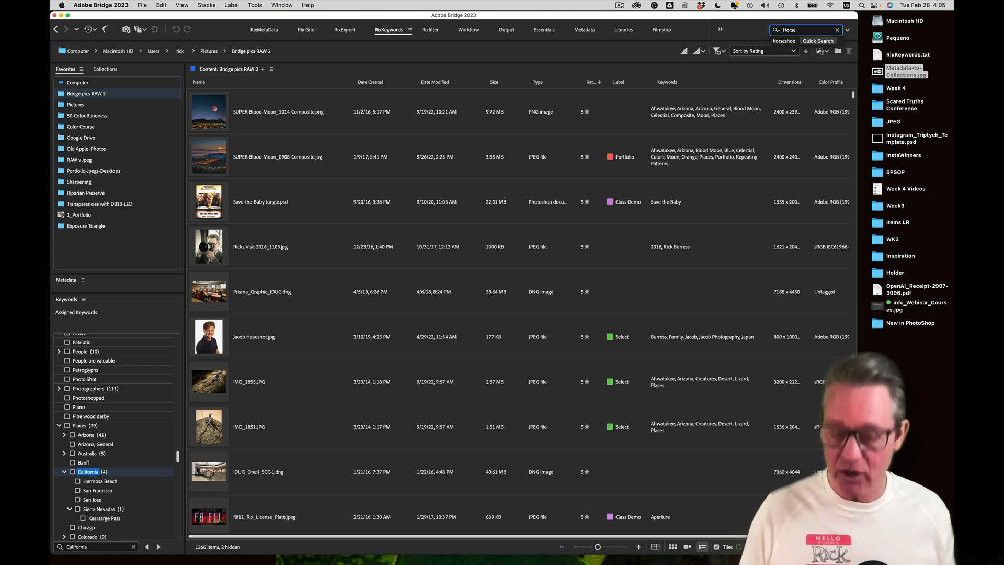
{"action": "key", "text": "Return"}
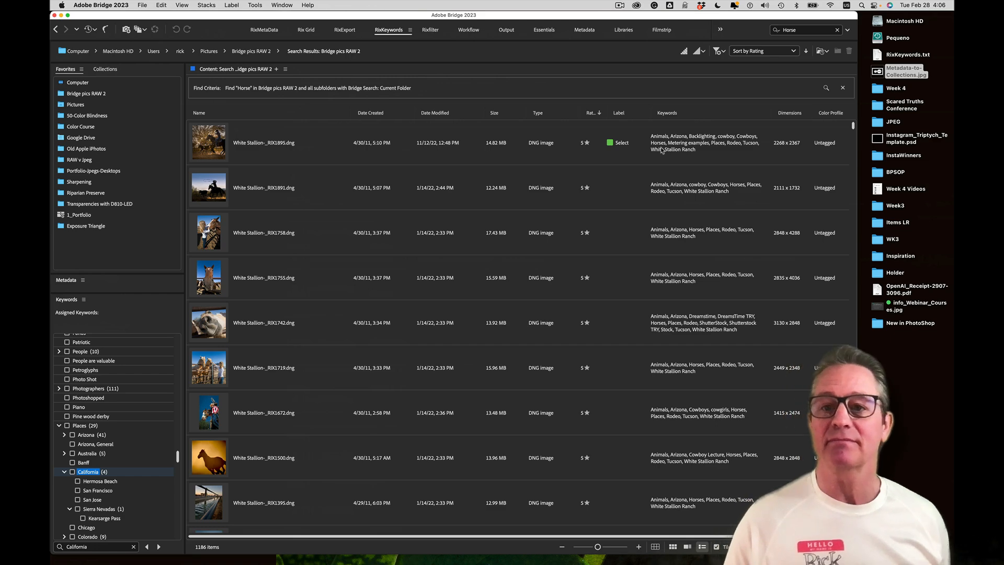
{"action": "left_click", "coordinate": [117, 97]}
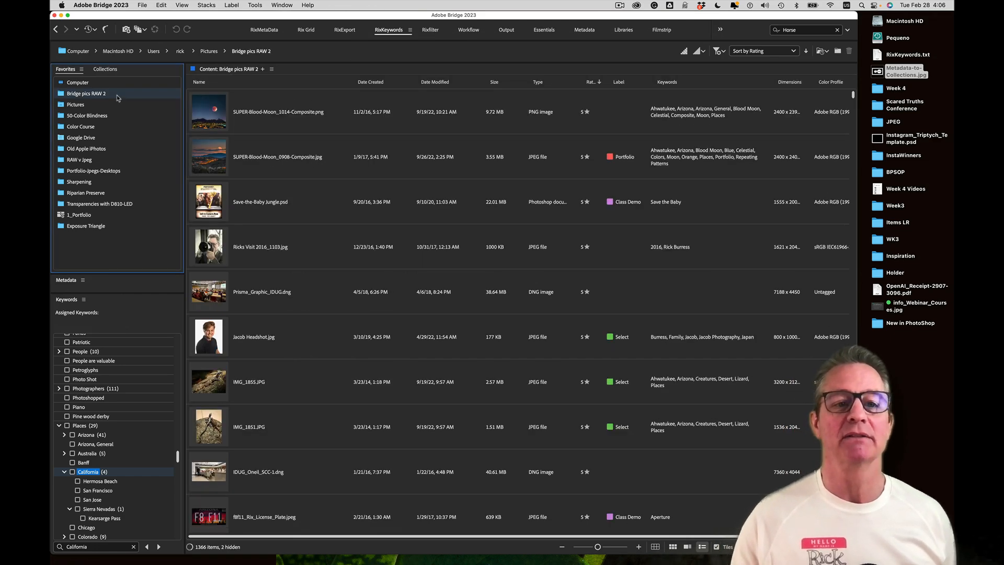
{"action": "left_click", "coordinate": [814, 31]}
{"action": "type", "text": "por"}
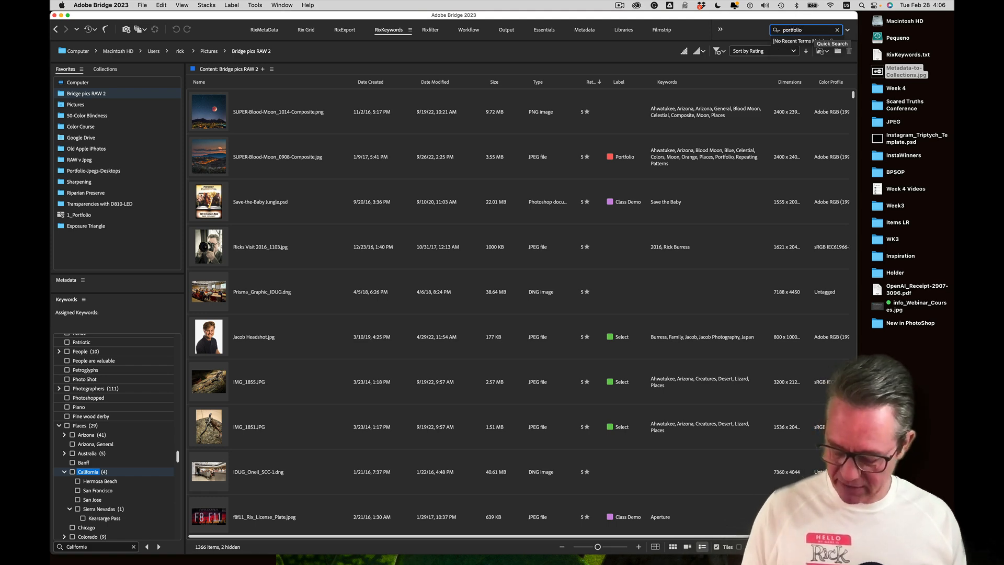
{"action": "type", "text": "tfolio"}
{"action": "key", "text": "Return"}
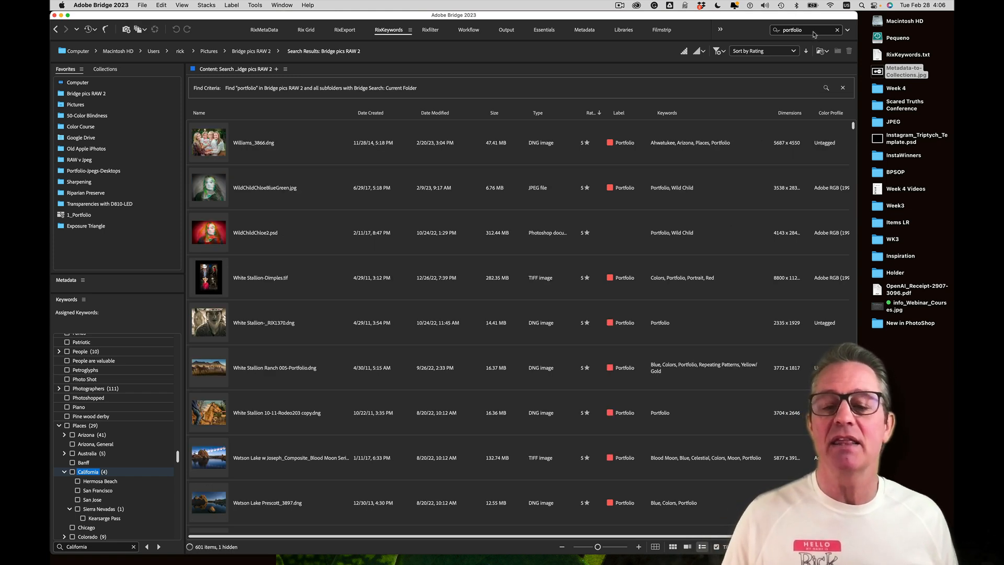
{"action": "left_click", "coordinate": [231, 5]}
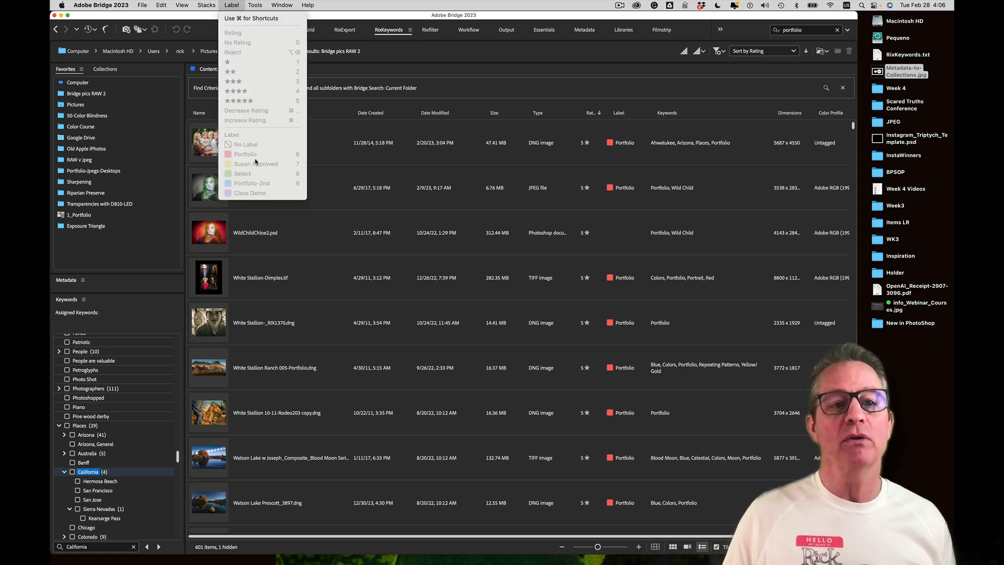
{"action": "left_click", "coordinate": [231, 5]}
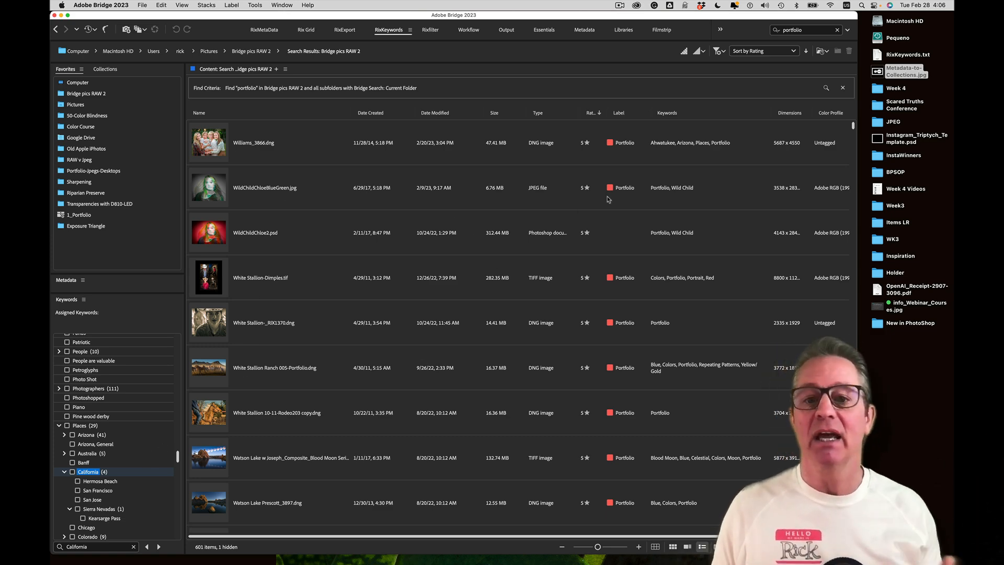
{"action": "scroll", "coordinate": [584, 230], "scroll_direction": "down", "scroll_amount": 10}
{"action": "scroll", "coordinate": [584, 230], "scroll_direction": "down", "scroll_amount": 10}
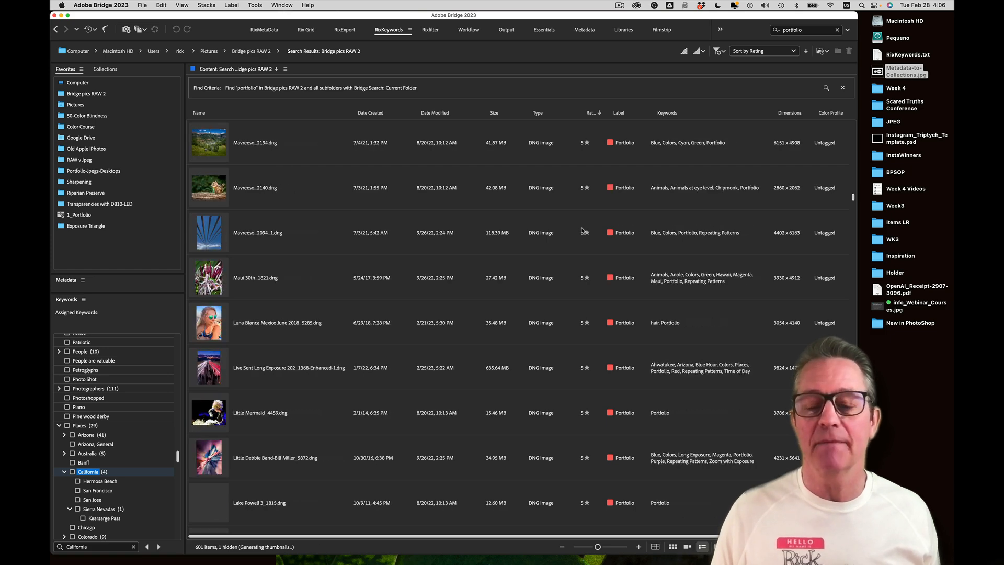
{"action": "scroll", "coordinate": [584, 230], "scroll_direction": "up", "scroll_amount": 20}
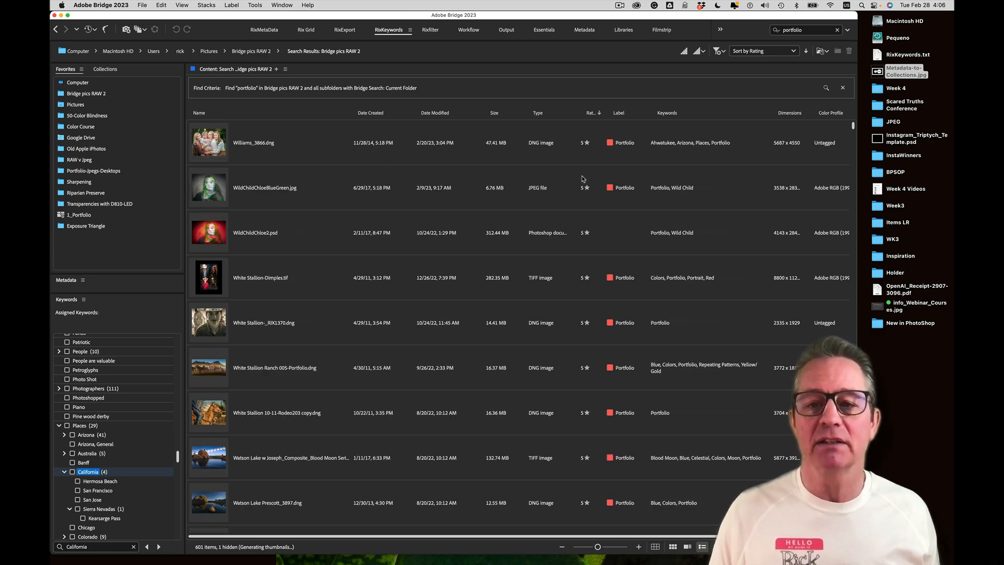
{"action": "left_click", "coordinate": [84, 101]}
{"action": "left_click", "coordinate": [83, 94]}
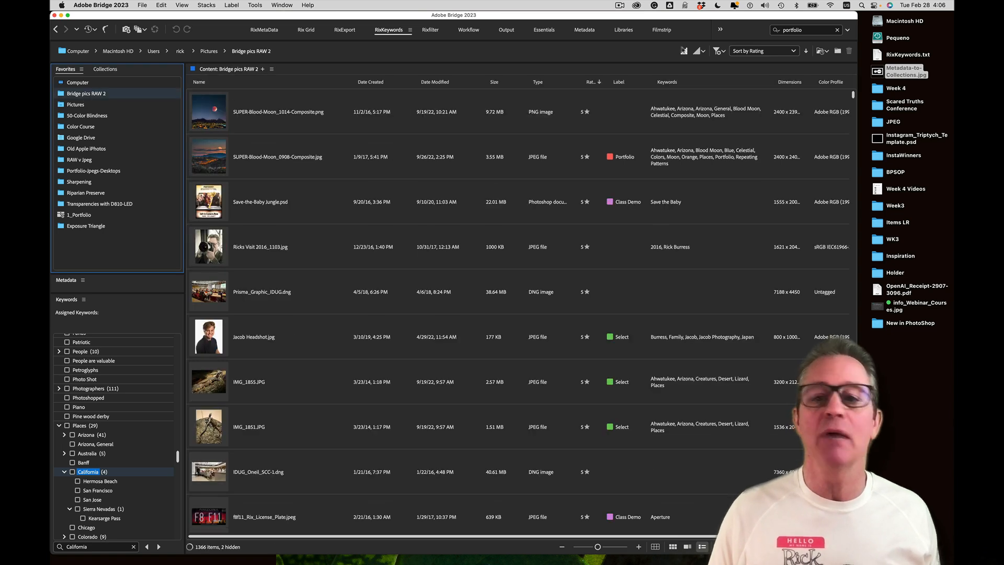
Run a Quick Search for 'wedding' across Bridge pics RAW 2 and subfolders, fixing a typo
{"action": "left_click", "coordinate": [819, 32]}
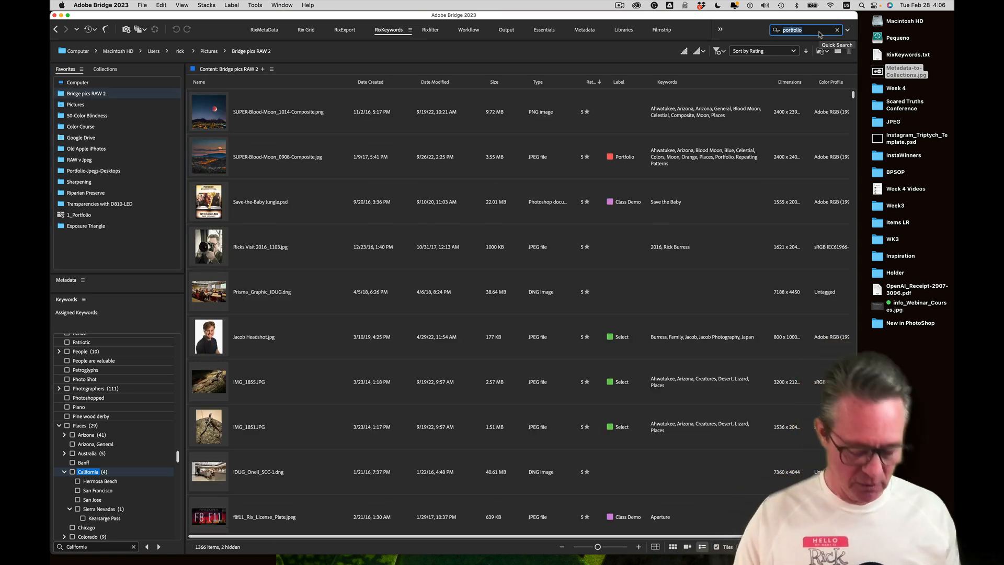
{"action": "type", "text": "we"}
{"action": "type", "text": "iong"}
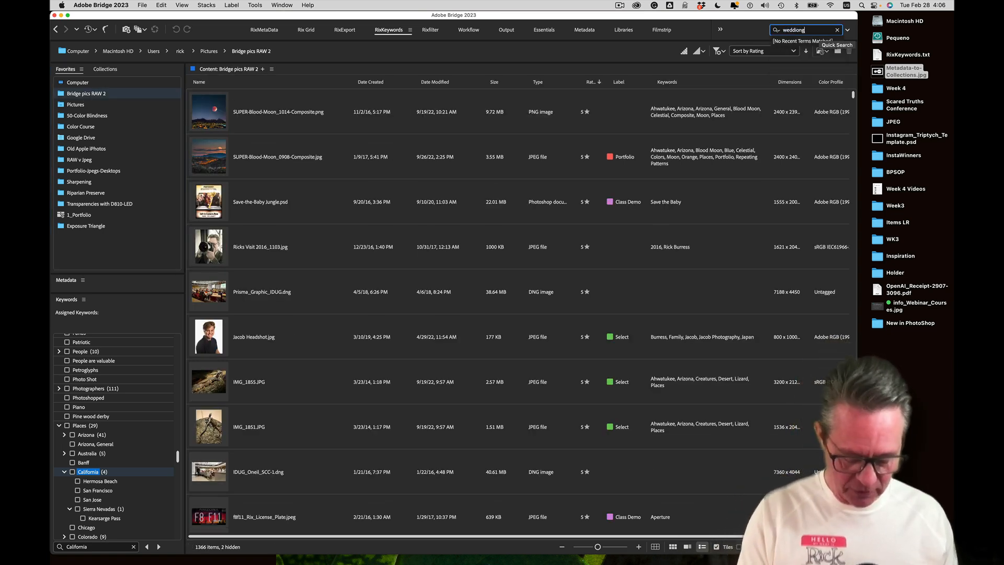
{"action": "key", "text": "BackSpace"}
{"action": "key", "text": "BackSpace"}
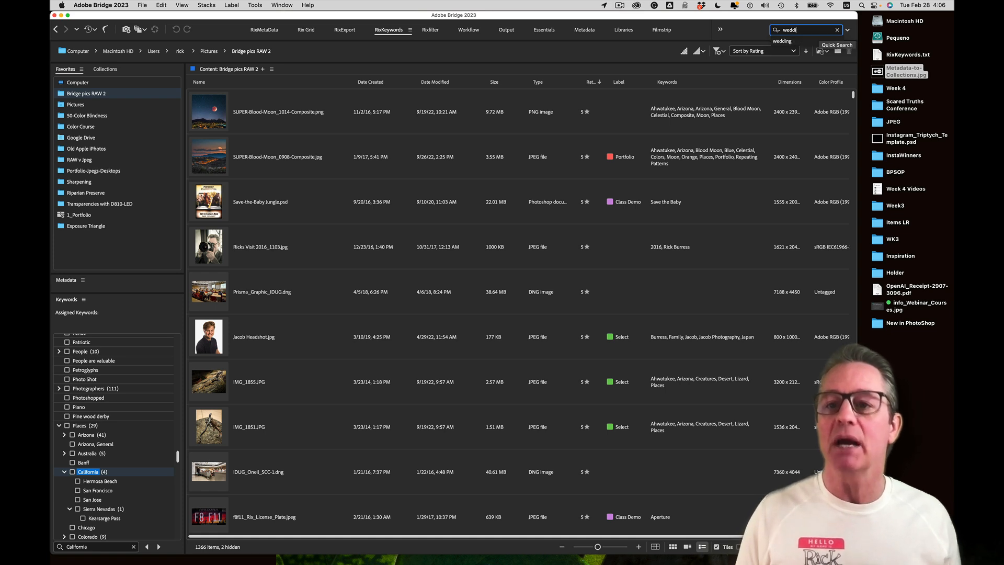
{"action": "type", "text": "ing"}
{"action": "key", "text": "Return"}
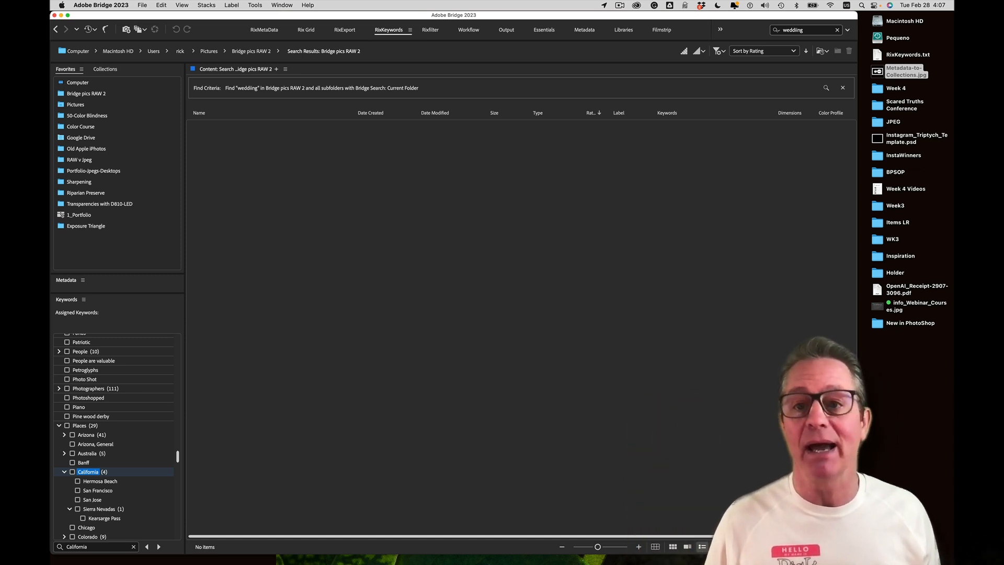
{"action": "left_click", "coordinate": [102, 94]}
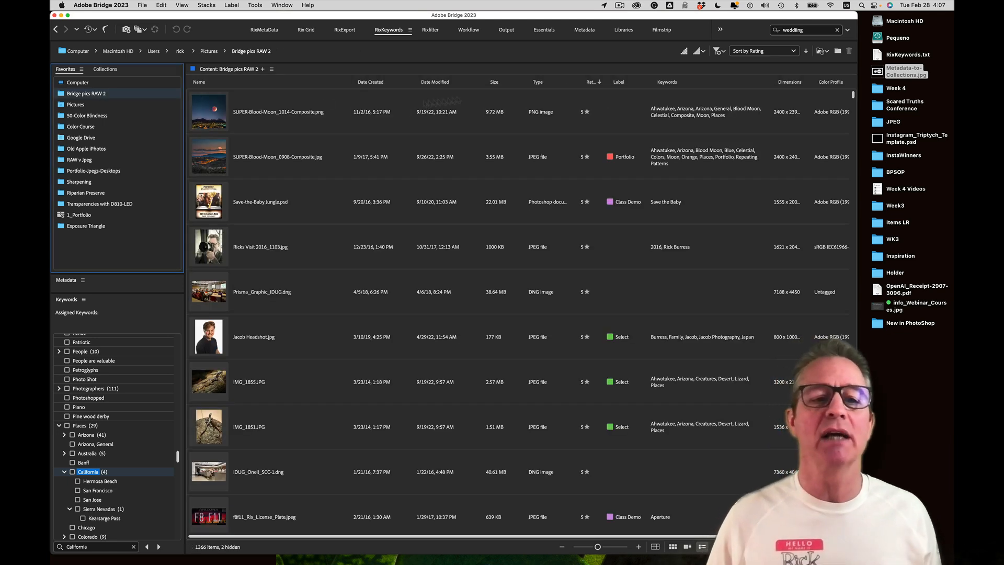
{"action": "left_click", "coordinate": [795, 32]}
{"action": "key", "text": "BackSpace"}
{"action": "left_click", "coordinate": [797, 42]}
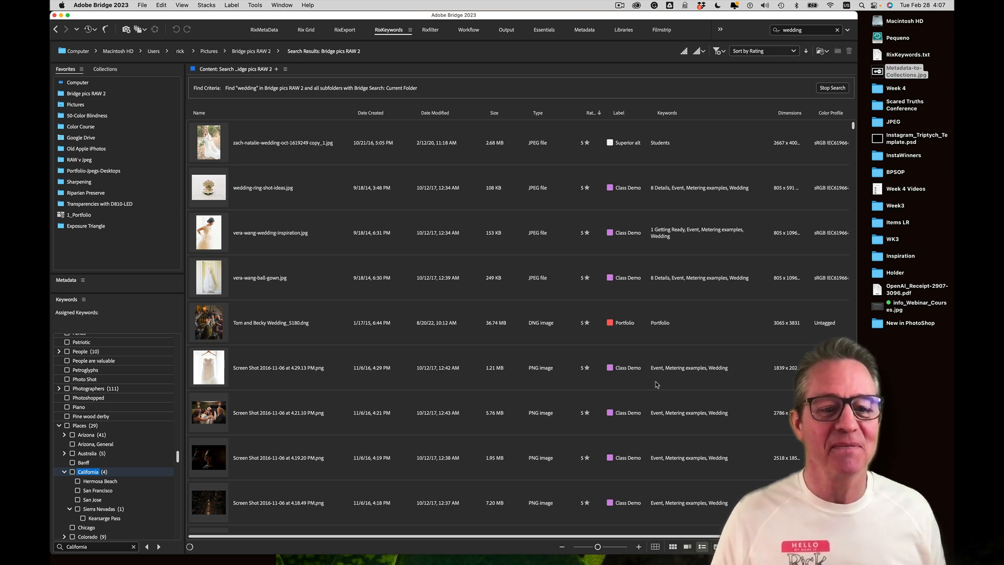
Clear the California keyword filter and collapse Favorites to enlarge the keyword list
{"action": "left_click", "coordinate": [134, 547]}
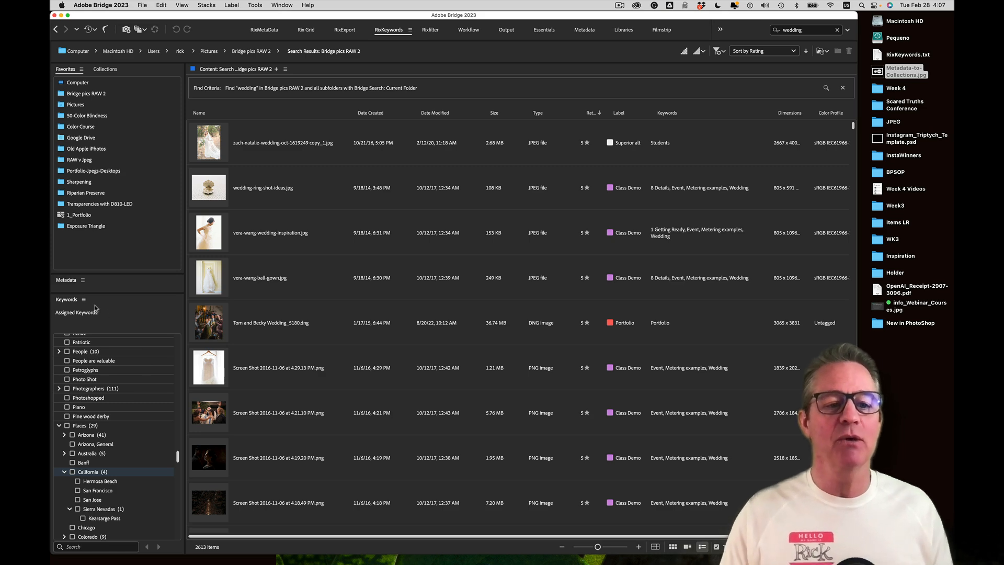
{"action": "left_click_drag", "start_coordinate": [94, 290], "coordinate": [108, 73]}
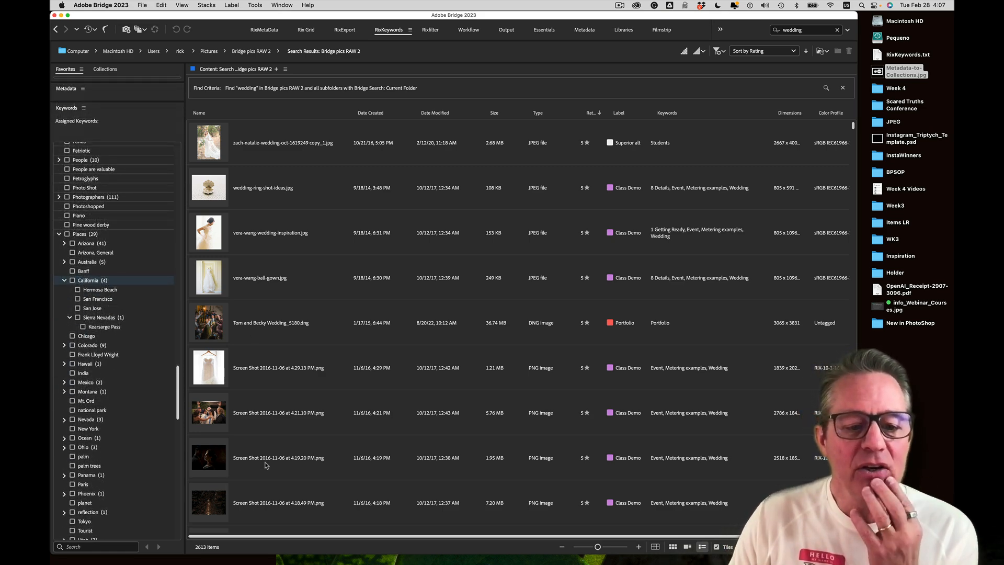
{"action": "left_click", "coordinate": [246, 429]}
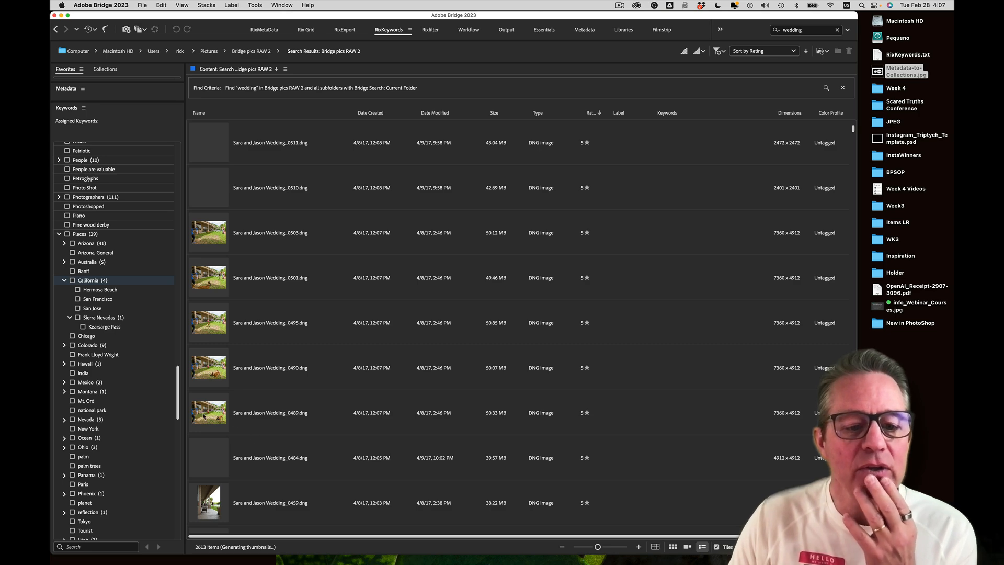
{"action": "left_click", "coordinate": [209, 469]}
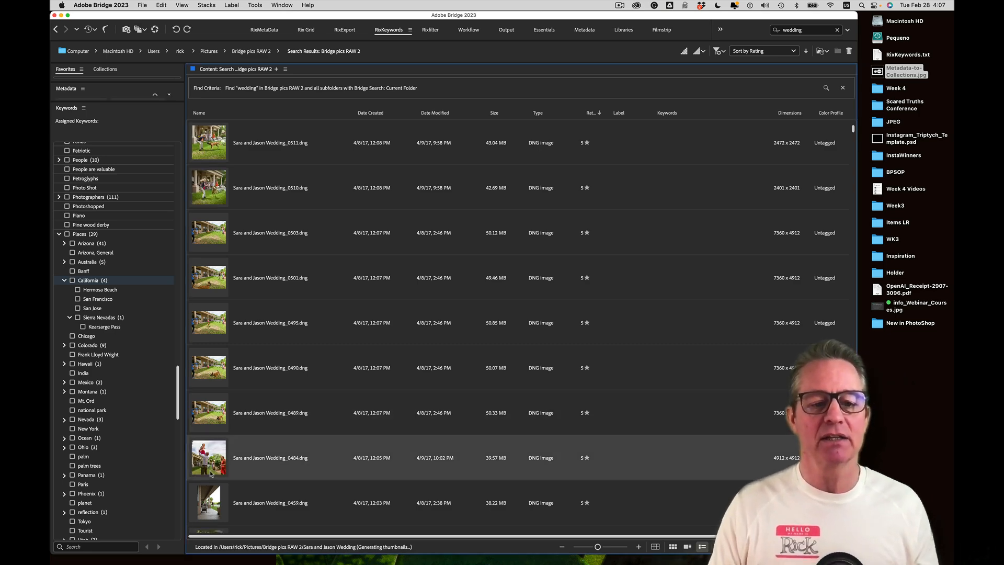
{"action": "key", "text": "space"}
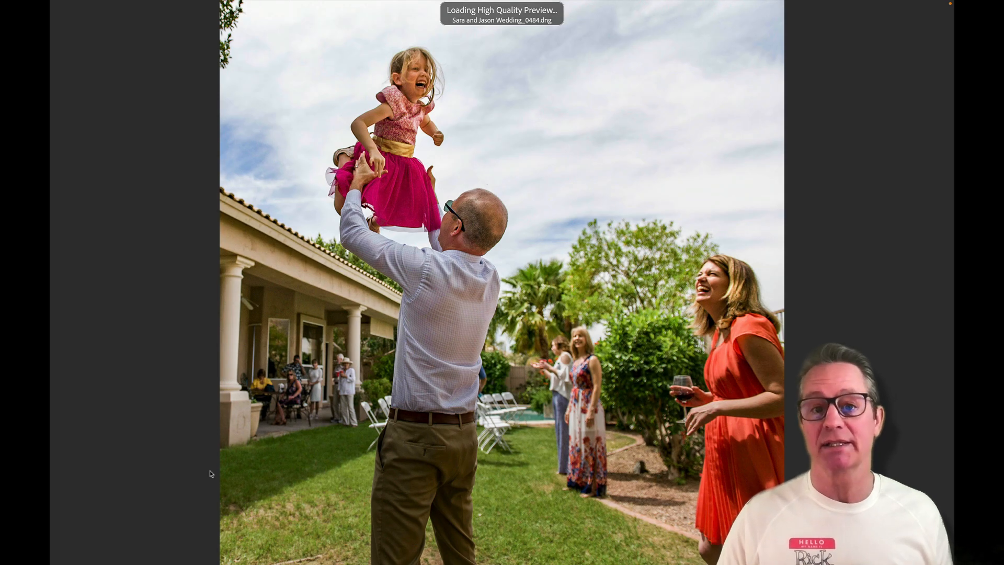
{"action": "key", "text": "space"}
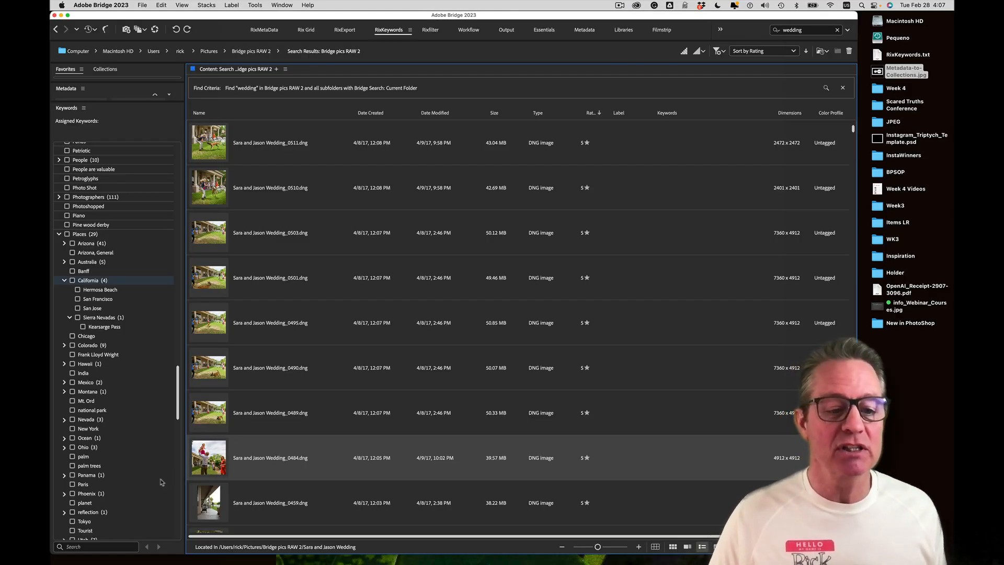
{"action": "left_click", "coordinate": [94, 546]}
Create a new keyword named 'toss' in the Keywords panel
{"action": "type", "text": "toss"}
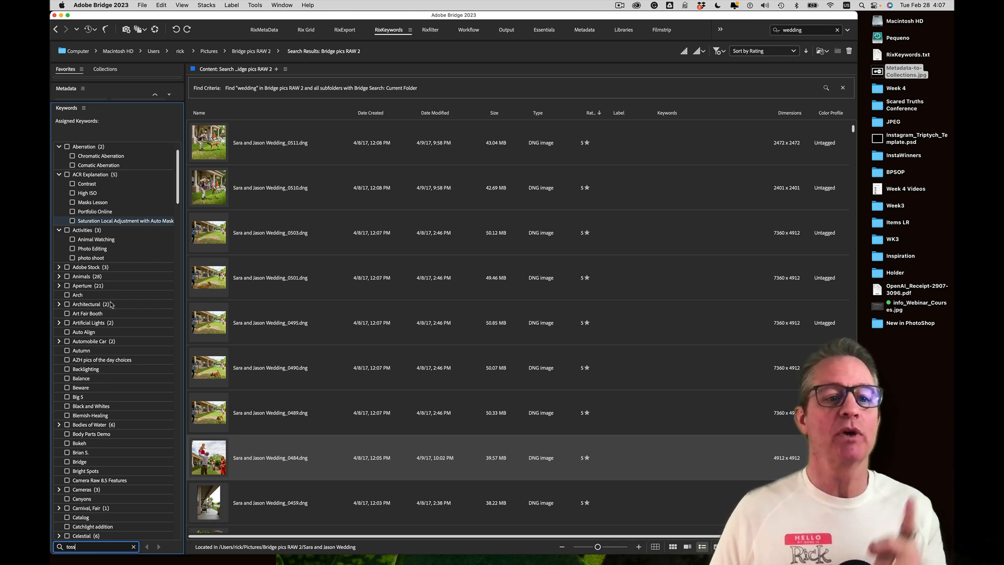
{"action": "left_click", "coordinate": [83, 109]}
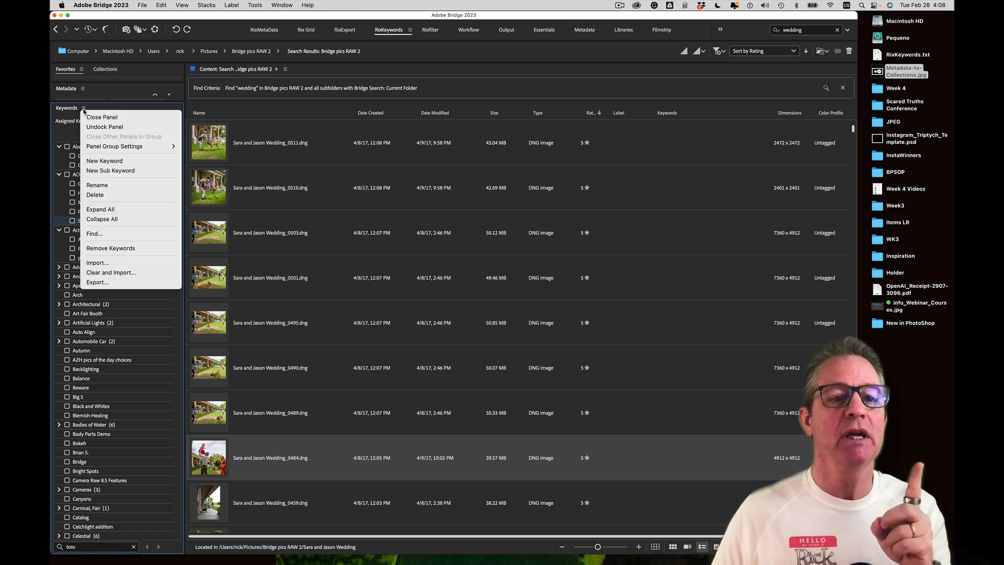
{"action": "left_click", "coordinate": [103, 161]}
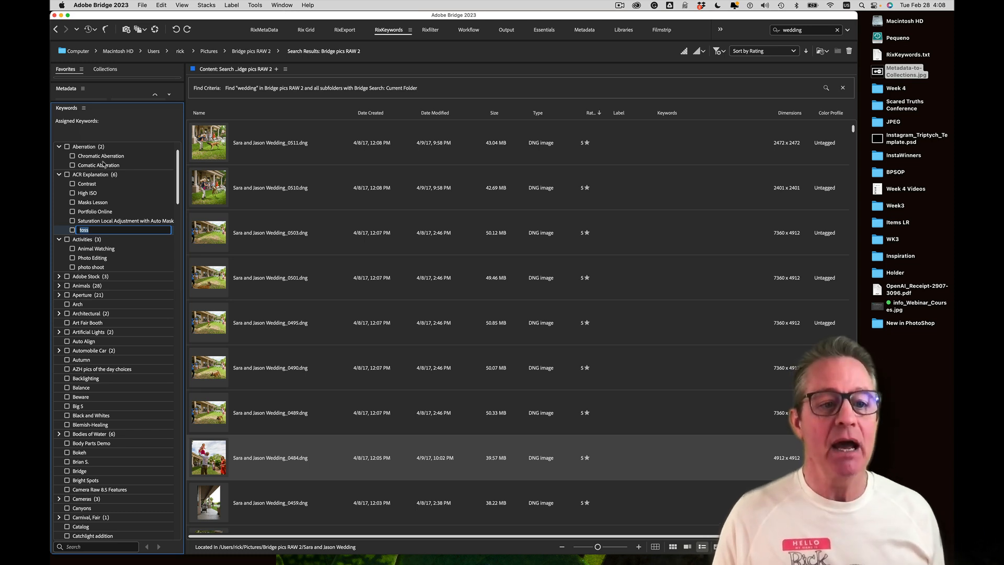
{"action": "left_click", "coordinate": [86, 178]}
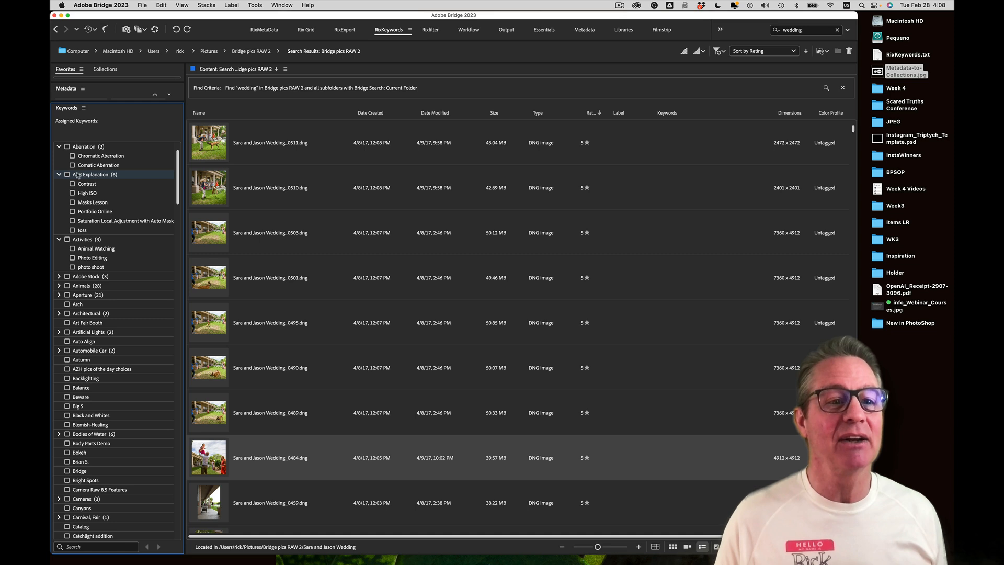
Drag 'toss' under High ISO in the ACR Explanation group
{"action": "left_click", "coordinate": [94, 231]}
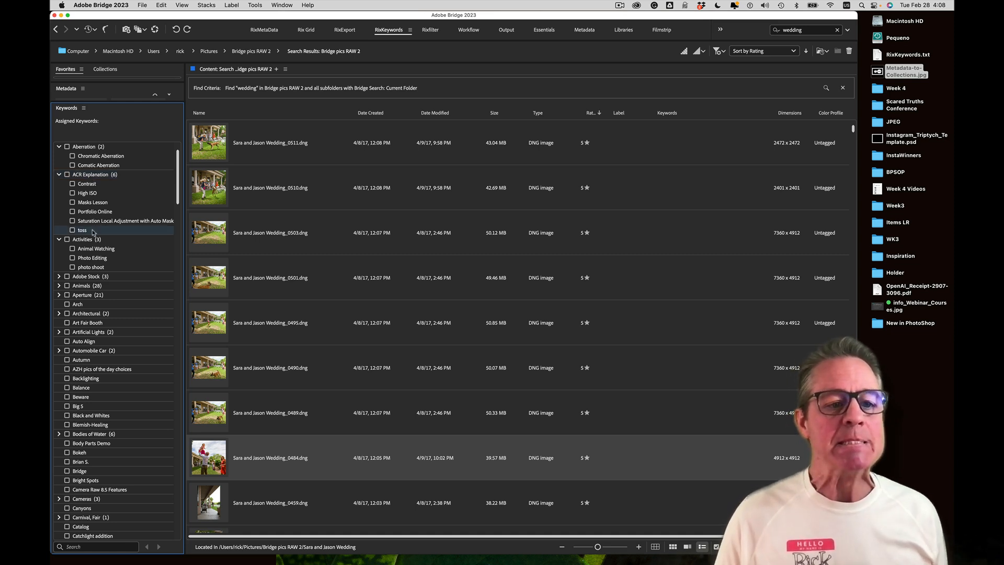
{"action": "left_click_drag", "start_coordinate": [93, 233], "coordinate": [78, 144]}
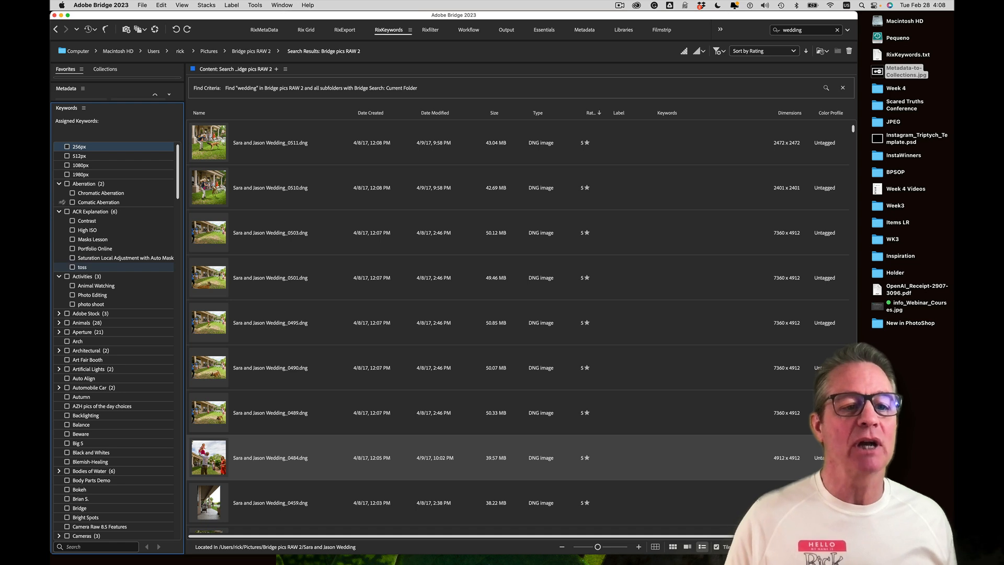
{"action": "left_click_drag", "start_coordinate": [85, 268], "coordinate": [146, 212]}
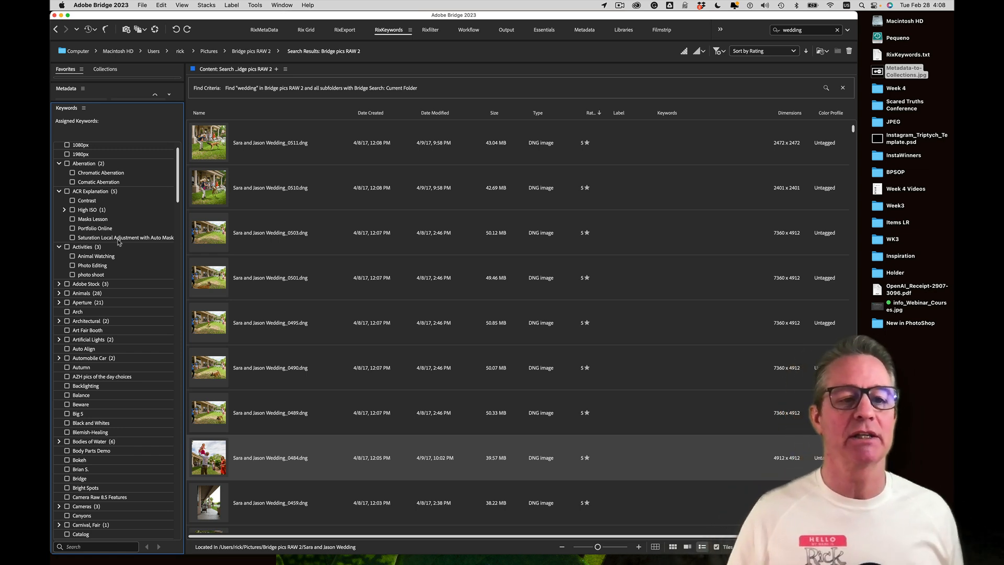
{"action": "scroll", "coordinate": [119, 242], "scroll_direction": "up", "scroll_amount": 2}
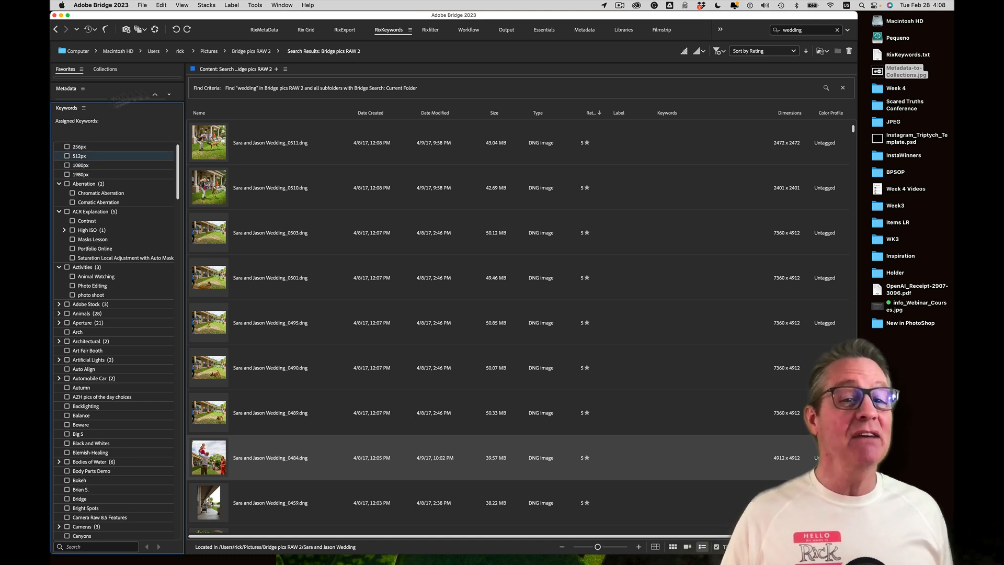
{"action": "left_click", "coordinate": [282, 5]}
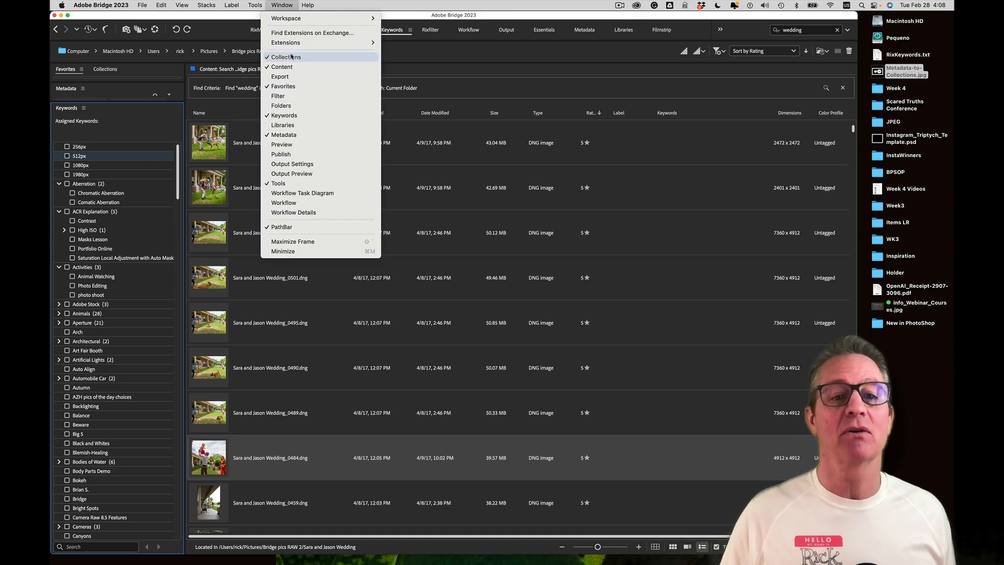
{"action": "left_click", "coordinate": [284, 115]}
{"action": "left_click", "coordinate": [282, 5]}
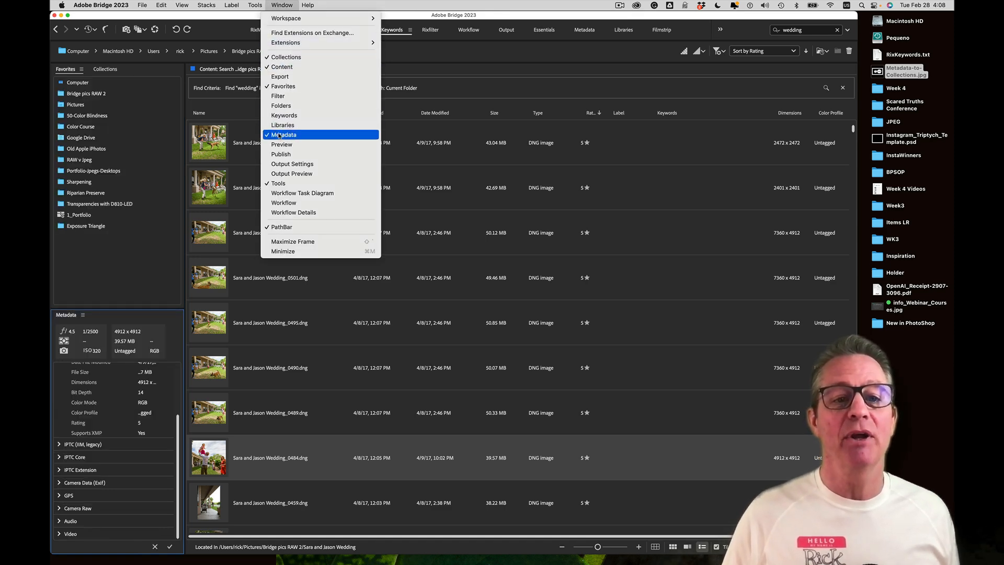
{"action": "left_click", "coordinate": [284, 115]}
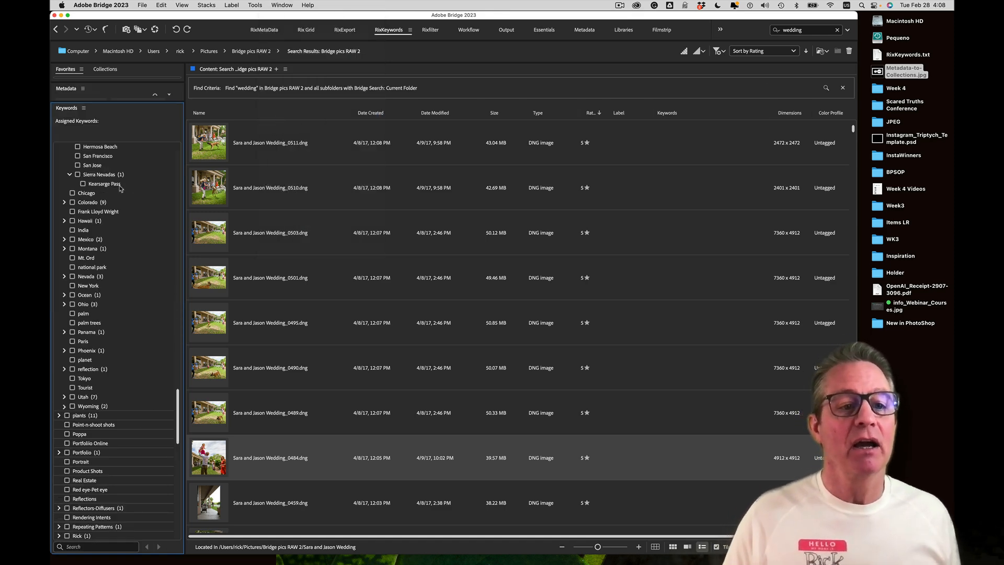
{"action": "scroll", "coordinate": [118, 196], "scroll_direction": "up", "scroll_amount": 15}
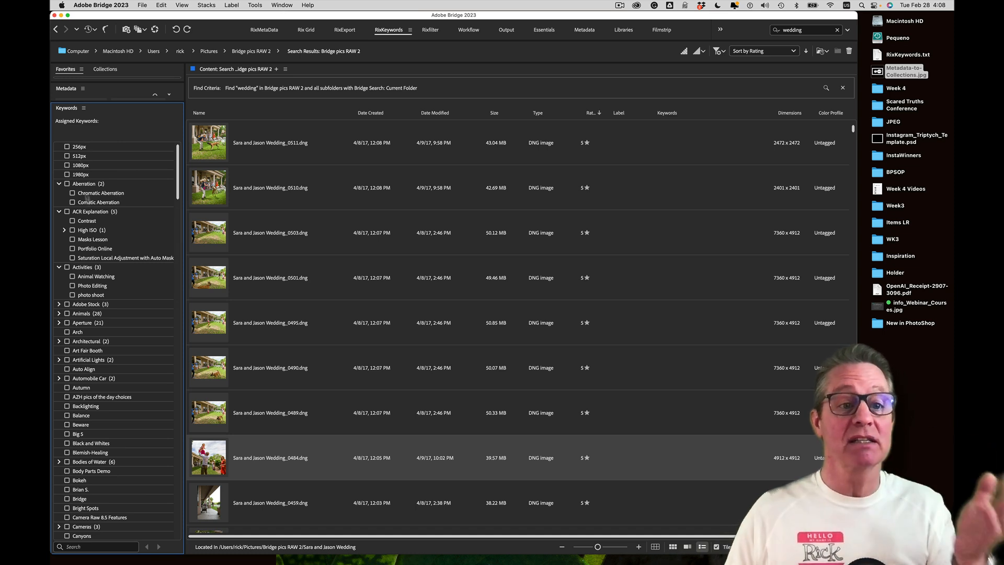
{"action": "left_click", "coordinate": [82, 549]}
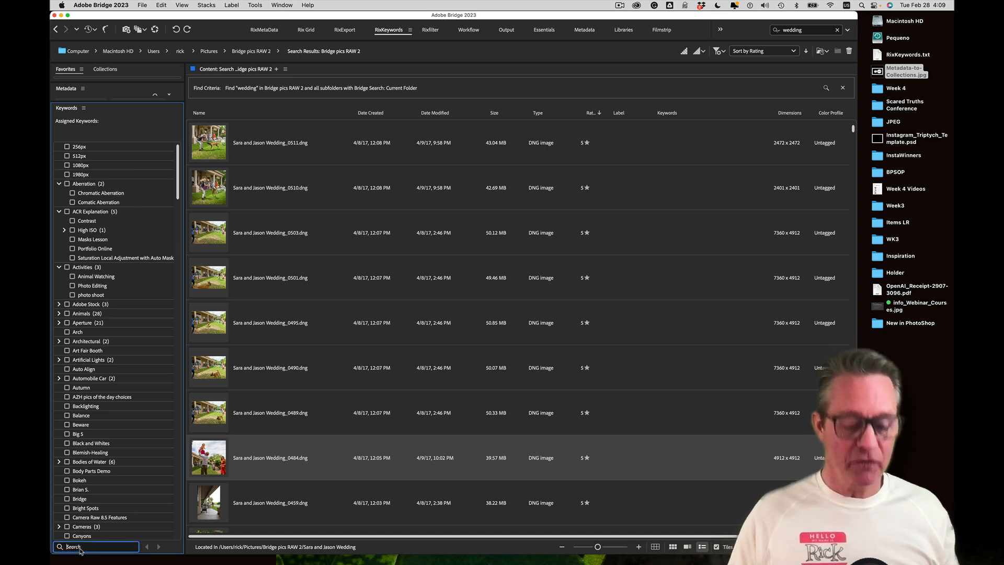
{"action": "type", "text": "ttreamill"}
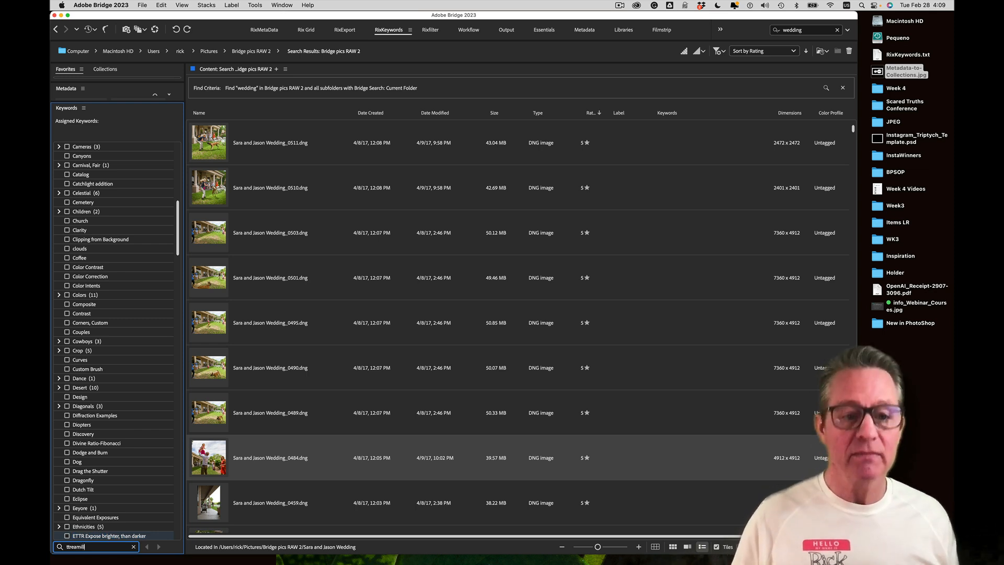
{"action": "left_click", "coordinate": [83, 108]}
{"action": "left_click", "coordinate": [88, 161]}
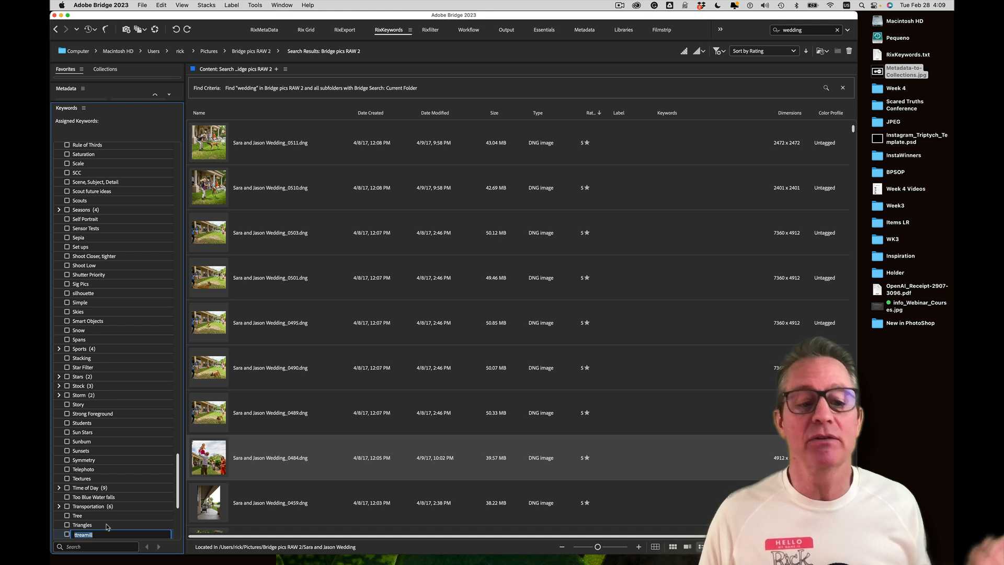
{"action": "key", "text": "Return"}
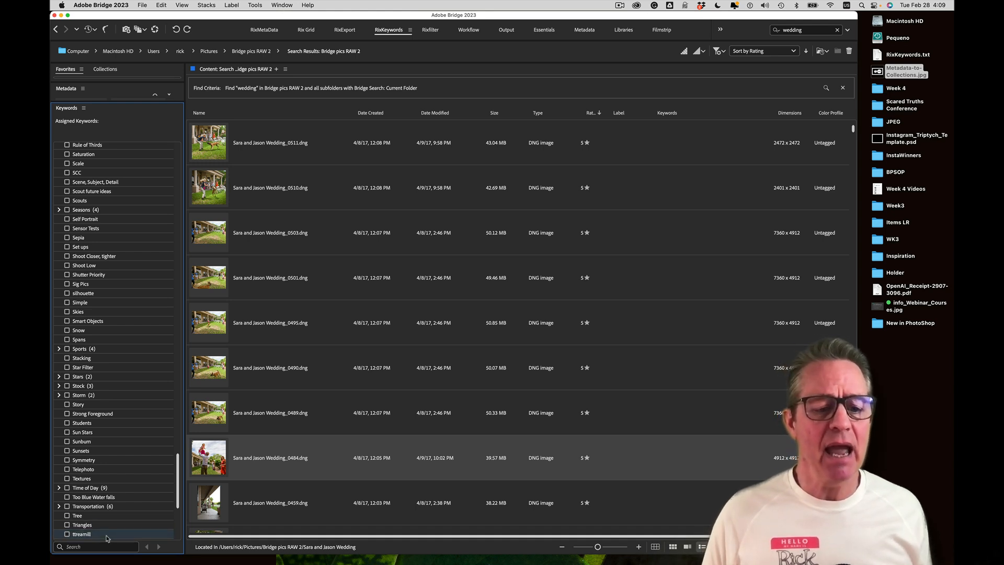
{"action": "left_click_drag", "start_coordinate": [177, 495], "coordinate": [180, 524]}
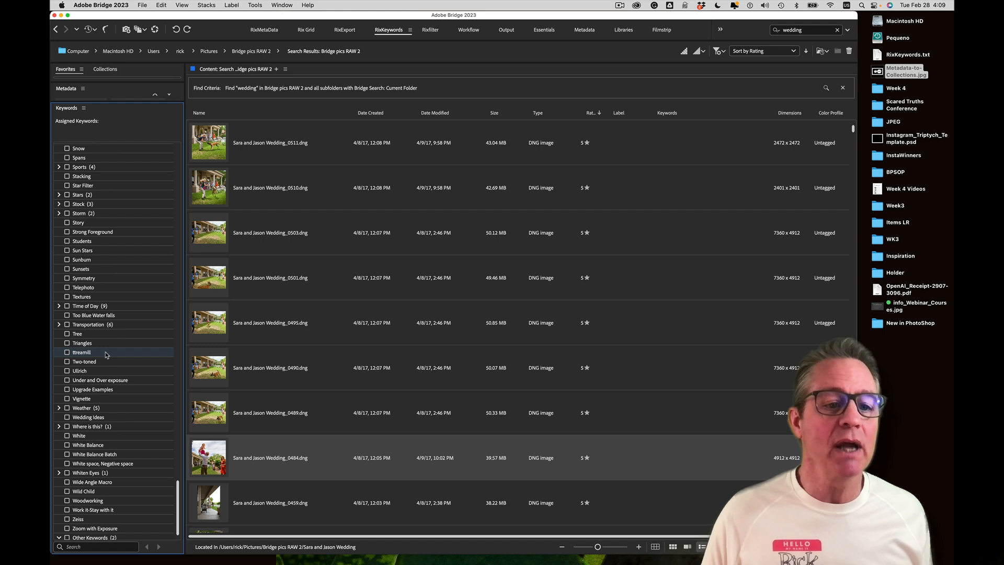
{"action": "right_click", "coordinate": [106, 355]}
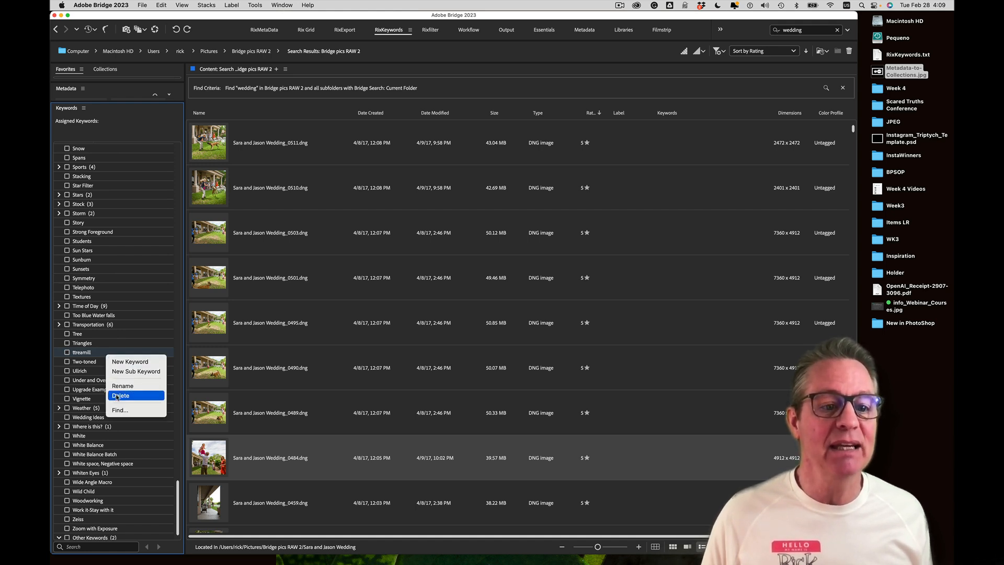
{"action": "left_click", "coordinate": [116, 396]}
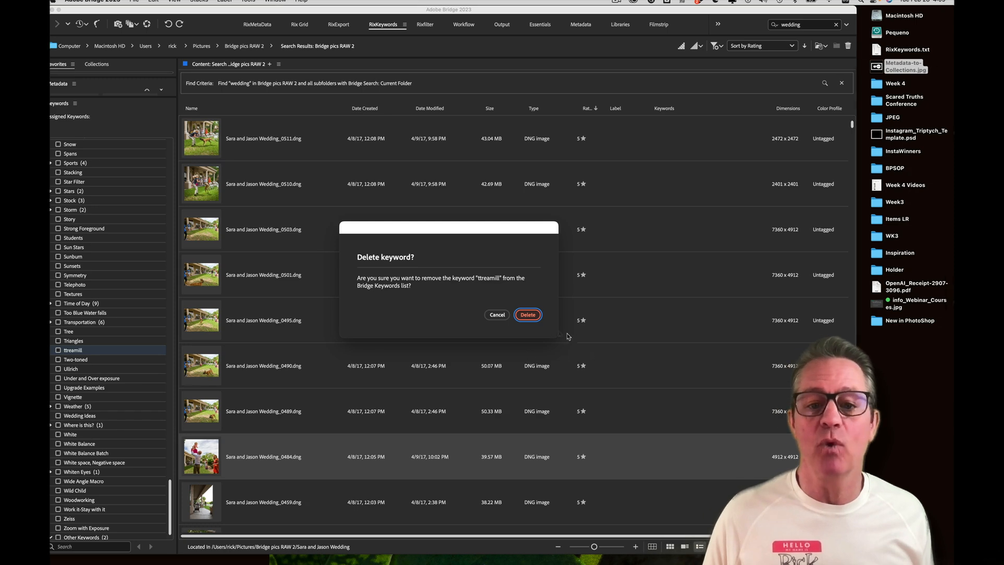
{"action": "left_click", "coordinate": [528, 315]}
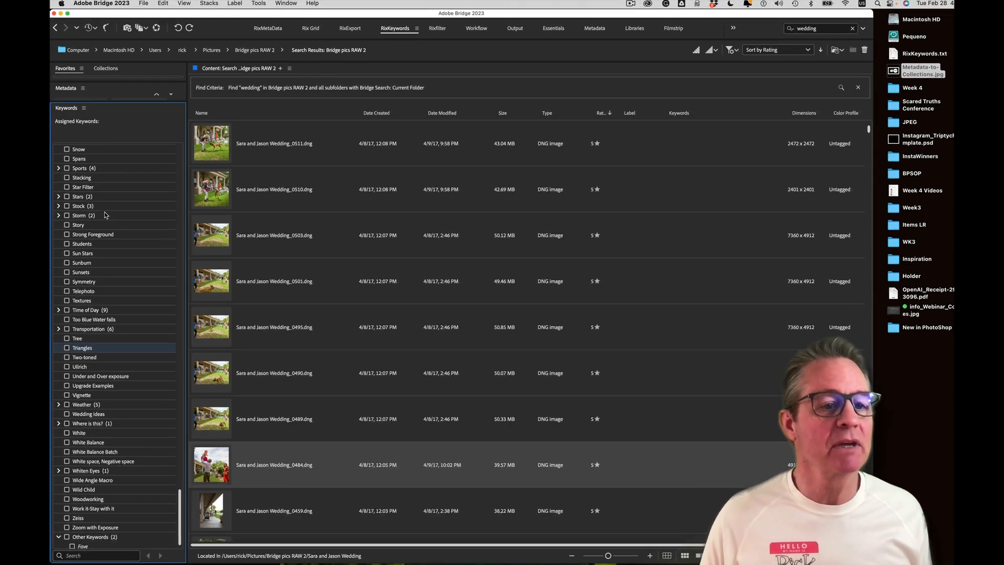
Search the keyword list for 'toss' and delete it, confirming the deletion
{"action": "left_click", "coordinate": [91, 547]}
{"action": "type", "text": "toss"}
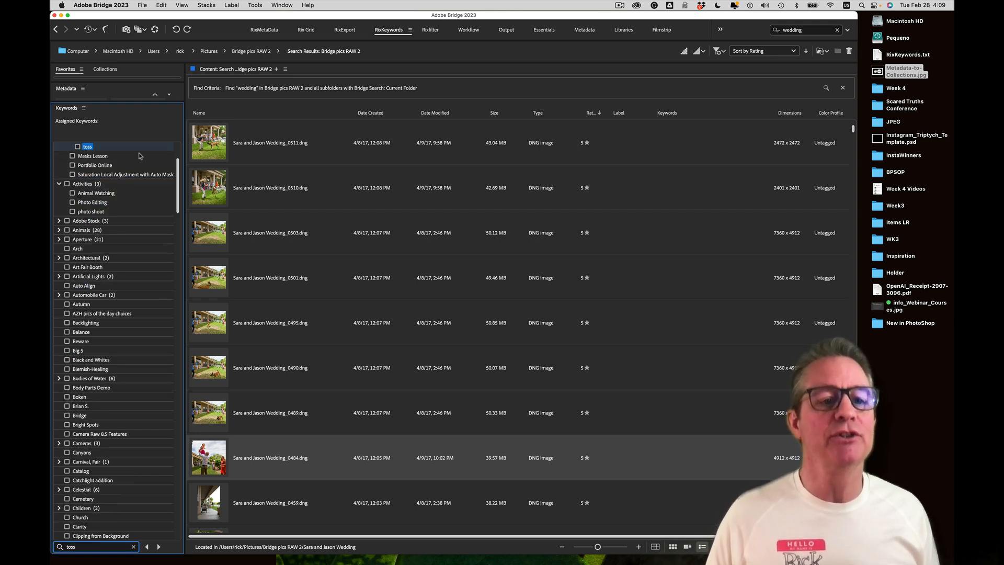
{"action": "scroll", "coordinate": [141, 155], "scroll_direction": "up", "scroll_amount": 2}
{"action": "right_click", "coordinate": [101, 194]}
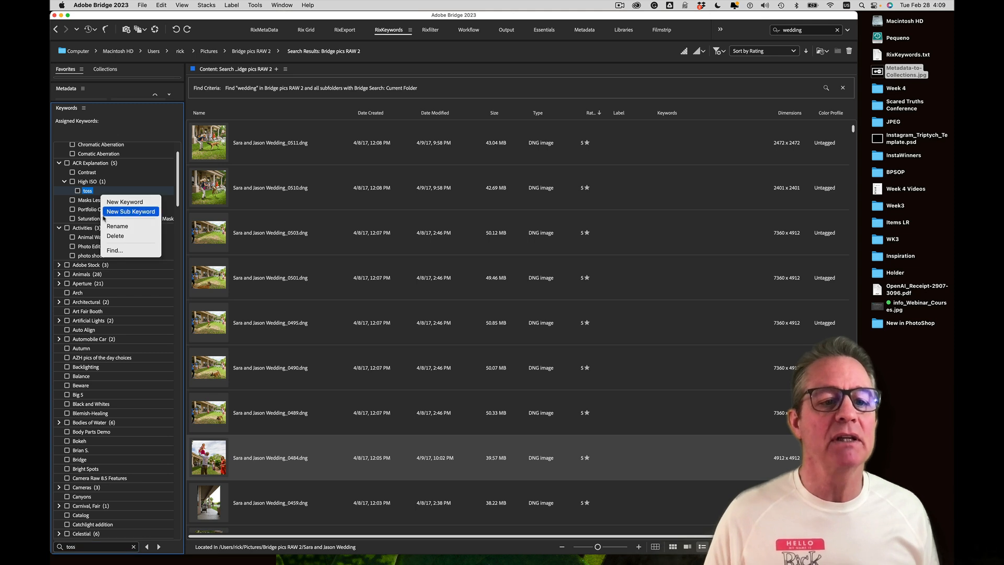
{"action": "left_click", "coordinate": [106, 236]}
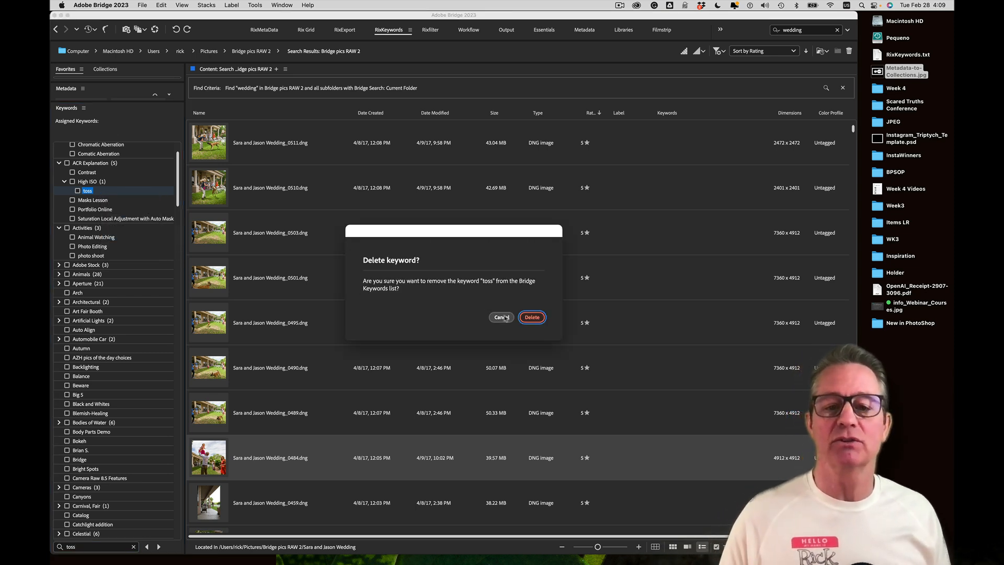
{"action": "left_click", "coordinate": [528, 316]}
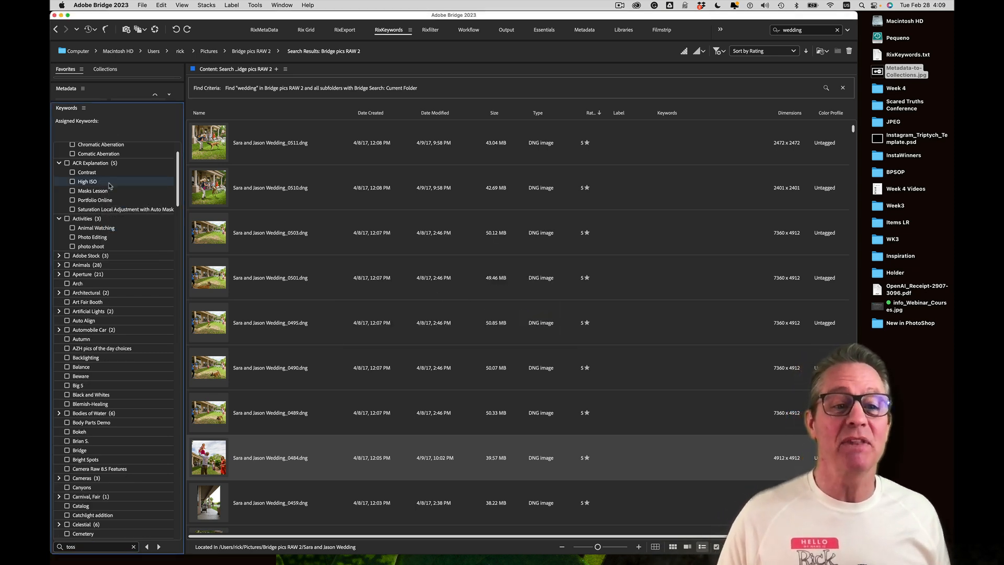
{"action": "scroll", "coordinate": [177, 173], "scroll_direction": "up", "scroll_amount": 2}
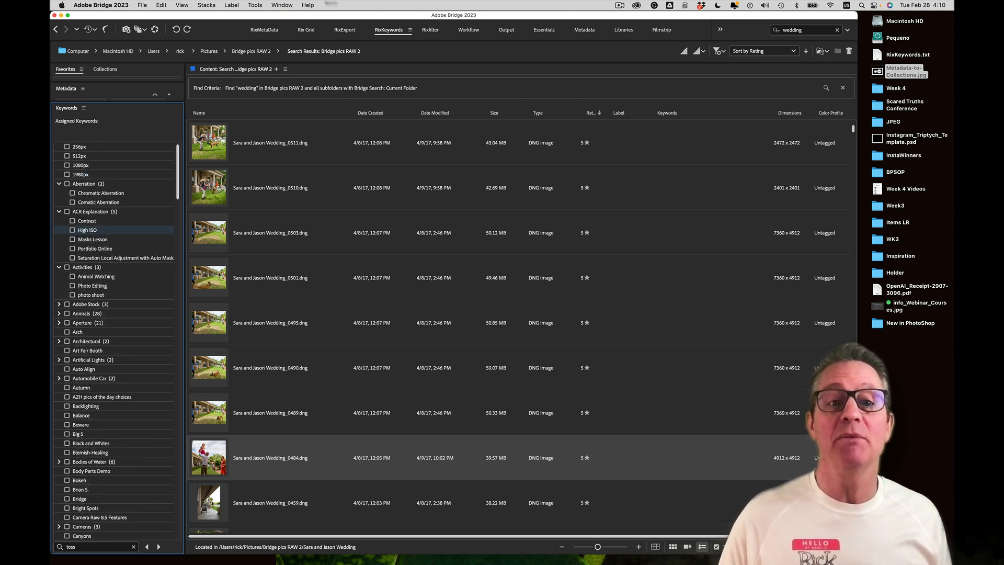
{"action": "left_click", "coordinate": [282, 5]}
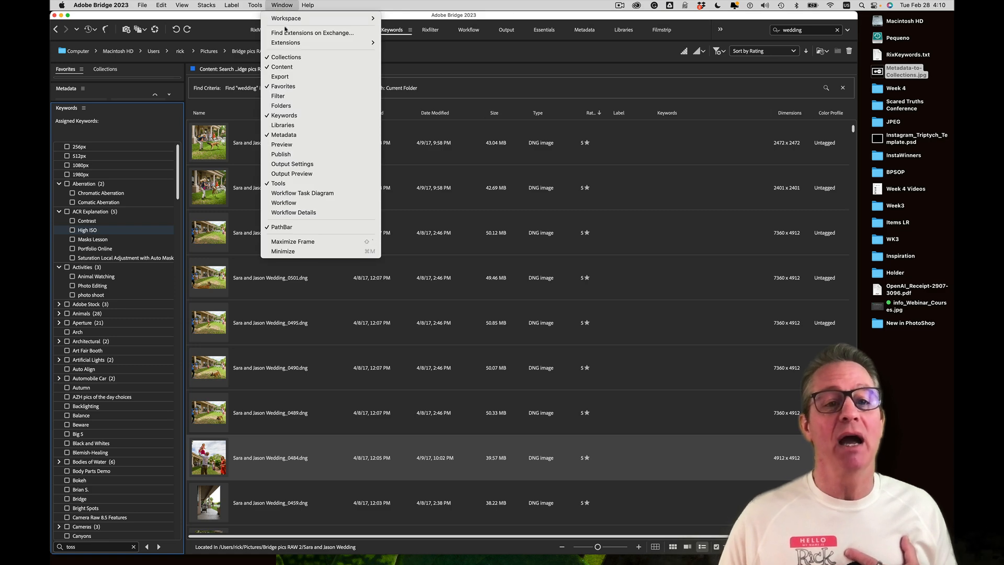
{"action": "left_click", "coordinate": [285, 116]}
{"action": "left_click", "coordinate": [283, 5]}
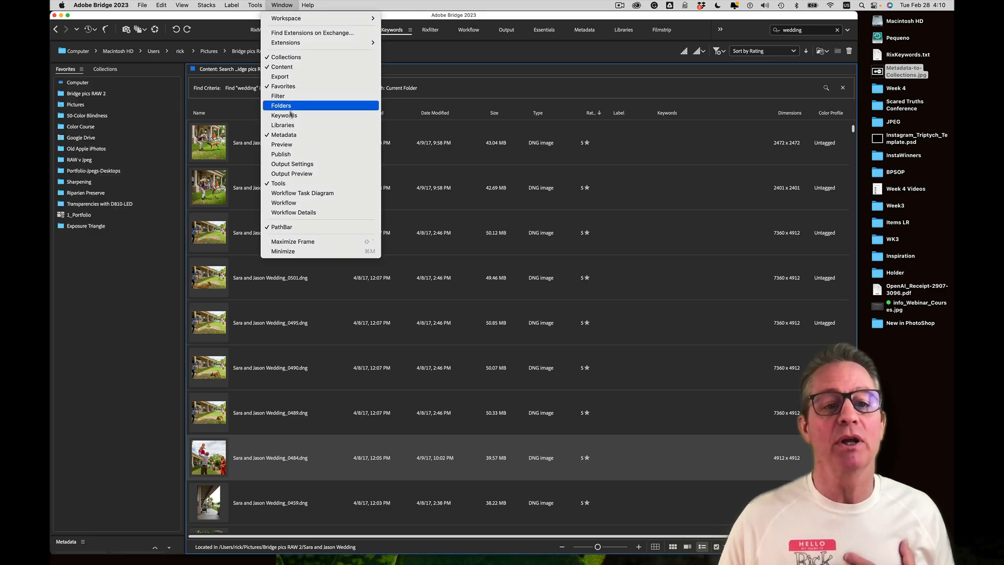
{"action": "left_click", "coordinate": [295, 126]}
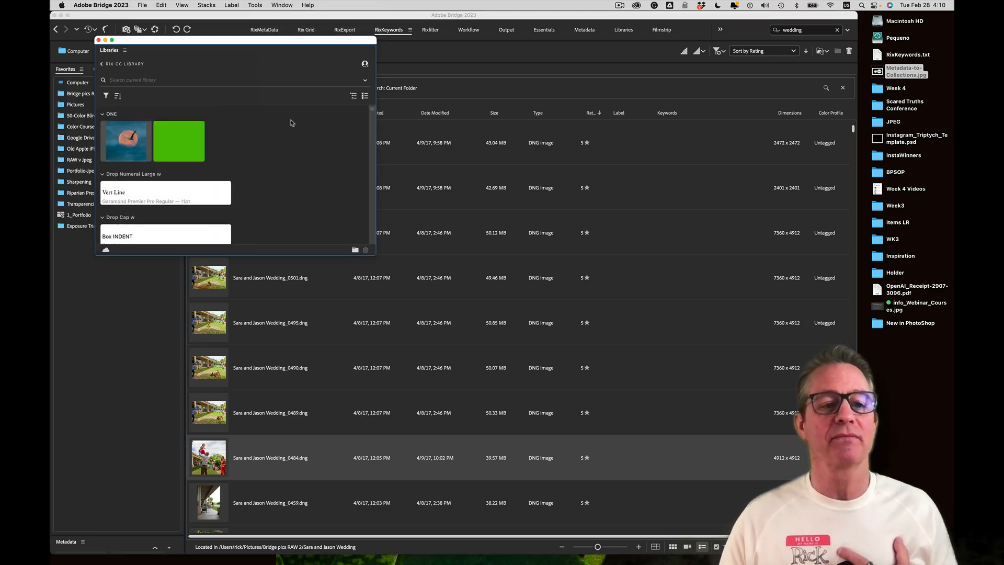
{"action": "left_click", "coordinate": [98, 40]}
{"action": "left_click", "coordinate": [255, 5]}
{"action": "mouse_move", "coordinate": [275, 5]}
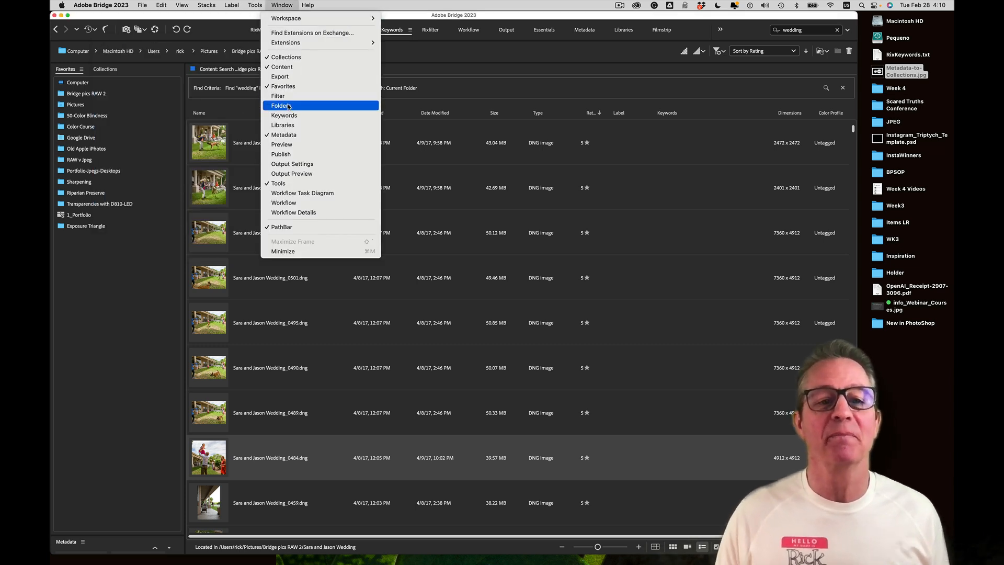
{"action": "left_click", "coordinate": [285, 115]}
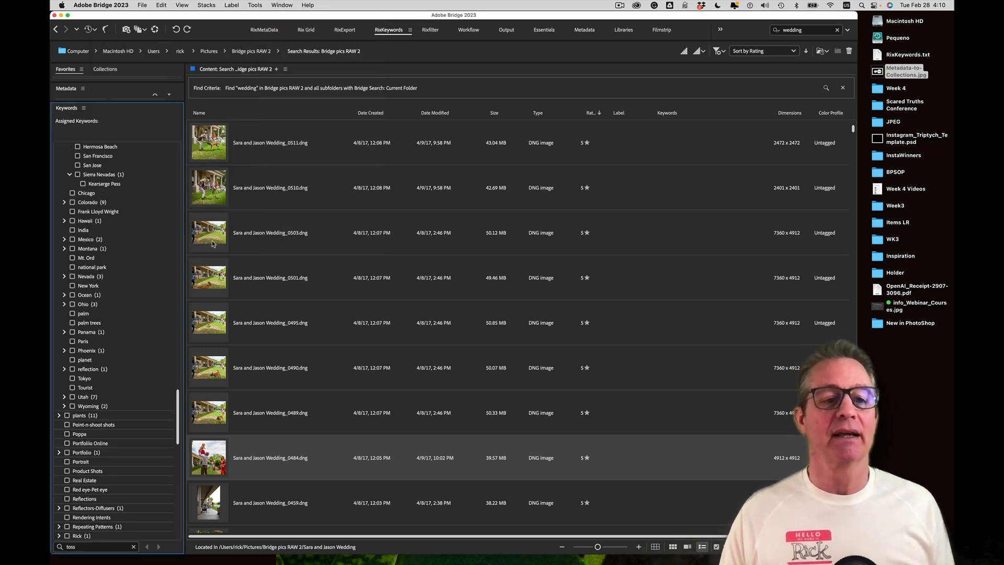
{"action": "left_click", "coordinate": [116, 548]}
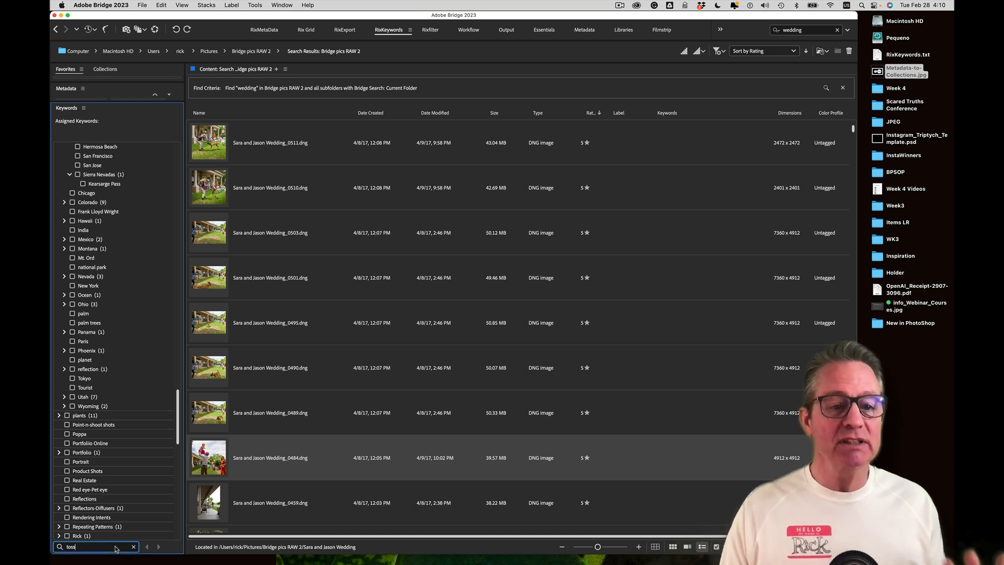
Create a top-level 'toss' keyword and tag the 0484 wedding photo with it
{"action": "left_click", "coordinate": [84, 109]}
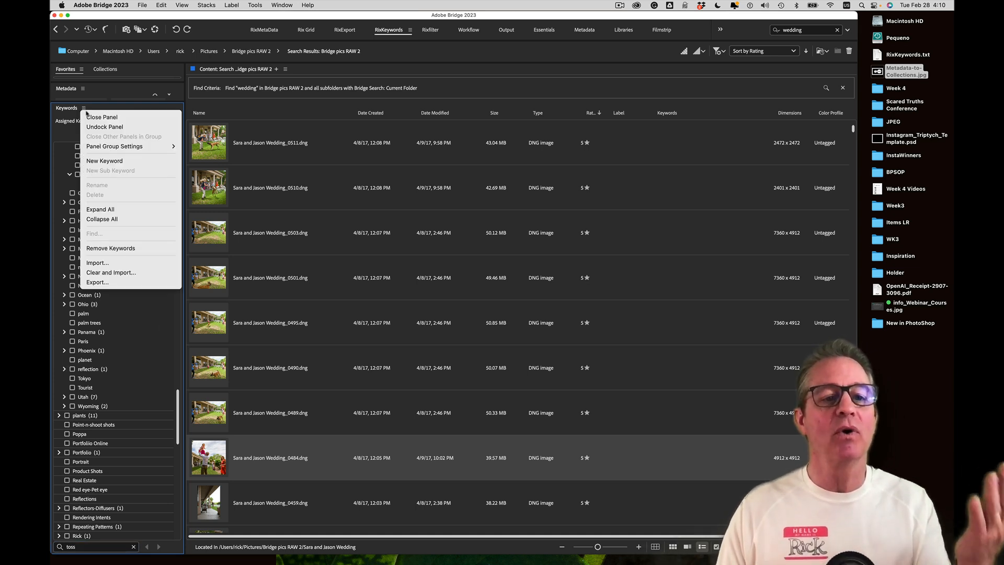
{"action": "left_click", "coordinate": [88, 161]}
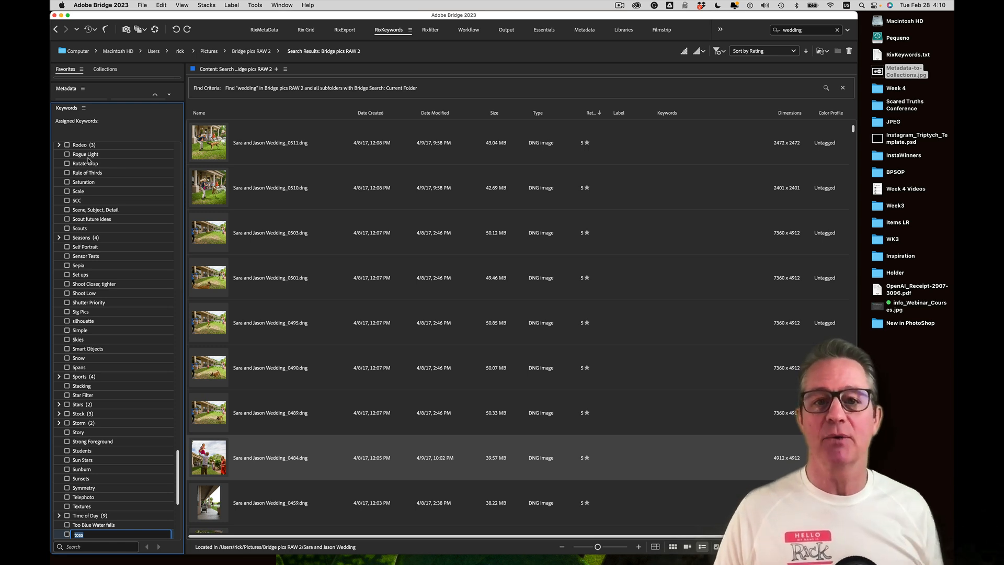
{"action": "left_click", "coordinate": [217, 463]}
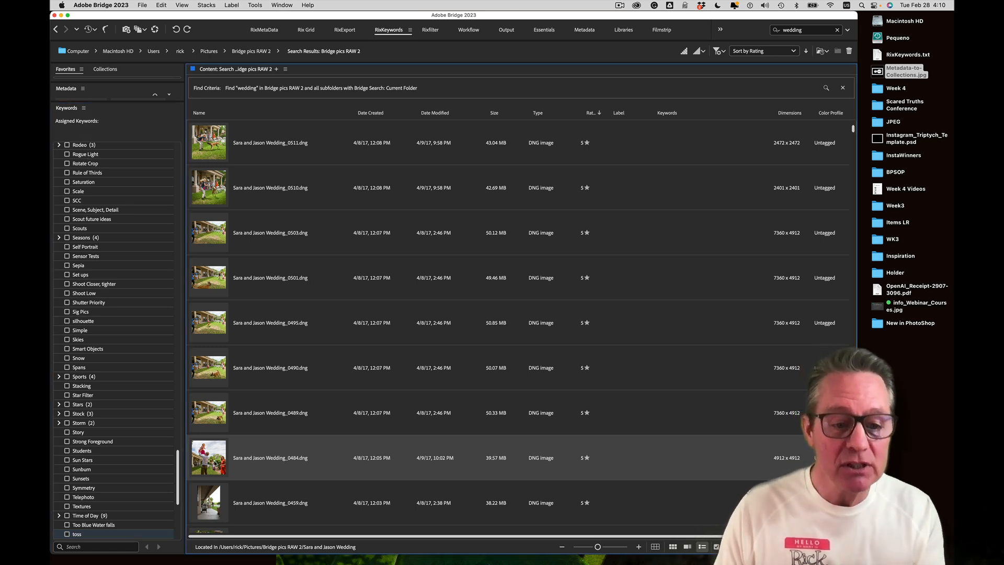
{"action": "left_click", "coordinate": [67, 535]}
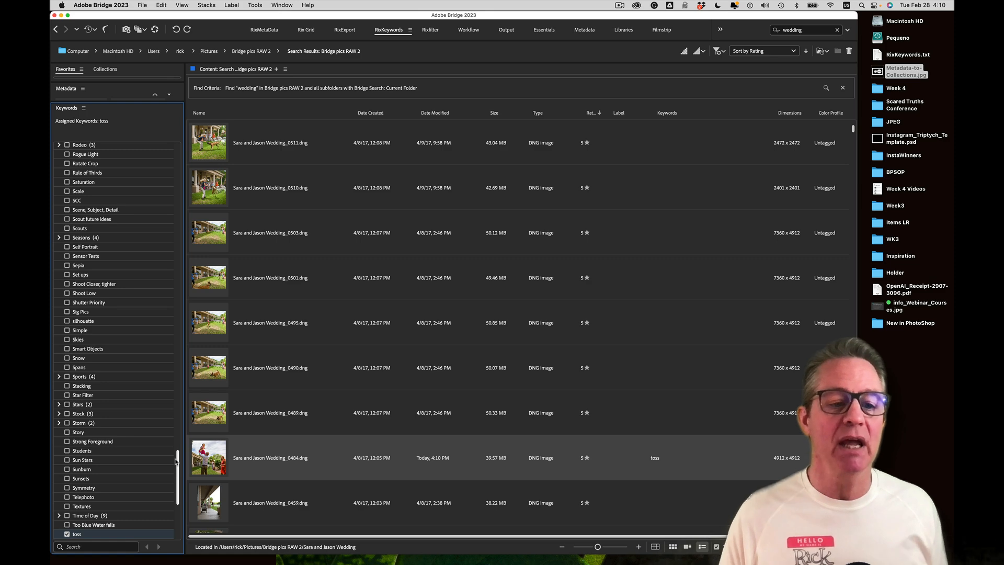
Expand the Time of Day keyword group and enlarge the Metadata panel
{"action": "left_click_drag", "start_coordinate": [175, 460], "coordinate": [177, 514]}
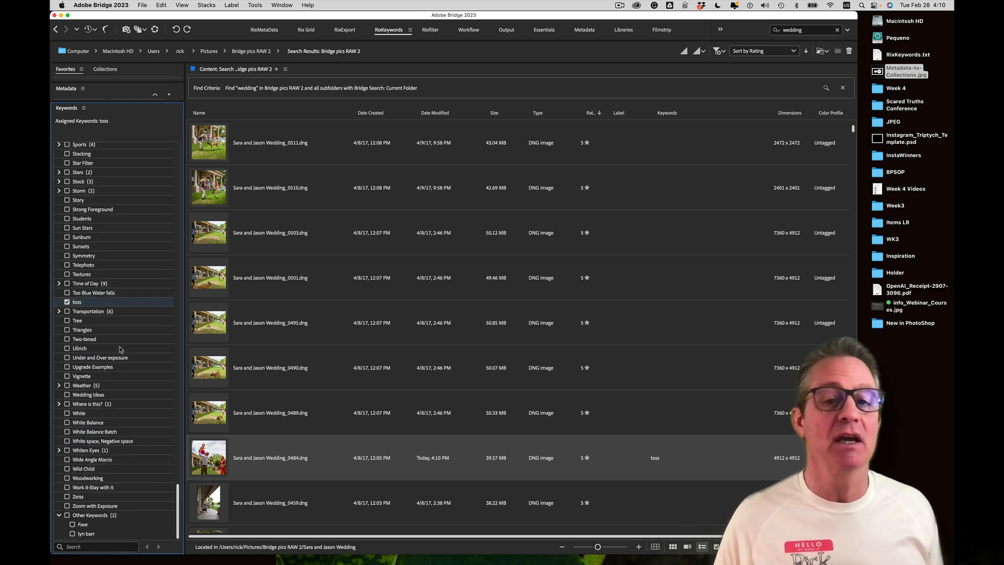
{"action": "left_click", "coordinate": [59, 283]}
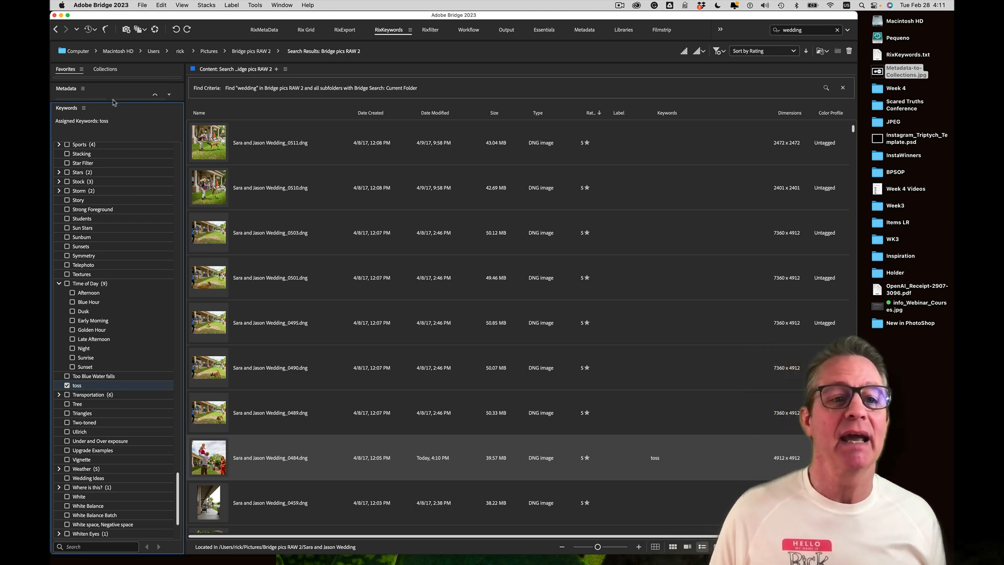
{"action": "left_click_drag", "start_coordinate": [115, 101], "coordinate": [106, 272]}
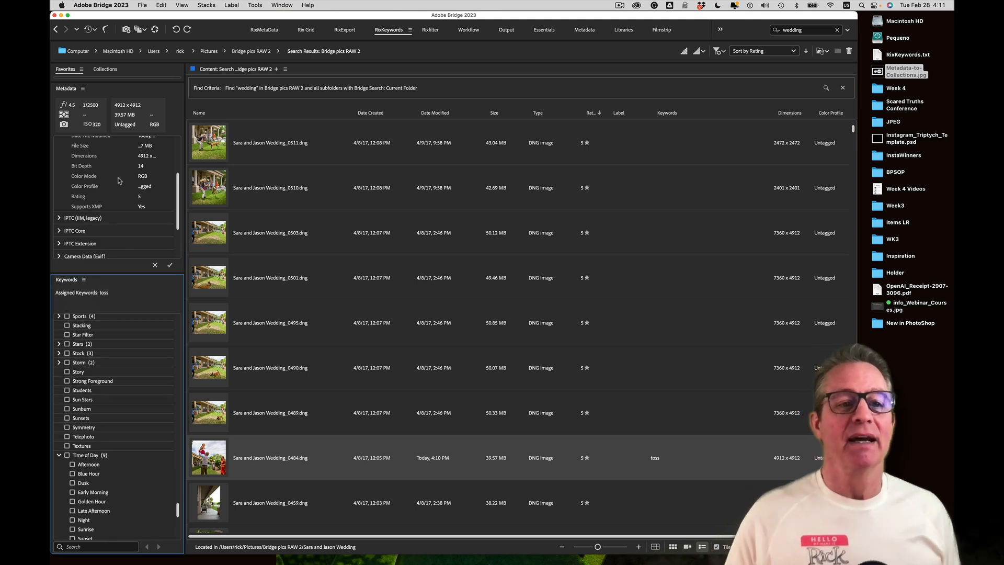
Toggle the Collections panel off and back on from the Window menu, then enlarge it
{"action": "left_click", "coordinate": [102, 69]}
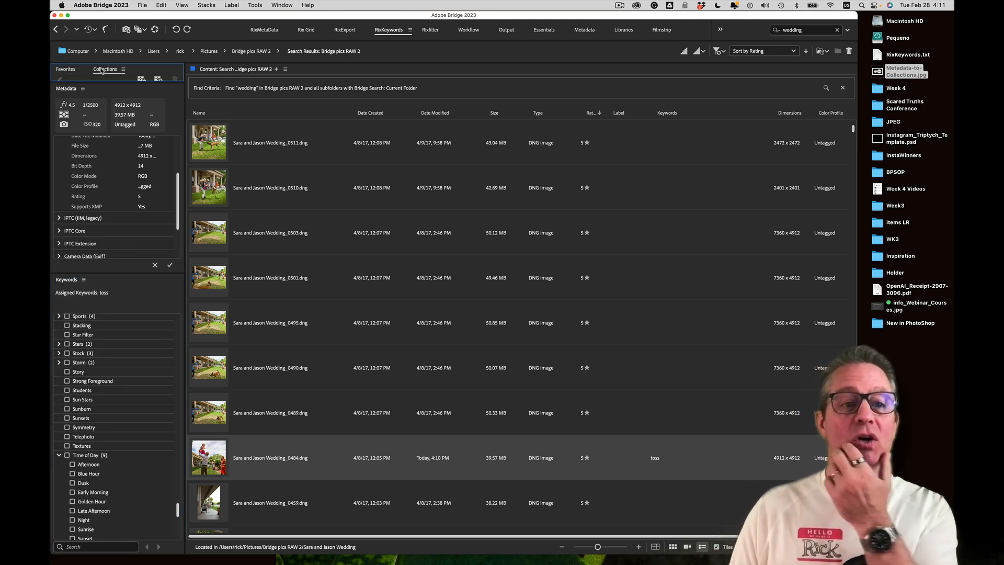
{"action": "left_click", "coordinate": [280, 5]}
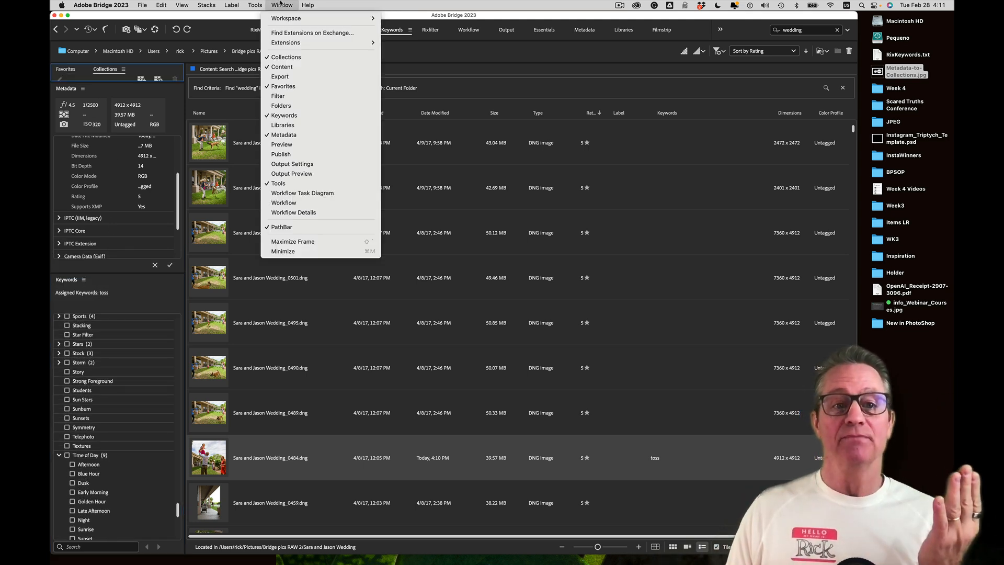
{"action": "left_click", "coordinate": [284, 57]}
{"action": "left_click", "coordinate": [279, 6]}
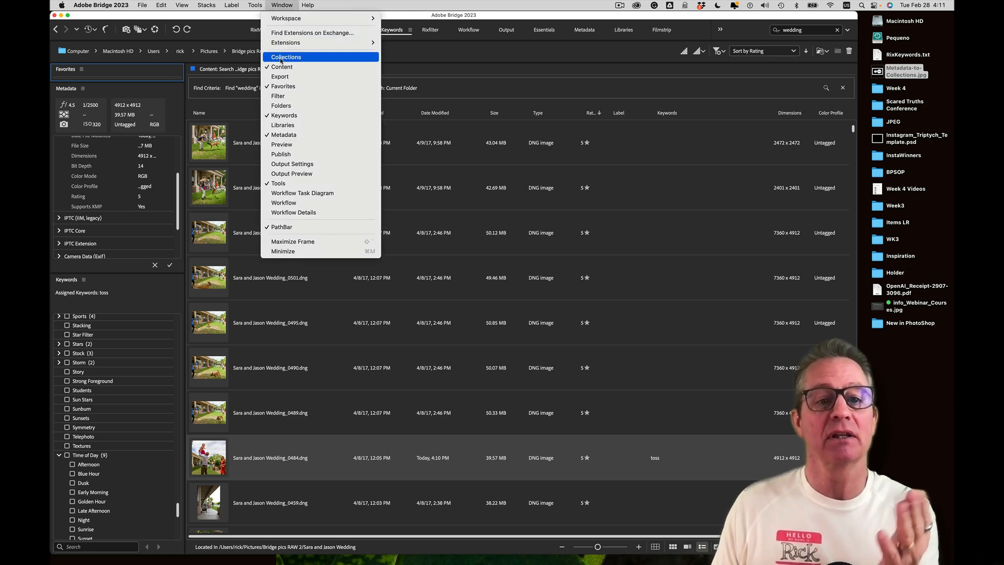
{"action": "left_click", "coordinate": [281, 58]}
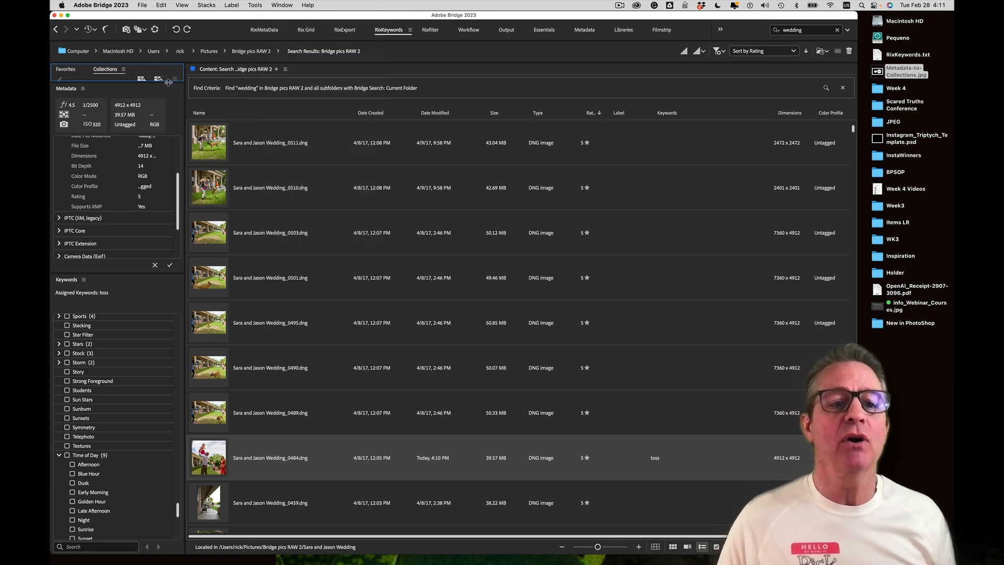
{"action": "left_click_drag", "start_coordinate": [168, 83], "coordinate": [174, 229]}
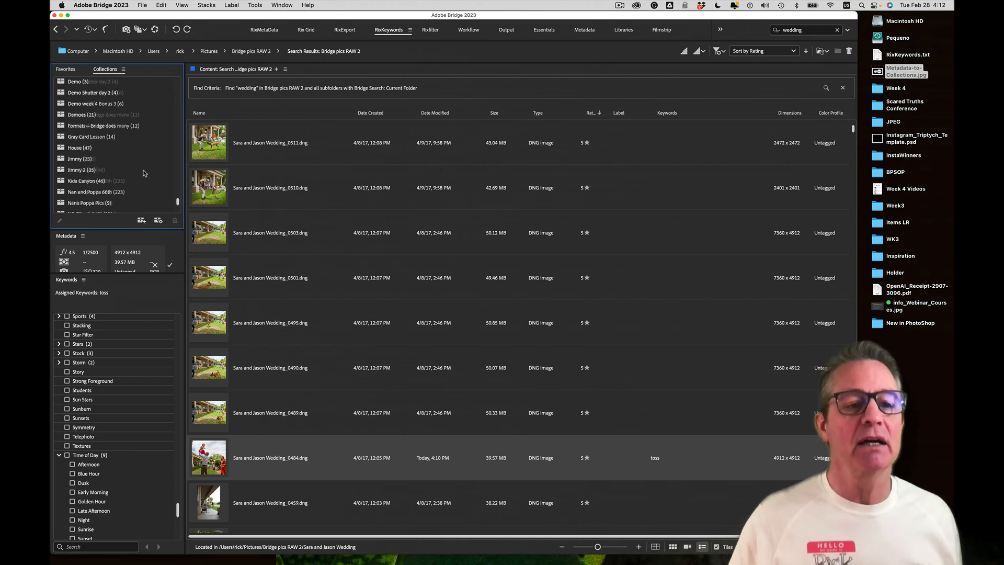
View the single image in Print (1), drag it onto Print, then return to Favorites
{"action": "scroll", "coordinate": [467, 65], "scroll_direction": "down", "scroll_amount": 8}
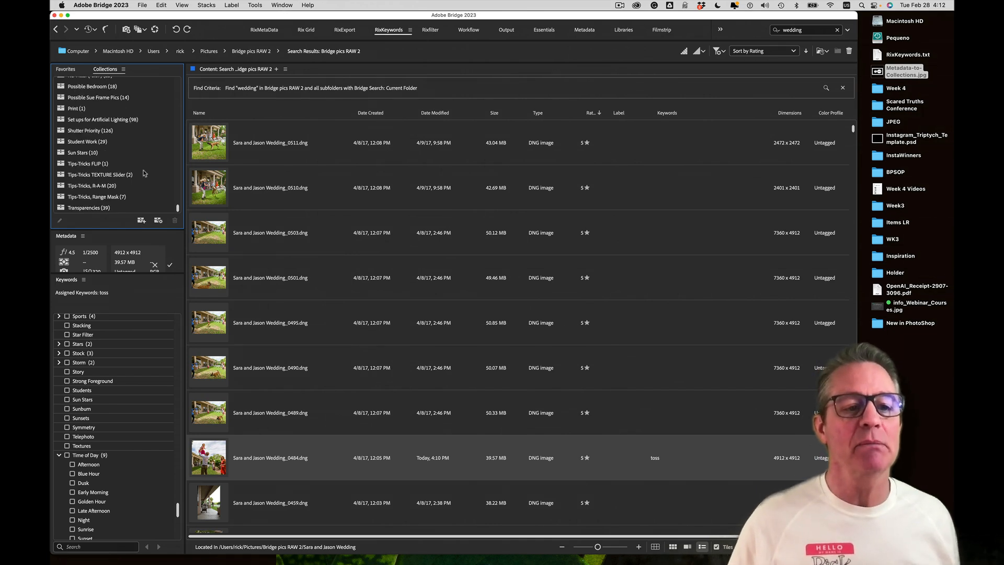
{"action": "left_click", "coordinate": [92, 111]}
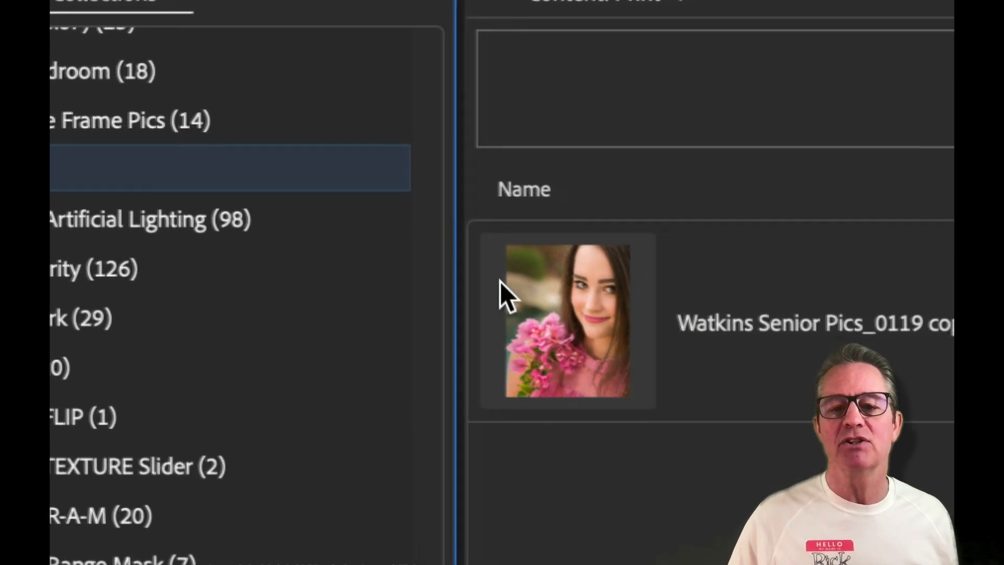
{"action": "left_click_drag", "start_coordinate": [502, 281], "coordinate": [113, 172]}
{"action": "left_click_drag", "start_coordinate": [321, 281], "coordinate": [322, 281]}
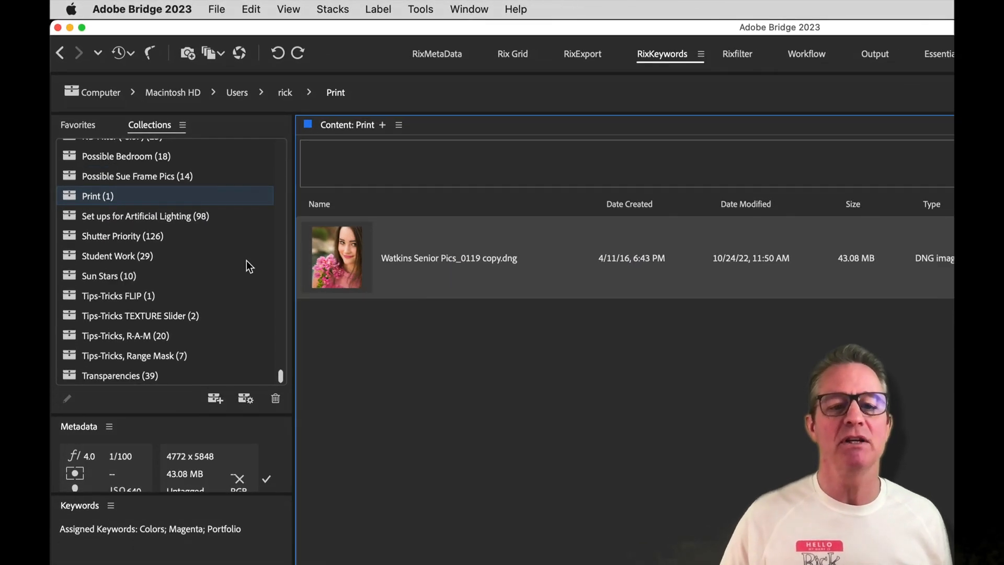
{"action": "scroll", "coordinate": [143, 162], "scroll_direction": "up", "scroll_amount": 5}
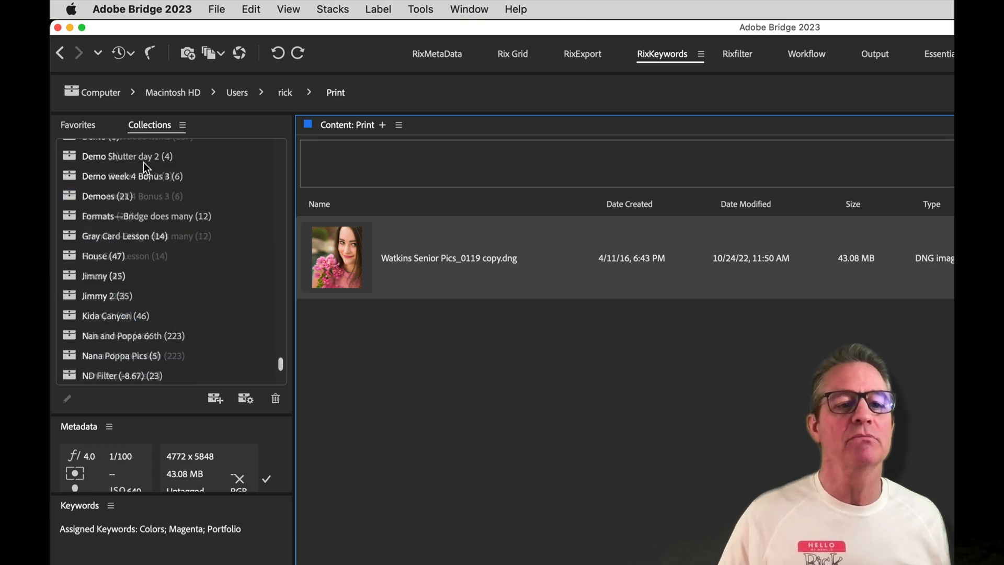
{"action": "left_click", "coordinate": [78, 126]}
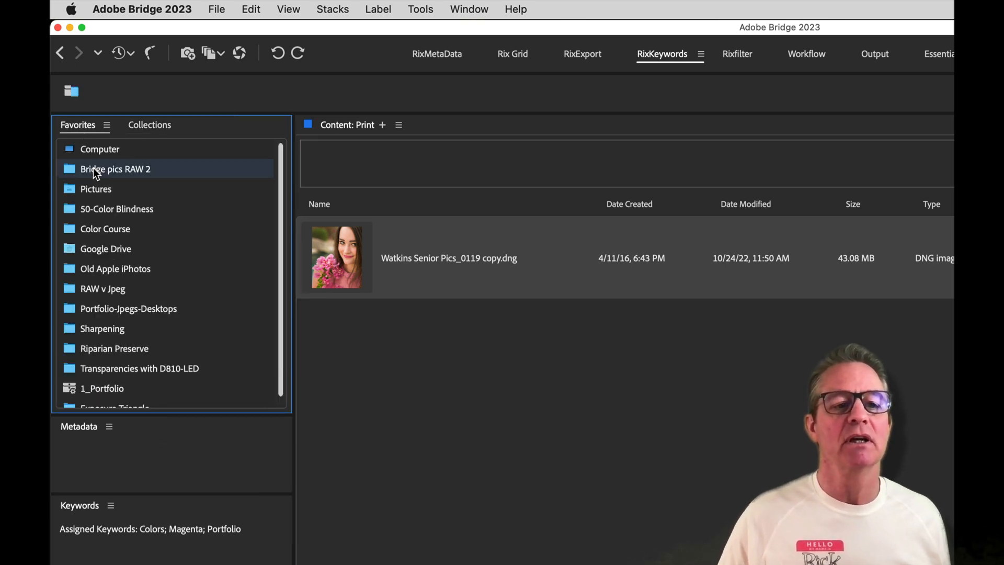
Drag the Blood Moon composite and Ricks Visit 2016 photo from Bridge pics RAW 2 into Print
{"action": "left_click", "coordinate": [94, 170]}
{"action": "left_click", "coordinate": [329, 209]}
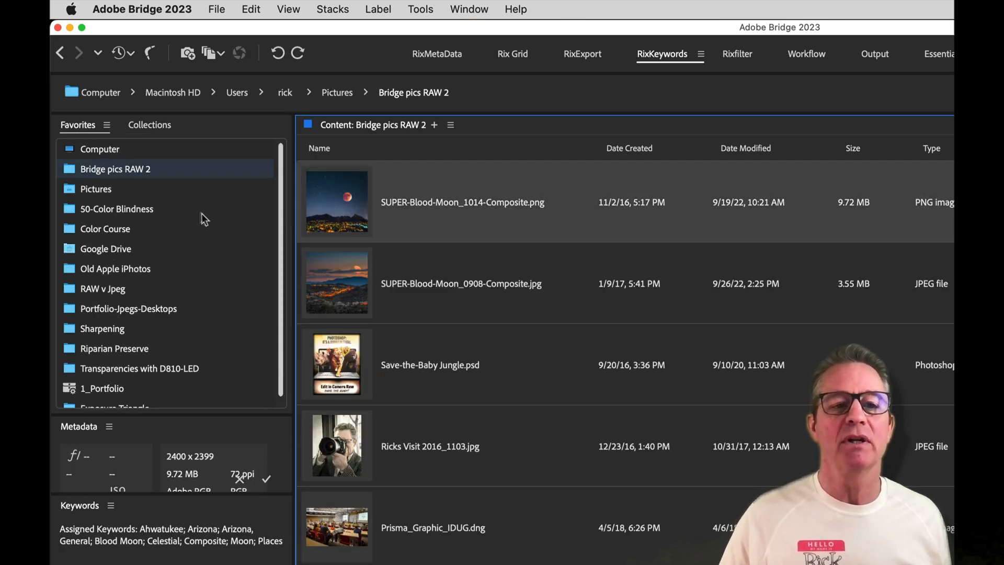
{"action": "scroll", "coordinate": [201, 213], "scroll_direction": "down", "scroll_amount": 1}
{"action": "left_click", "coordinate": [151, 128]}
{"action": "scroll", "coordinate": [206, 258], "scroll_direction": "down", "scroll_amount": 5}
{"action": "scroll", "coordinate": [206, 257], "scroll_direction": "down", "scroll_amount": 5}
{"action": "scroll", "coordinate": [206, 258], "scroll_direction": "up", "scroll_amount": 1}
{"action": "scroll", "coordinate": [206, 257], "scroll_direction": "down", "scroll_amount": 4}
{"action": "scroll", "coordinate": [206, 257], "scroll_direction": "down", "scroll_amount": 5}
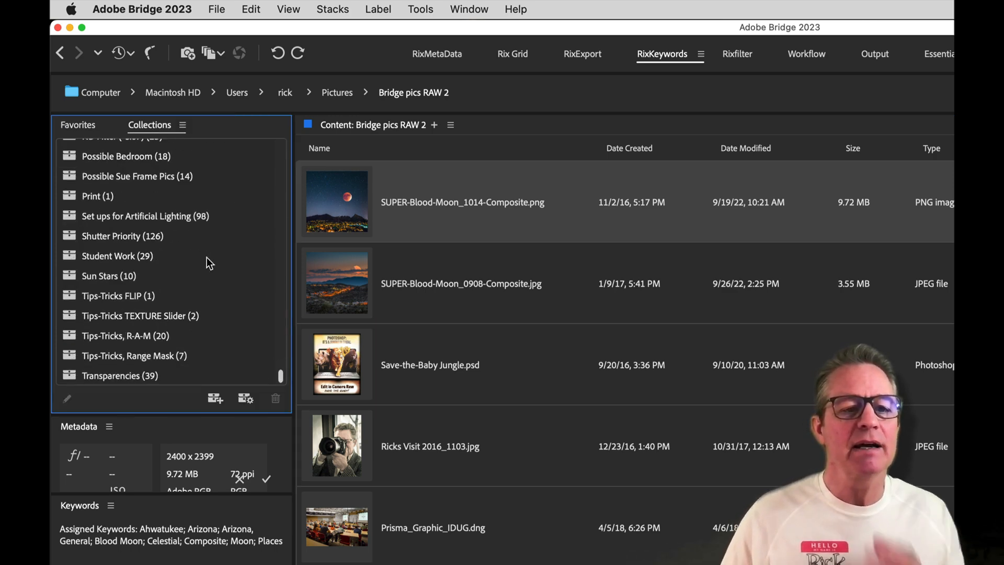
{"action": "left_click_drag", "start_coordinate": [331, 215], "coordinate": [155, 197]}
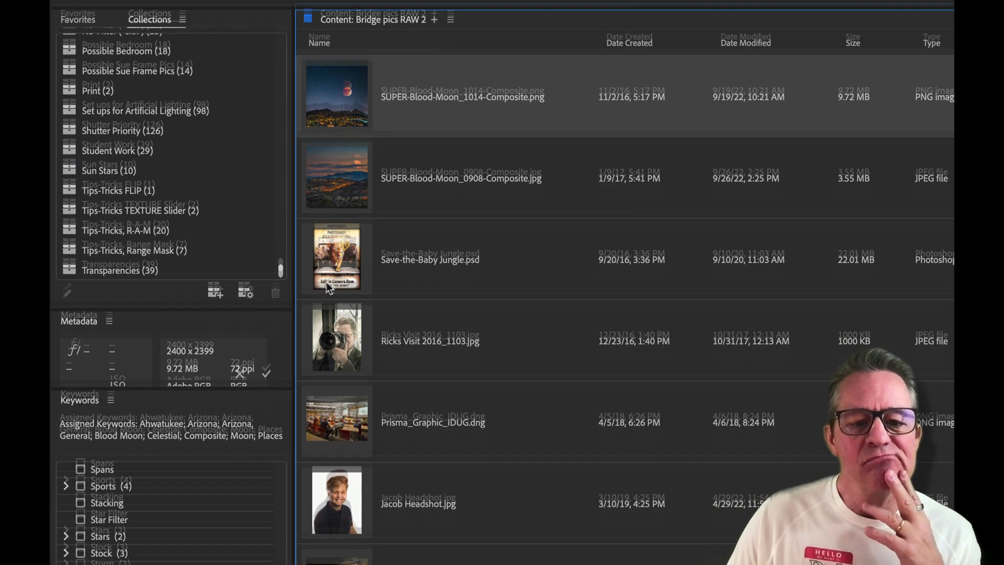
{"action": "left_click", "coordinate": [331, 444]}
{"action": "left_click_drag", "start_coordinate": [333, 286], "coordinate": [99, 37]}
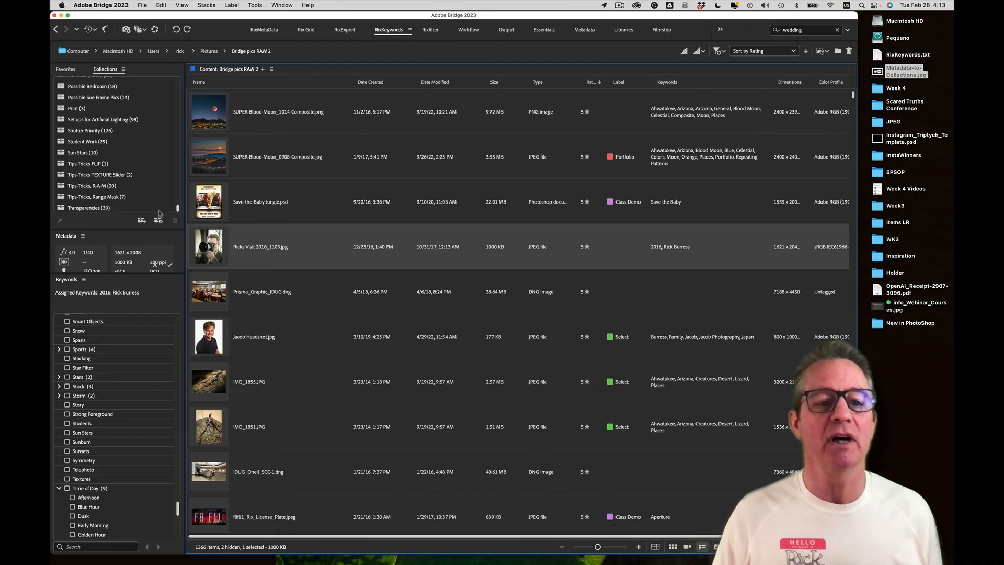
Start a new smart collection named 'Massive Hikes', looking in Bridge pics RAW 2
{"action": "left_click", "coordinate": [158, 221]}
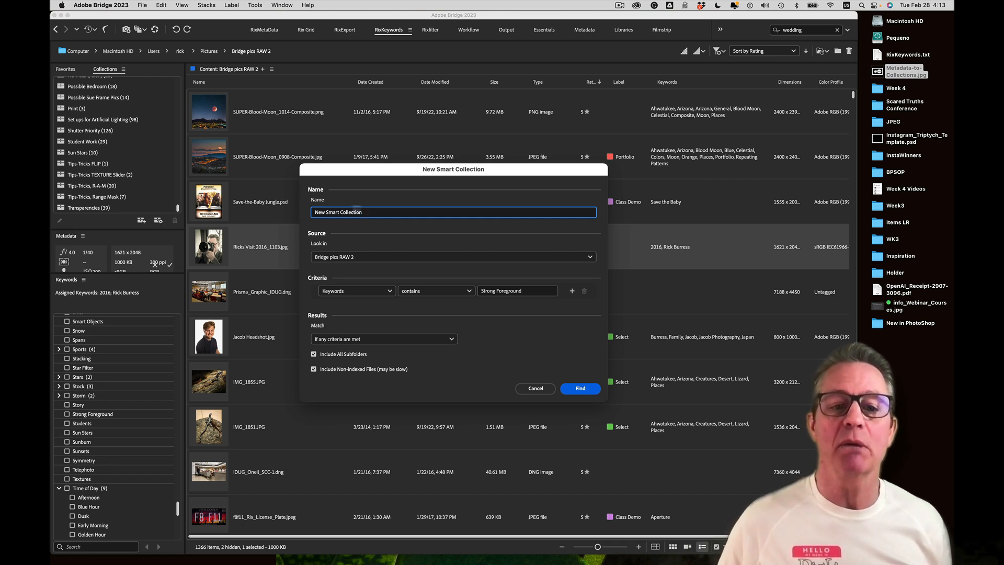
{"action": "left_click_drag", "start_coordinate": [371, 212], "coordinate": [217, 208]}
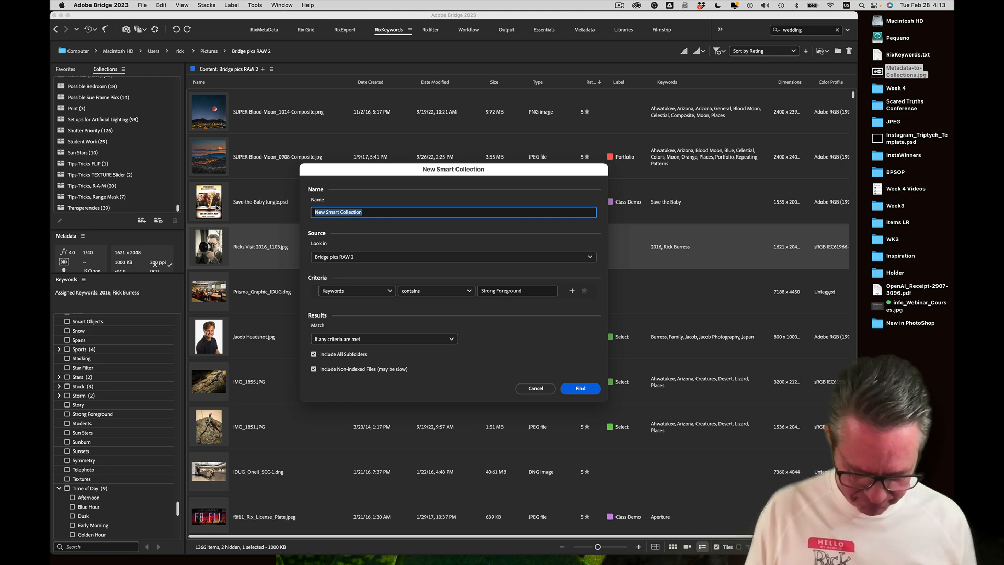
{"action": "type", "text": "M"}
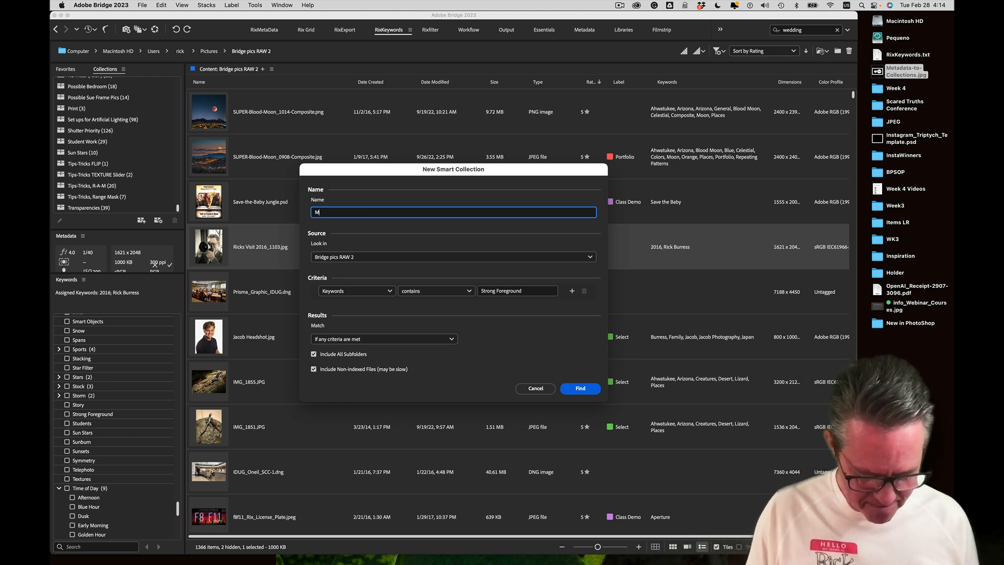
{"action": "type", "text": "assive Hikes"}
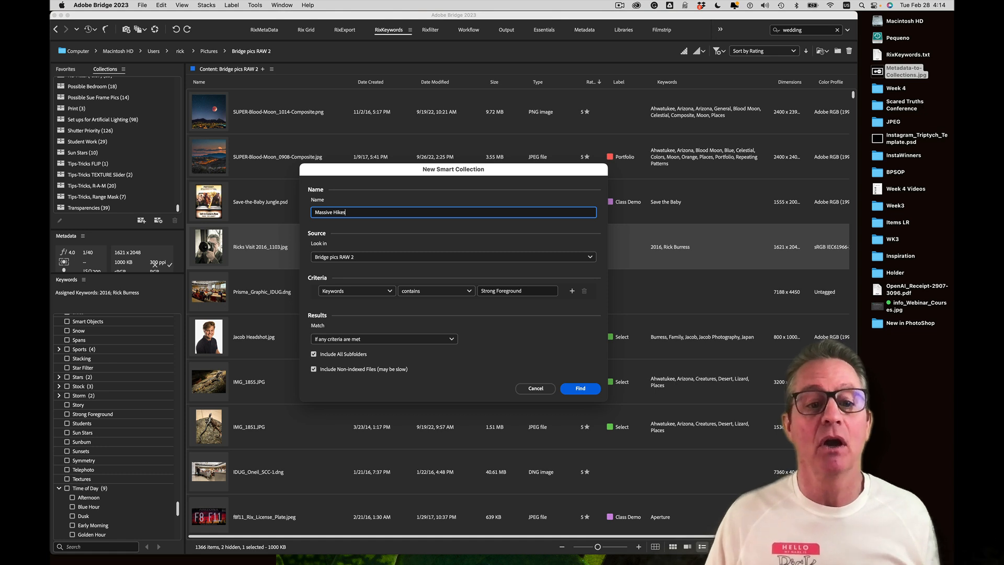
{"action": "left_click", "coordinate": [373, 258]}
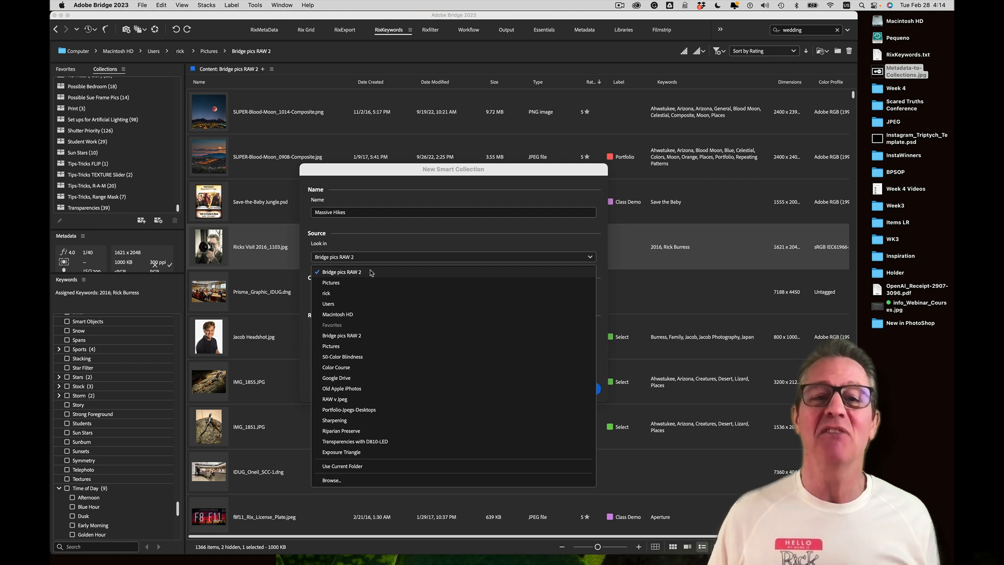
{"action": "left_click", "coordinate": [371, 272]}
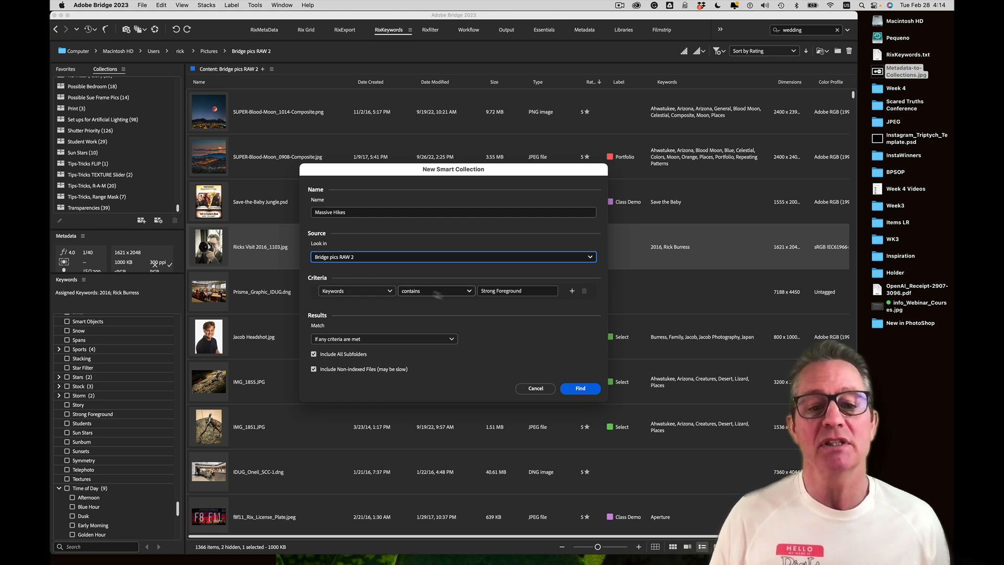
Set the first criterion to Keywords contains 'Hike' and add a second criterion row
{"action": "left_click", "coordinate": [497, 294]}
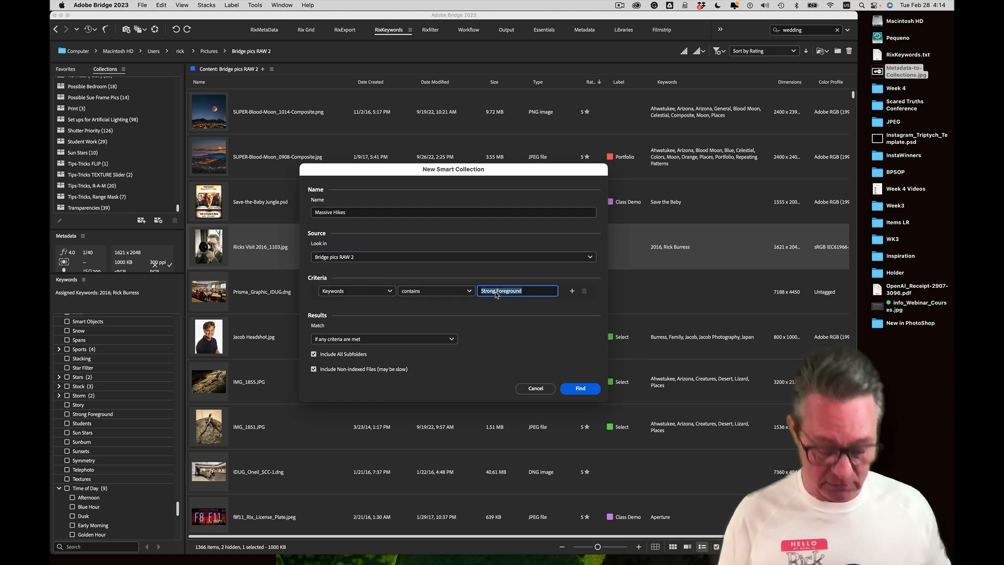
{"action": "type", "text": "Hike"}
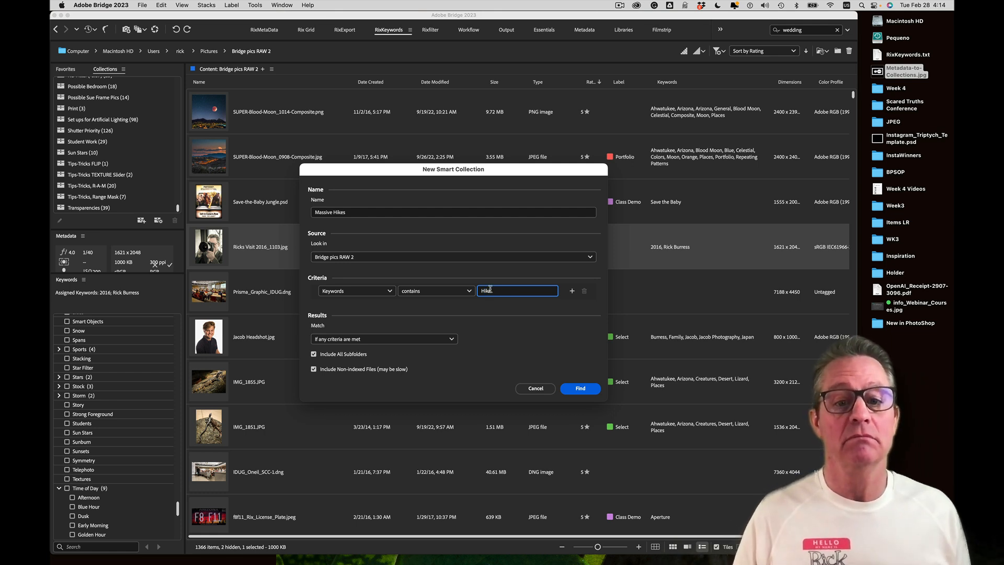
{"action": "left_click", "coordinate": [572, 291]}
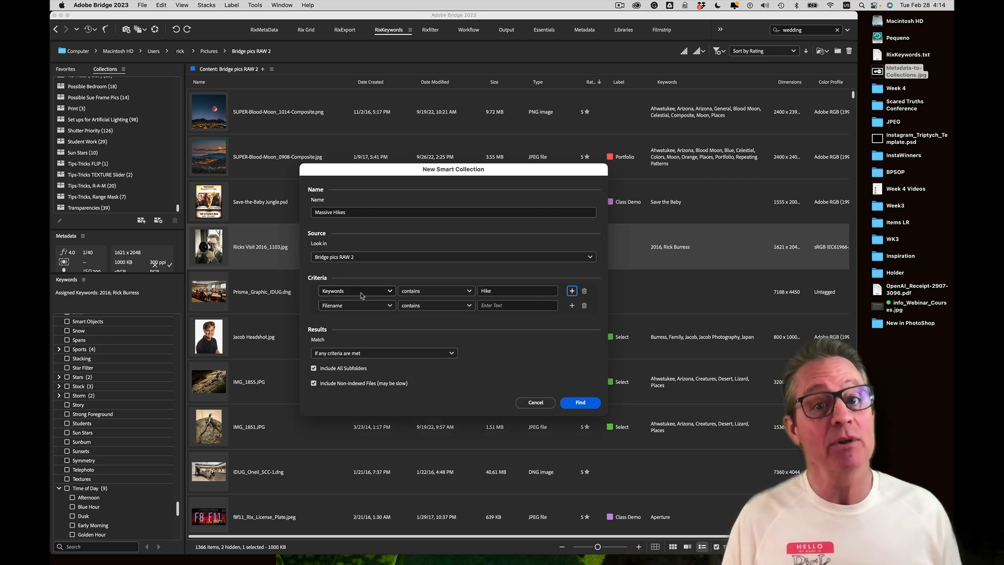
Set the second criterion to Keywords contains 'Kearsarge'
{"action": "left_click", "coordinate": [379, 305]}
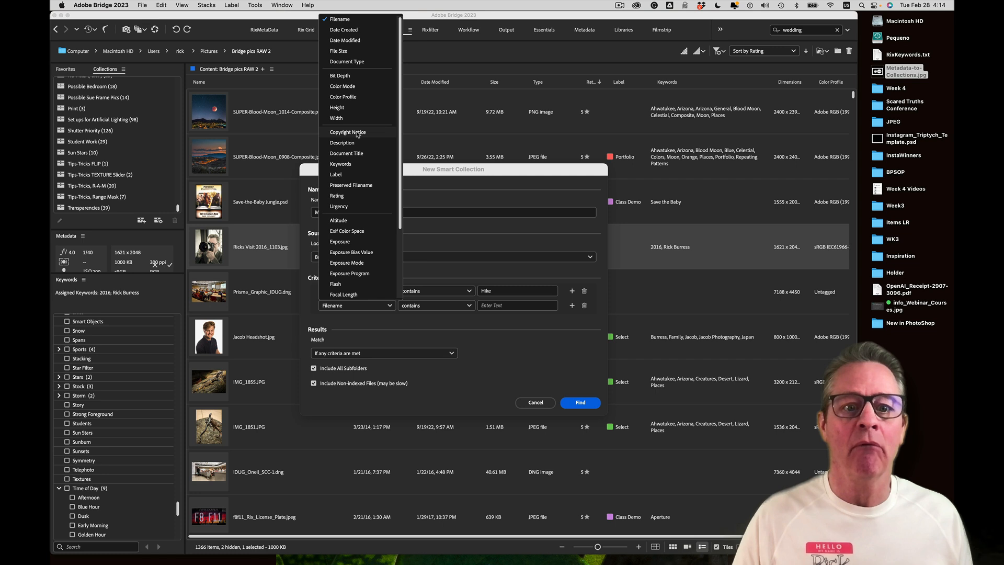
{"action": "left_click", "coordinate": [353, 165]}
{"action": "left_click", "coordinate": [515, 307]}
{"action": "type", "text": "Kearsarge"}
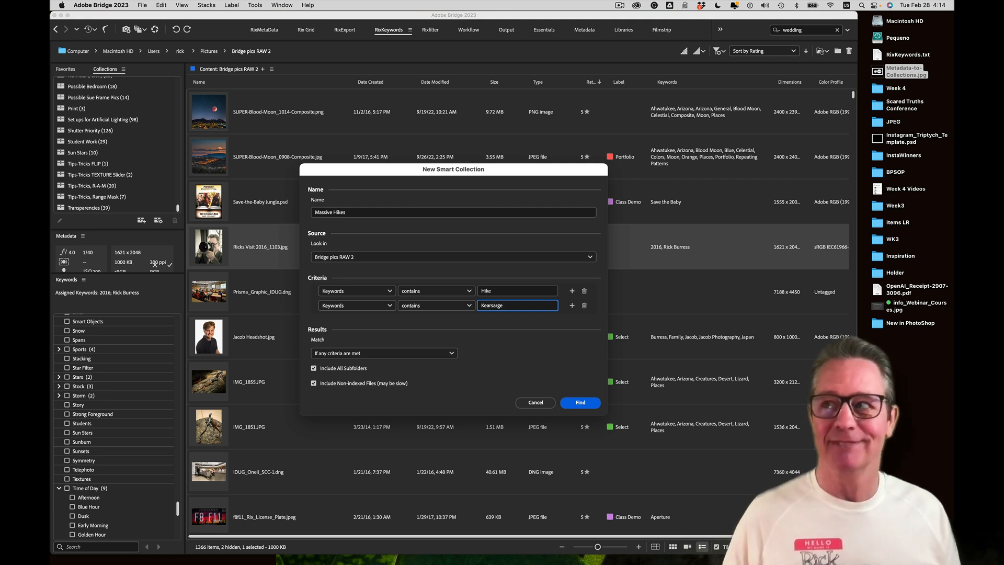
{"action": "left_click", "coordinate": [511, 326]}
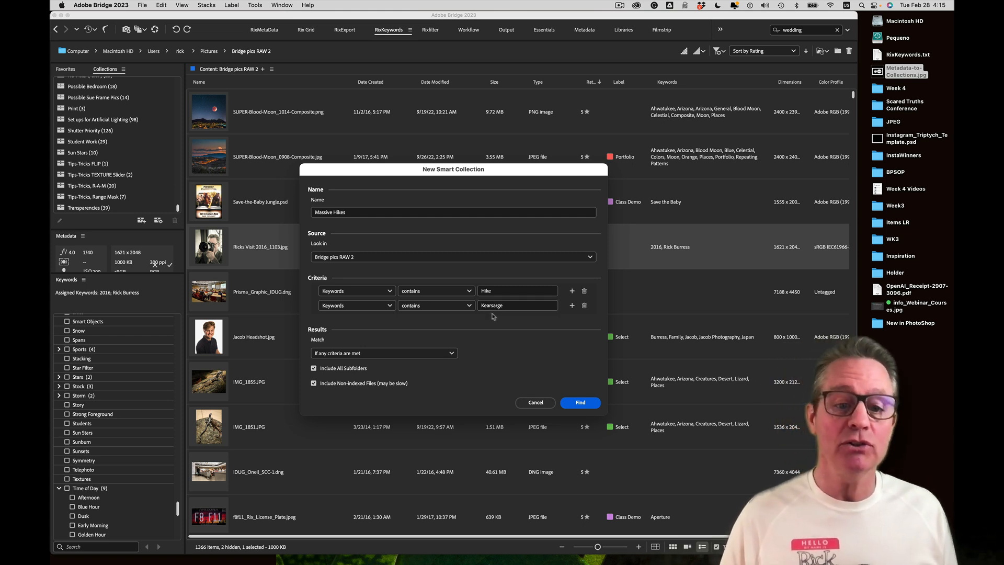
Match if any criteria are met and create the smart collection with Find
{"action": "left_click", "coordinate": [413, 355]}
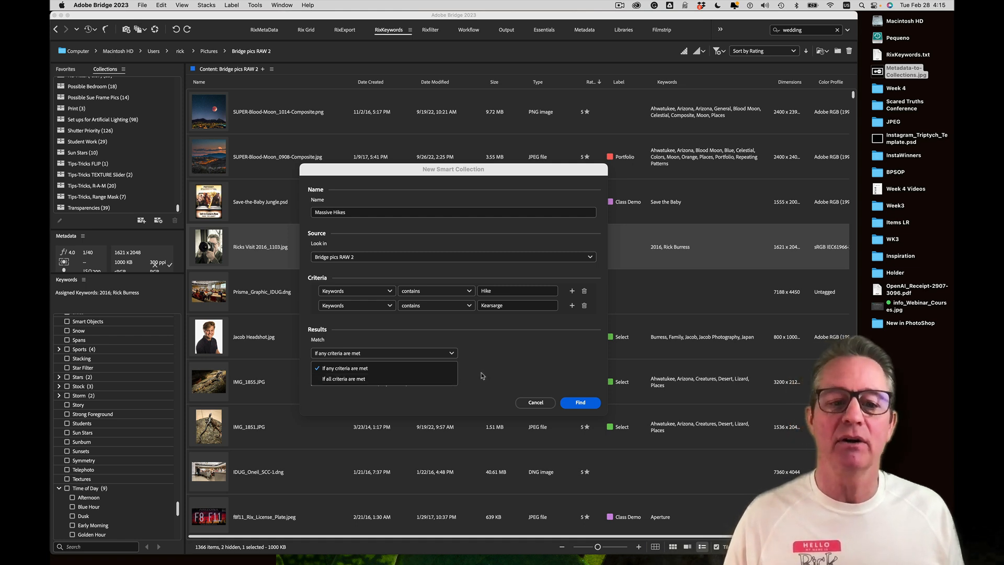
{"action": "left_click", "coordinate": [390, 306]}
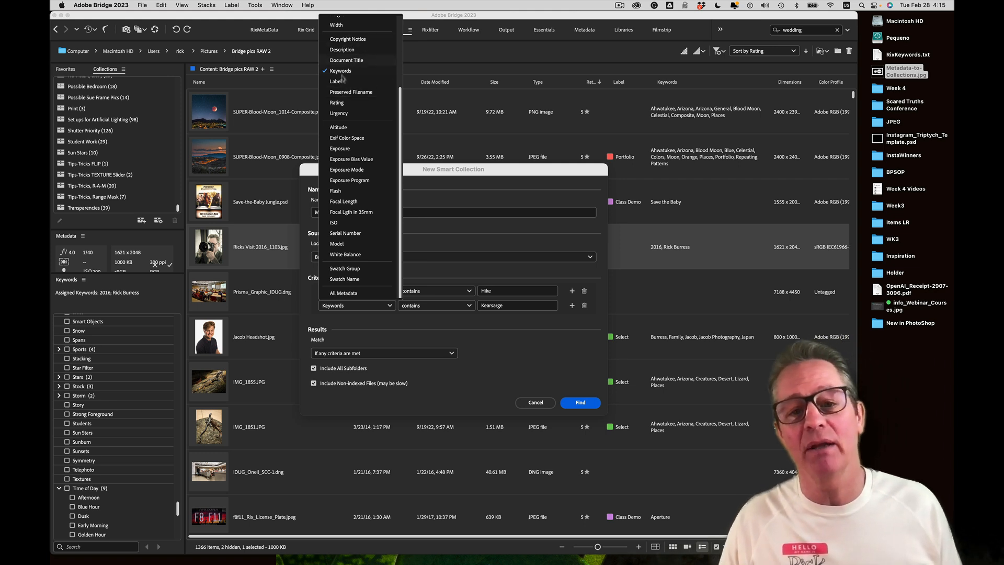
{"action": "left_click", "coordinate": [477, 188]}
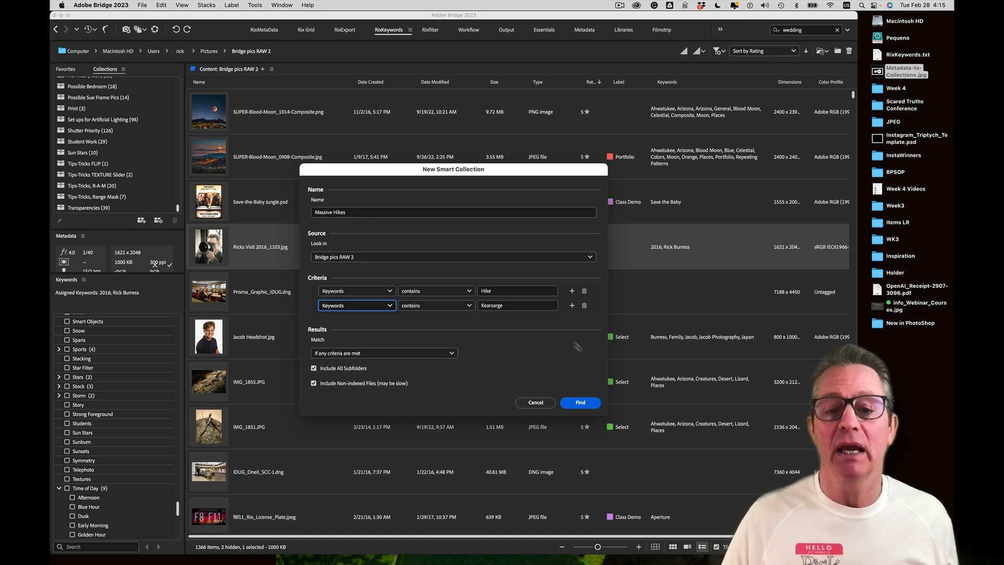
{"action": "left_click", "coordinate": [580, 402]}
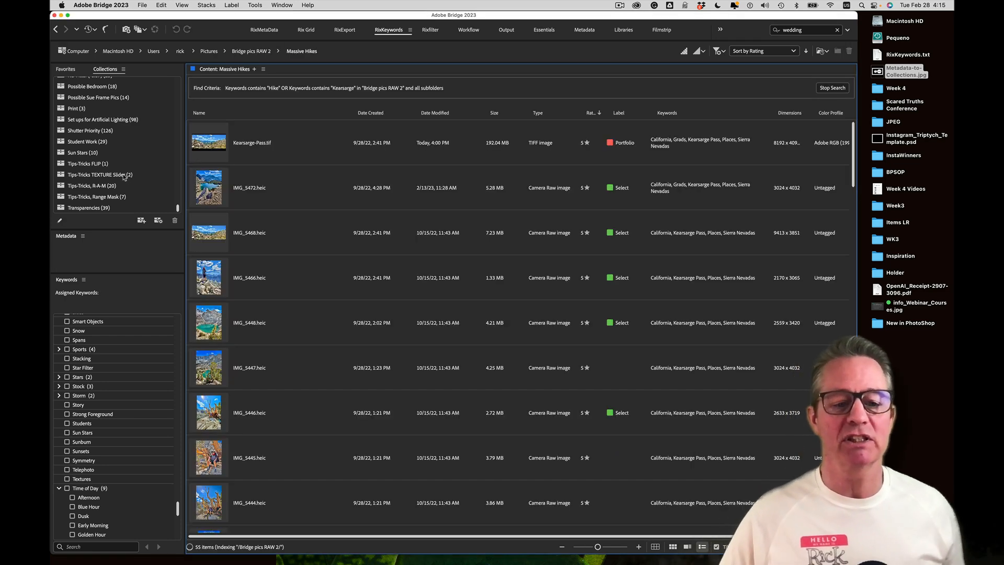
{"action": "scroll", "coordinate": [124, 177], "scroll_direction": "up", "scroll_amount": 4}
{"action": "scroll", "coordinate": [123, 176], "scroll_direction": "up", "scroll_amount": 1}
{"action": "scroll", "coordinate": [123, 176], "scroll_direction": "up", "scroll_amount": 2}
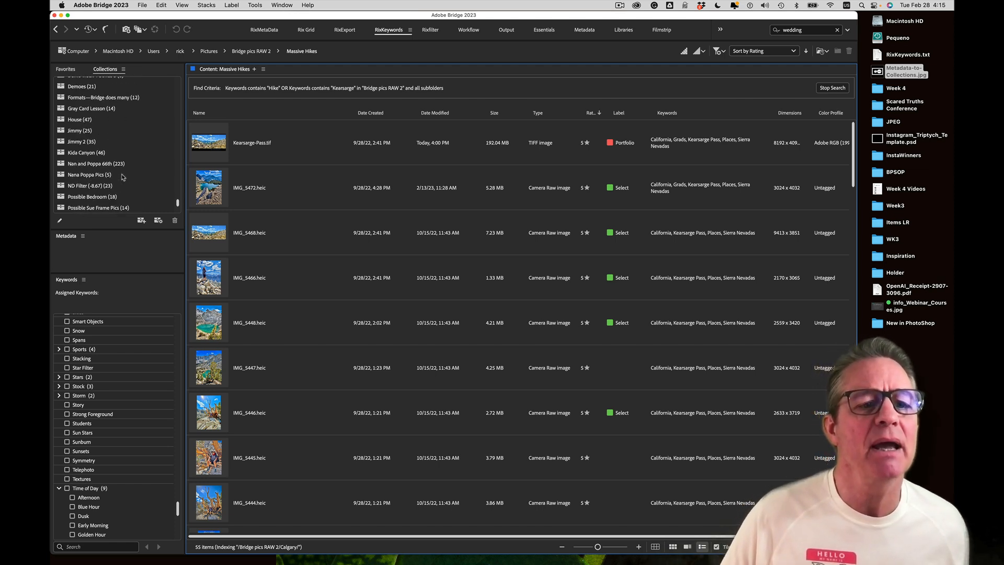
{"action": "mouse_move", "coordinate": [178, 206]}
{"action": "left_mouse_down"}
{"action": "mouse_move", "coordinate": [176, 195]}
{"action": "mouse_move", "coordinate": [174, 214]}
{"action": "left_mouse_up"}
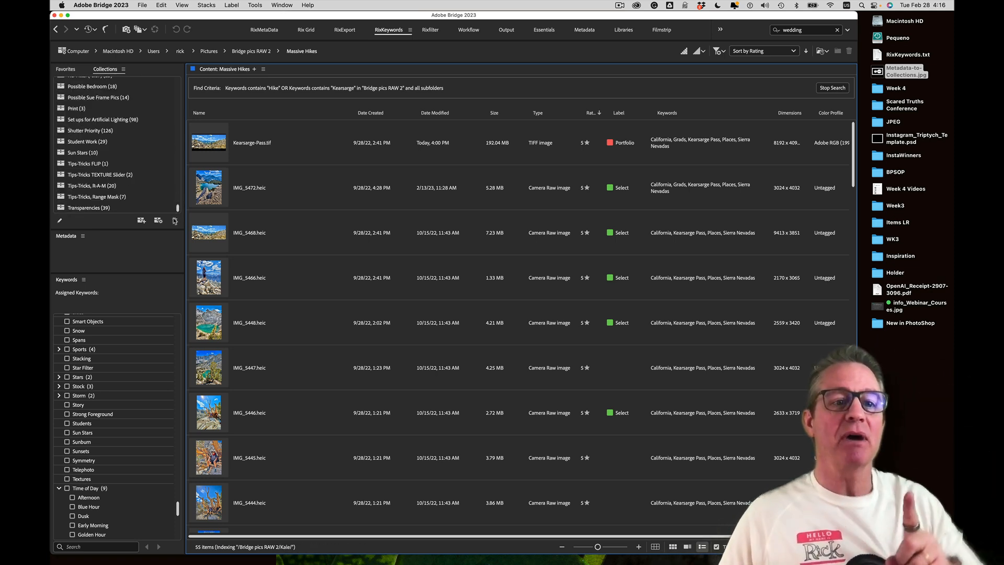
{"action": "left_click_drag", "start_coordinate": [176, 209], "coordinate": [176, 197]}
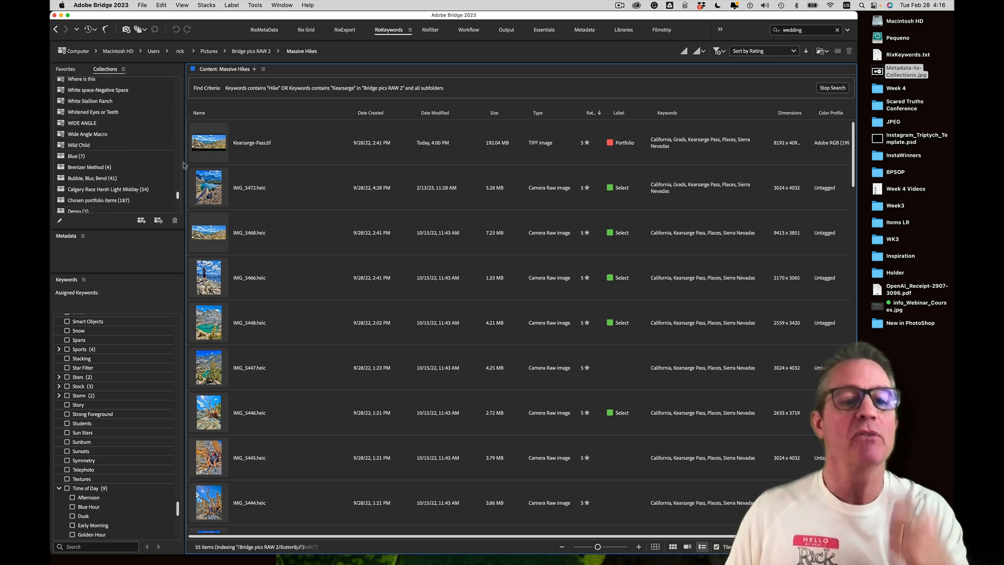
{"action": "left_click_drag", "start_coordinate": [176, 193], "coordinate": [177, 157]}
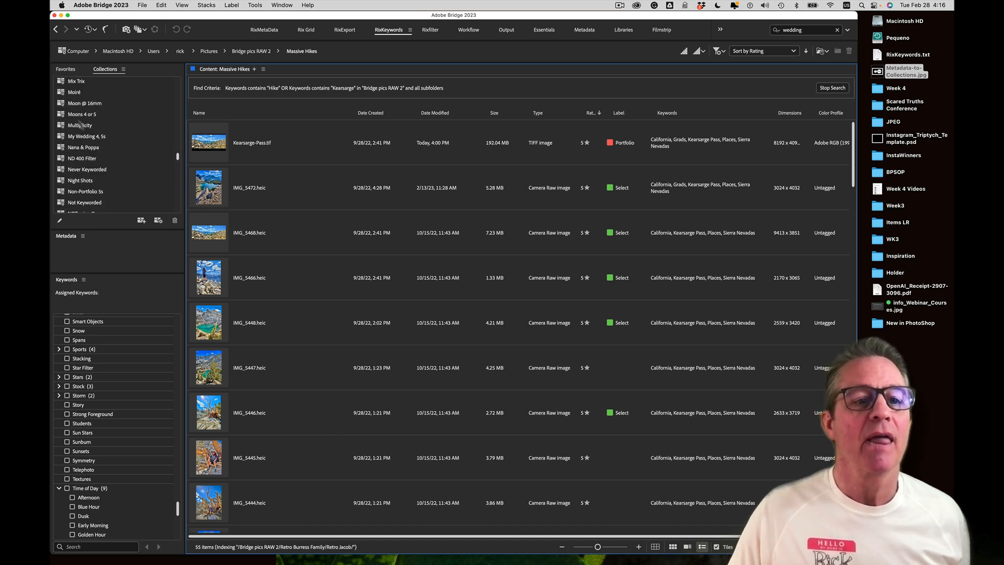
{"action": "scroll", "coordinate": [178, 133], "scroll_direction": "up", "scroll_amount": 4}
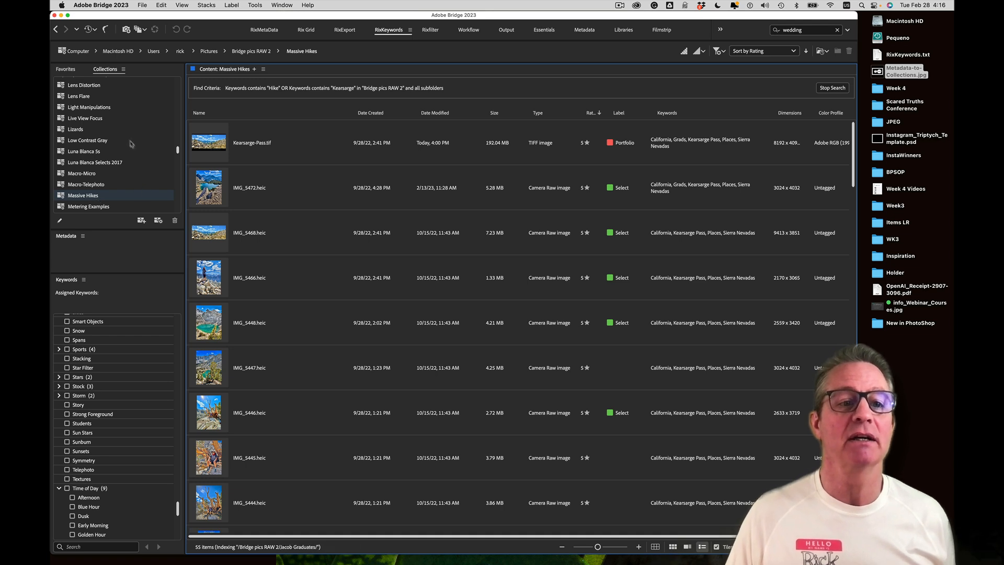
Open Lens Flare, preview the lens-flare canyon photo full screen, then open 1_Portfolio
{"action": "left_click", "coordinate": [82, 97]}
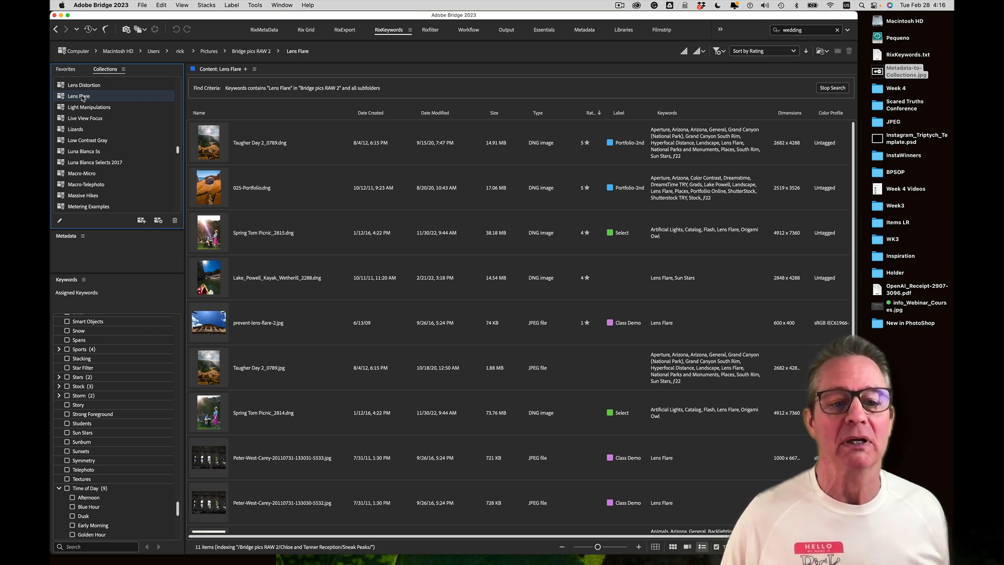
{"action": "key", "text": "space"}
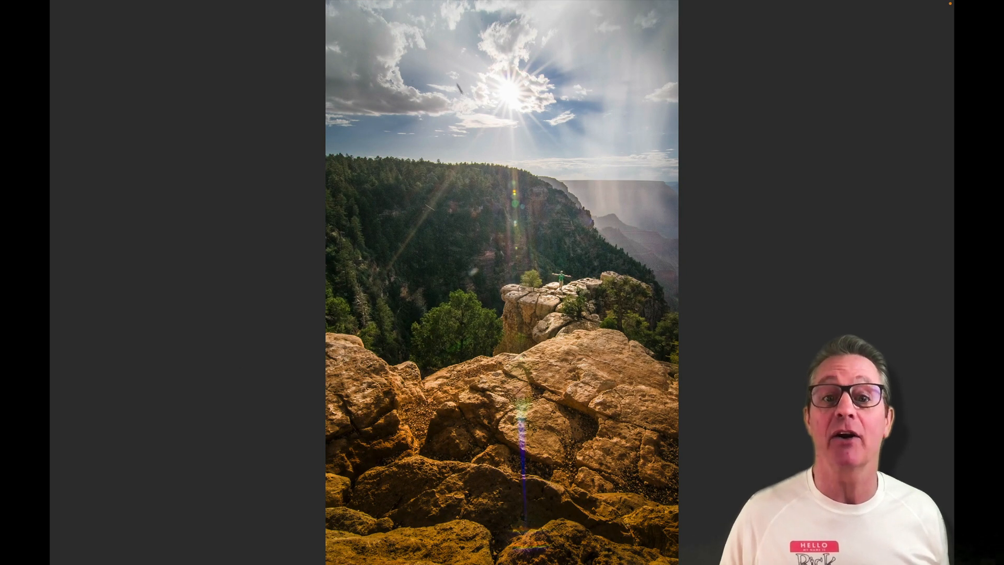
{"action": "key", "text": "space"}
{"action": "scroll", "coordinate": [133, 133], "scroll_direction": "up", "scroll_amount": 10}
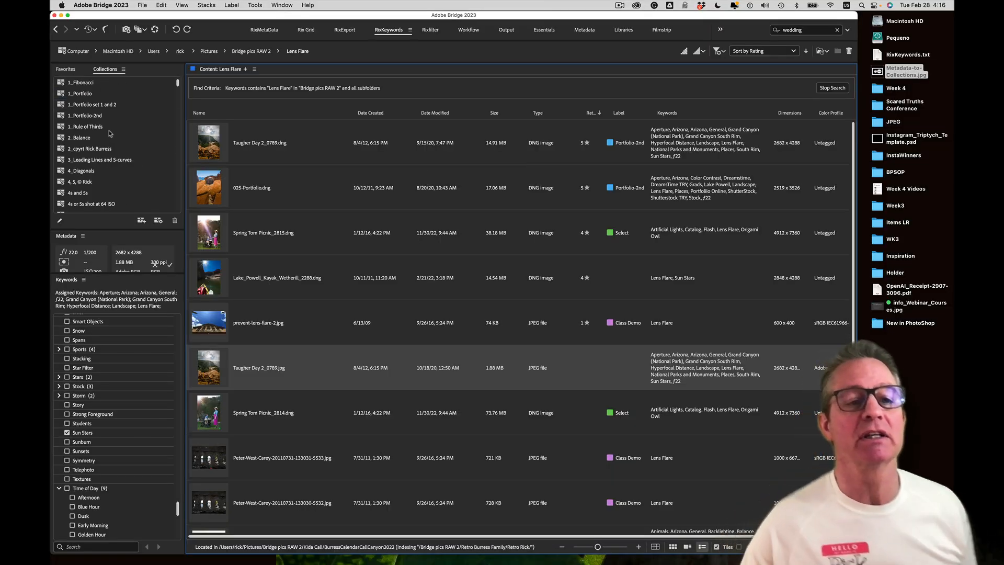
{"action": "left_click", "coordinate": [87, 94]}
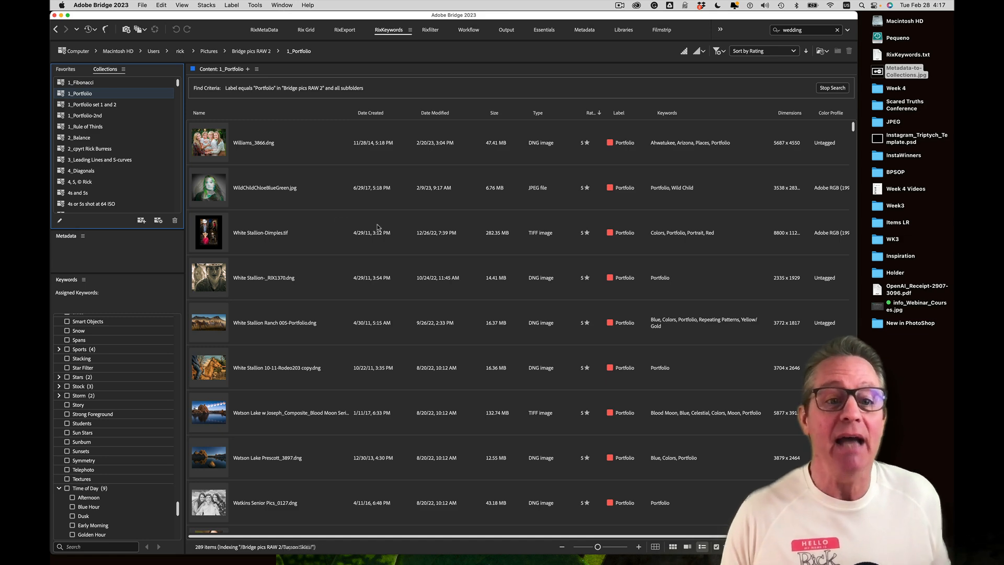
Find and select Kearsarge-Pass.tif in the 1_Portfolio results, then open 2_Balance
{"action": "scroll", "coordinate": [381, 228], "scroll_direction": "down", "scroll_amount": 10}
{"action": "scroll", "coordinate": [380, 229], "scroll_direction": "down", "scroll_amount": 15}
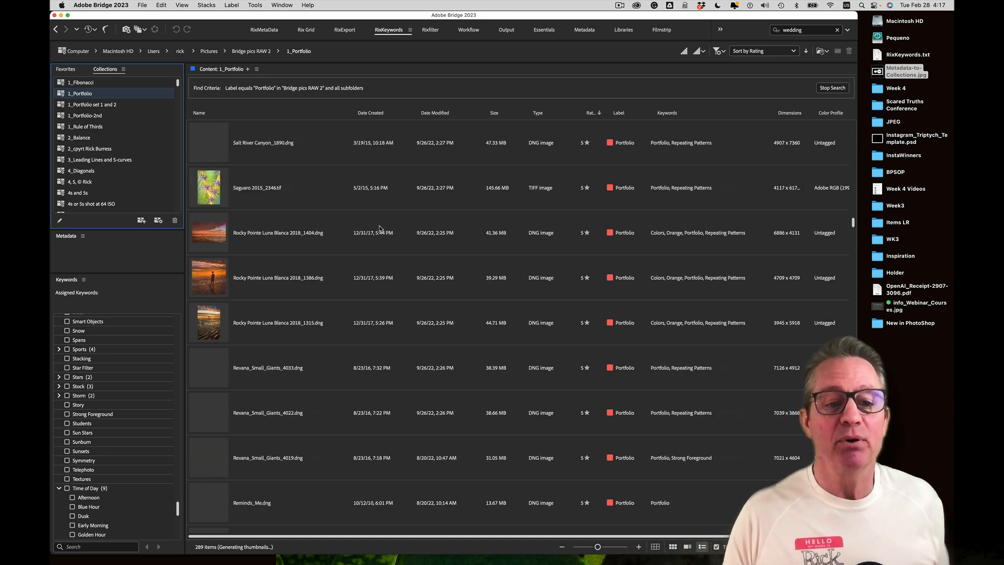
{"action": "scroll", "coordinate": [380, 228], "scroll_direction": "down", "scroll_amount": 15}
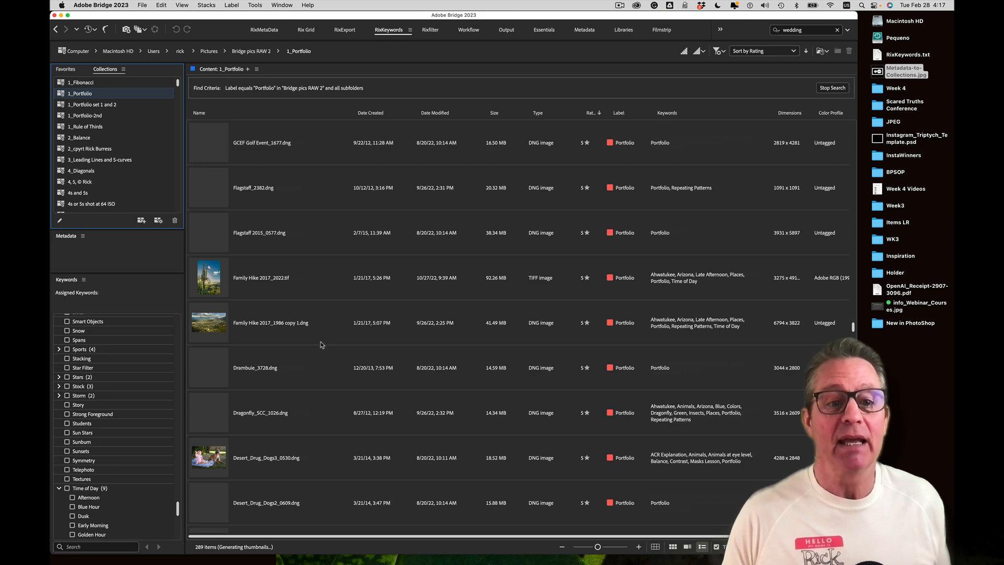
{"action": "scroll", "coordinate": [321, 343], "scroll_direction": "up", "scroll_amount": 5}
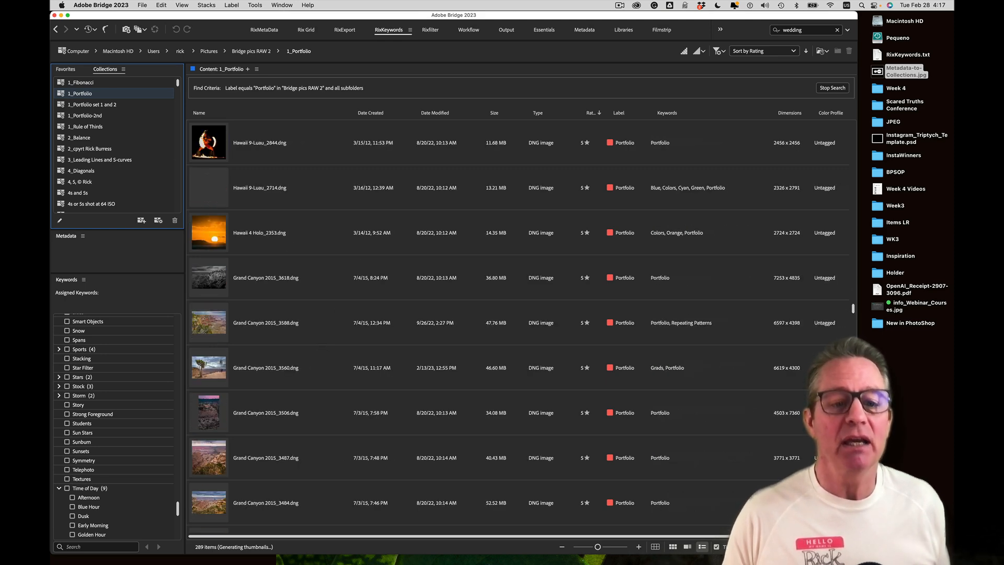
{"action": "scroll", "coordinate": [241, 279], "scroll_direction": "up", "scroll_amount": 5}
{"action": "scroll", "coordinate": [241, 283], "scroll_direction": "up", "scroll_amount": 3}
{"action": "scroll", "coordinate": [240, 283], "scroll_direction": "up", "scroll_amount": 6}
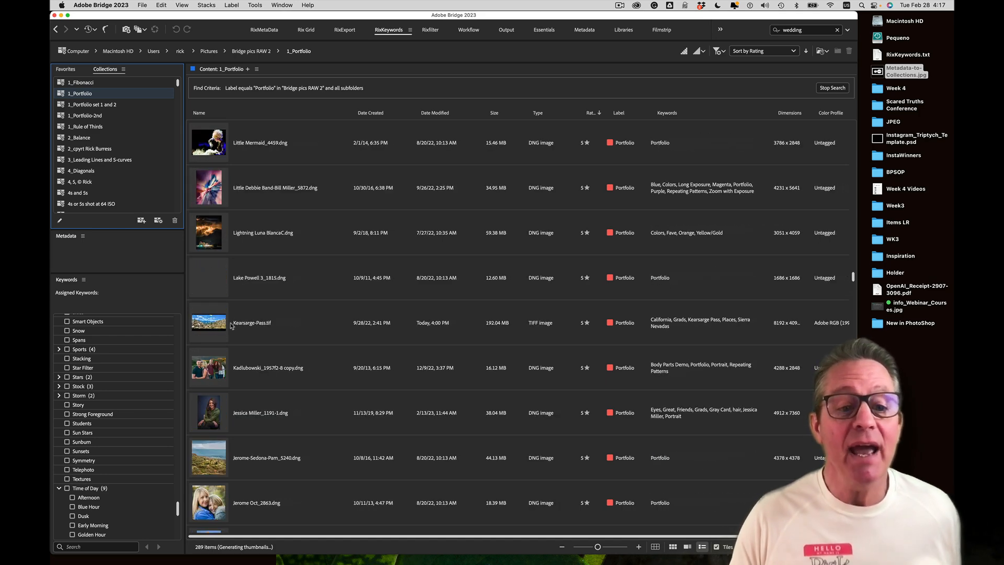
{"action": "left_click", "coordinate": [219, 324]}
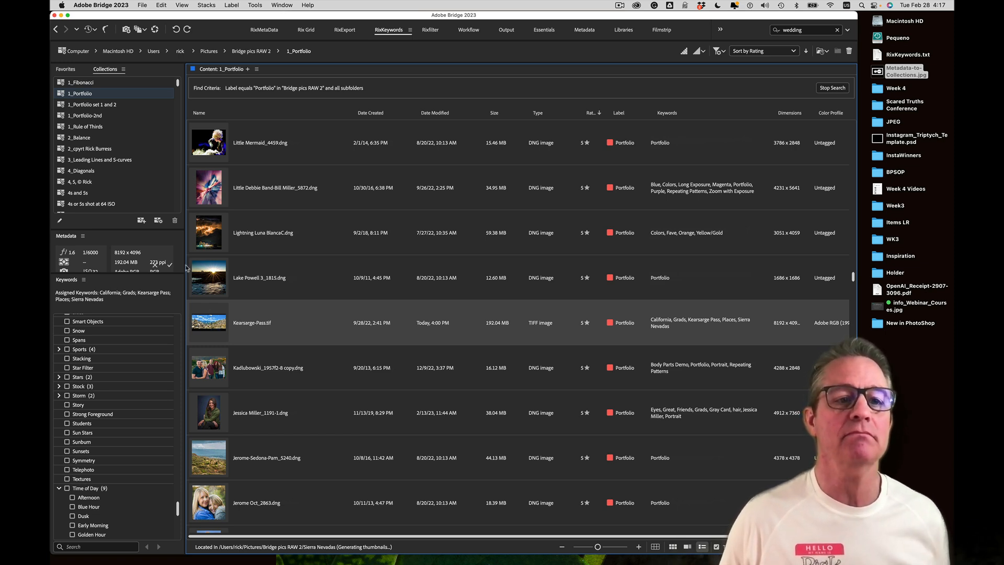
{"action": "left_click", "coordinate": [87, 139]}
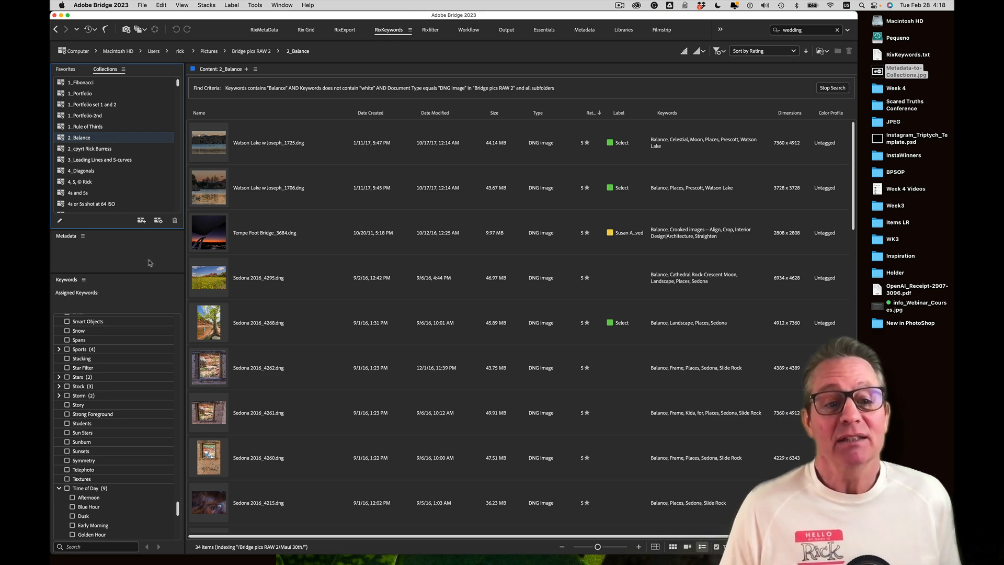
Preview the Rocky Pointe Luna Blanca photo full screen, then open the 1_Rule of Thirds smart collection
{"action": "scroll", "coordinate": [235, 455], "scroll_direction": "down", "scroll_amount": 5}
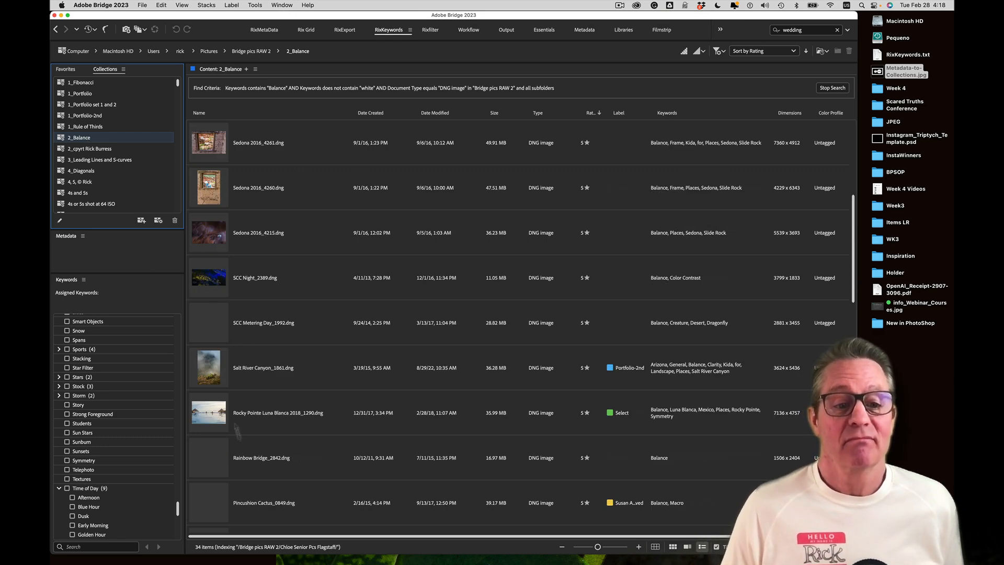
{"action": "left_click", "coordinate": [209, 413]}
{"action": "key", "text": "space"}
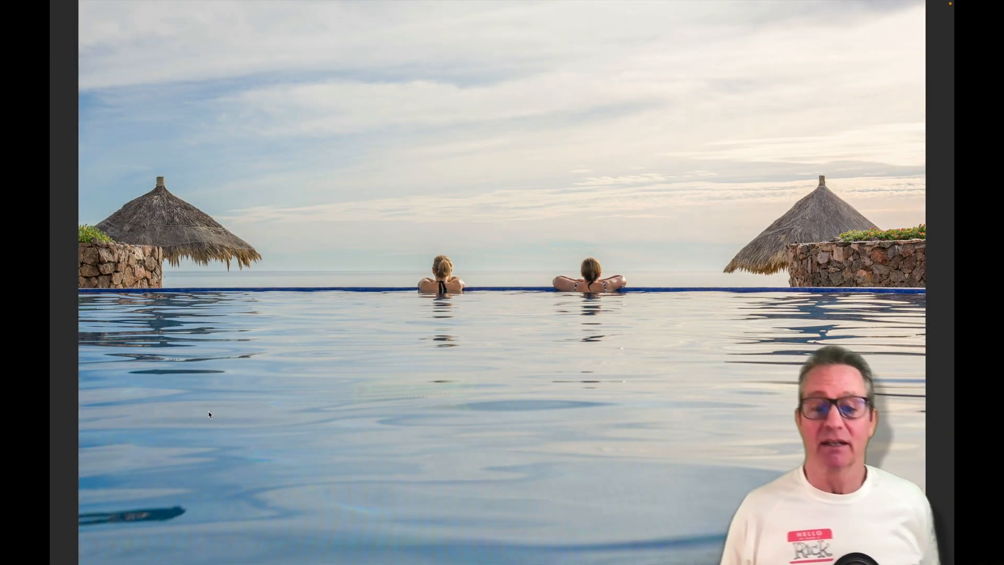
{"action": "key", "text": "space"}
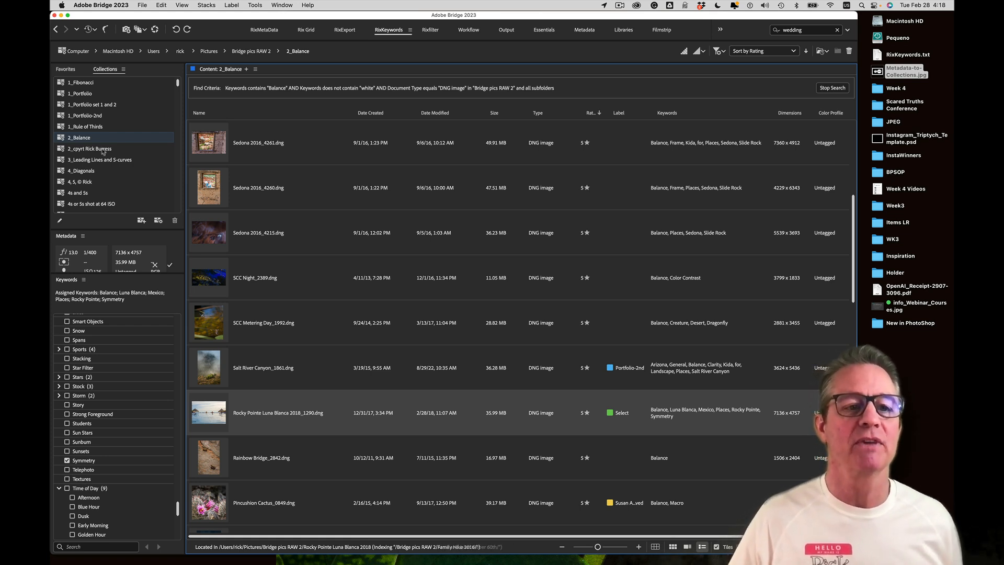
{"action": "left_click", "coordinate": [100, 129]}
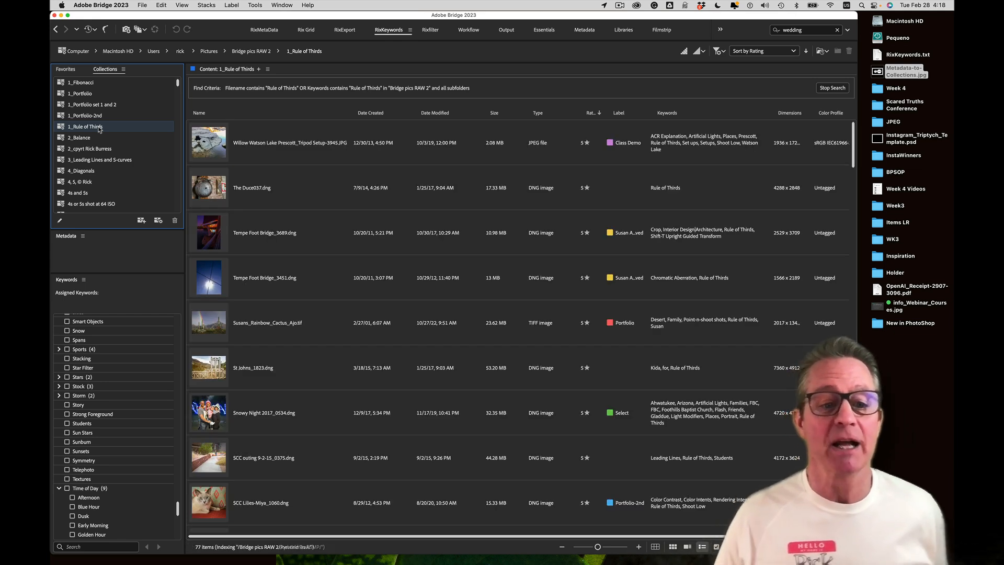
Preview the SCC Lilies-Miya cat photo full screen, then open the 1_Fibonacci smart collection
{"action": "left_click", "coordinate": [209, 413]}
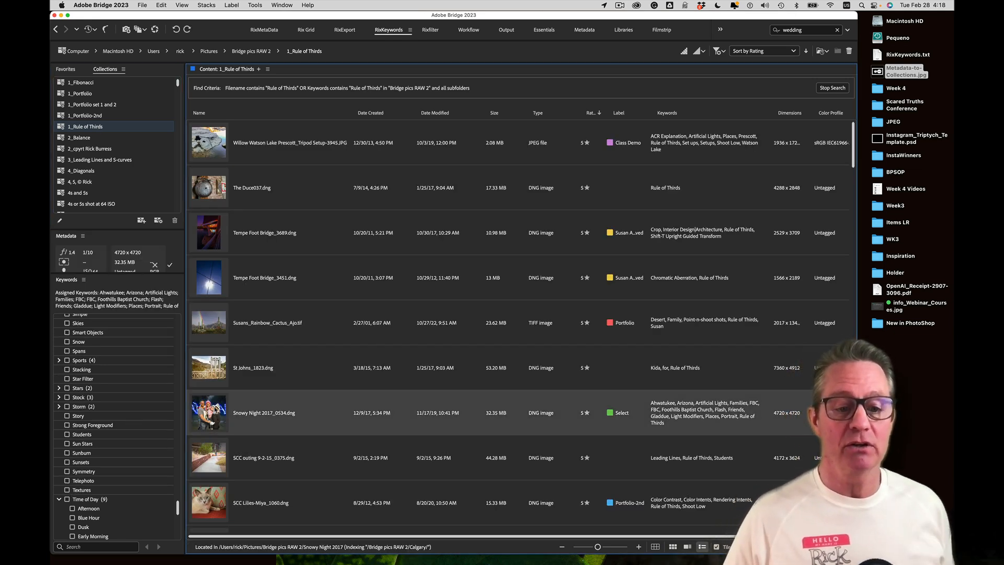
{"action": "left_click", "coordinate": [215, 513]}
{"action": "key", "text": "space"}
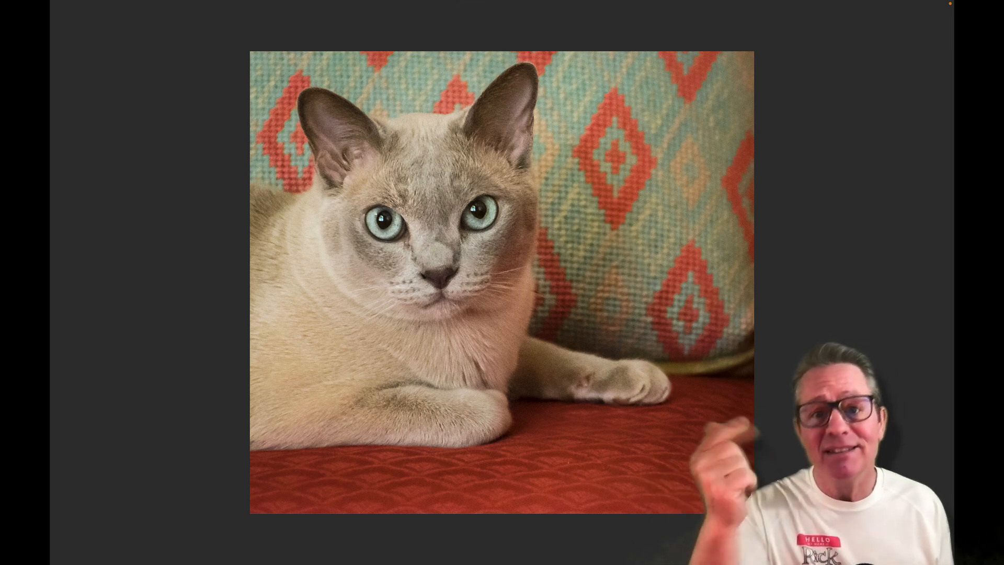
{"action": "key", "text": "space"}
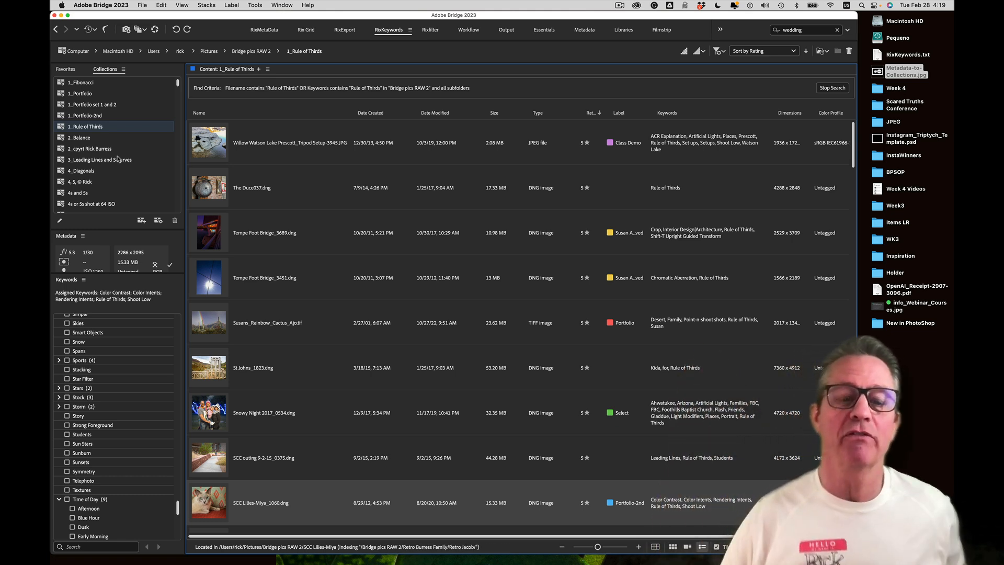
{"action": "left_click", "coordinate": [94, 83]}
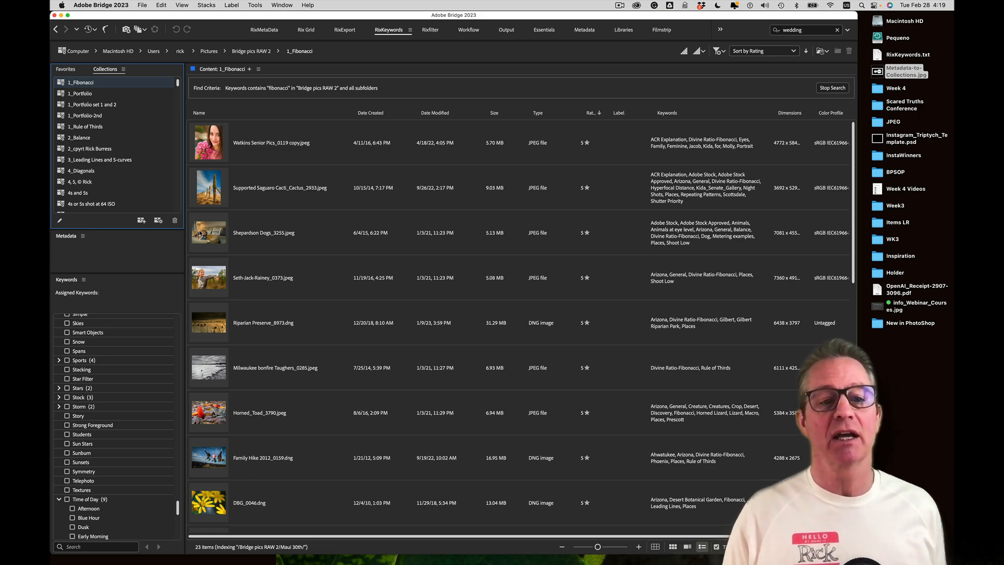
Preview the boxer dog photo full screen, then open the '4, 5, ©' smart collection
{"action": "left_click", "coordinate": [201, 233]}
{"action": "key", "text": "space"}
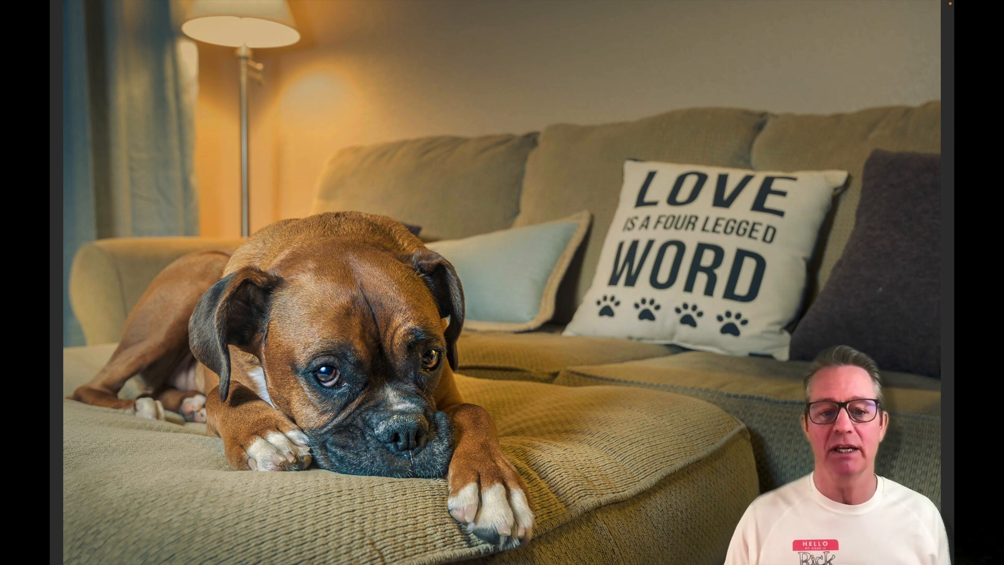
{"action": "key", "text": "space"}
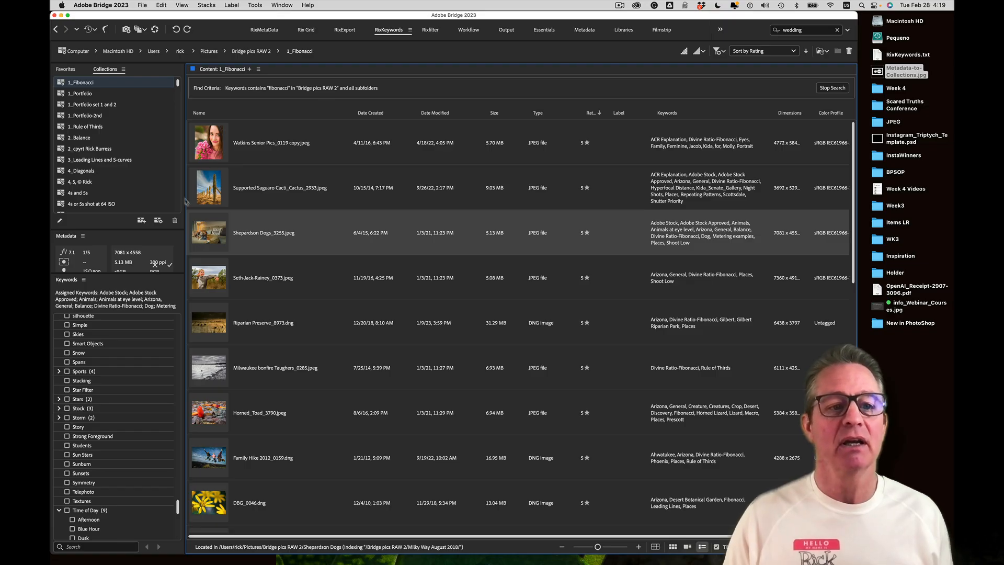
{"action": "left_click", "coordinate": [74, 183]}
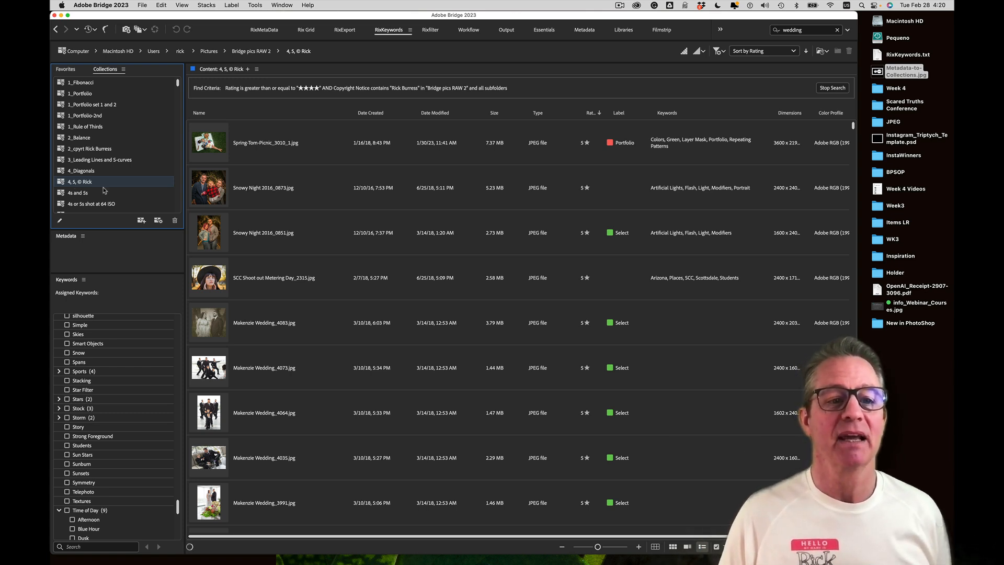
Open the 6_Repeating_Patterns collection and select the old 'wedding' quick search term
{"action": "scroll", "coordinate": [104, 192], "scroll_direction": "down", "scroll_amount": 2}
{"action": "left_click", "coordinate": [77, 183]}
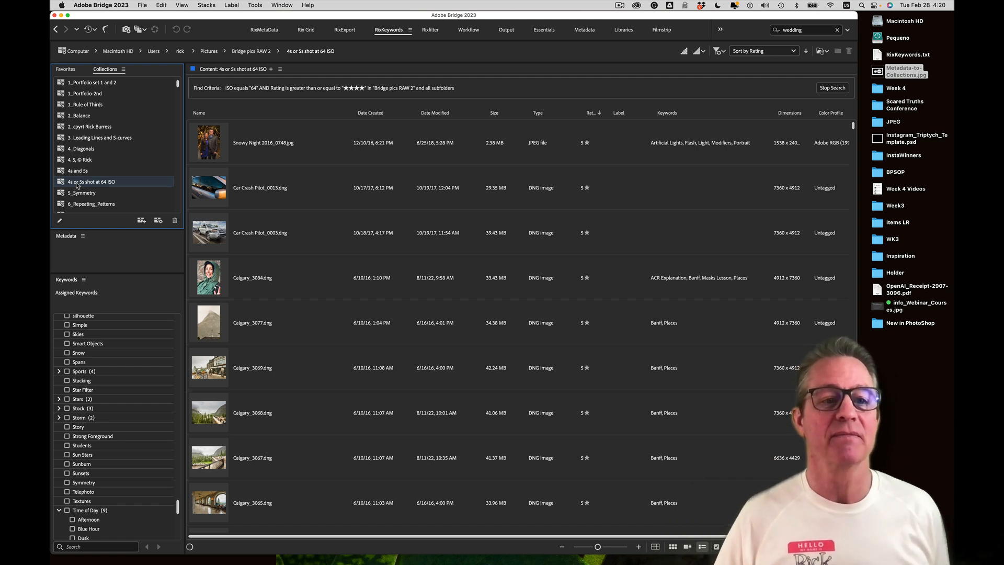
{"action": "left_click", "coordinate": [79, 194]}
{"action": "left_click", "coordinate": [76, 204]}
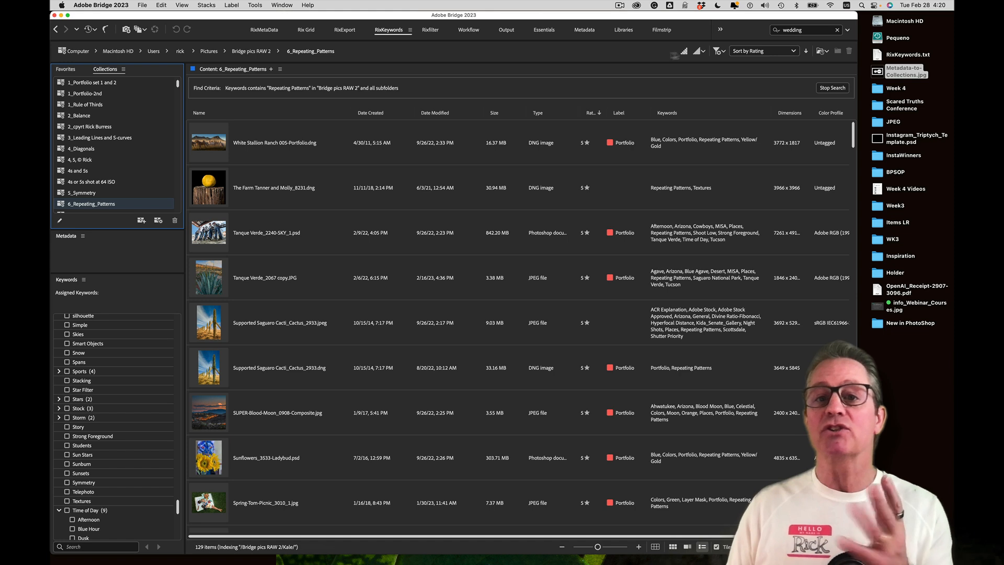
{"action": "left_click", "coordinate": [791, 32]}
{"action": "double_click", "coordinate": [792, 31]}
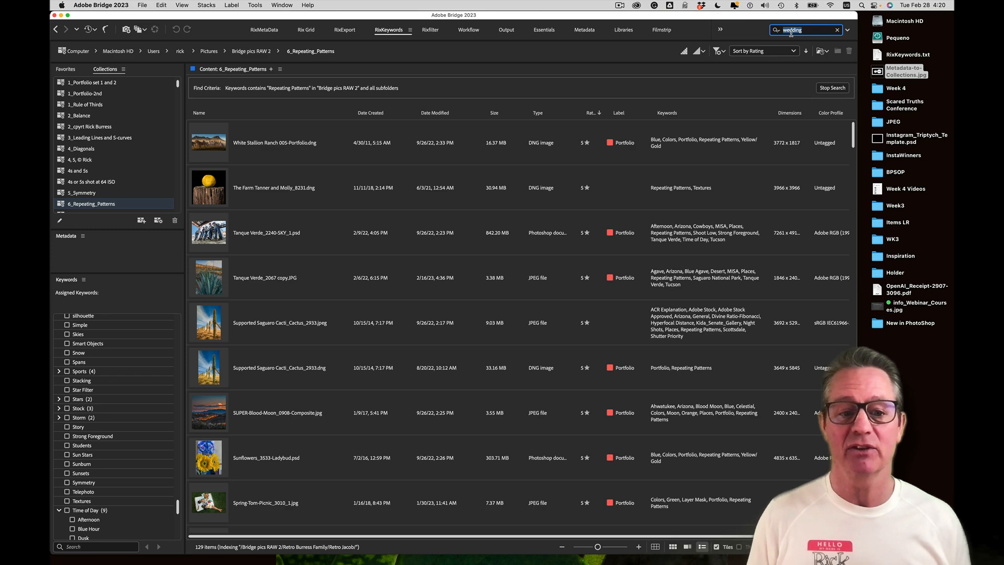
Quick-search for 'saguaro' and open the Find dialog with its filename-or-keywords criteria
{"action": "type", "text": "saguaro"}
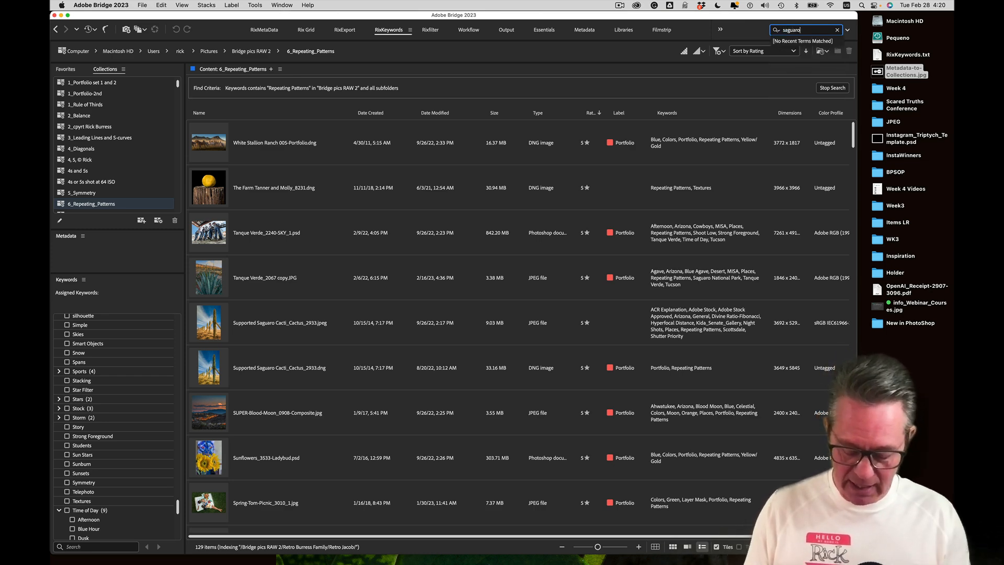
{"action": "key", "text": "Return"}
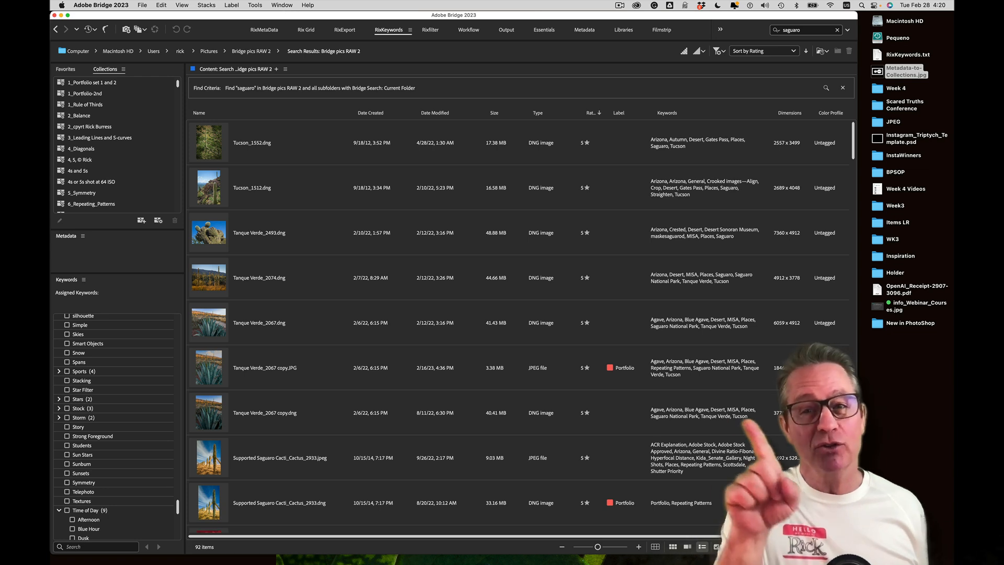
{"action": "key", "text": "super+f"}
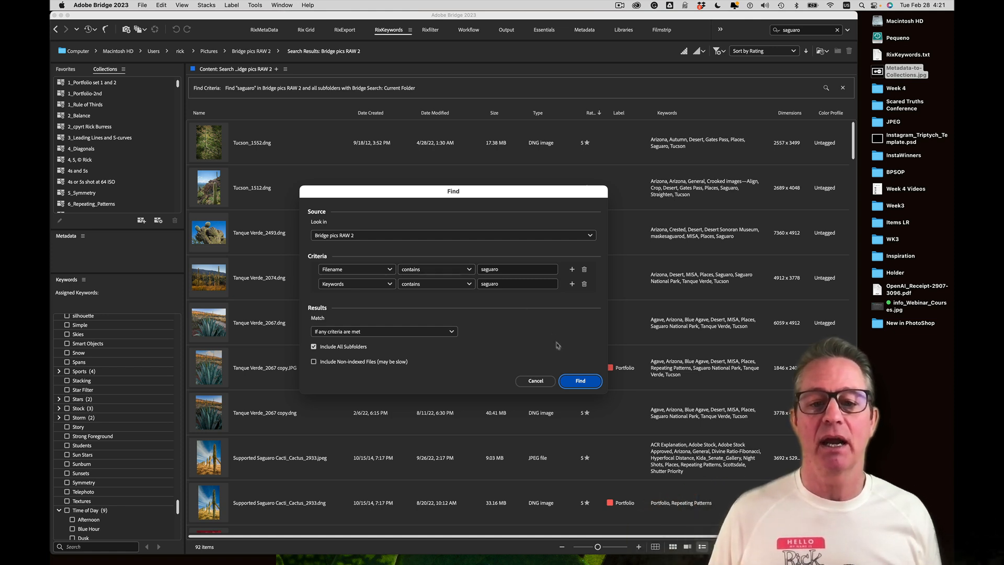
Rerun the saguaro filename-or-keywords find and scroll through the results
{"action": "left_click", "coordinate": [570, 381]}
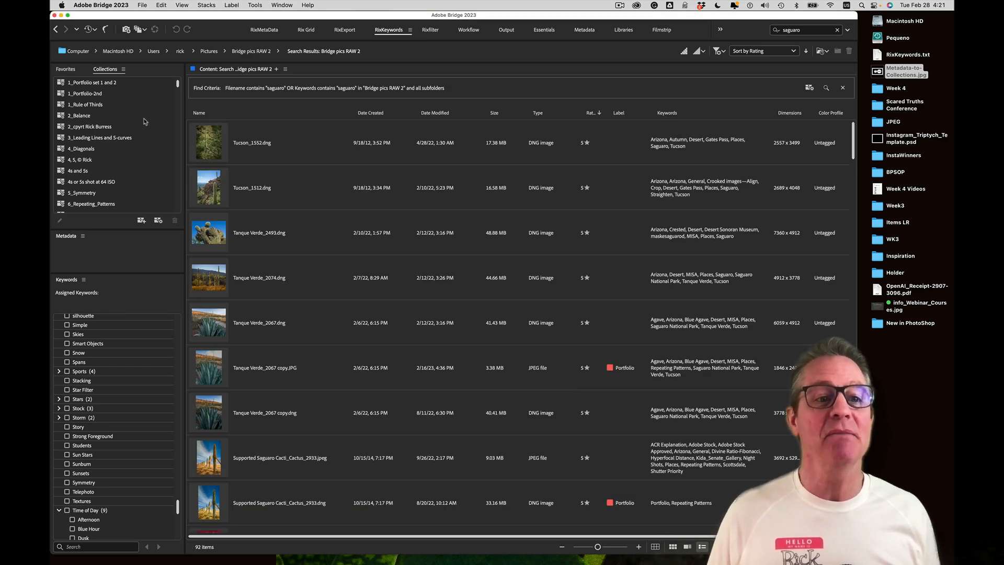
{"action": "scroll", "coordinate": [133, 122], "scroll_direction": "down", "scroll_amount": 5}
{"action": "scroll", "coordinate": [132, 122], "scroll_direction": "down", "scroll_amount": 10}
{"action": "scroll", "coordinate": [133, 122], "scroll_direction": "down", "scroll_amount": 10}
{"action": "scroll", "coordinate": [133, 121], "scroll_direction": "down", "scroll_amount": 8}
{"action": "scroll", "coordinate": [133, 122], "scroll_direction": "down", "scroll_amount": 5}
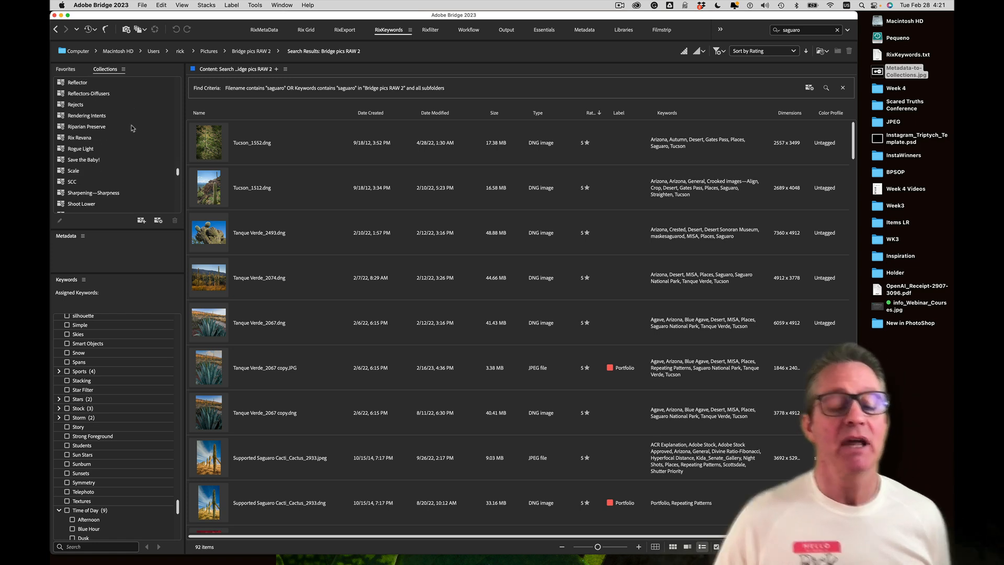
Save the search as a new smart collection named 'Saguaro'
{"action": "left_click", "coordinate": [158, 221]}
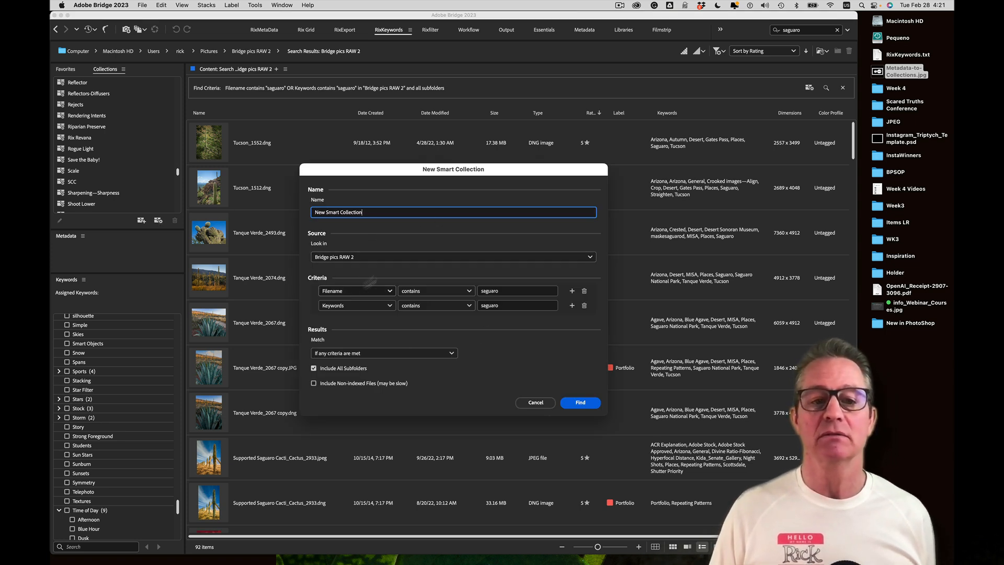
{"action": "left_click_drag", "start_coordinate": [387, 213], "coordinate": [188, 193]}
{"action": "type", "text": "Saguaro"}
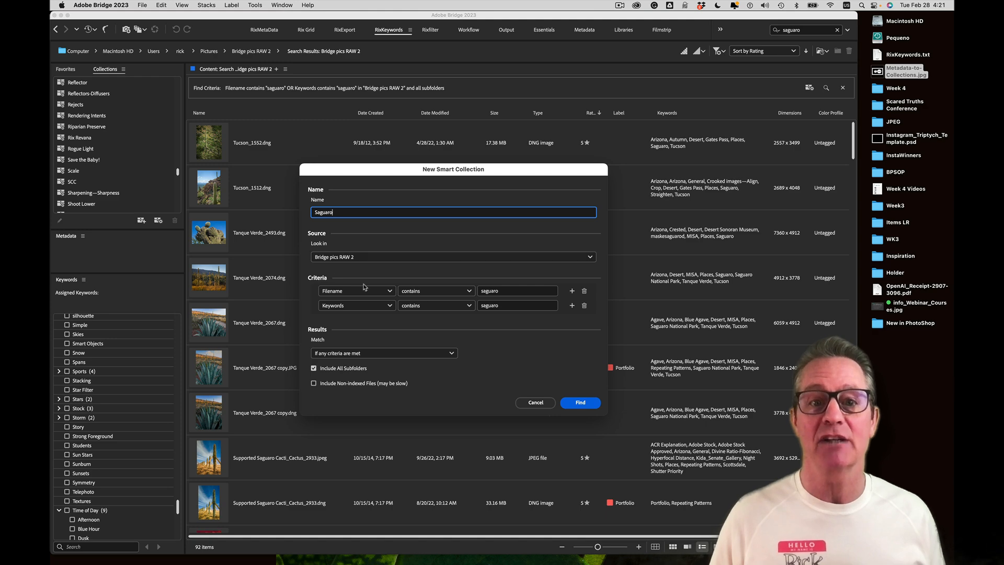
{"action": "left_click", "coordinate": [579, 403]}
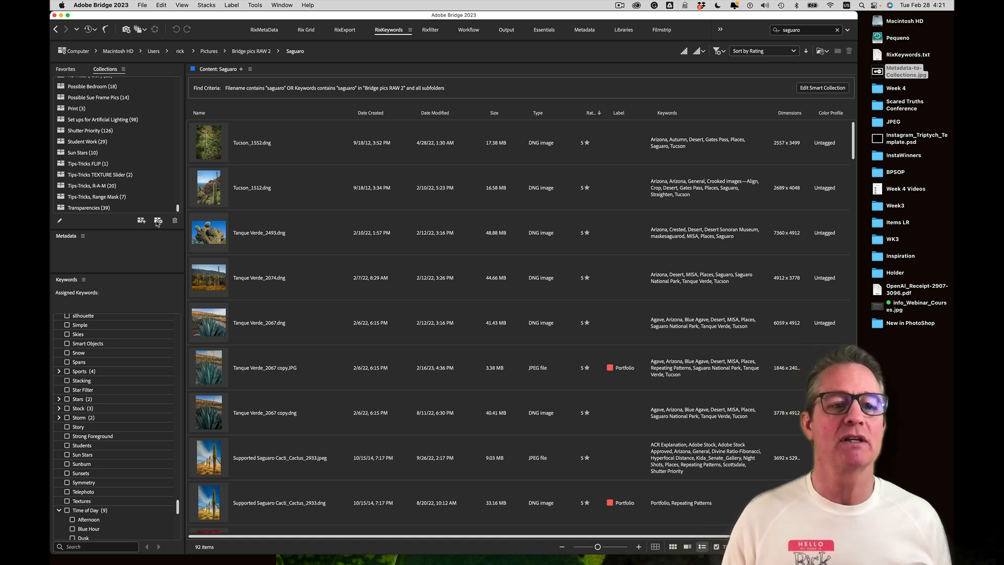
Open the SCC and Shoot Lower collections and preview a Shoot Lower photo full screen
{"action": "scroll", "coordinate": [110, 152], "scroll_direction": "up", "scroll_amount": 10}
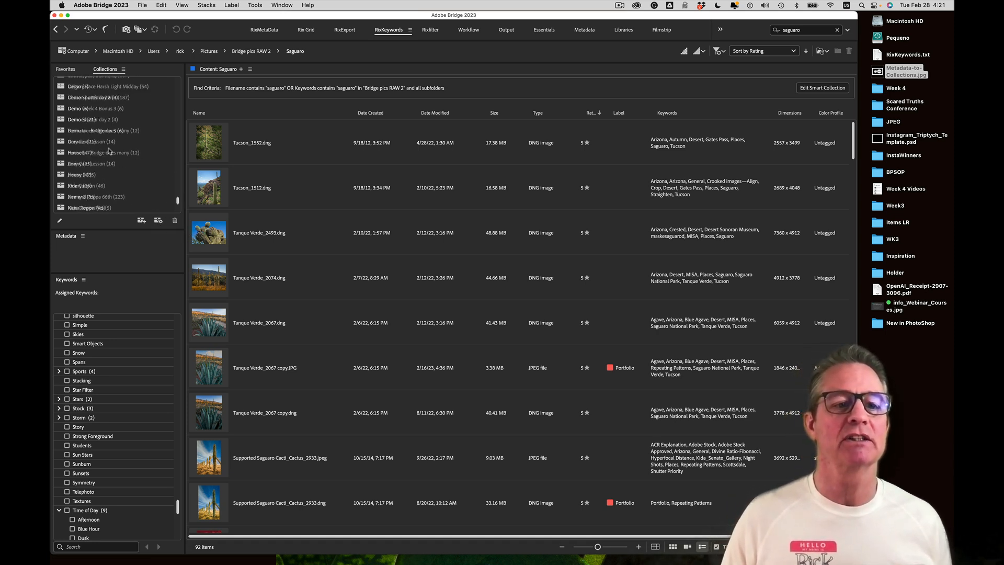
{"action": "scroll", "coordinate": [110, 152], "scroll_direction": "up", "scroll_amount": 5}
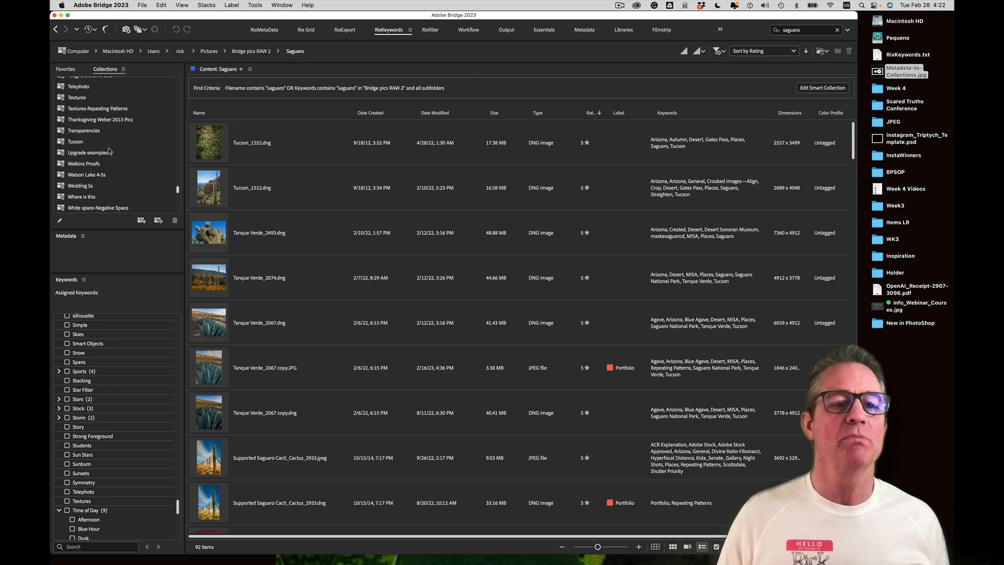
{"action": "scroll", "coordinate": [109, 151], "scroll_direction": "up", "scroll_amount": 5}
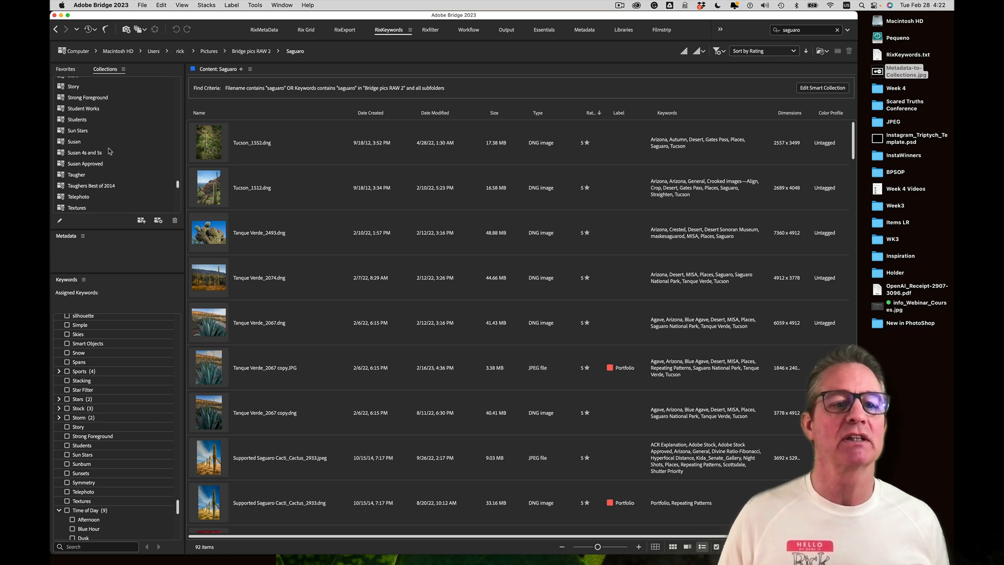
{"action": "scroll", "coordinate": [110, 151], "scroll_direction": "up", "scroll_amount": 3}
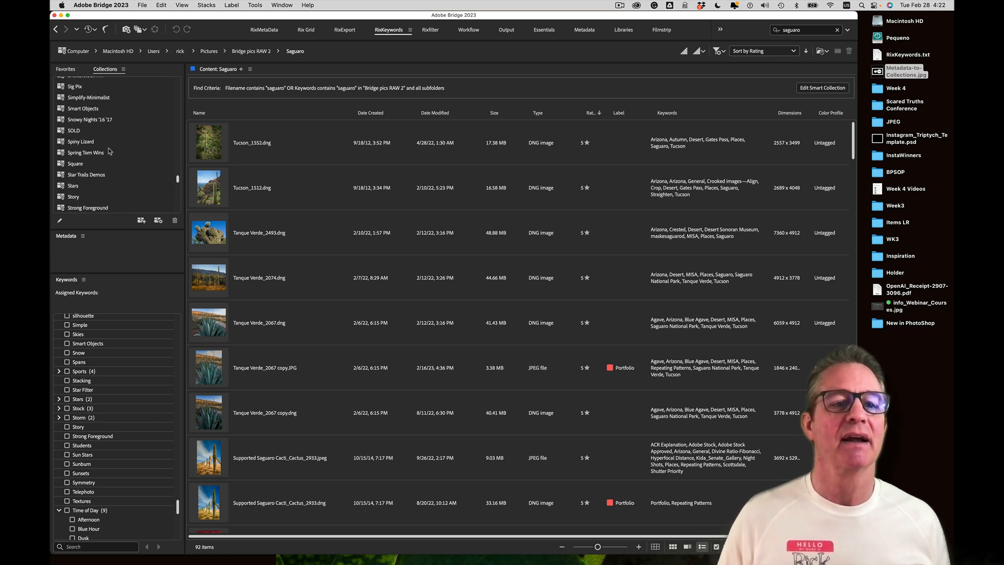
{"action": "scroll", "coordinate": [110, 152], "scroll_direction": "up", "scroll_amount": 3}
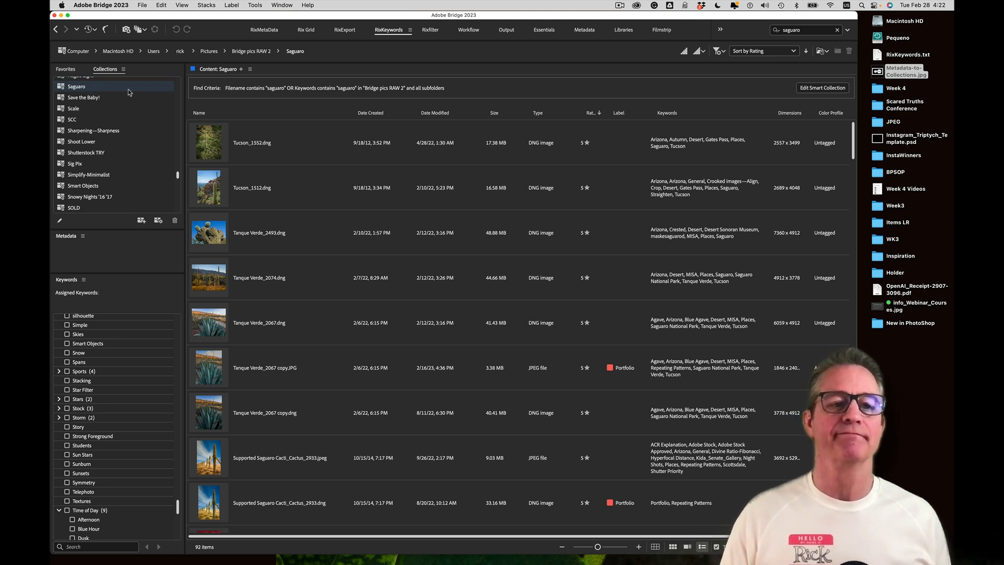
{"action": "left_click", "coordinate": [88, 121]}
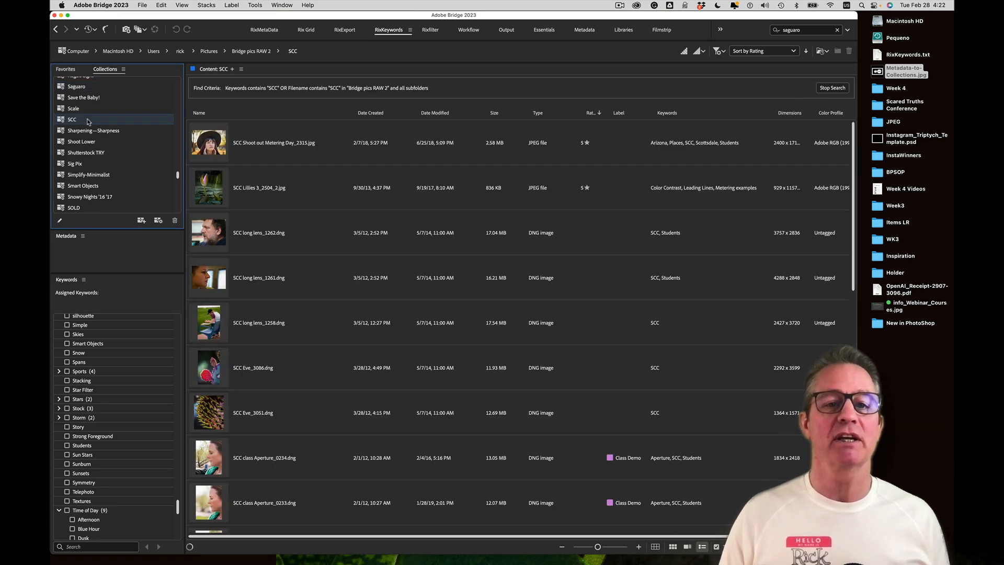
{"action": "left_click", "coordinate": [92, 142]}
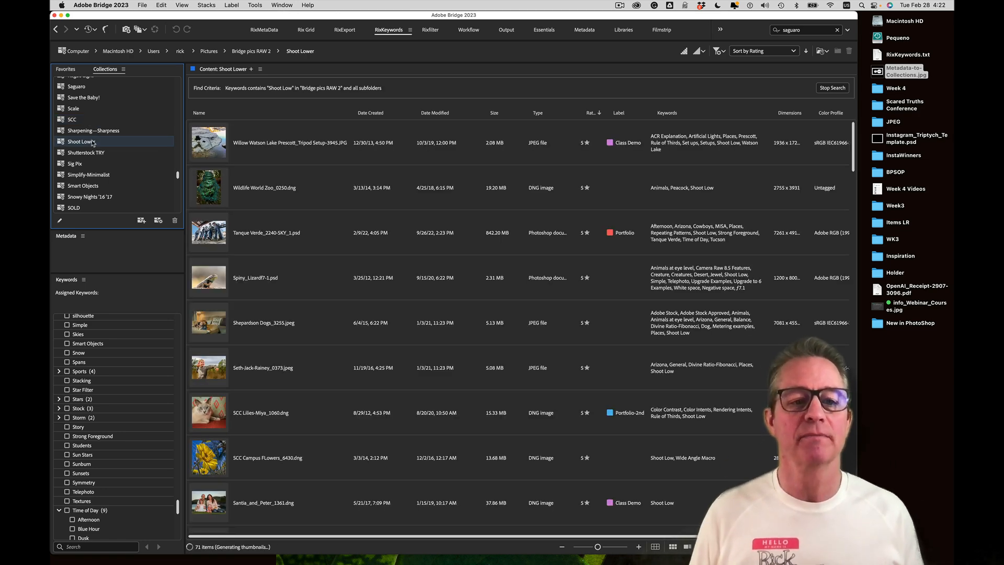
{"action": "key", "text": "super+b"}
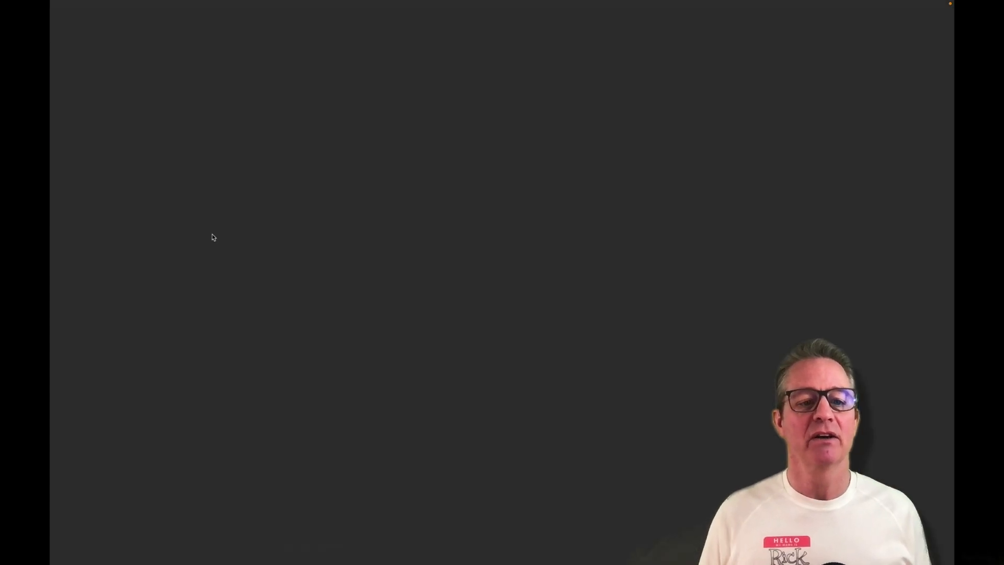
{"action": "key", "text": "space"}
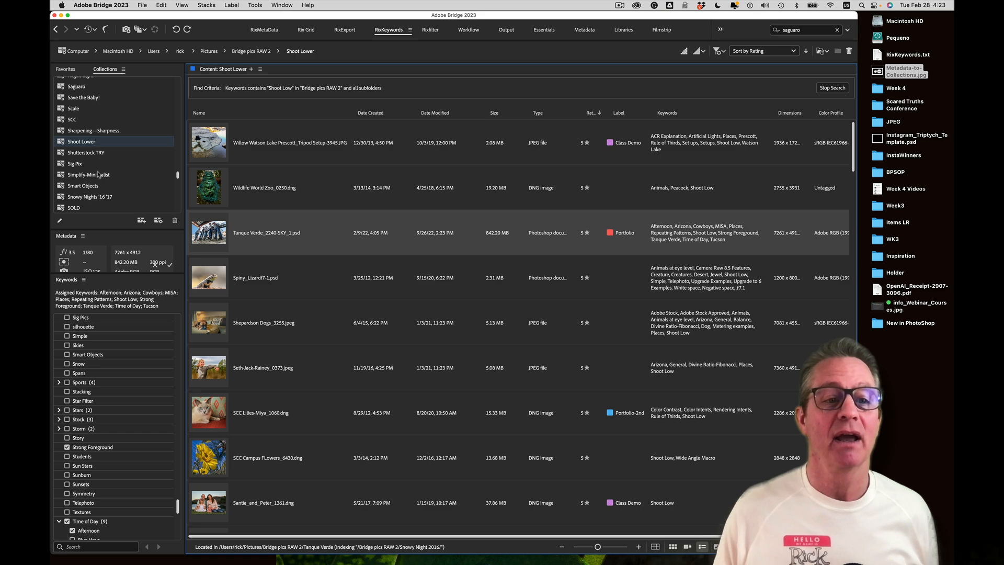
Open the SOLD collection, then the Square collection
{"action": "scroll", "coordinate": [97, 179], "scroll_direction": "down", "scroll_amount": 2}
{"action": "scroll", "coordinate": [97, 179], "scroll_direction": "down", "scroll_amount": 1}
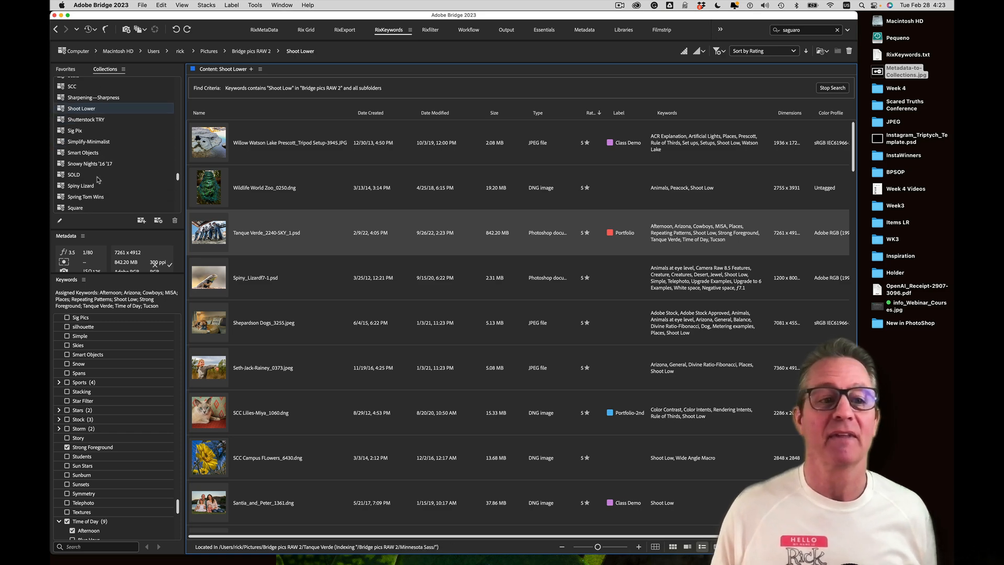
{"action": "left_click", "coordinate": [97, 179]}
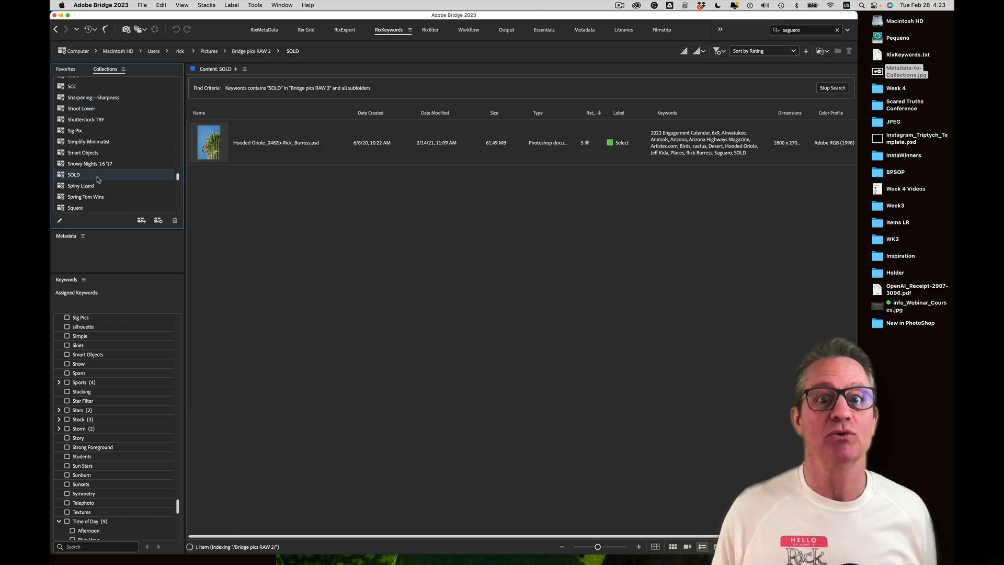
{"action": "scroll", "coordinate": [98, 180], "scroll_direction": "down", "scroll_amount": 3}
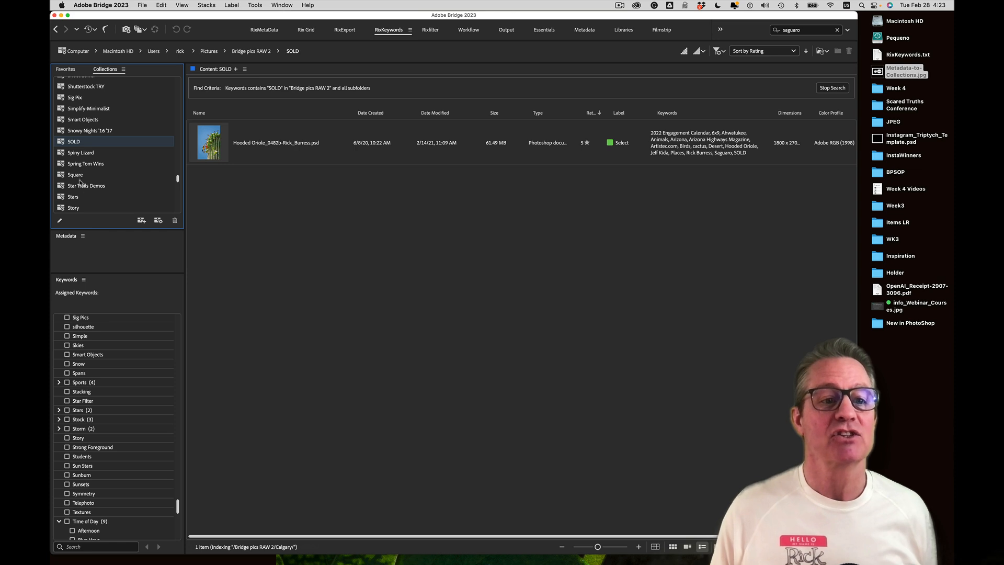
{"action": "left_click", "coordinate": [80, 180]}
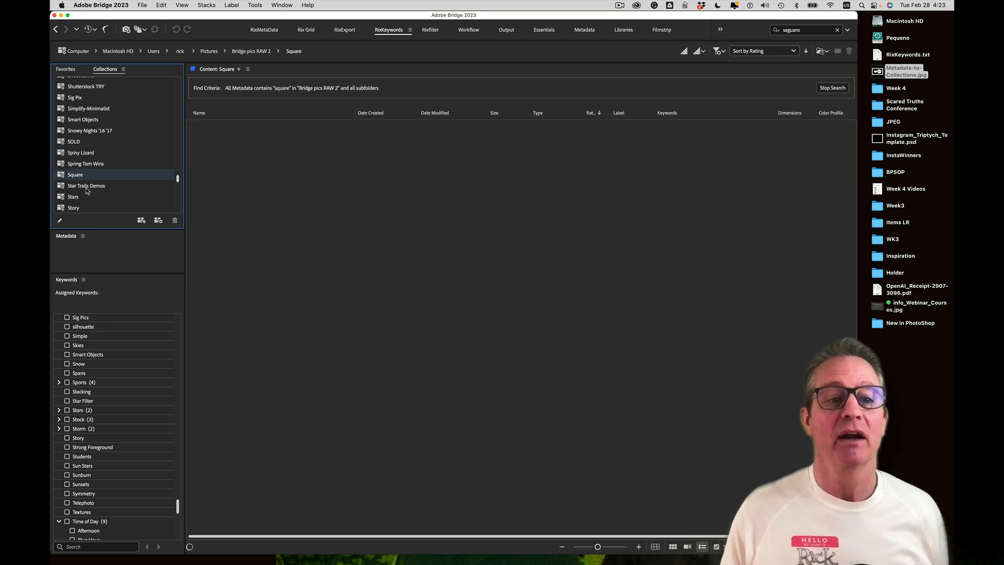